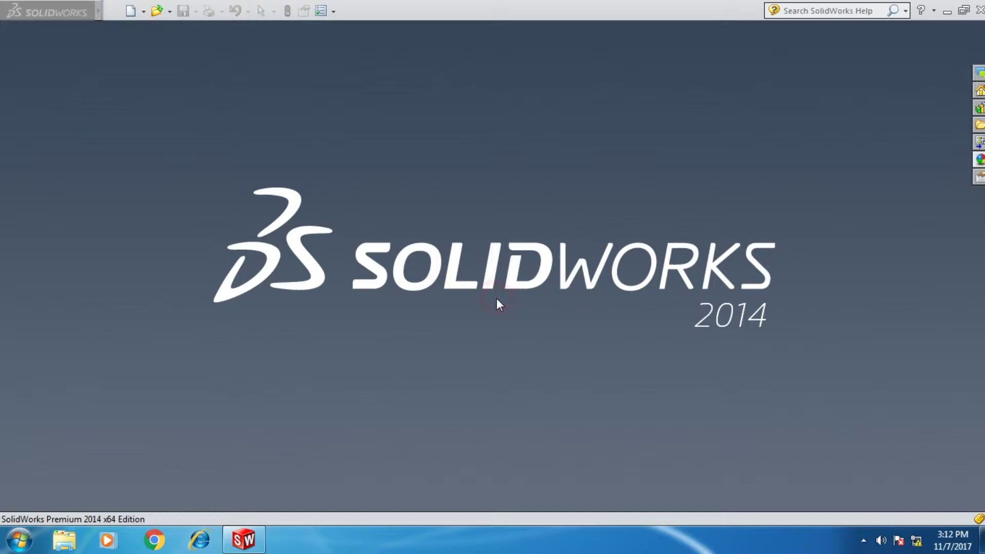
# Create a new Part document and open a sketch on the Front Plane
pyautogui.click(132, 16)
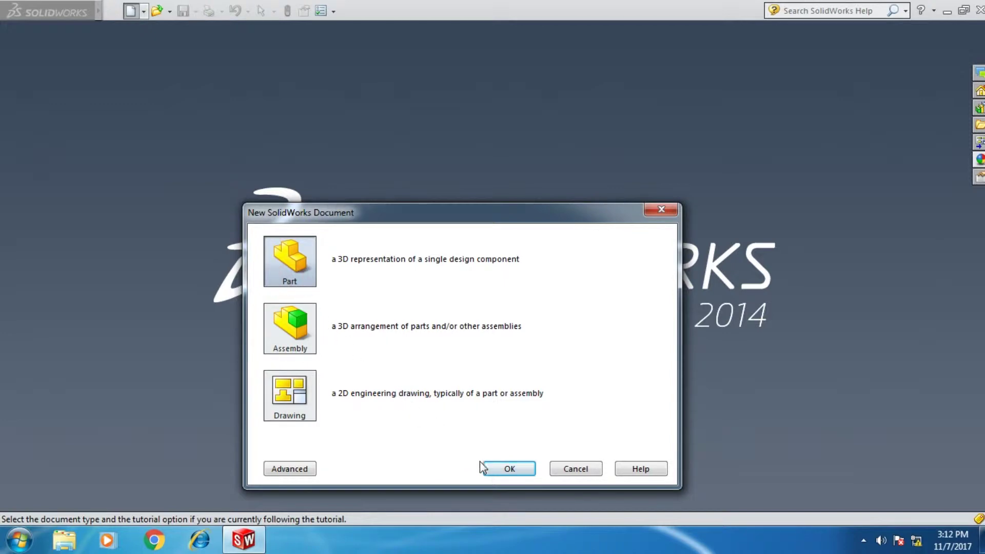
pyautogui.click(494, 470)
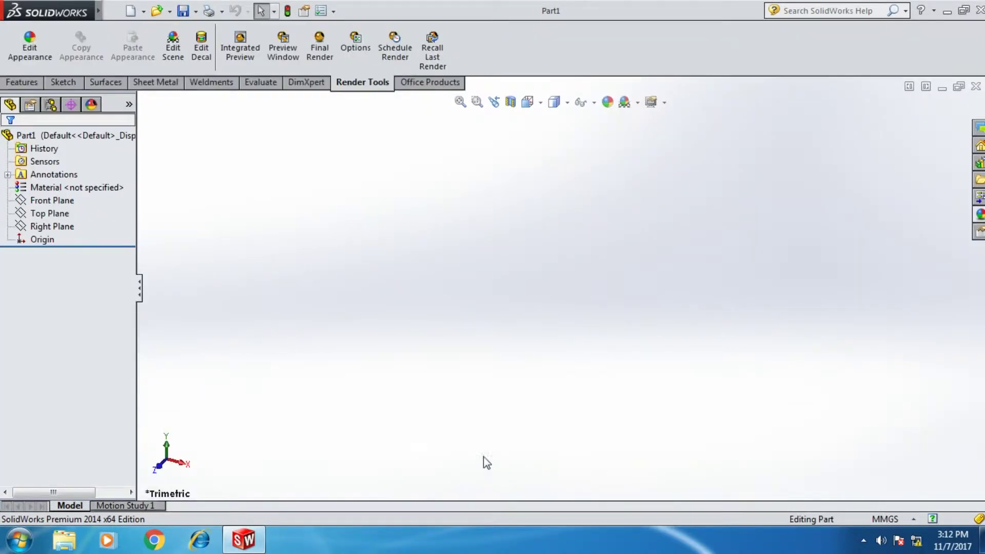
pyautogui.click(61, 85)
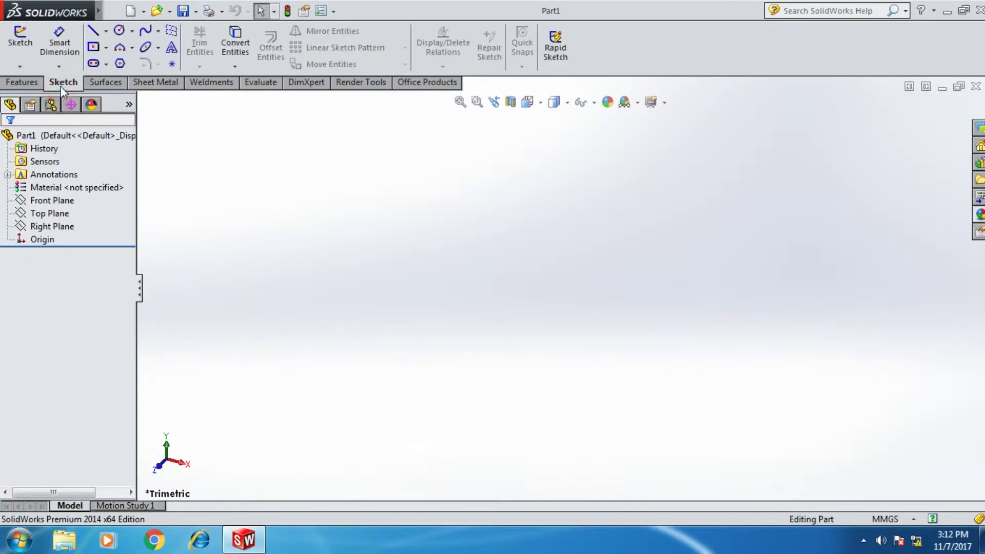
pyautogui.click(23, 51)
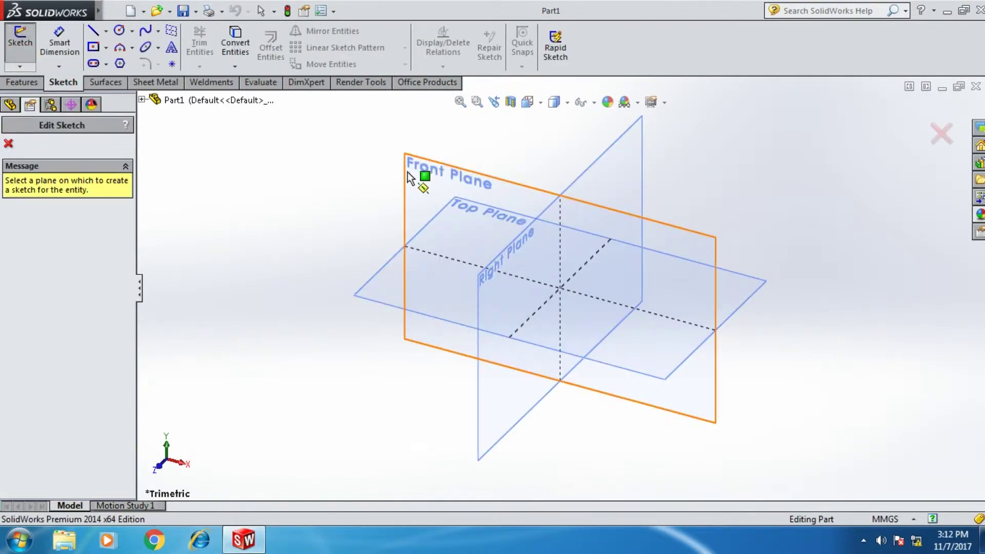
pyautogui.click(413, 169)
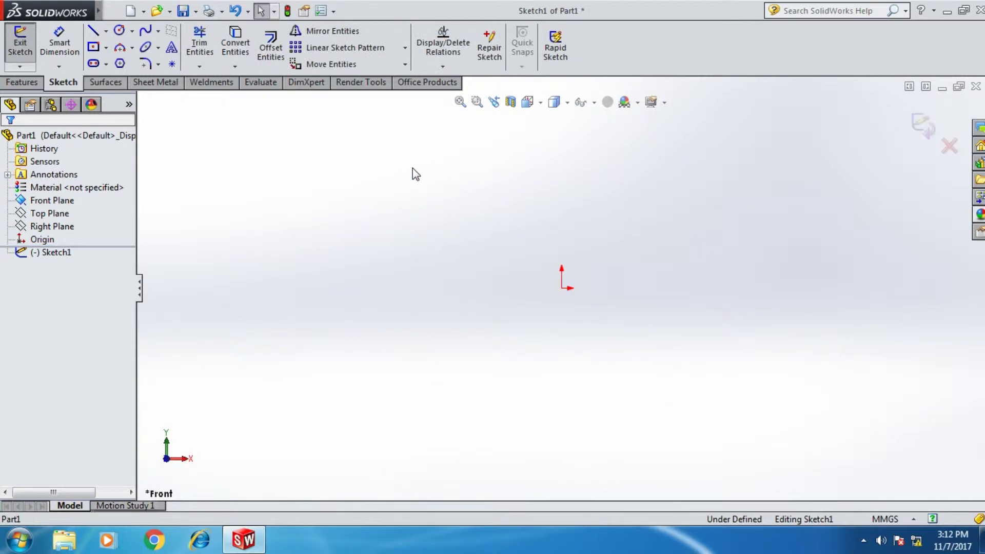
# Add one vertical and one horizontal infinite construction line through the origin
pyautogui.click(93, 31)
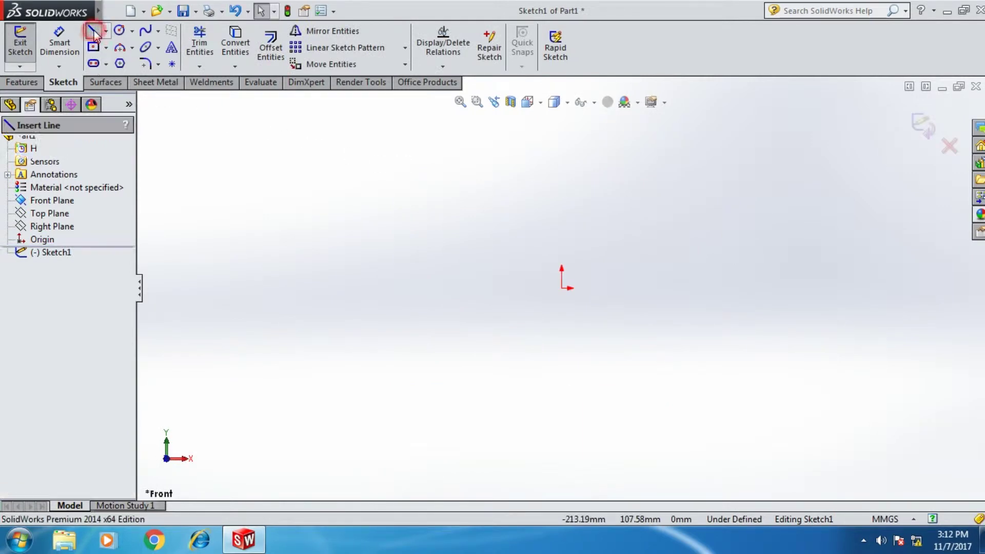
pyautogui.click(62, 304)
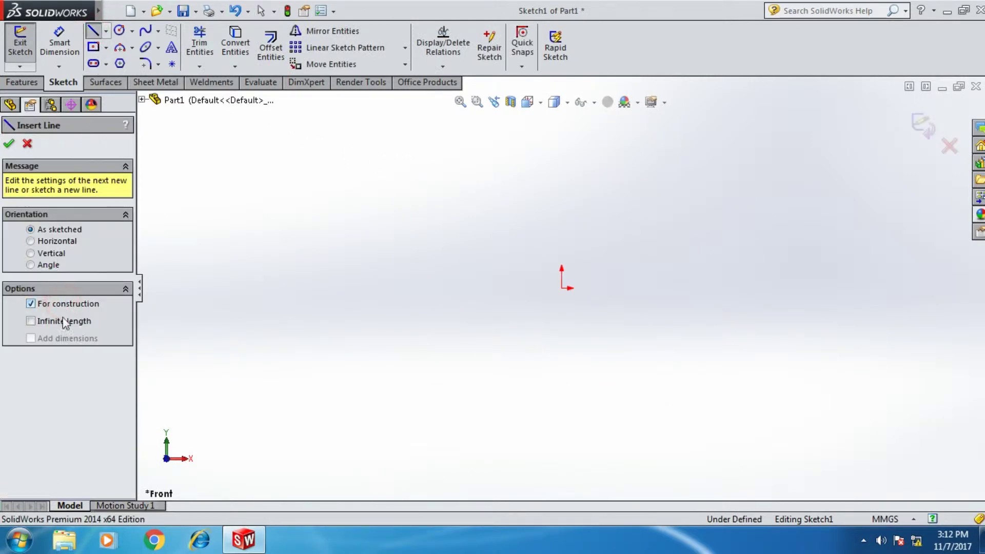
pyautogui.click(64, 321)
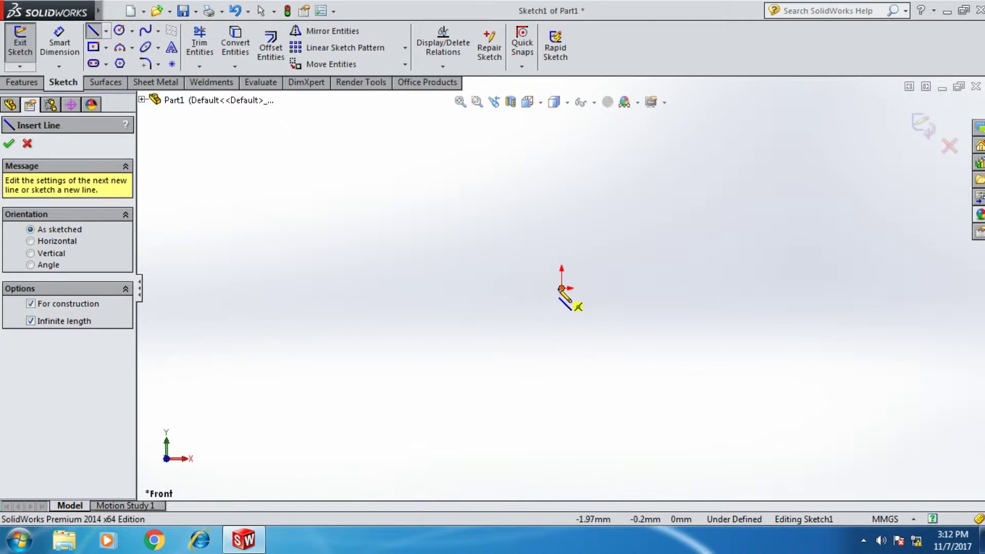
pyautogui.click(561, 287)
pyautogui.click(562, 280)
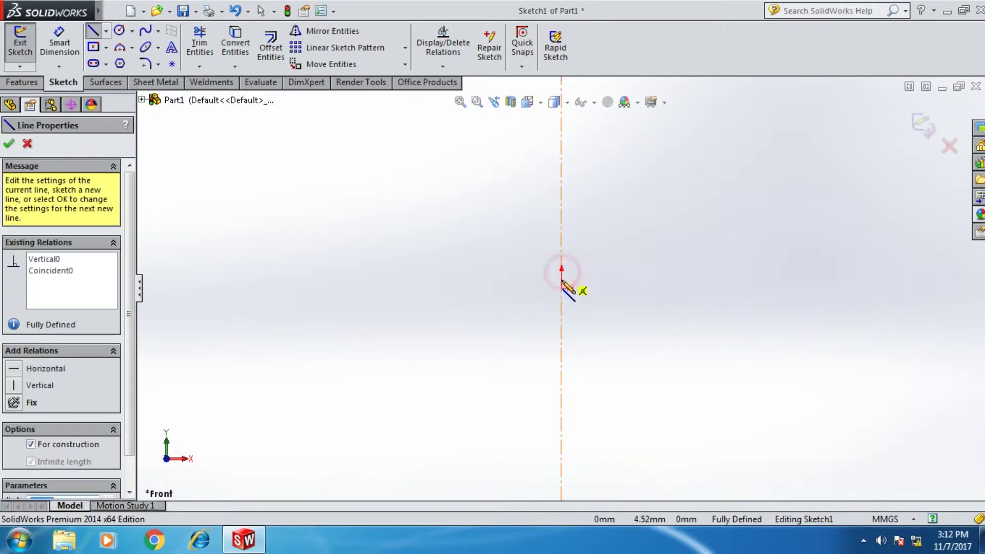
pyautogui.click(561, 287)
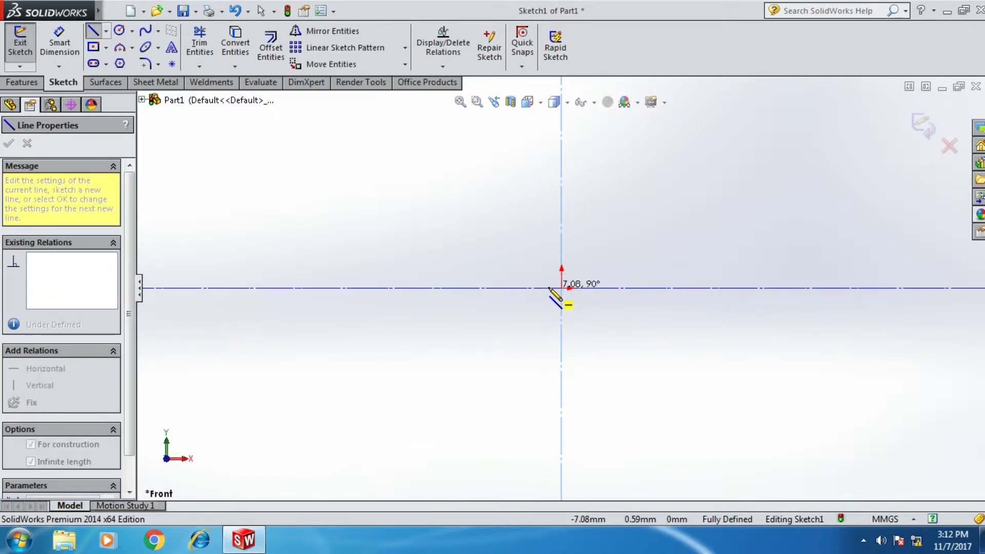
pyautogui.click(551, 287)
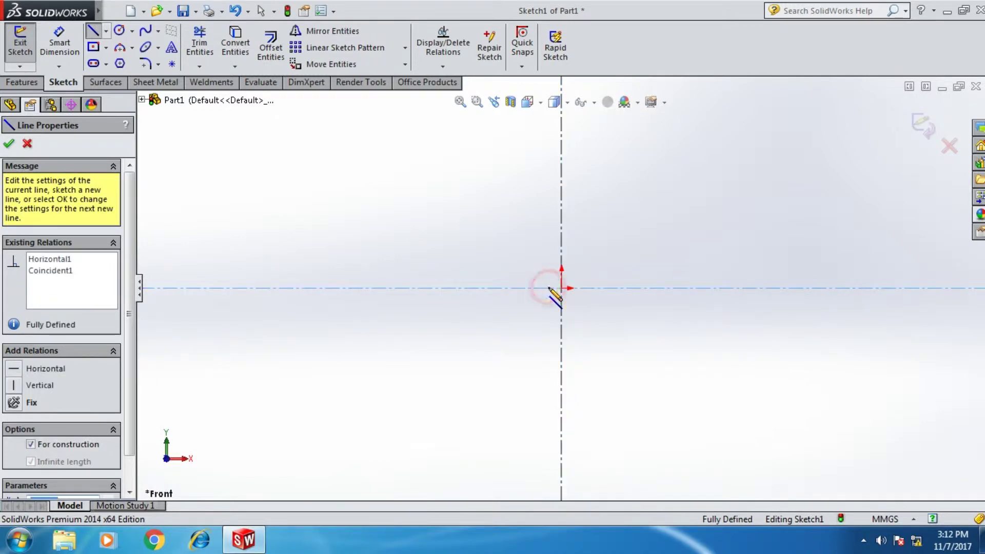
pyautogui.click(9, 145)
pyautogui.click(9, 146)
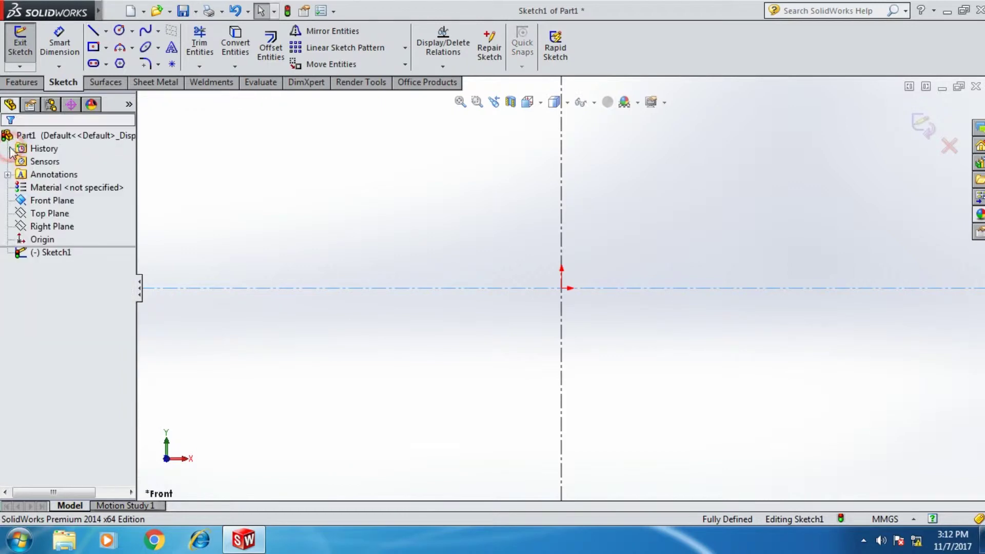
pyautogui.click(251, 243)
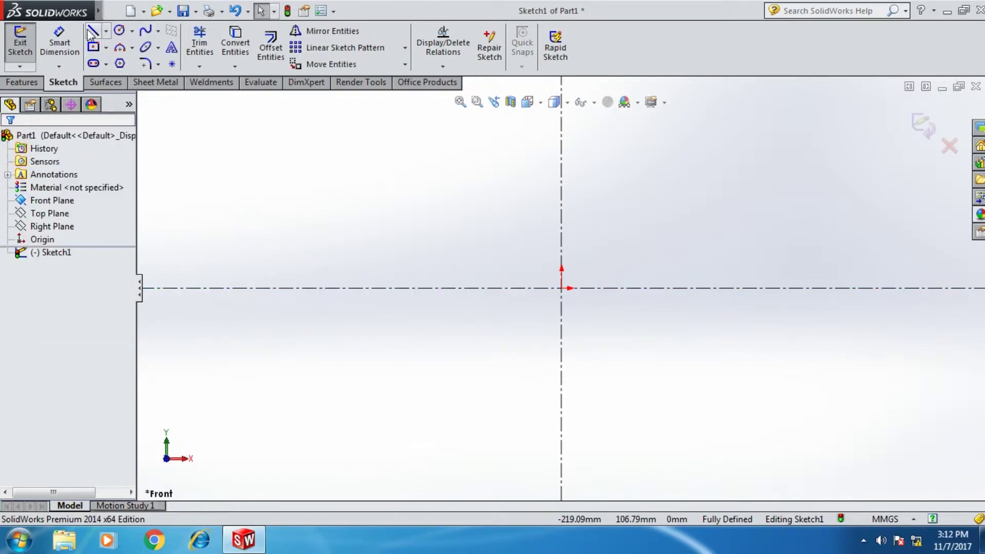
# Draw a corner rectangle from the vertical centerline out to the right
pyautogui.click(105, 47)
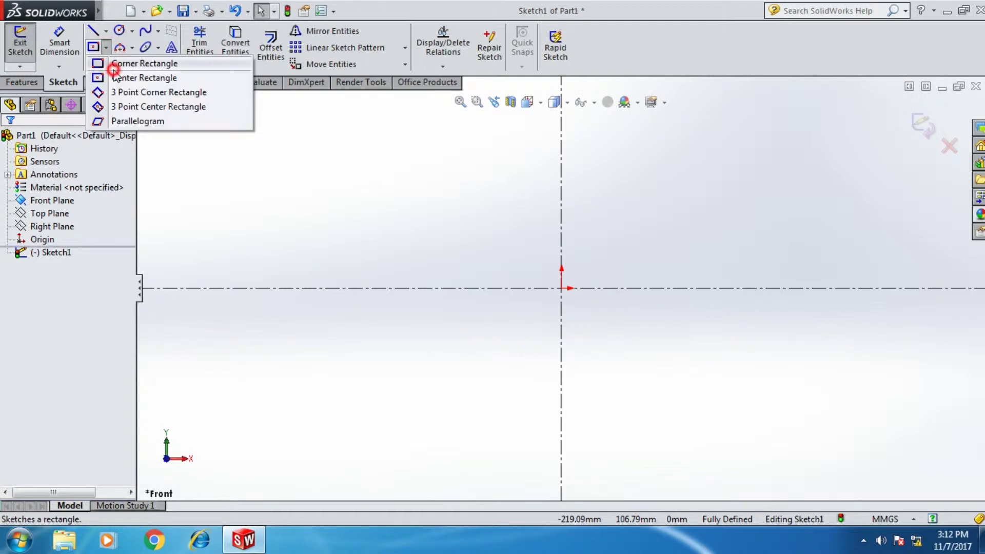
pyautogui.click(114, 66)
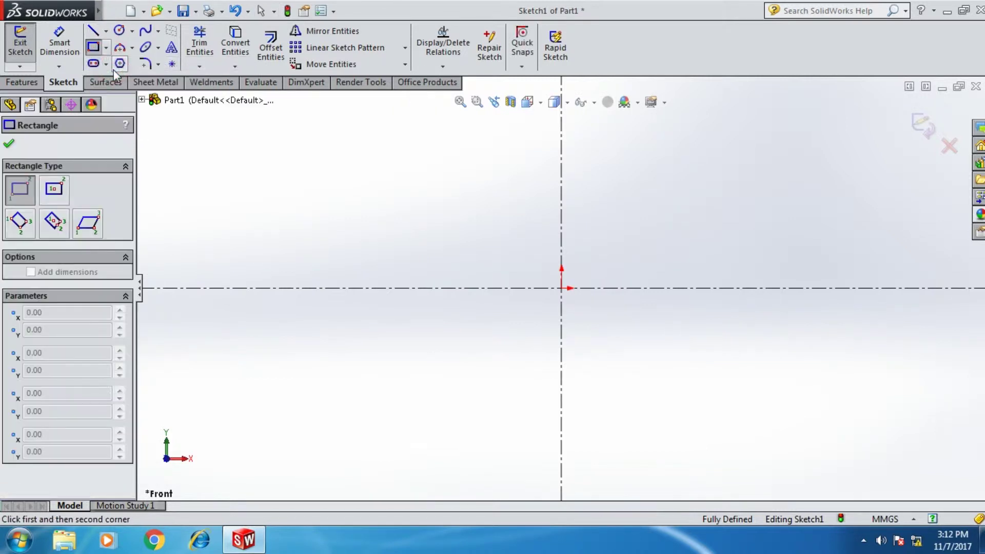
pyautogui.click(562, 254)
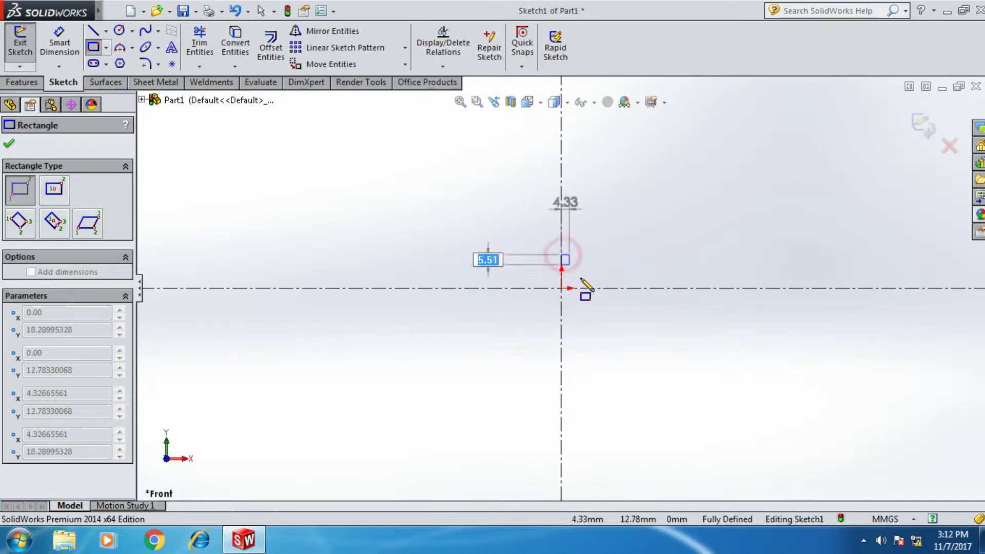
pyautogui.click(904, 329)
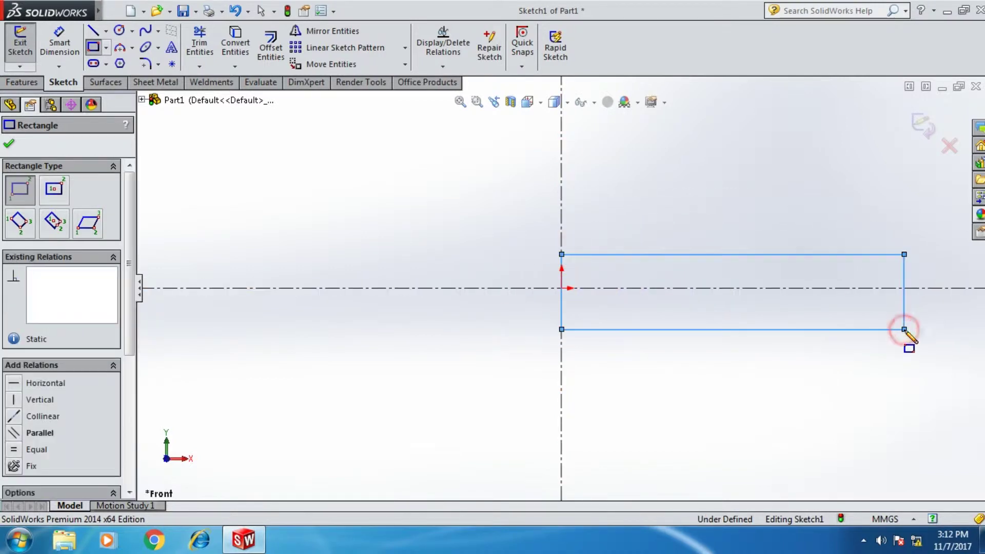
pyautogui.click(8, 145)
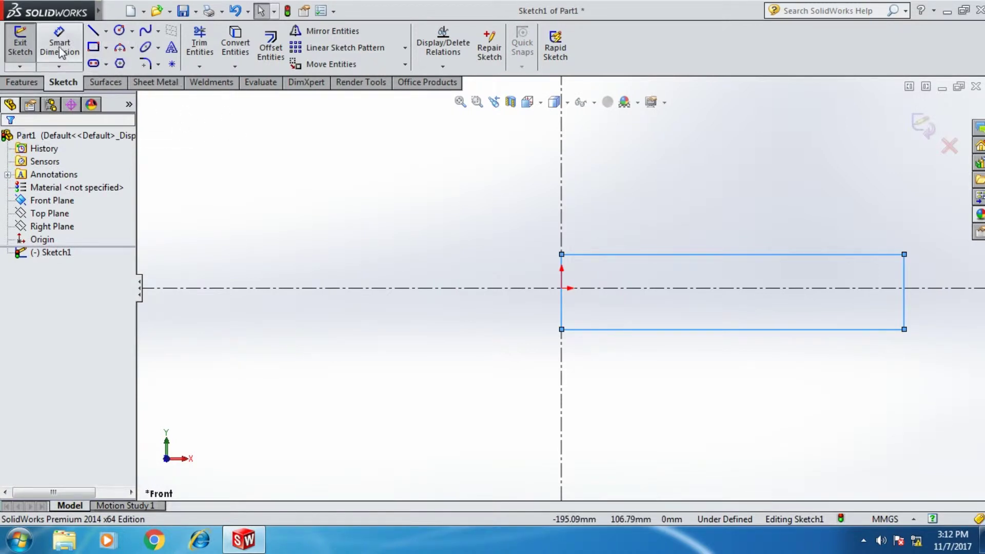
# Make the rectangle's top and bottom edges symmetric about the horizontal centerline
pyautogui.click(605, 255)
pyautogui.keyDown('ctrl'); pyautogui.click(613, 288); pyautogui.keyUp('ctrl')
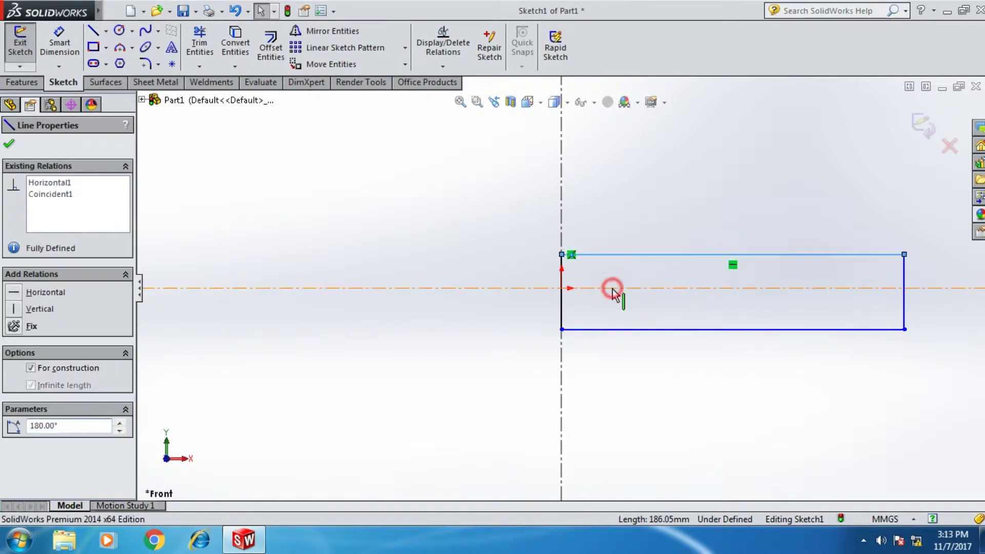
pyautogui.keyDown('ctrl'); pyautogui.click(627, 329); pyautogui.keyUp('ctrl')
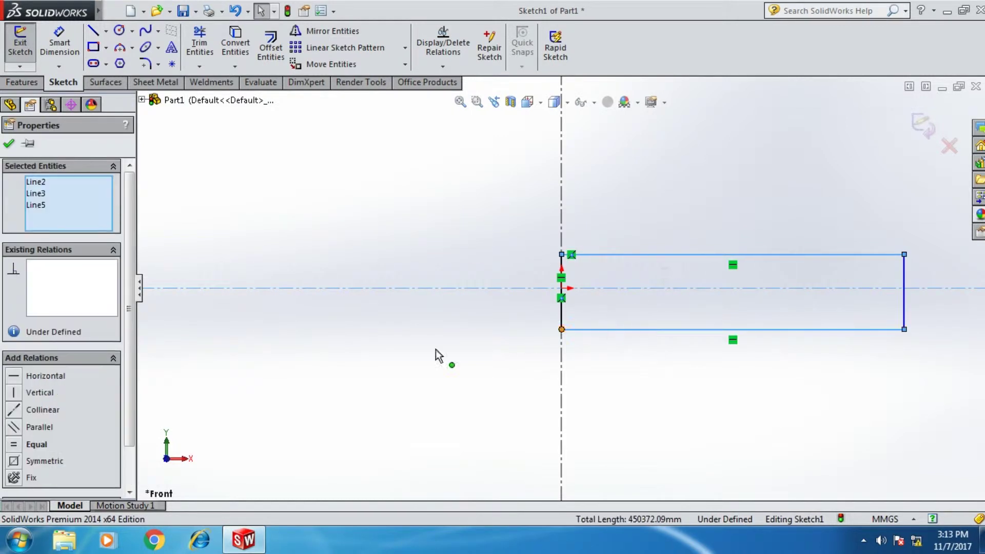
pyautogui.click(43, 462)
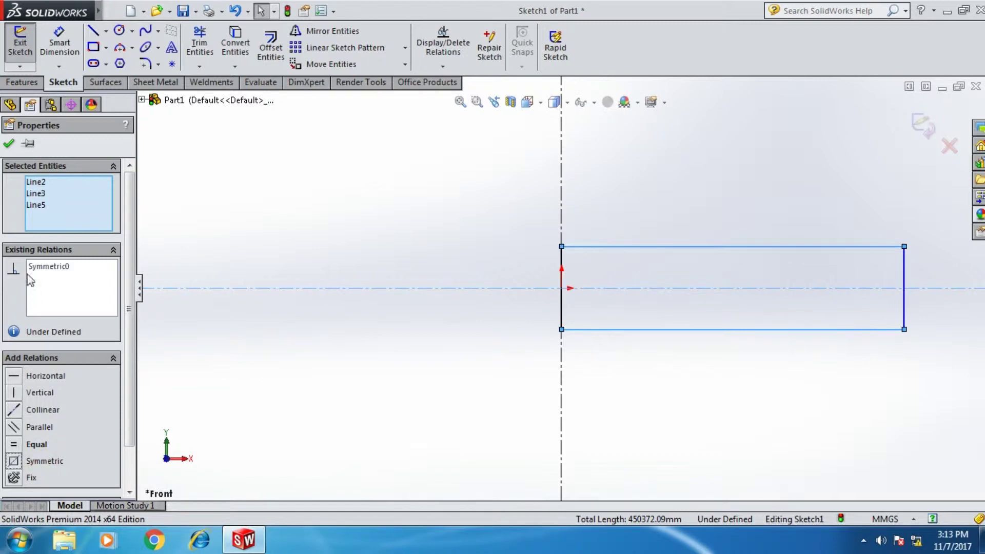
pyautogui.click(8, 144)
pyautogui.scroll(1, 939, 277)
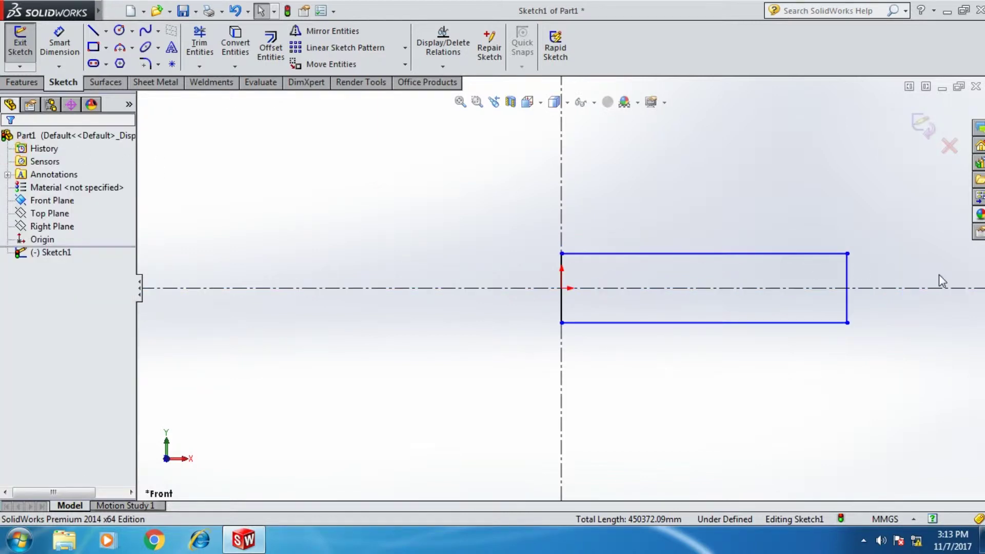
pyautogui.scroll(-1, 938, 277)
pyautogui.scroll(-1, 938, 277)
# Dimension the rectangle's left edge to a 20 mm height
pyautogui.click(59, 35)
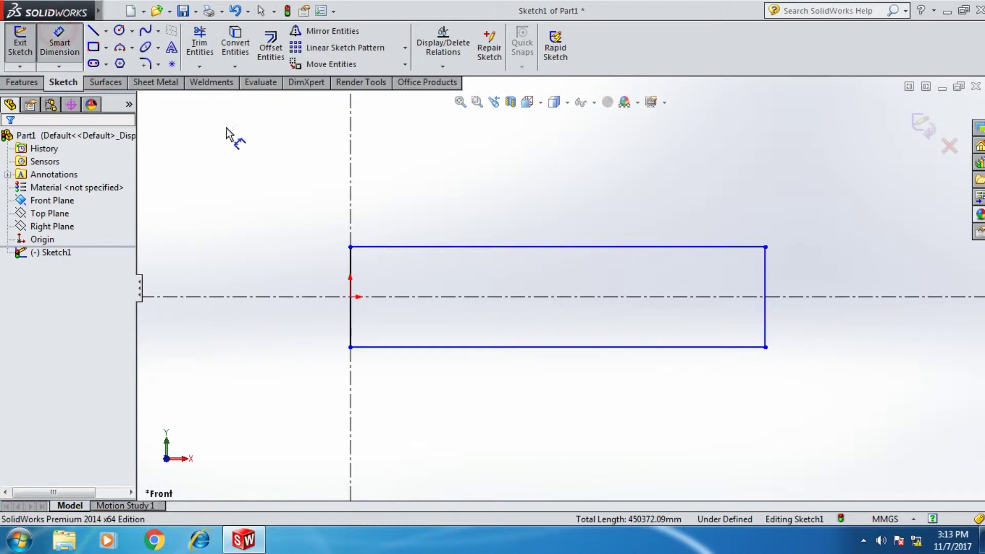
pyautogui.click(349, 282)
pyautogui.click(302, 282)
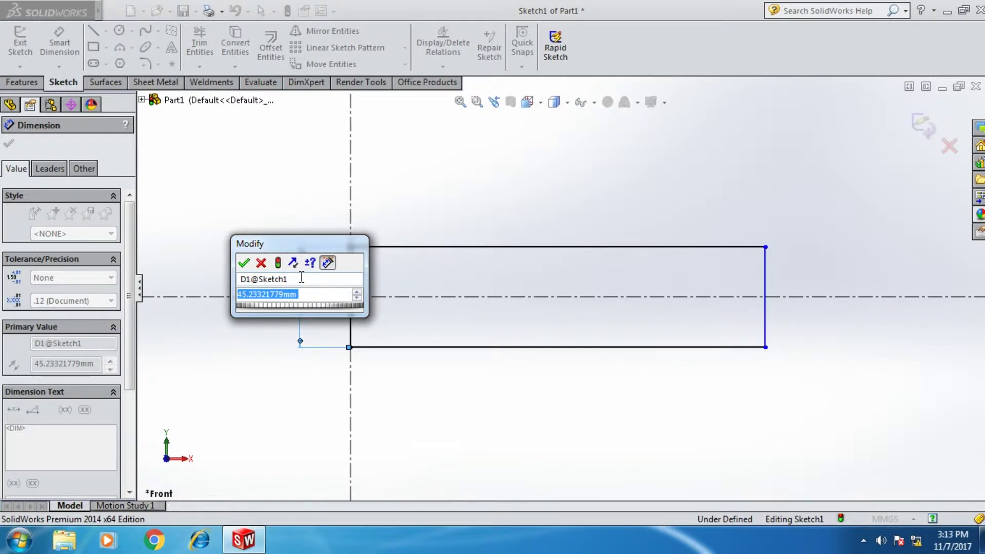
pyautogui.write('20')
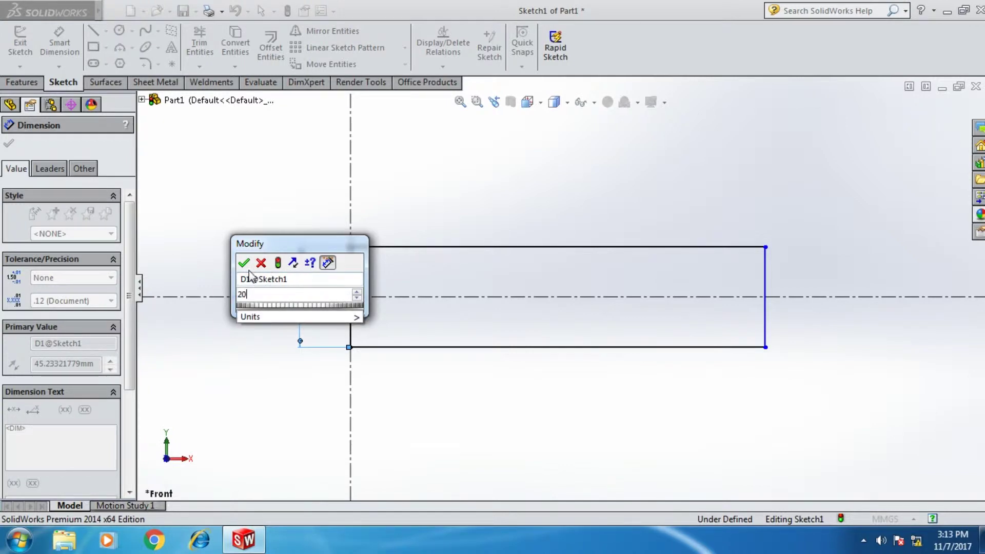
pyautogui.click(245, 264)
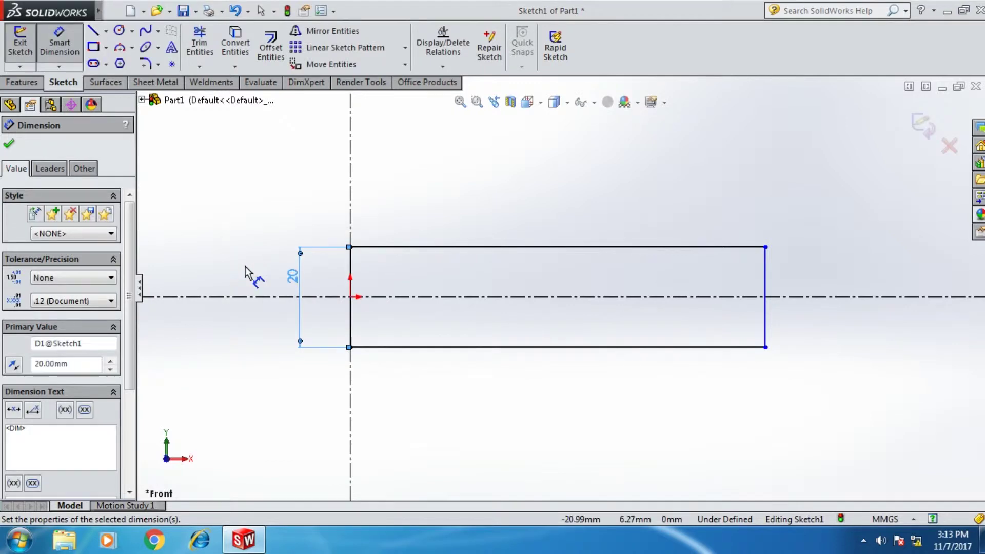
# Dimension the rectangle's top edge to a 253 mm length
pyautogui.click(414, 252)
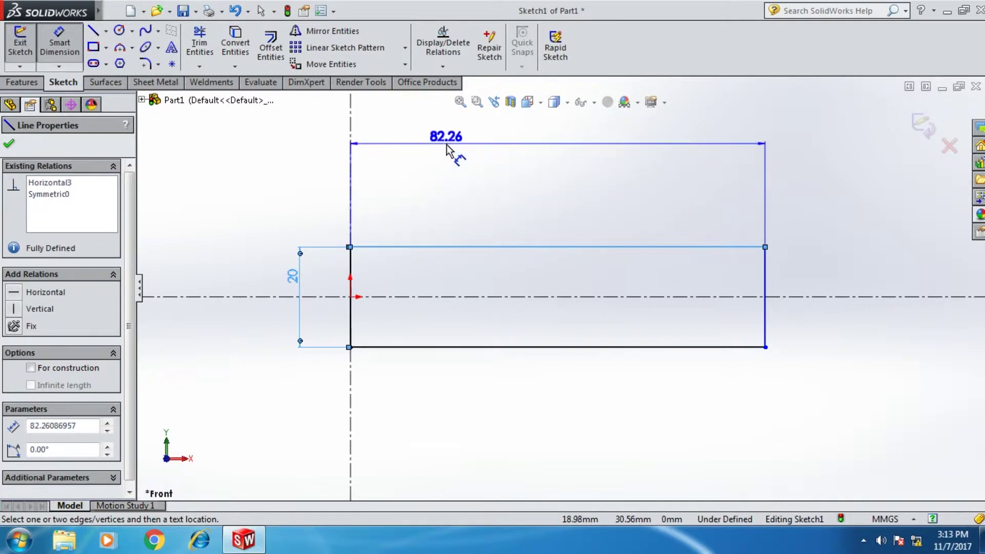
pyautogui.click(446, 148)
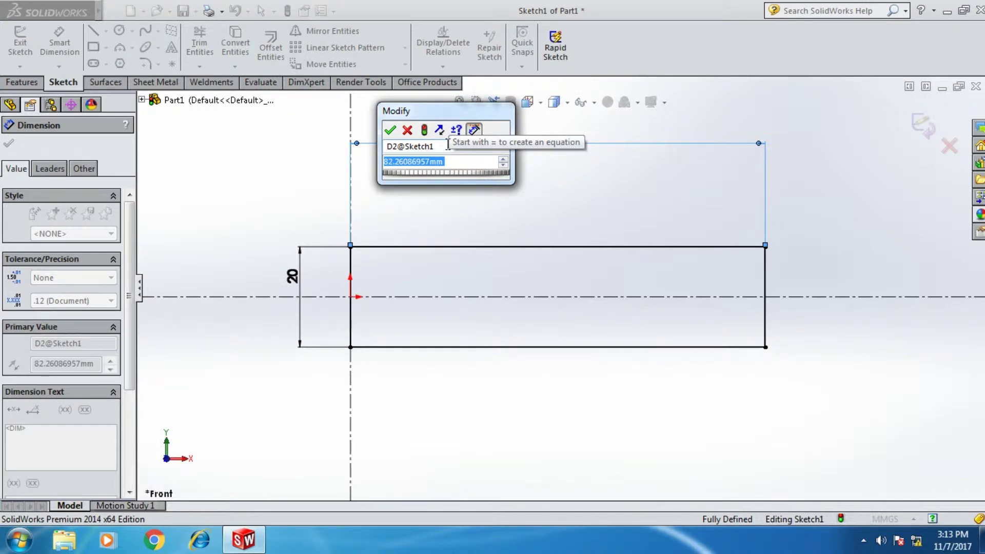
pyautogui.write('253')
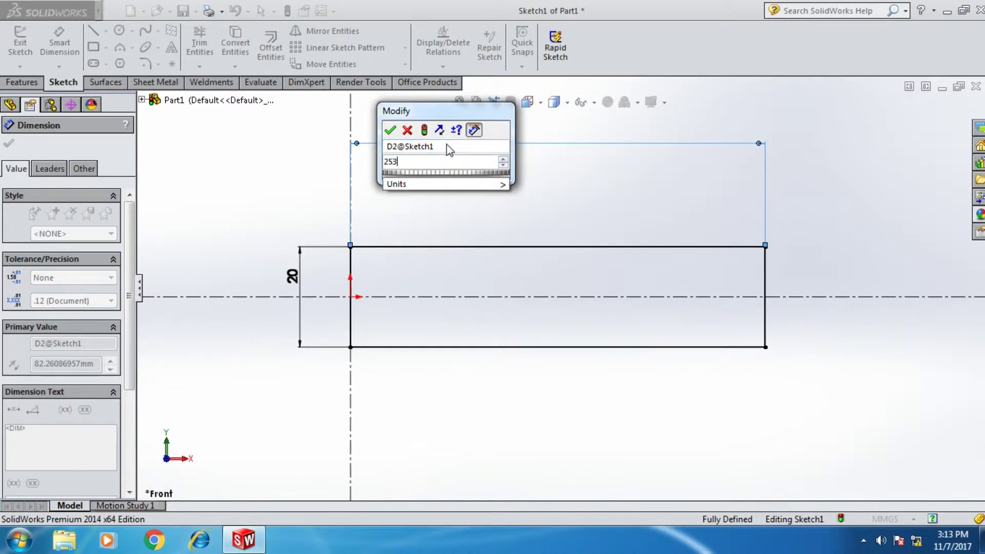
pyautogui.click(389, 130)
pyautogui.scroll(2, 534, 210)
pyautogui.scroll(3, 616, 227)
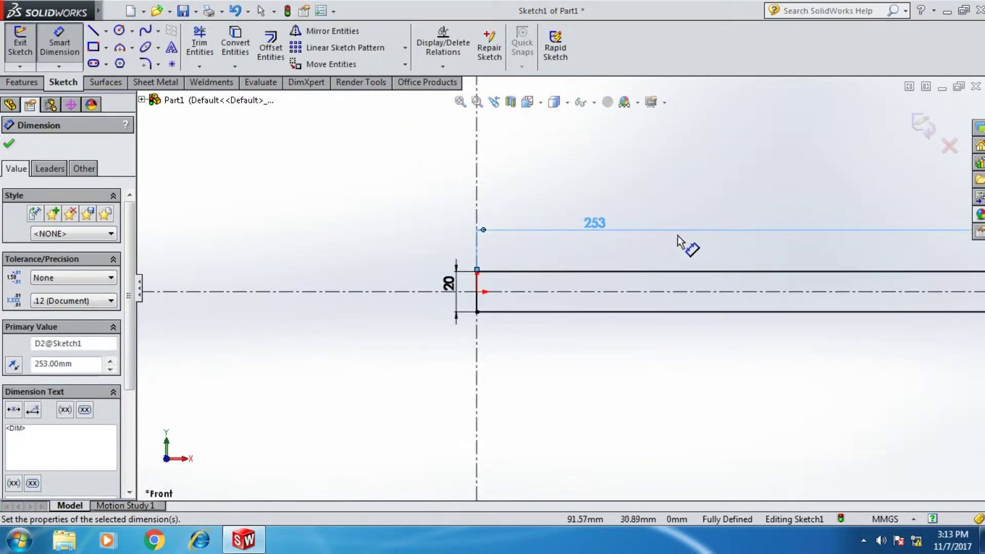
pyautogui.scroll(4, 682, 246)
pyautogui.scroll(-3, 688, 246)
pyautogui.scroll(-2, 564, 372)
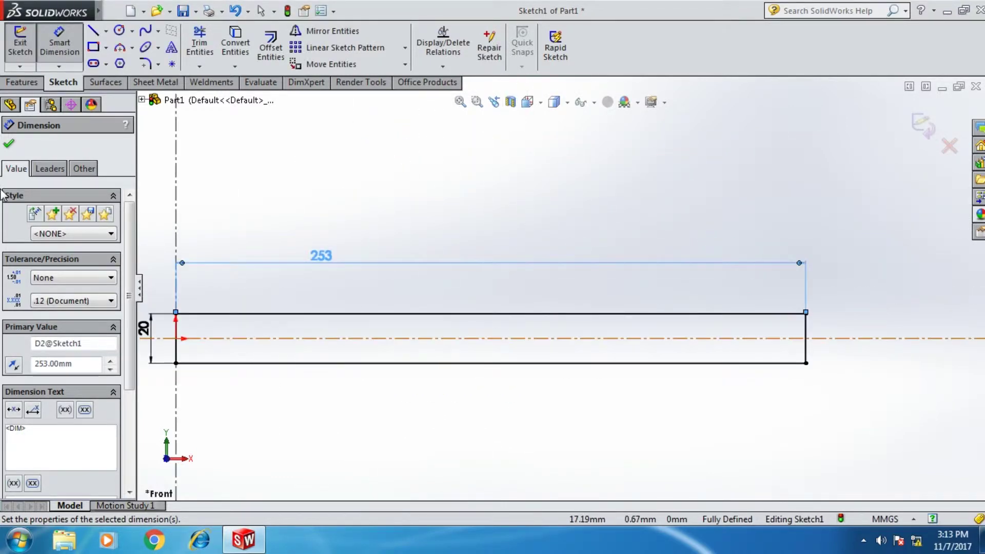
pyautogui.click(7, 146)
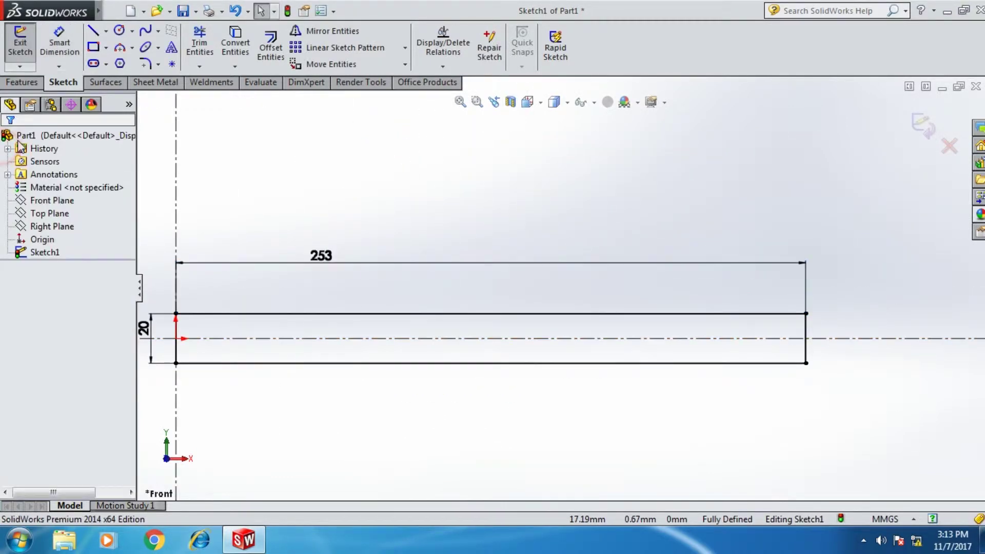
pyautogui.click(130, 49)
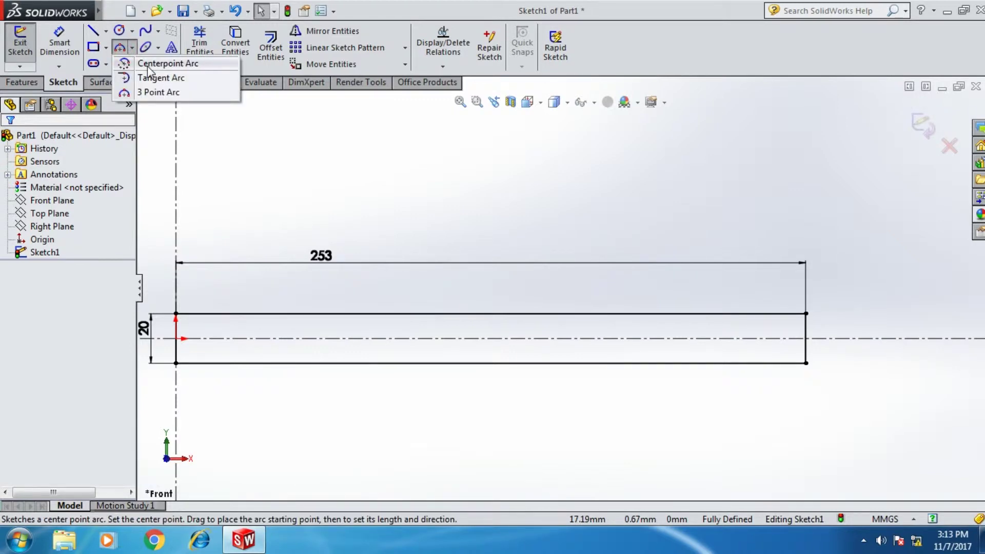
# Sketch a centerpoint arc at the bar's right end, from top edge to bottom edge
pyautogui.click(149, 66)
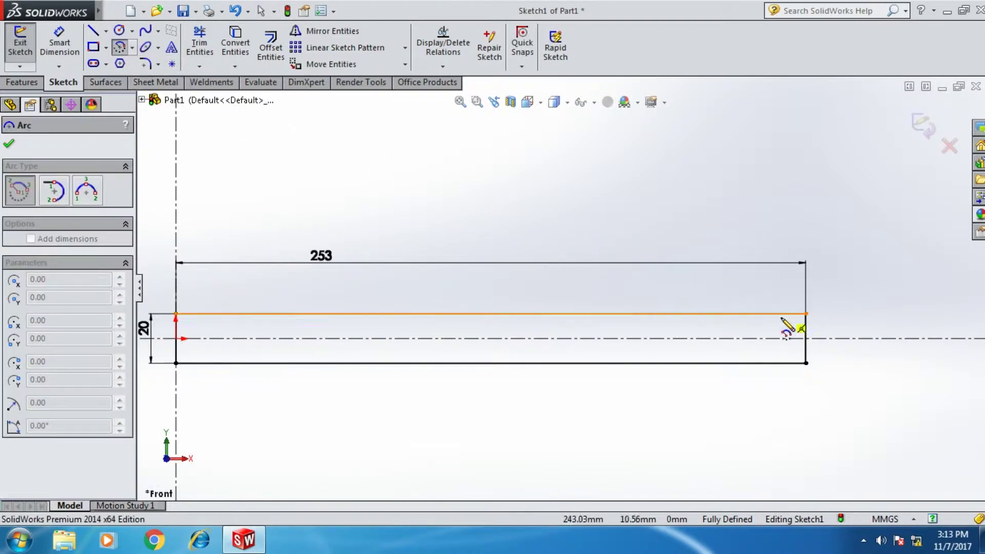
pyautogui.click(764, 339)
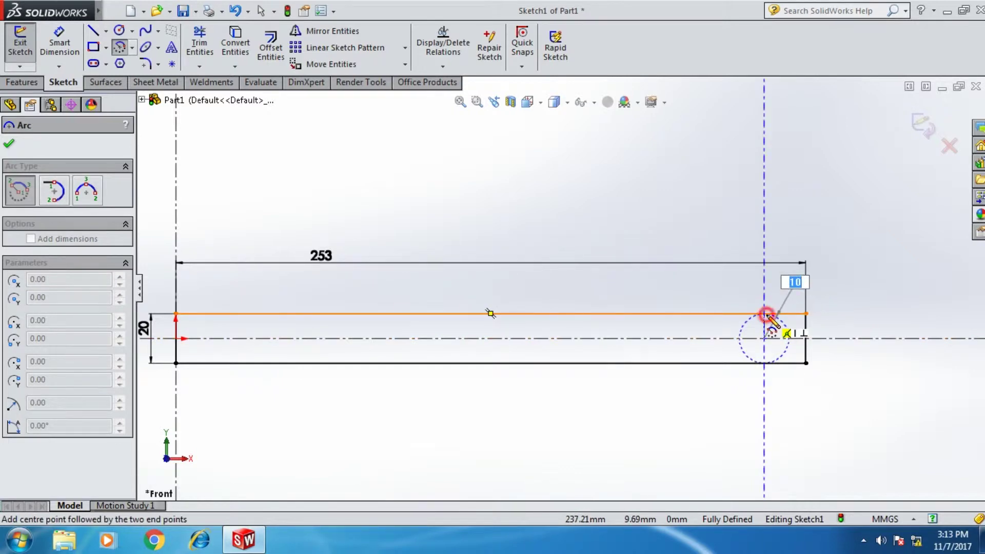
pyautogui.click(766, 314)
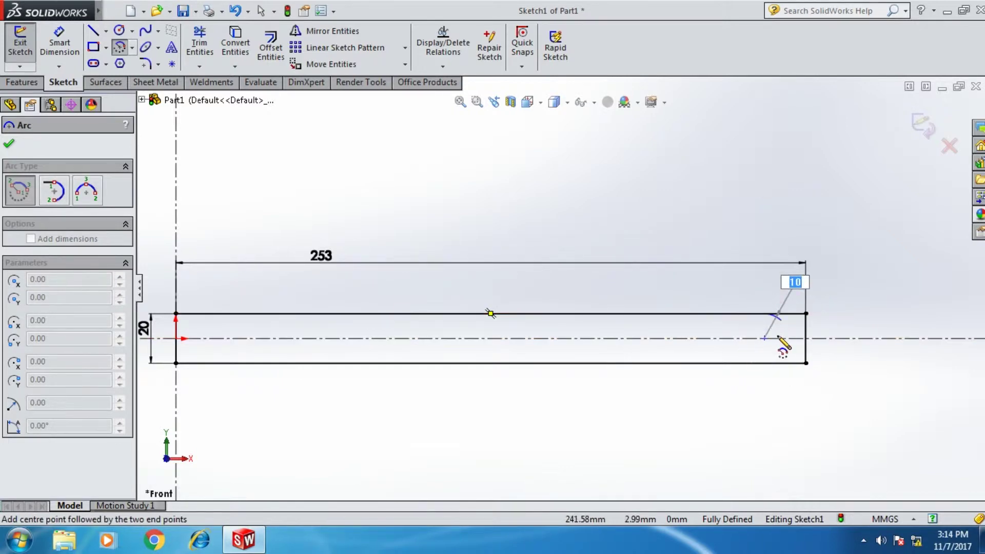
pyautogui.click(767, 363)
pyautogui.click(9, 144)
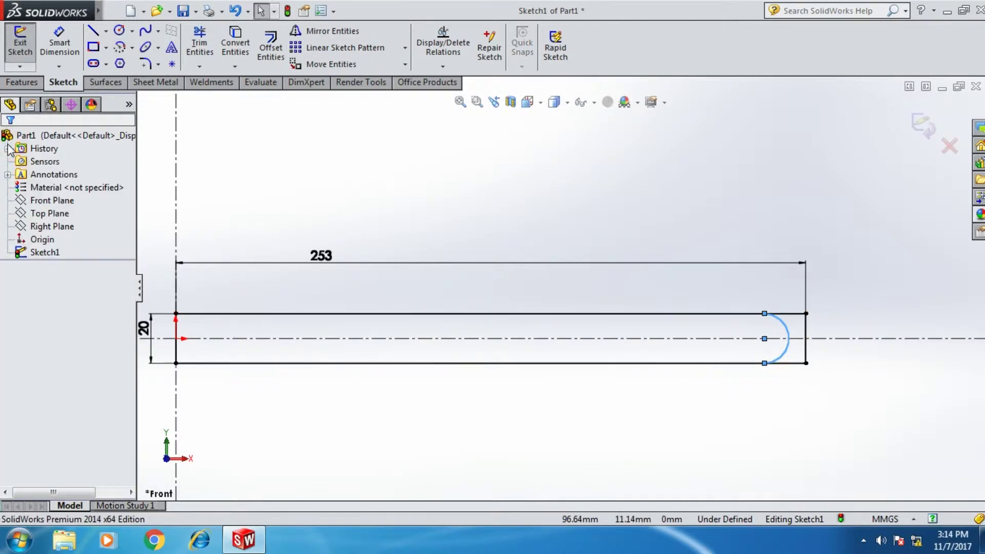
# Make the arc tangent to the bar's right end line
pyautogui.click(789, 354)
pyautogui.keyDown('ctrl'); pyautogui.click(806, 358); pyautogui.keyUp('ctrl')
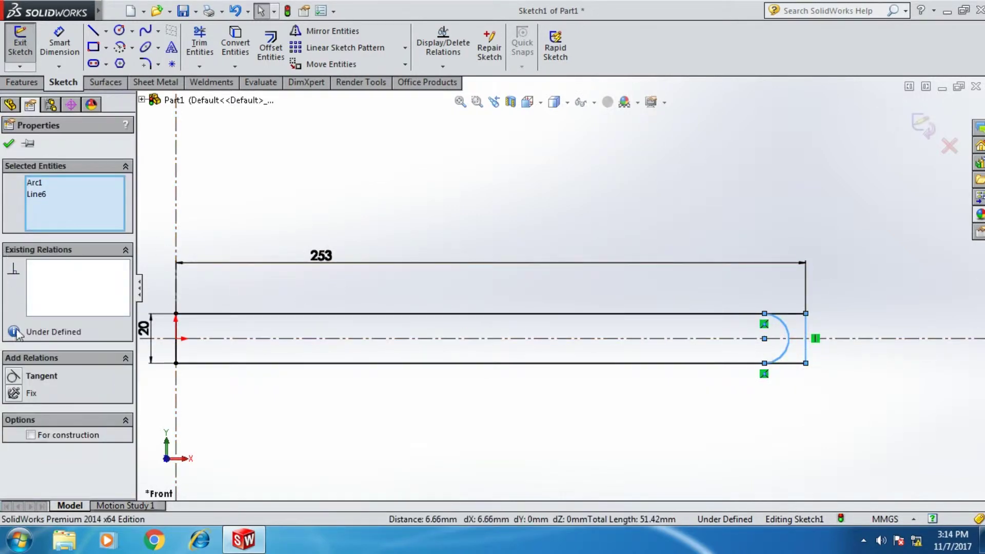
pyautogui.click(14, 380)
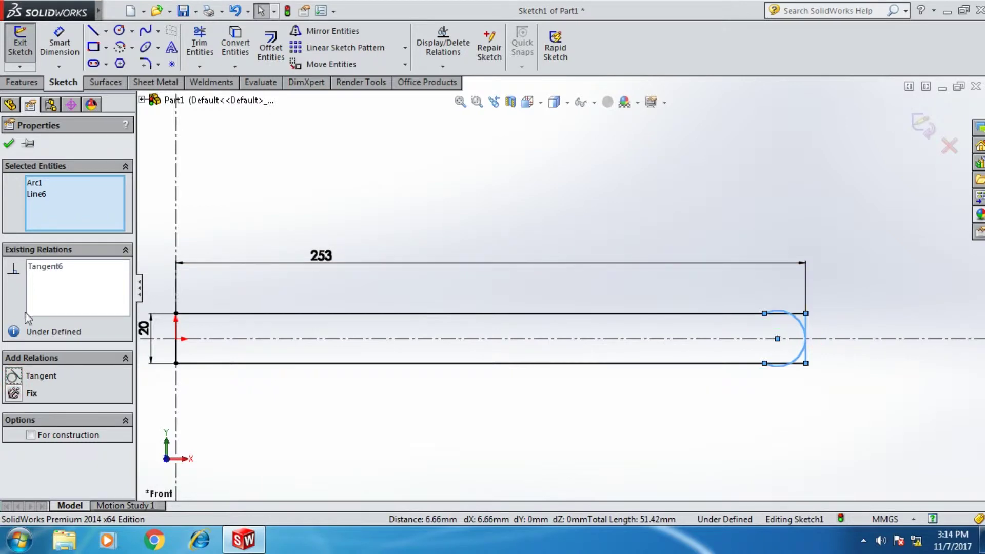
pyautogui.click(8, 144)
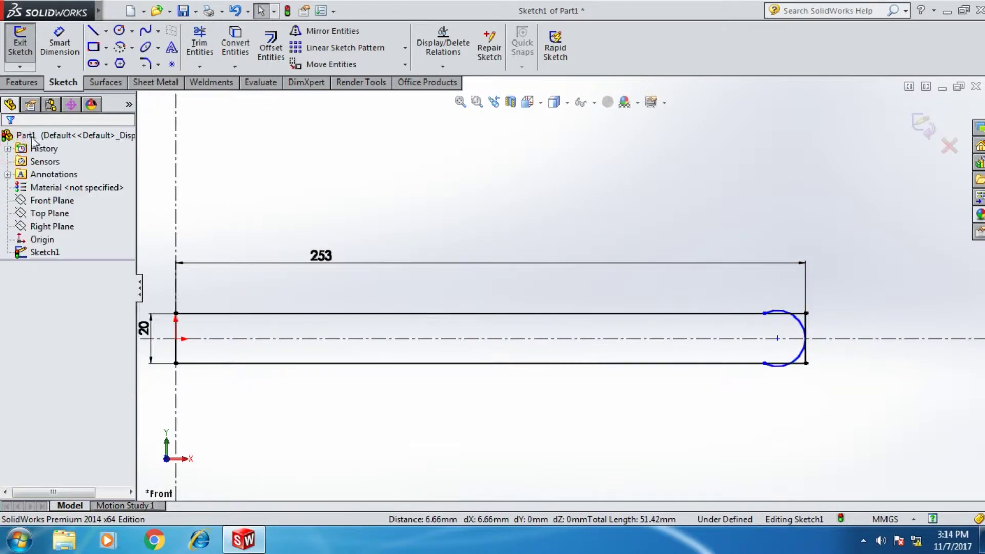
# Dimension the arc radius to 10 mm
pyautogui.click(75, 59)
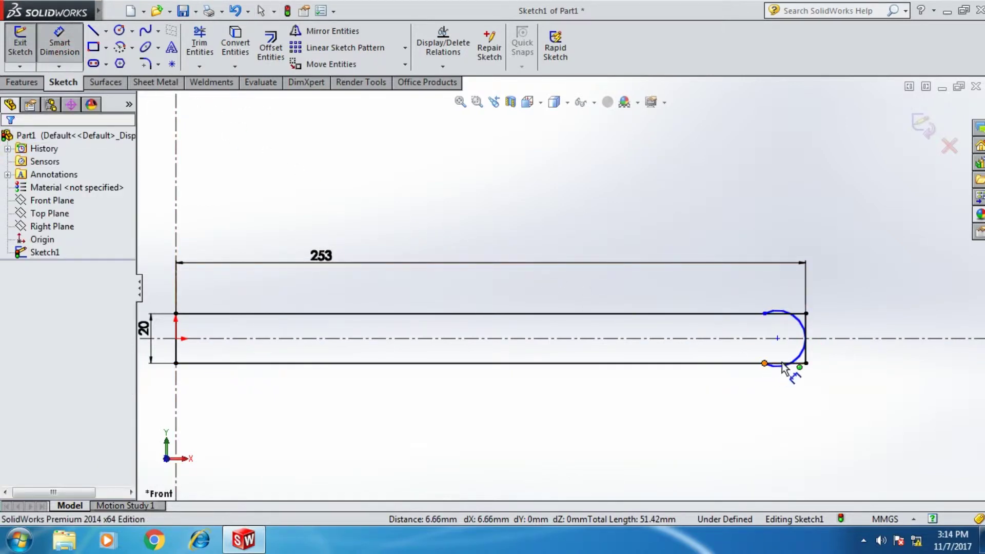
pyautogui.press('Escape')
pyautogui.click(799, 355)
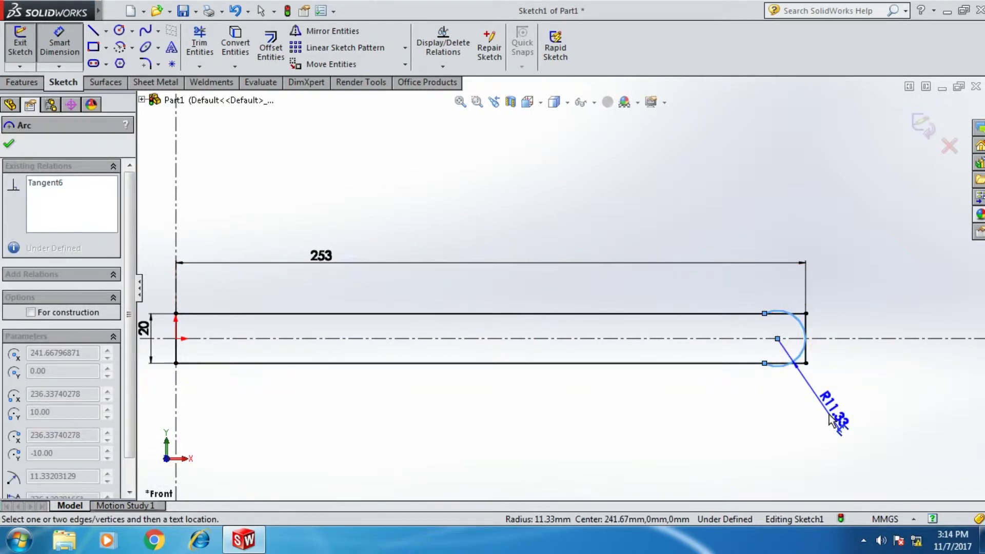
pyautogui.click(829, 414)
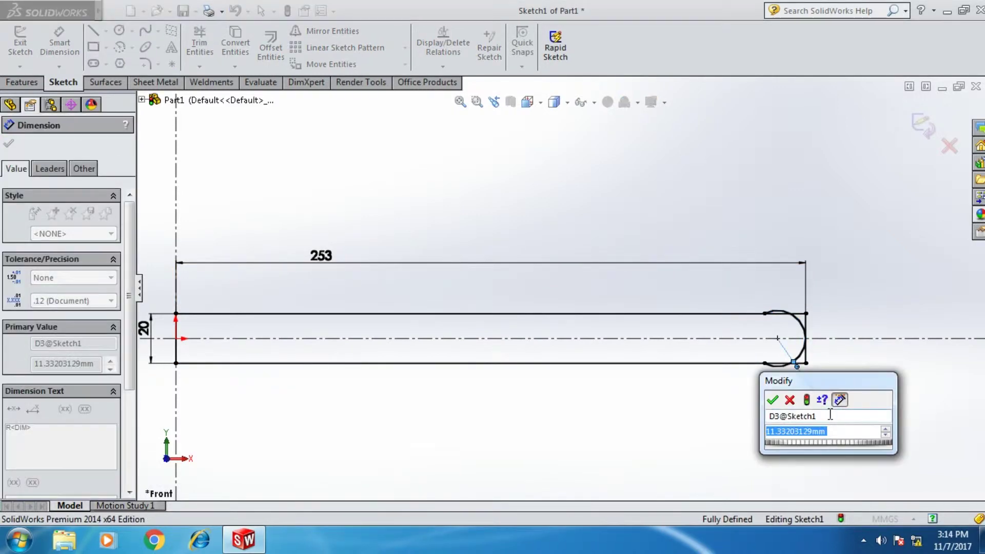
pyautogui.write('10')
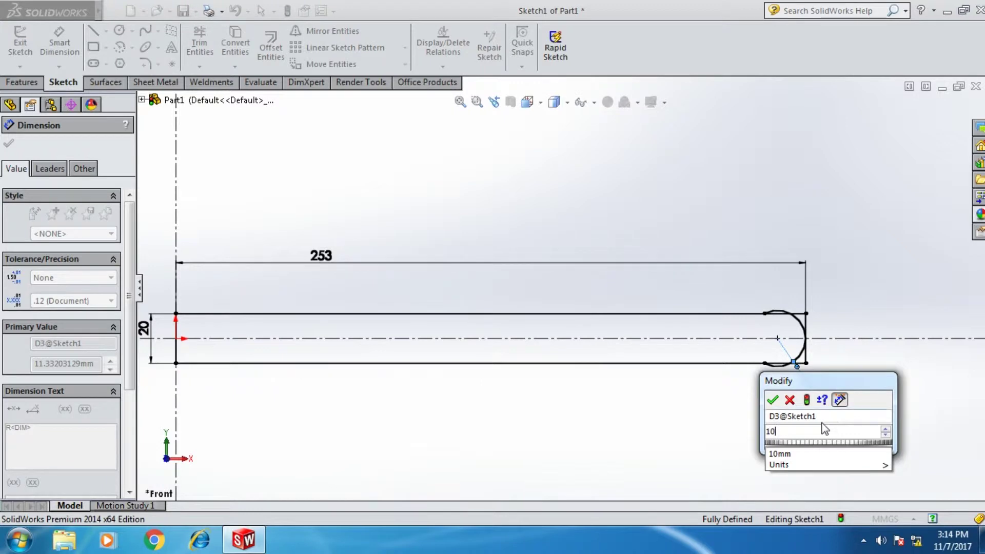
pyautogui.click(774, 402)
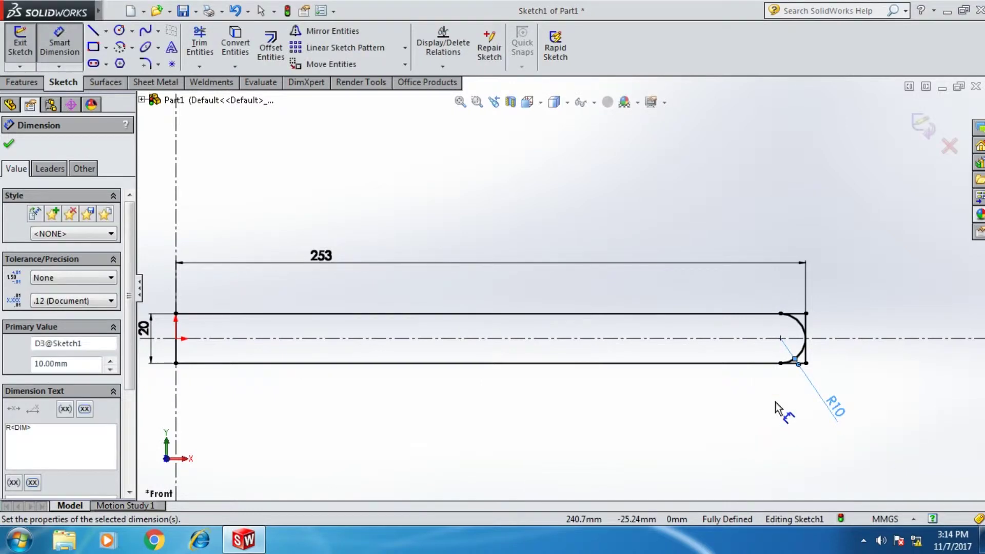
pyautogui.click(9, 147)
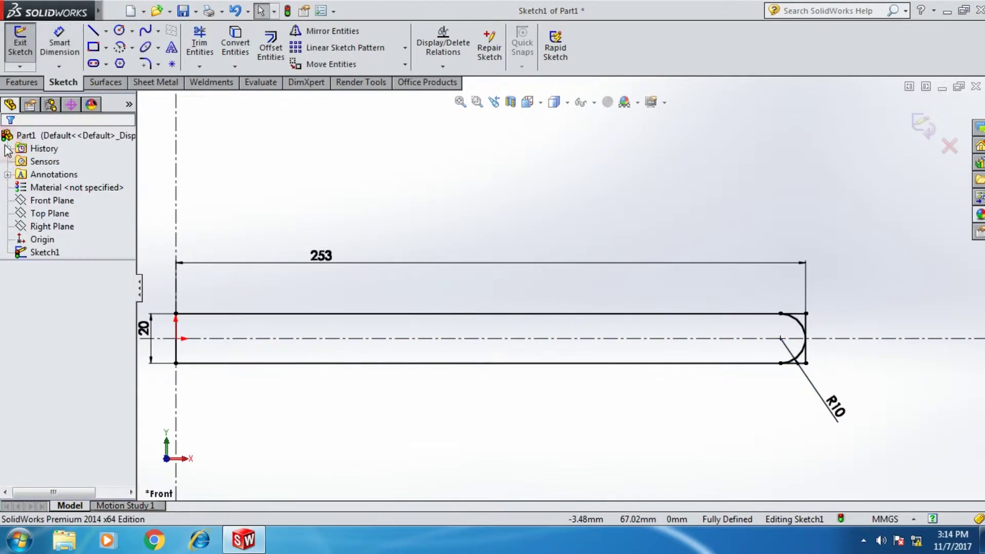
# Power-trim the straight right-end line stubs beyond the R10 arc
pyautogui.click(195, 50)
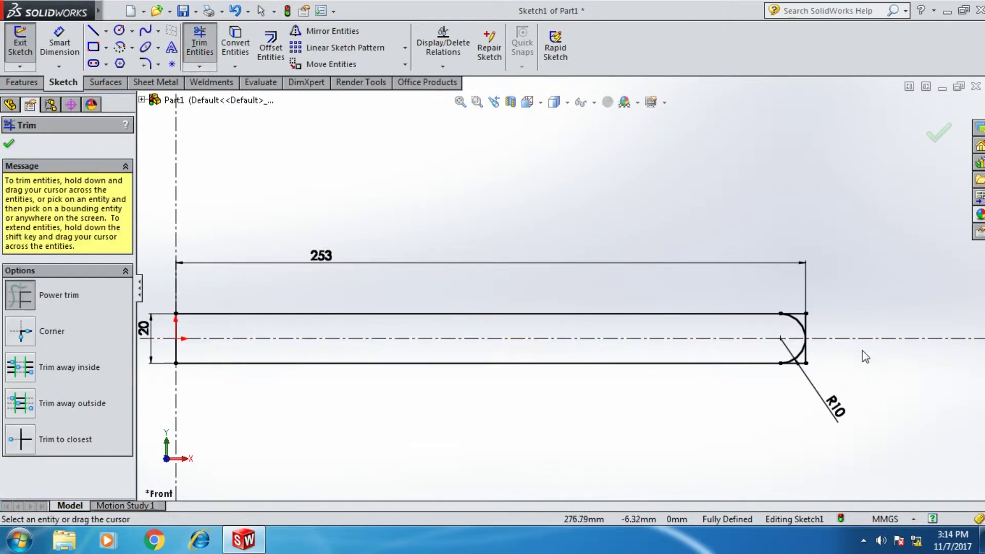
pyautogui.scroll(-3, 862, 354)
pyautogui.scroll(-1, 784, 323)
pyautogui.moveTo(687, 267)
pyautogui.mouseDown()
pyautogui.moveTo(705, 398)
pyautogui.moveTo(695, 403)
pyautogui.mouseUp()
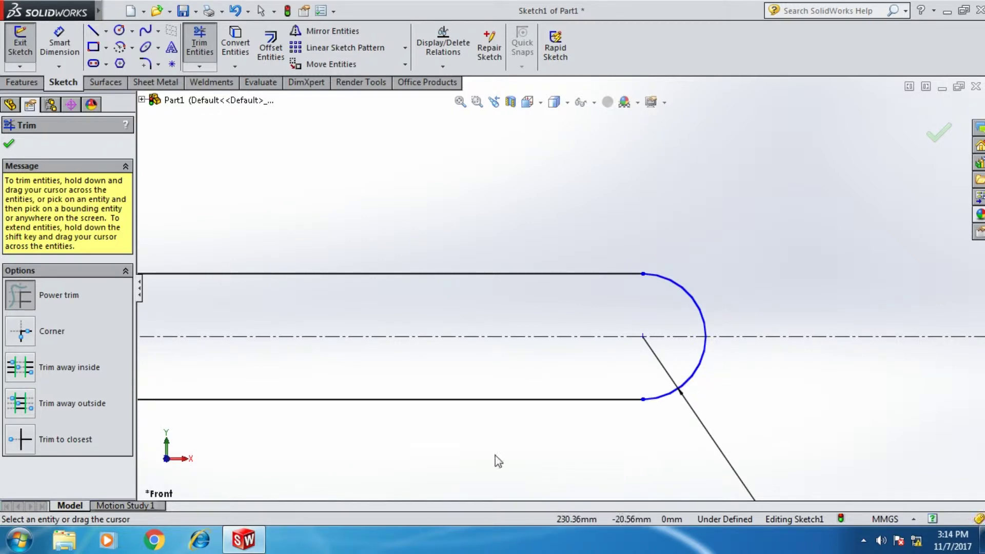
pyautogui.scroll(1, 562, 291)
pyautogui.press('Escape')
pyautogui.scroll(1, 457, 330)
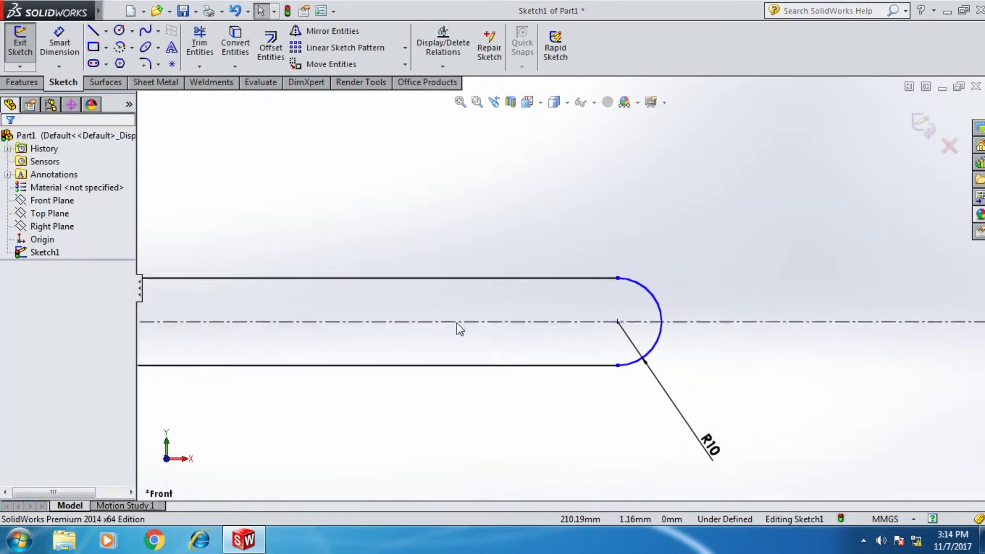
pyautogui.scroll(2, 457, 330)
pyautogui.scroll(1, 454, 313)
pyautogui.scroll(-2, 450, 303)
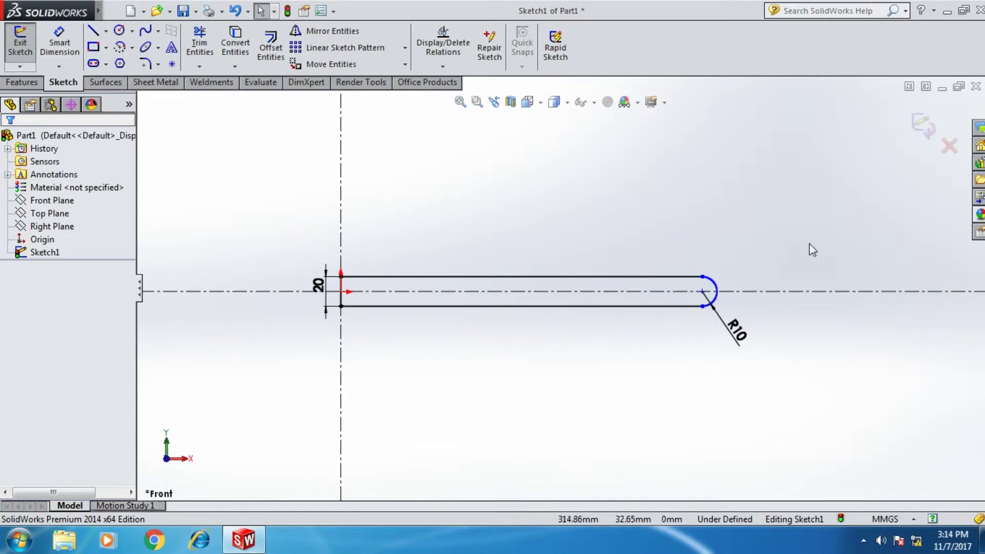
# Place a sketch point at the tip of the rounded end
pyautogui.click(172, 64)
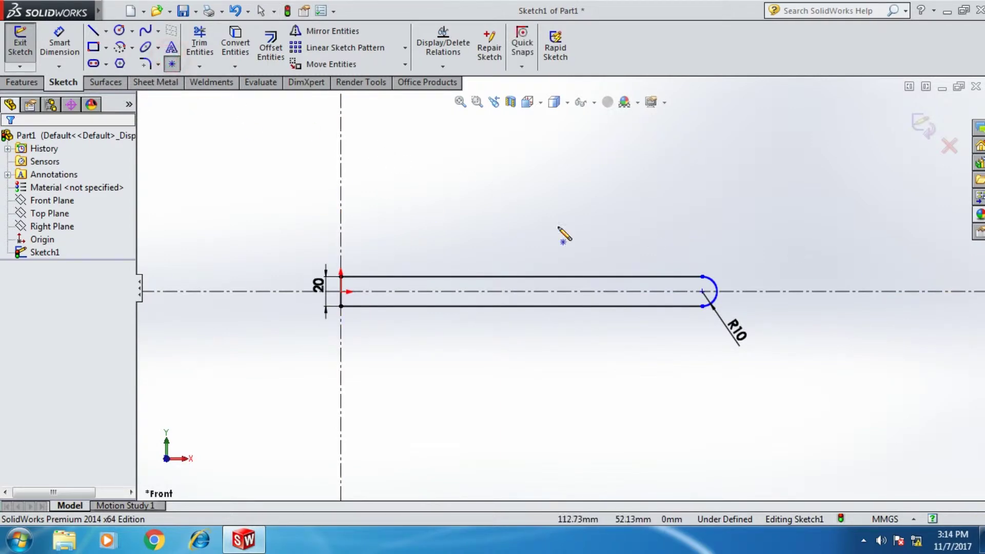
pyautogui.click(717, 291)
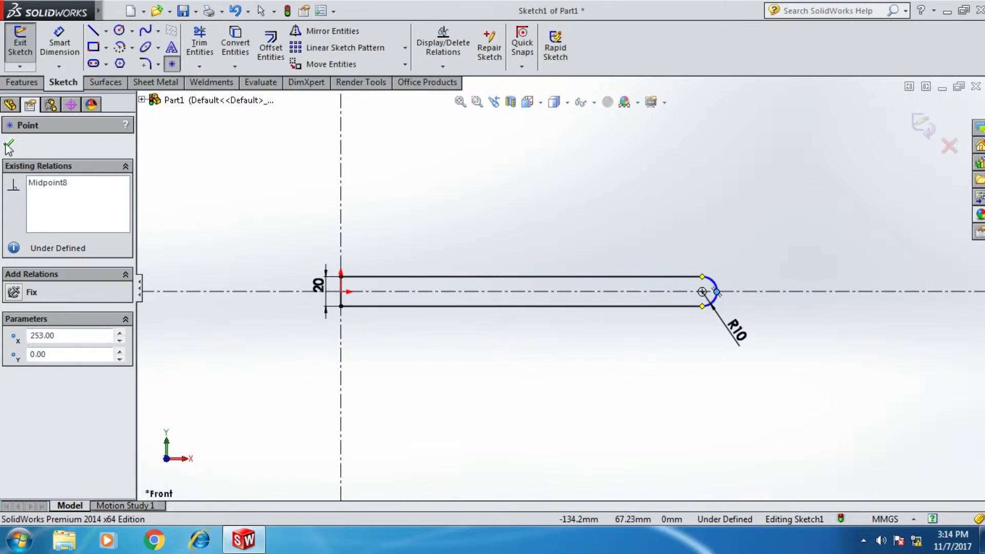
pyautogui.click(9, 146)
pyautogui.click(164, 181)
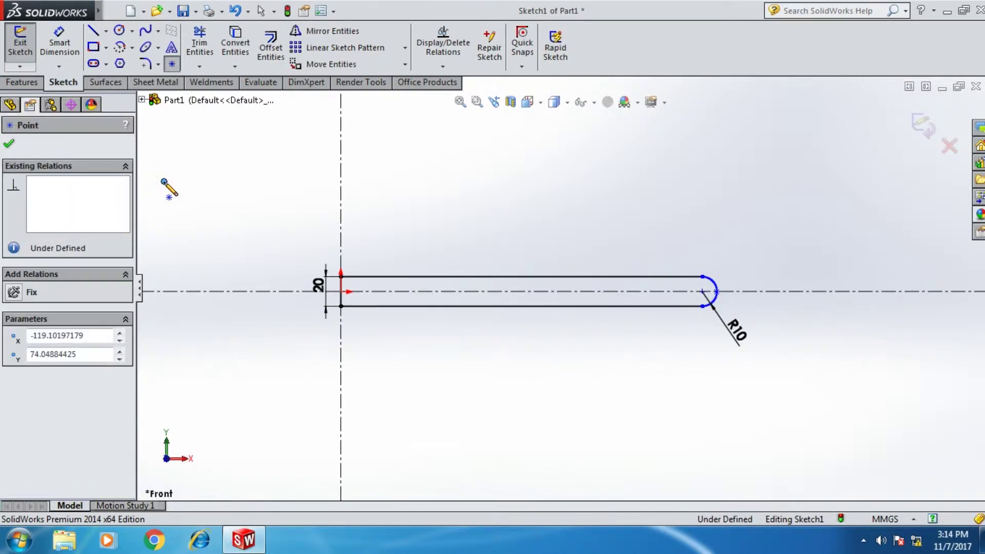
# Dimension 253 mm from the bar's left end line to the tip point
pyautogui.click(61, 48)
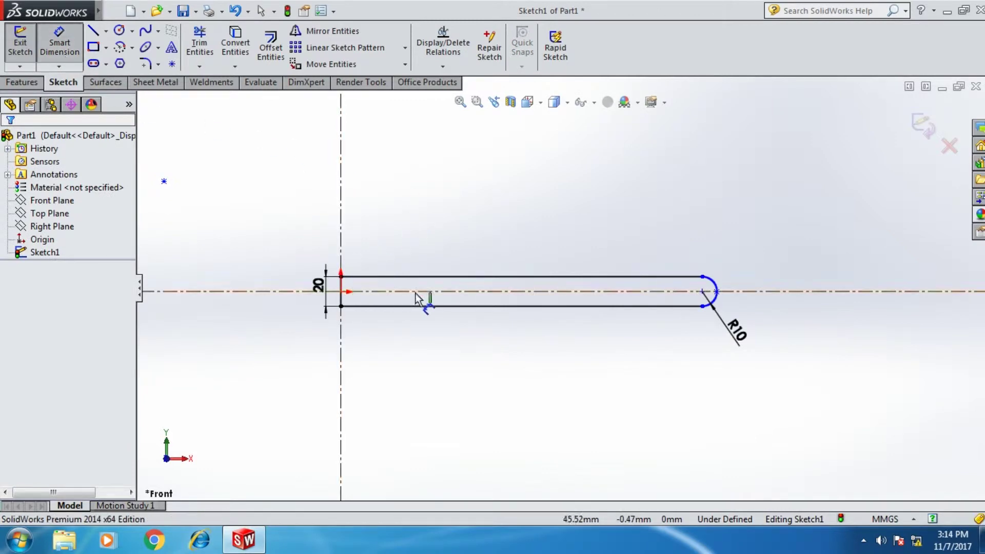
pyautogui.click(343, 288)
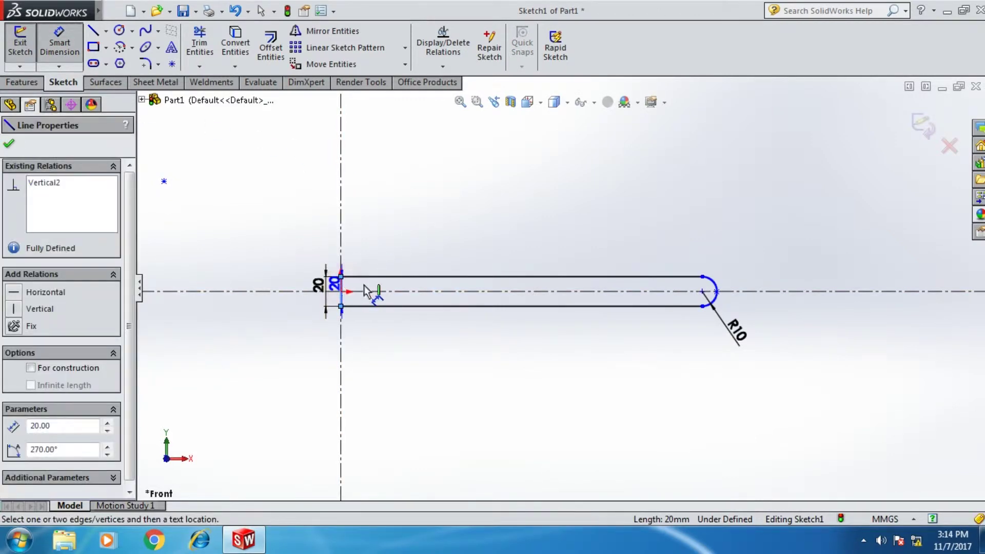
pyautogui.click(717, 292)
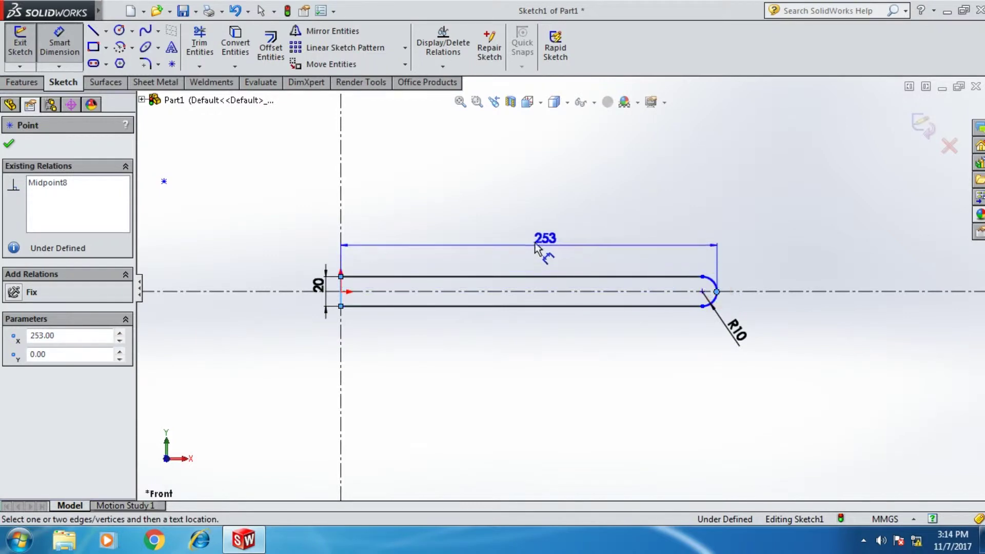
pyautogui.click(534, 232)
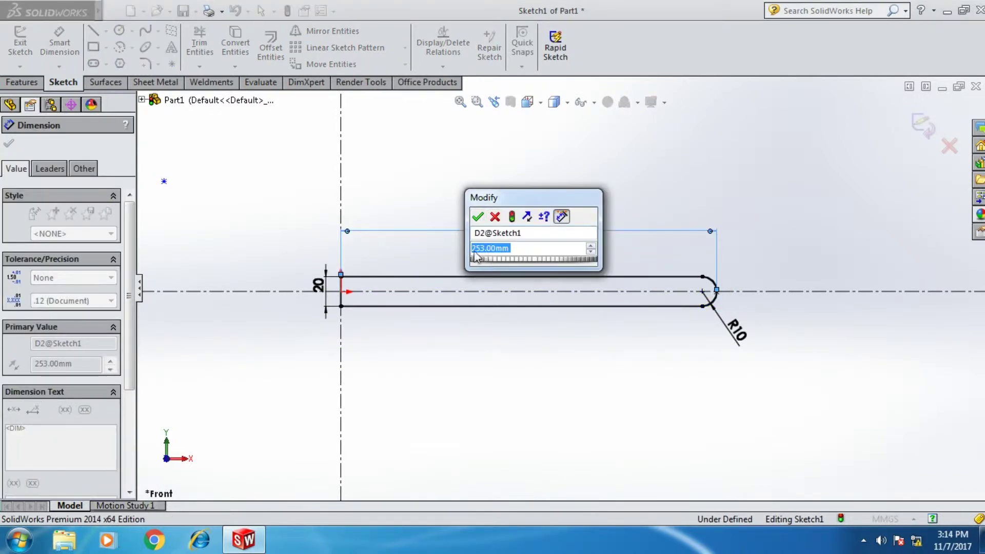
pyautogui.click(477, 217)
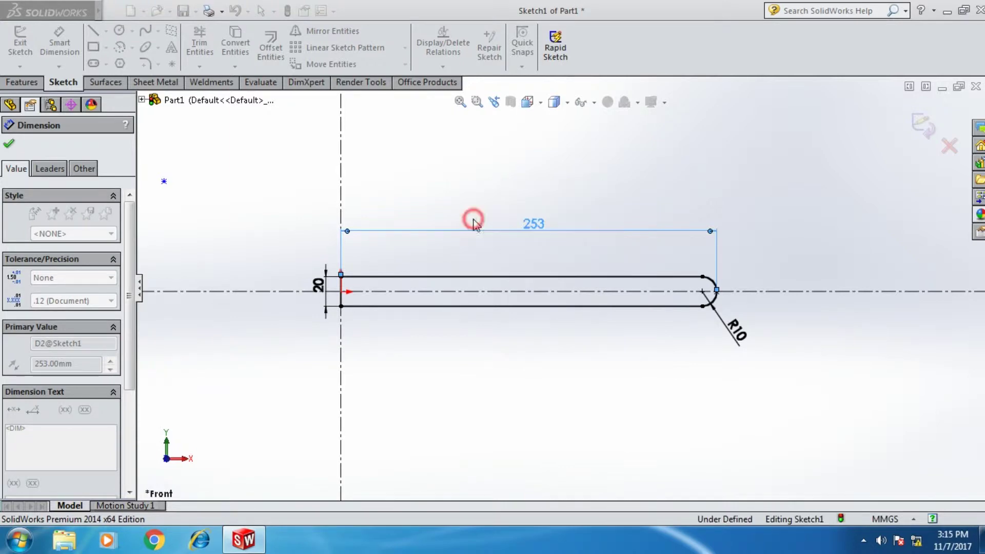
pyautogui.click(9, 145)
pyautogui.moveTo(46, 11)
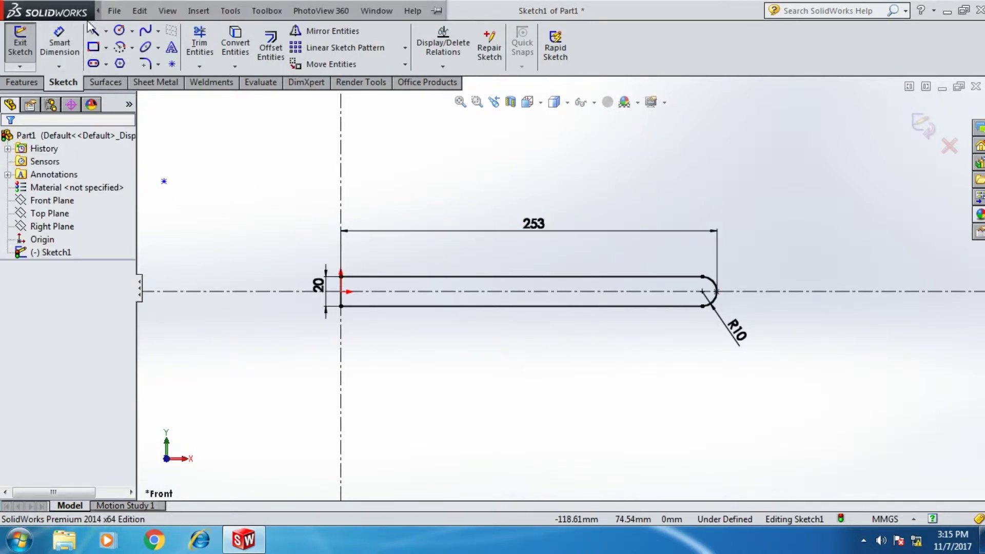
# Draw a small circle inside the bar's left end
pyautogui.click(119, 30)
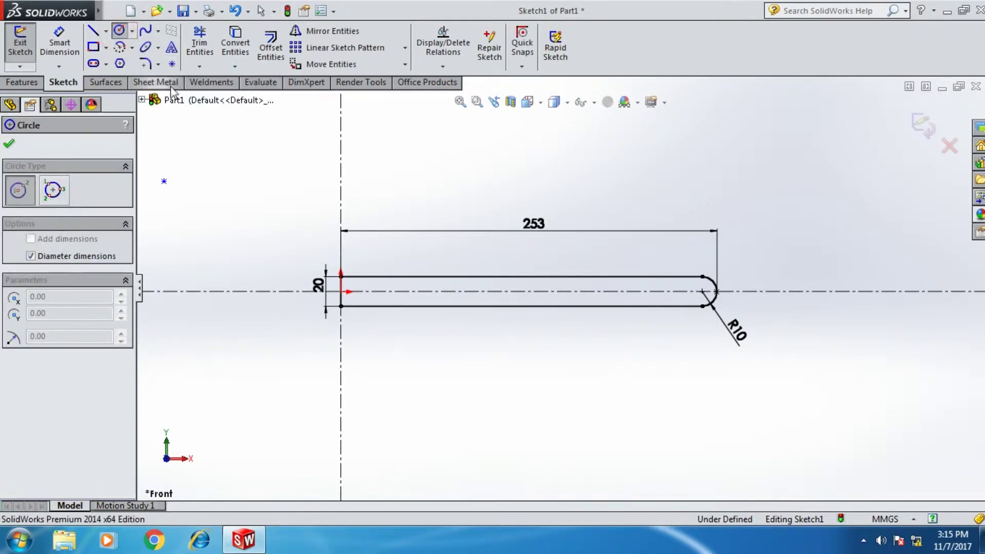
pyautogui.scroll(-1, 384, 301)
pyautogui.scroll(-2, 408, 298)
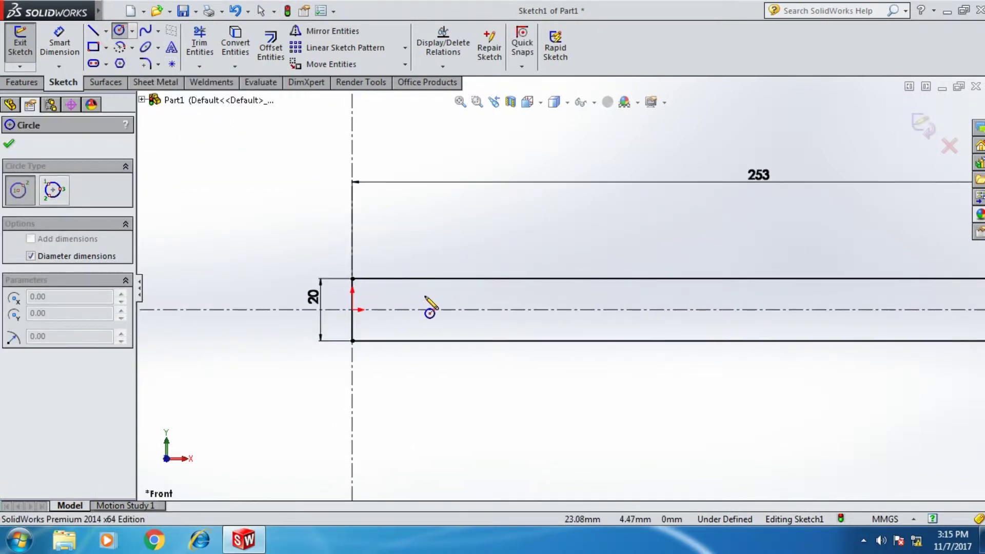
pyautogui.click(425, 297)
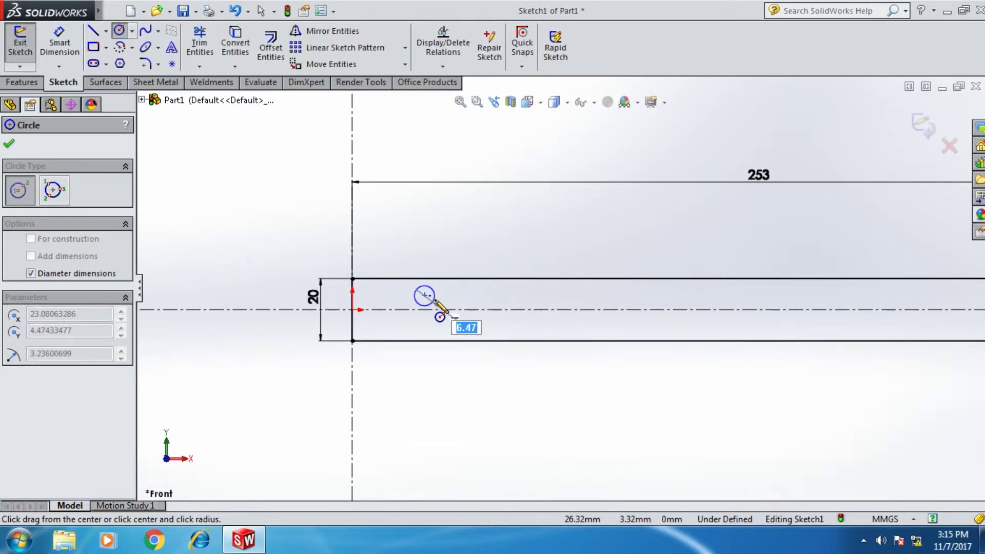
pyautogui.click(434, 302)
# Dimension the small circle's centre 220 mm from the right arc's centre
pyautogui.click(46, 49)
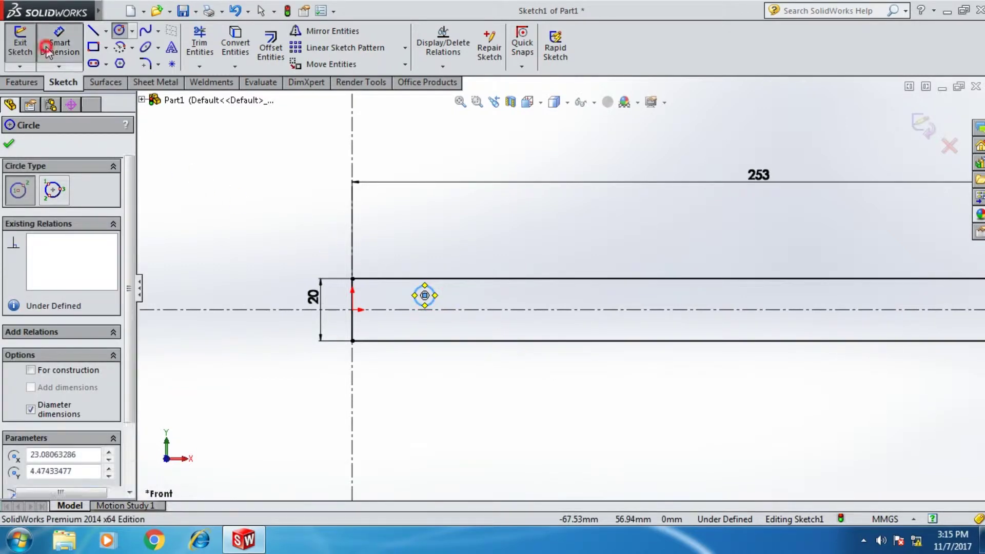
pyautogui.scroll(2, 374, 275)
pyautogui.scroll(2, 477, 298)
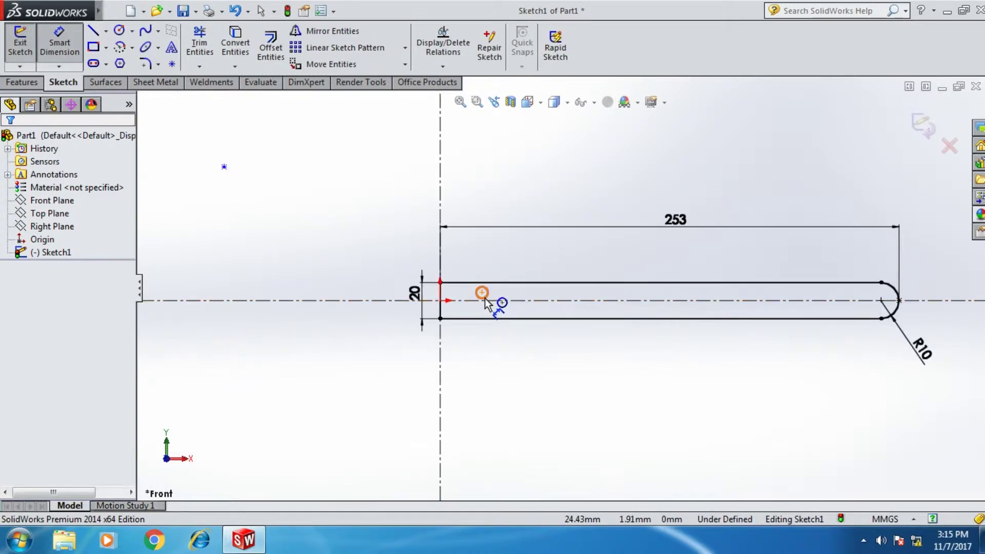
pyautogui.click(484, 299)
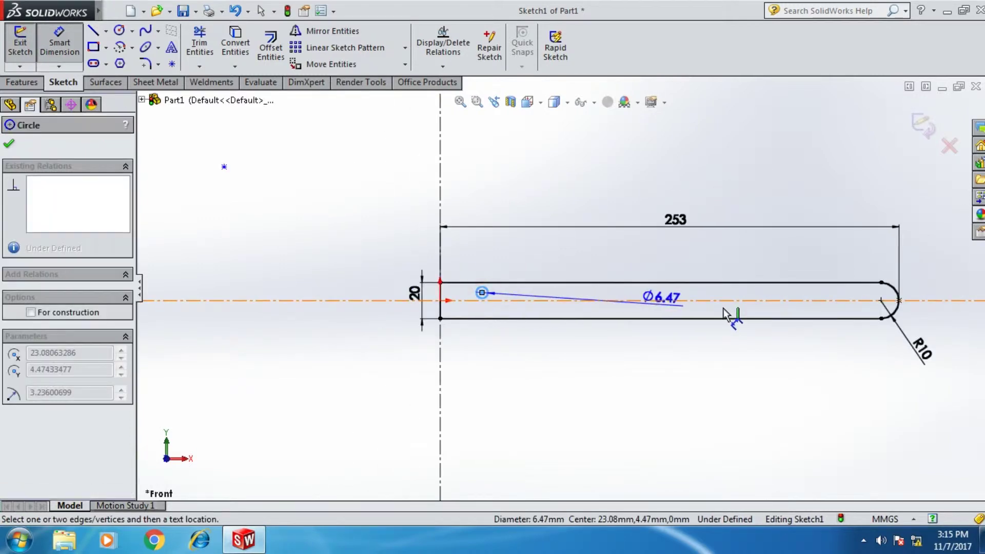
pyautogui.click(881, 301)
pyautogui.click(672, 258)
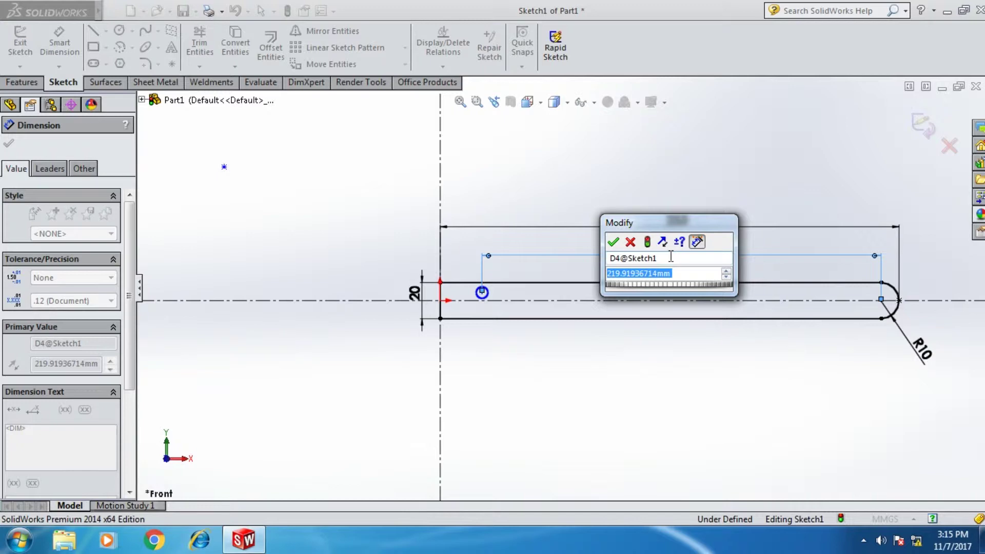
pyautogui.write('220')
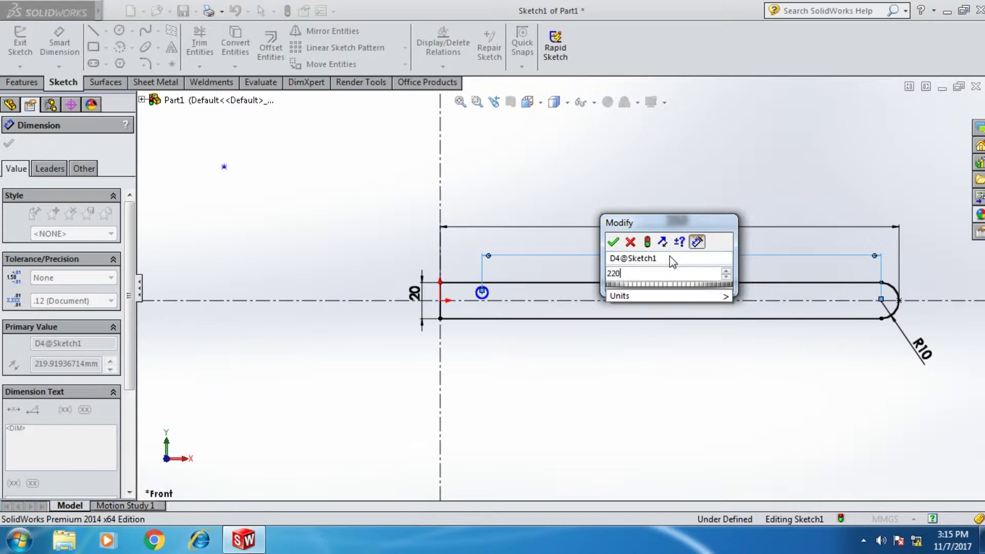
pyautogui.click(619, 246)
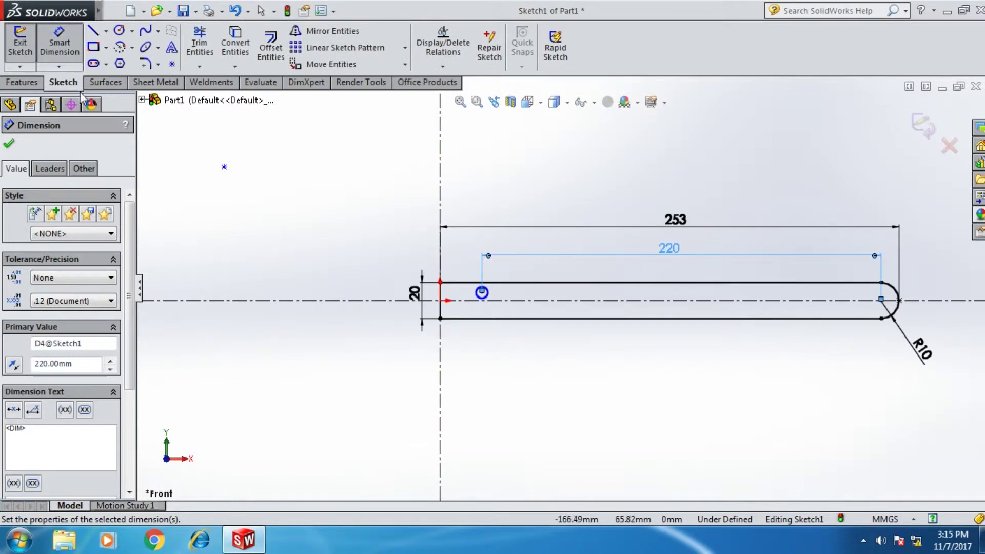
# Dimension the small circle's diameter as 6.35 mm
pyautogui.click(487, 296)
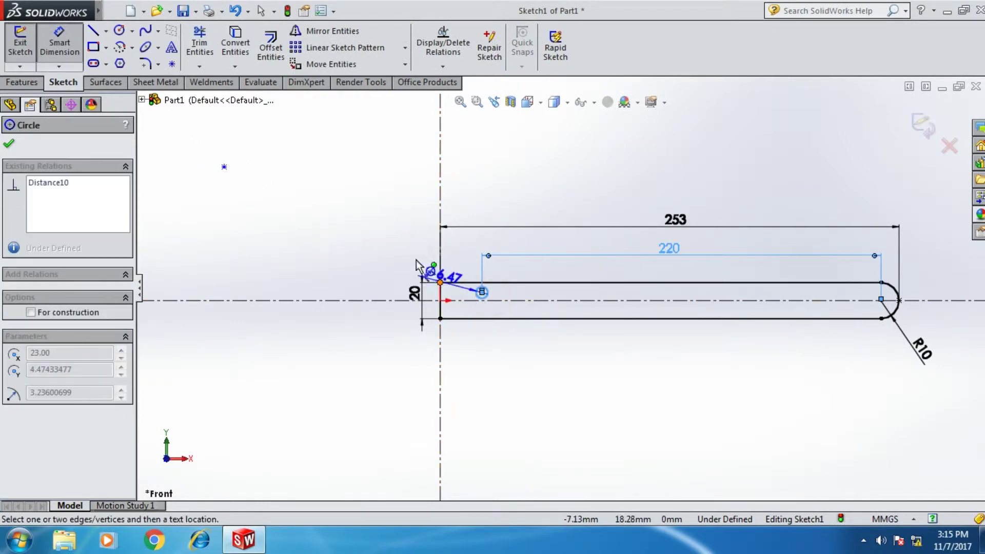
pyautogui.click(402, 247)
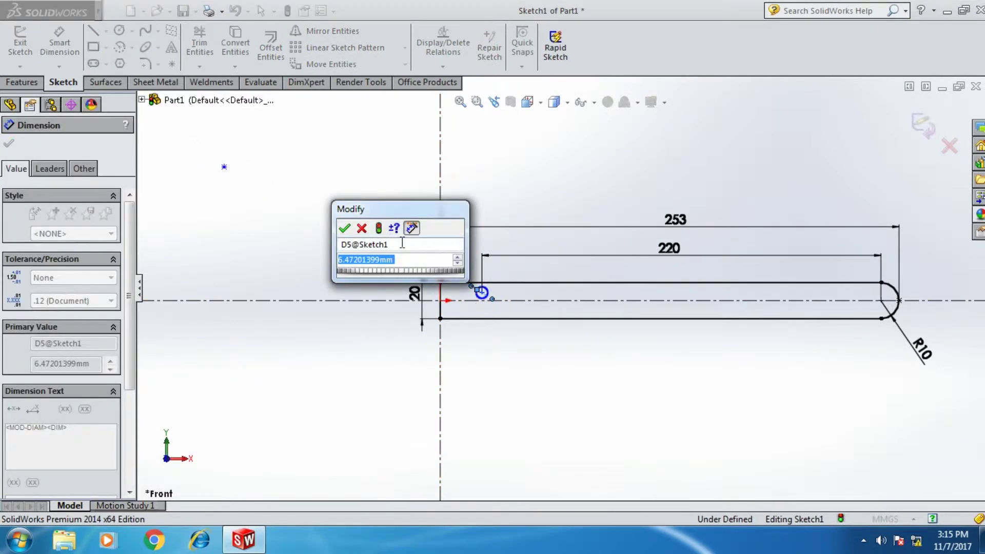
pyautogui.write('6.35')
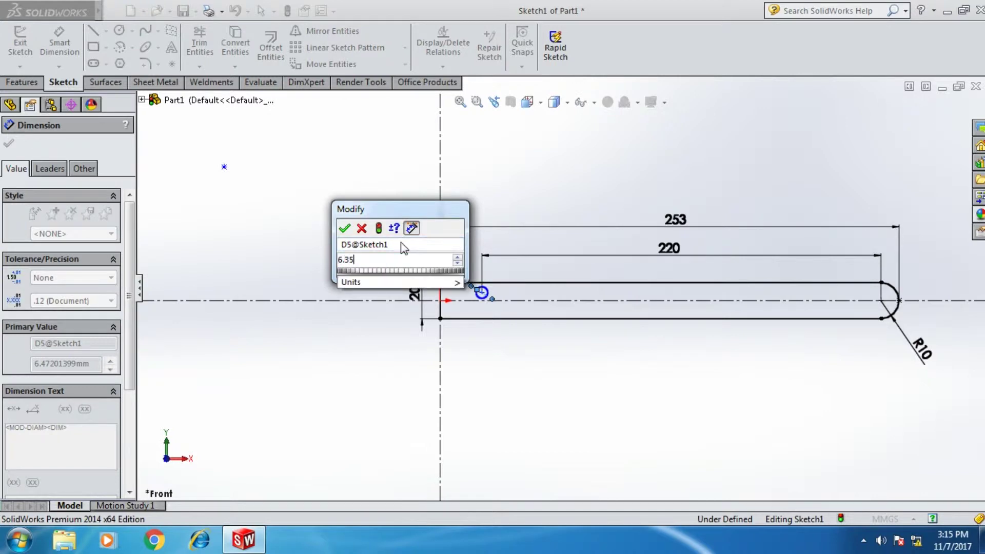
pyautogui.click(345, 228)
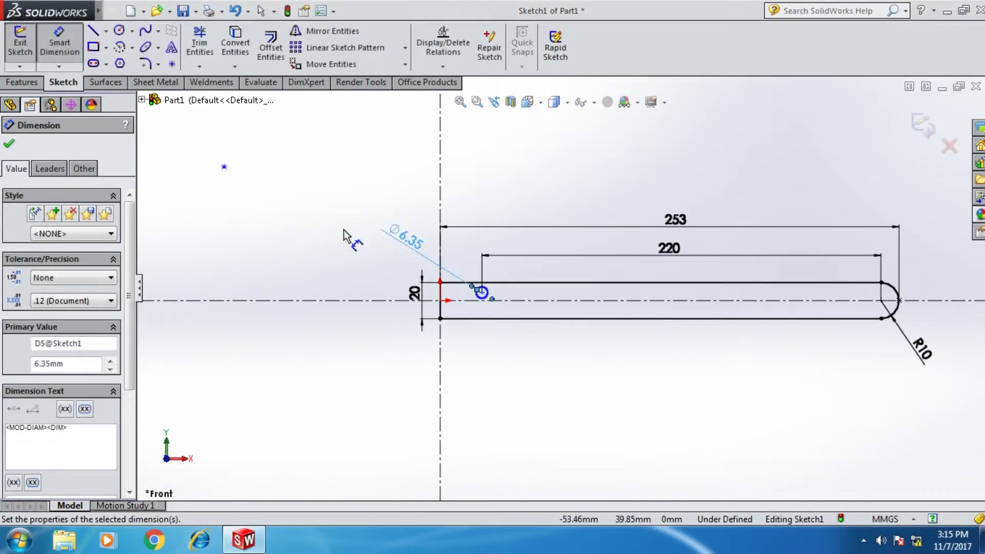
# Place the small circle's centre 12.5 mm above the bar's bottom edge
pyautogui.scroll(-1, 576, 362)
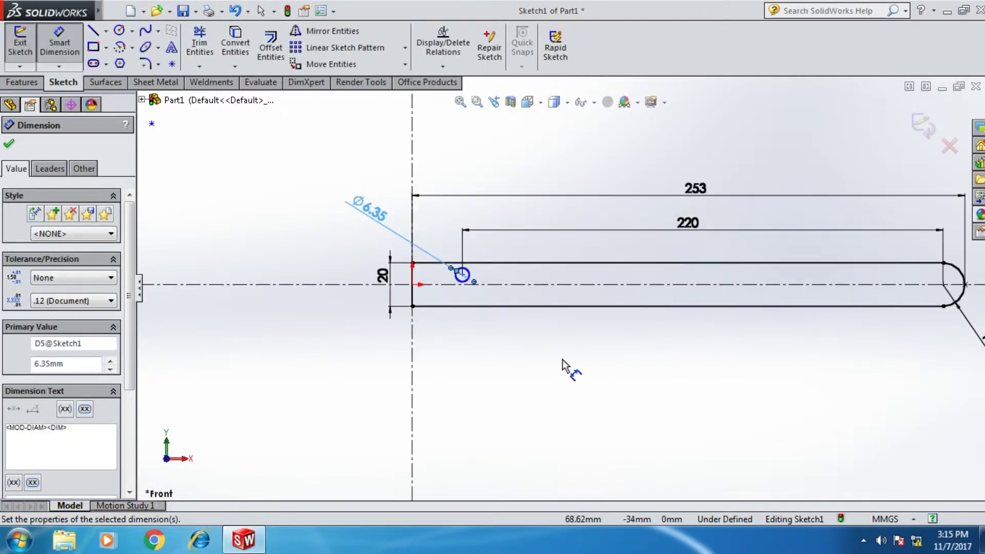
pyautogui.scroll(-2, 563, 359)
pyautogui.click(424, 236)
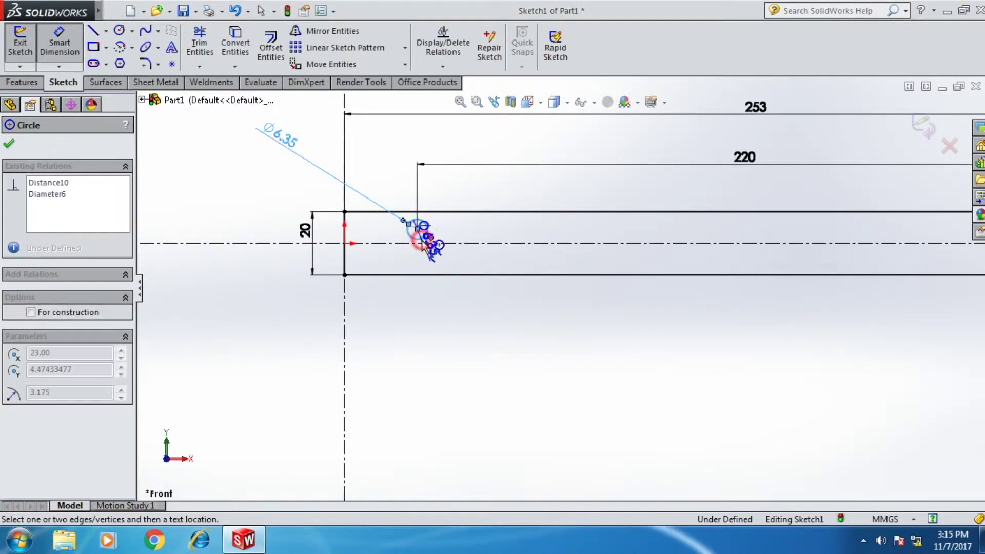
pyautogui.click(446, 276)
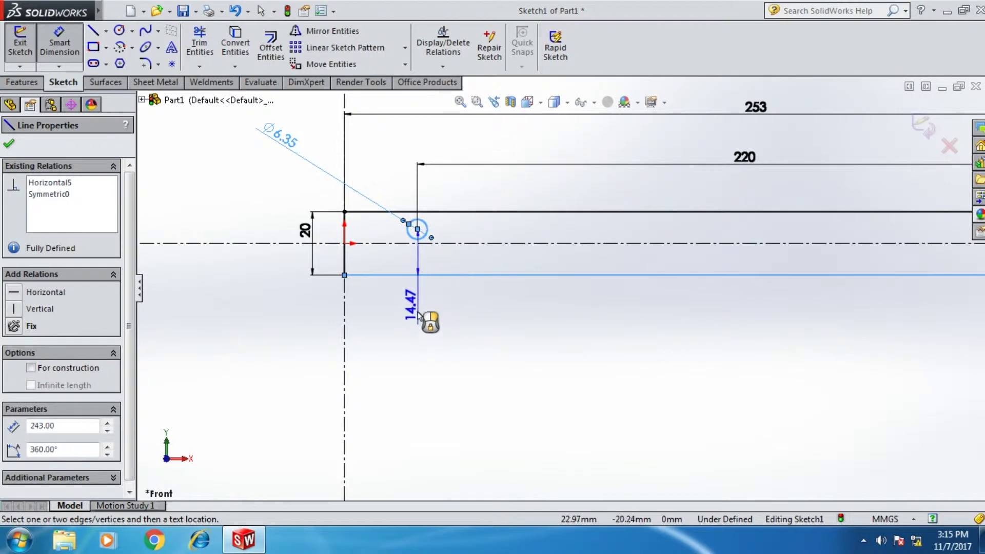
pyautogui.click(461, 331)
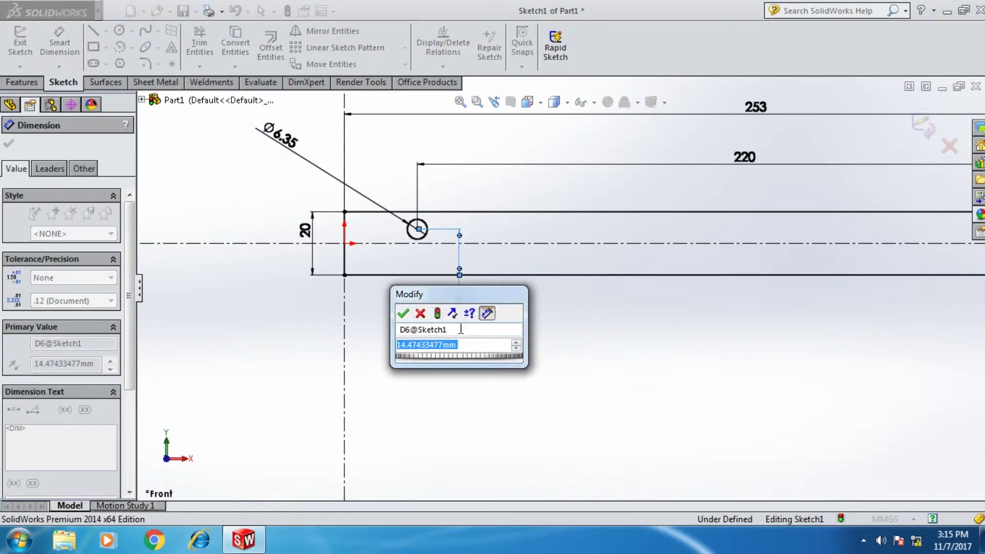
pyautogui.write('12.5')
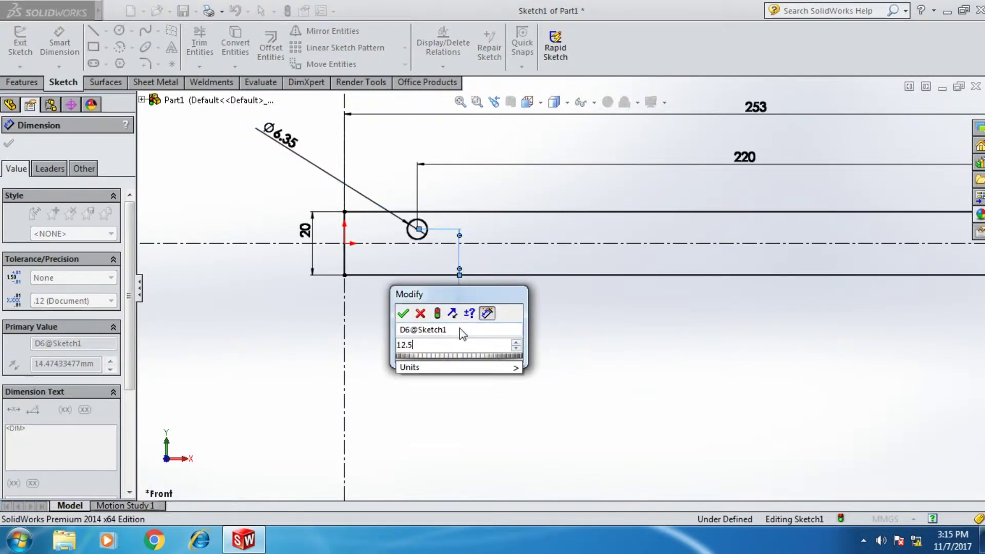
pyautogui.click(408, 320)
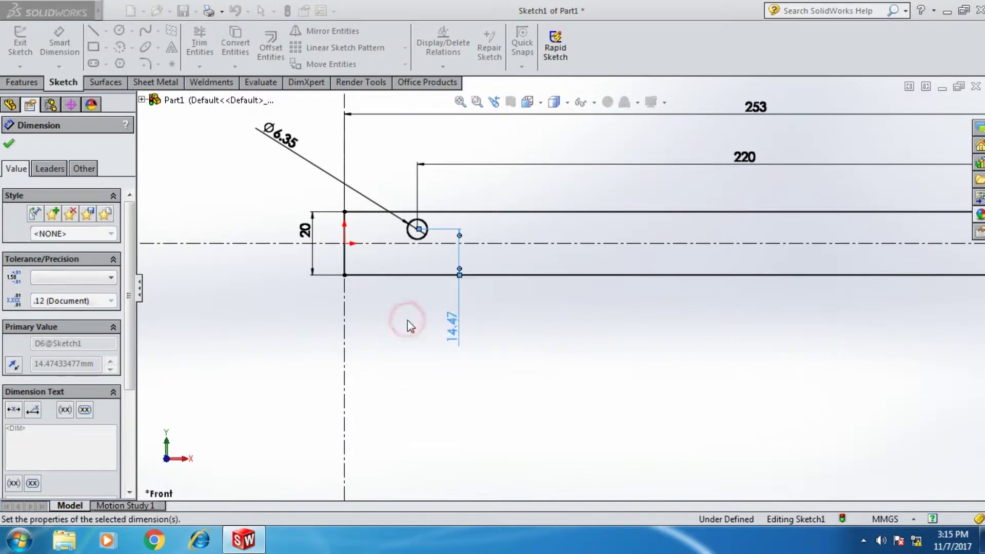
pyautogui.scroll(3, 555, 286)
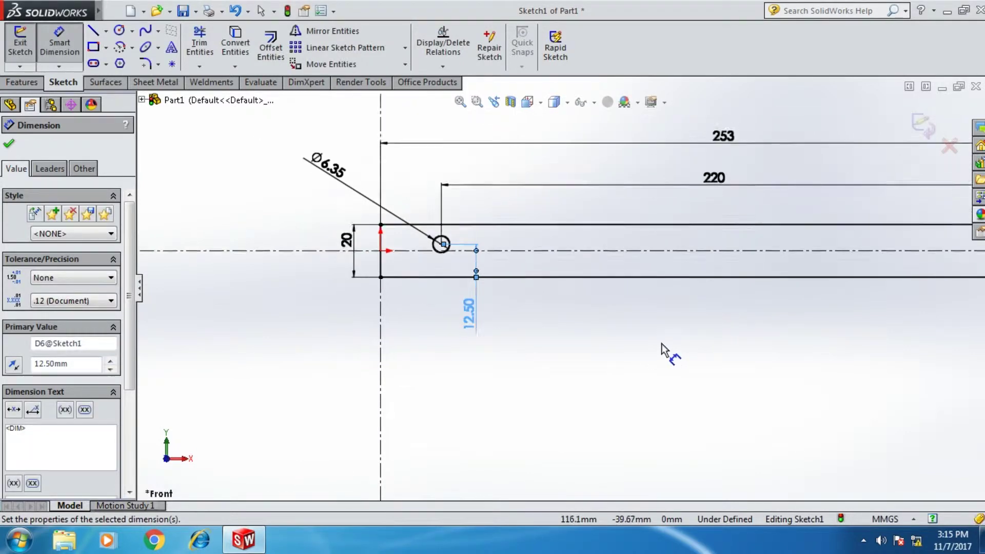
pyautogui.click(9, 144)
# Draw a circle at the right arc's centre and dimension it to 6 mm diameter
pyautogui.click(119, 32)
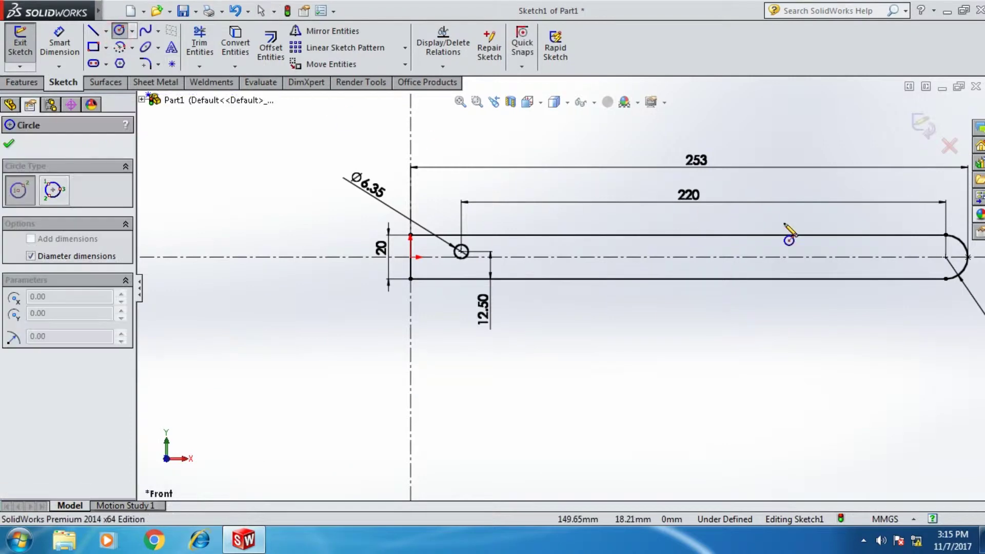
pyautogui.click(945, 257)
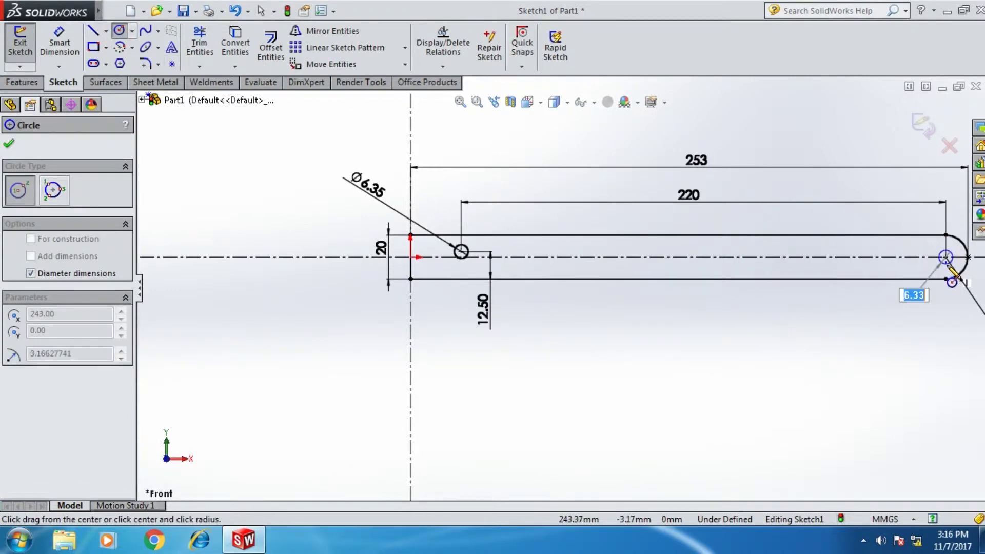
pyautogui.click(941, 267)
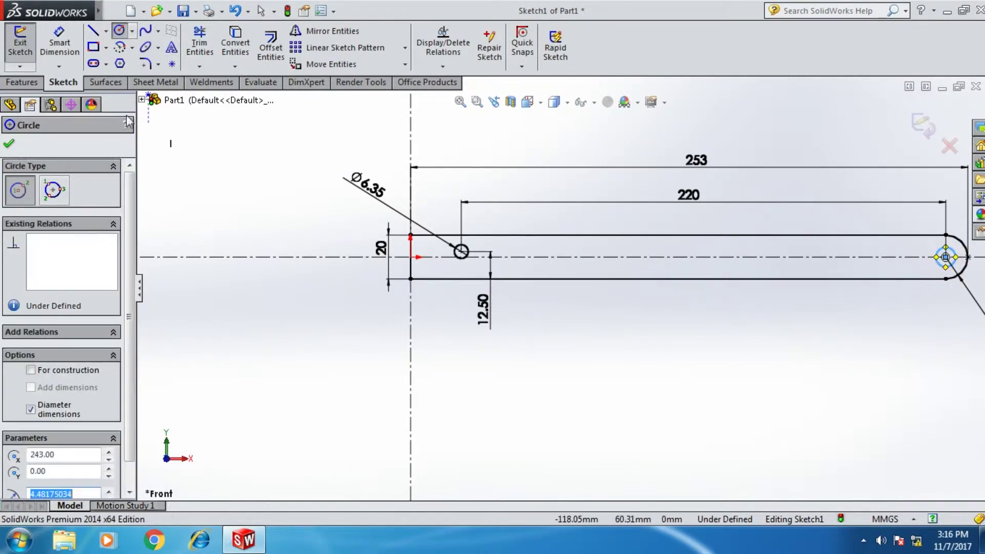
pyautogui.click(70, 56)
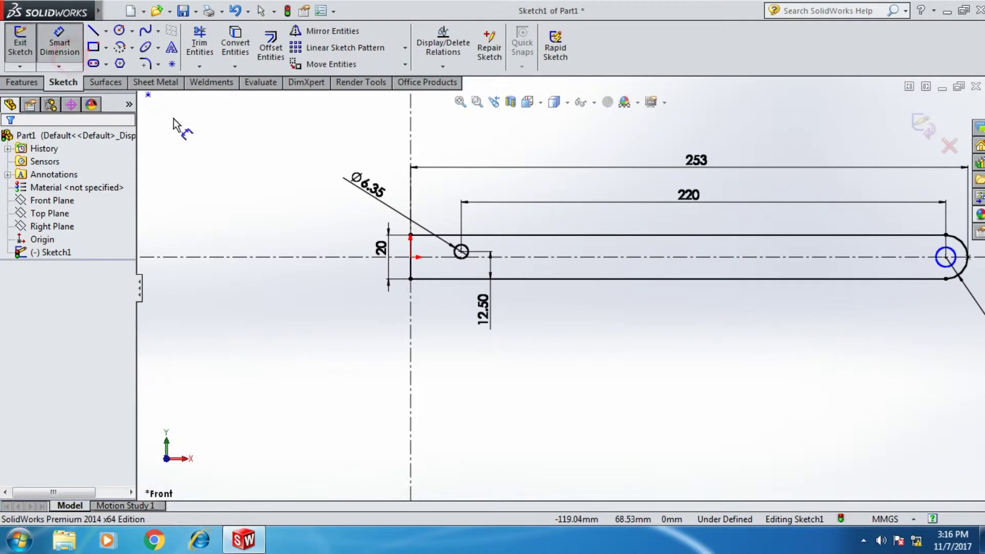
pyautogui.click(941, 271)
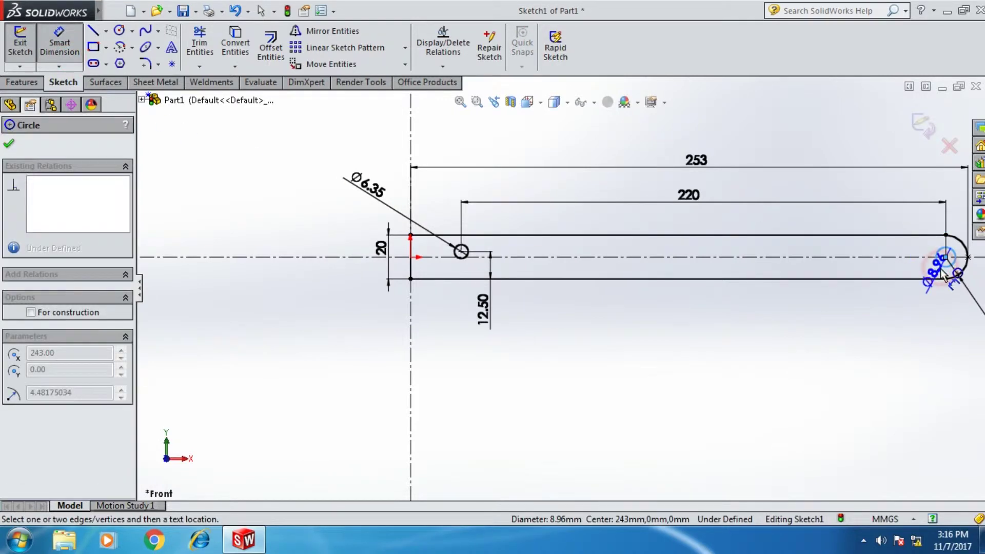
pyautogui.click(961, 332)
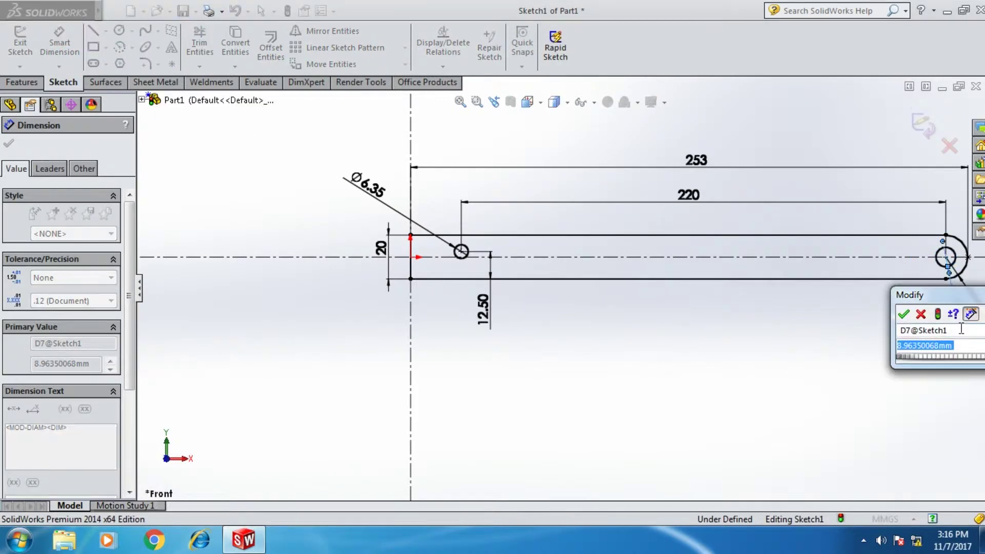
pyautogui.write('6')
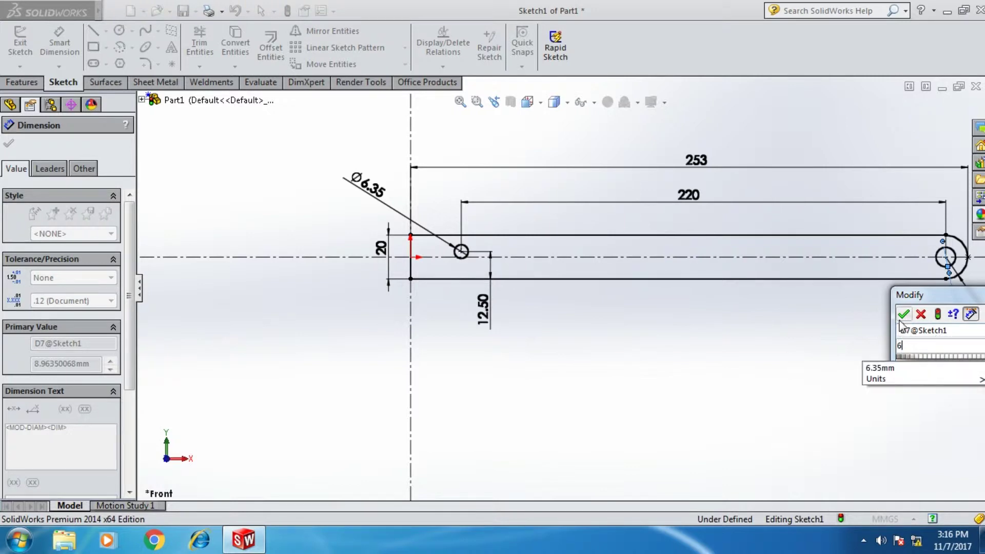
pyautogui.click(904, 314)
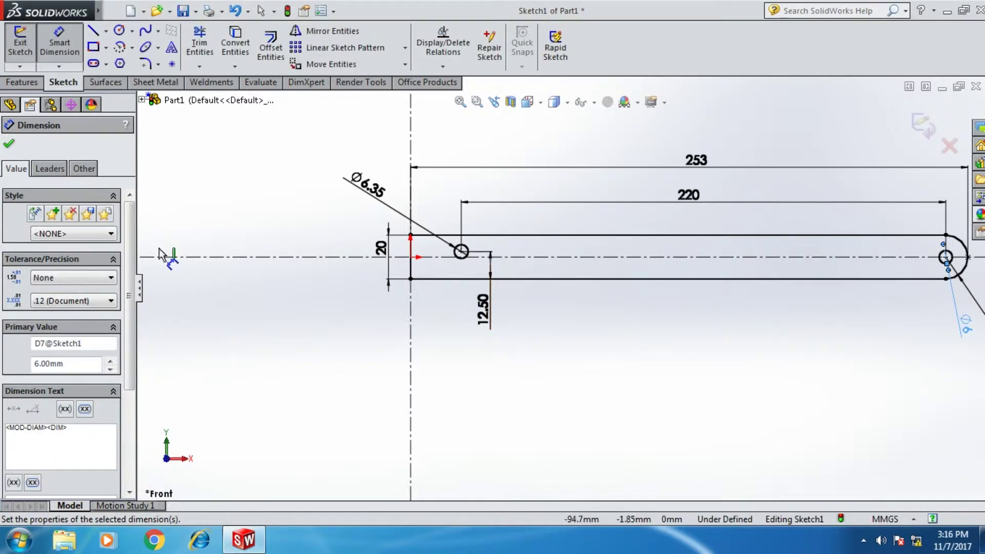
pyautogui.click(10, 146)
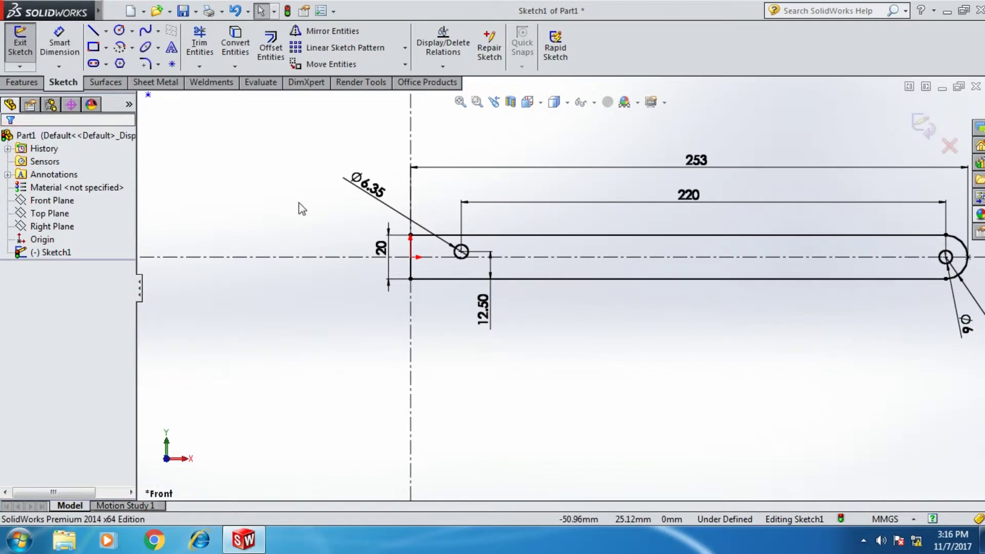
# Box-select and delete the stray sketch point
pyautogui.press('f')
pyautogui.click(235, 143)
pyautogui.moveTo(263, 163); pyautogui.dragTo(305, 194)
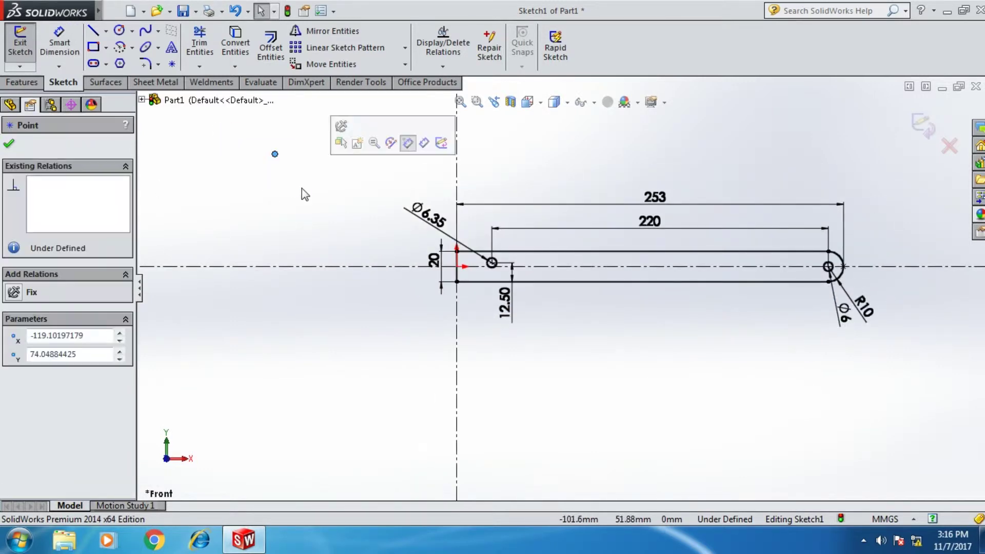
pyautogui.press('Delete')
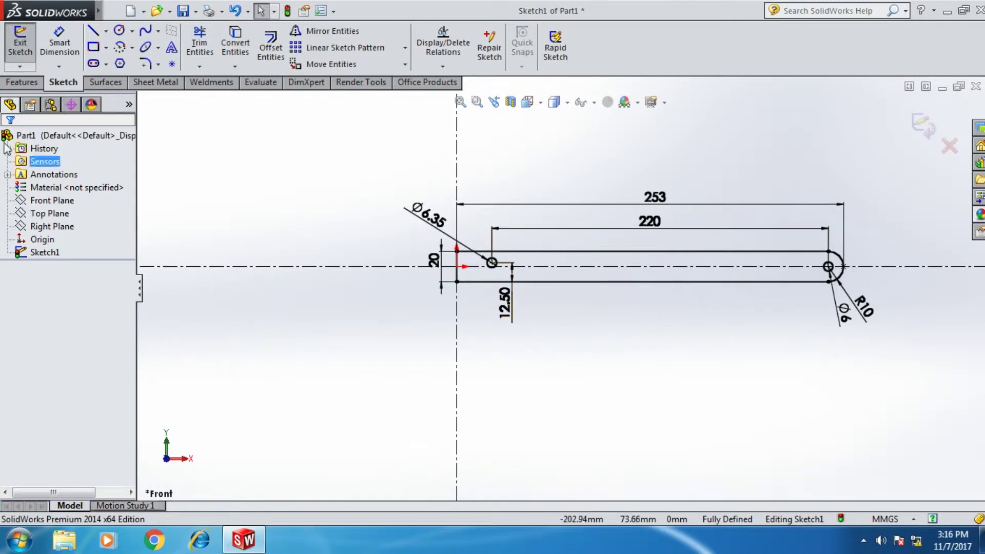
# Extrude the bar sketch with a Mid Plane end condition and 12 mm depth
pyautogui.click(21, 82)
pyautogui.click(40, 61)
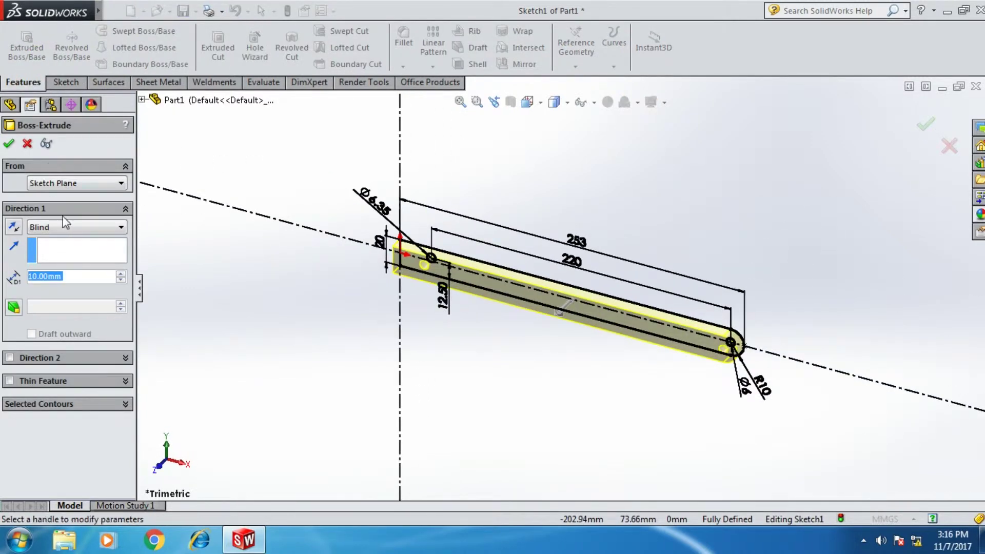
pyautogui.click(68, 226)
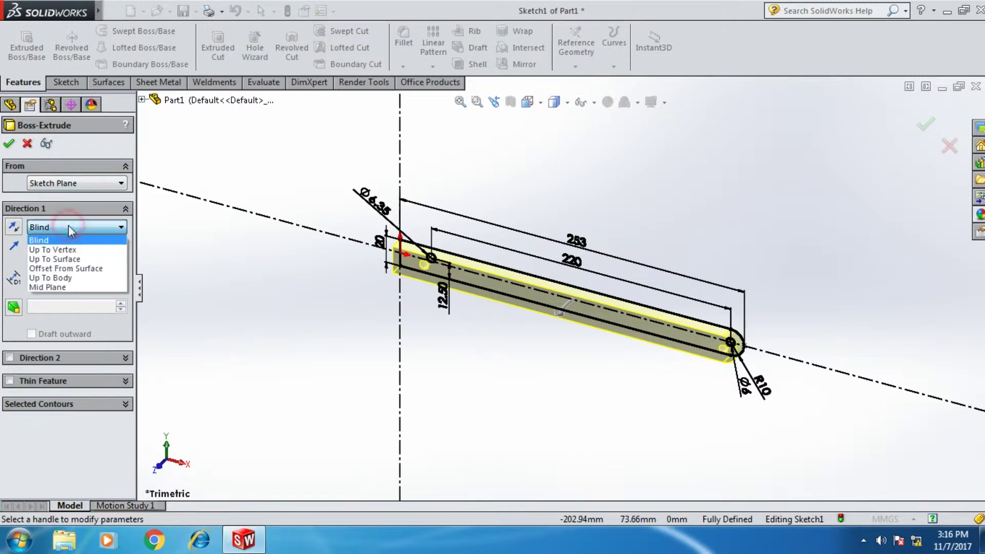
pyautogui.click(56, 286)
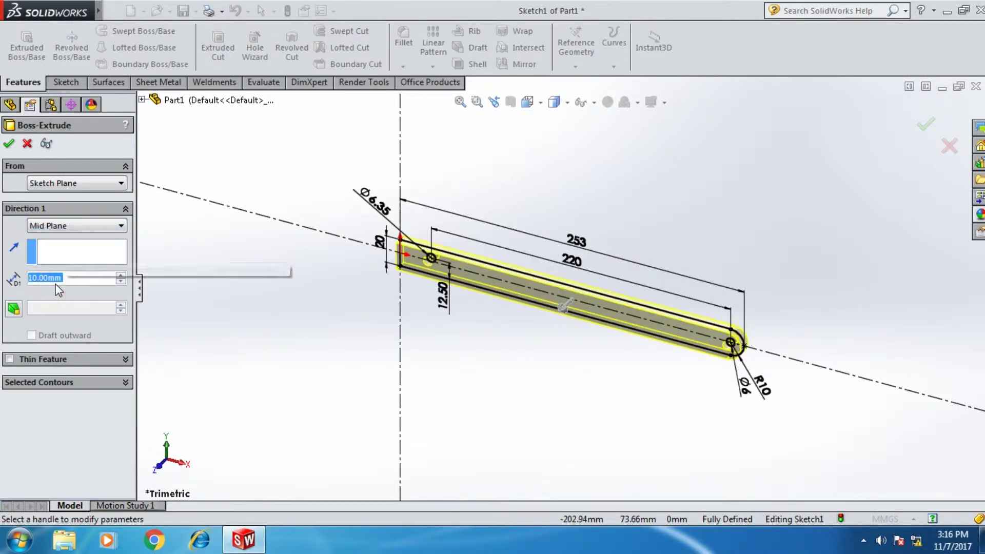
pyautogui.click(87, 280)
pyautogui.moveTo(70, 279); pyautogui.dragTo(24, 277)
pyautogui.write('12')
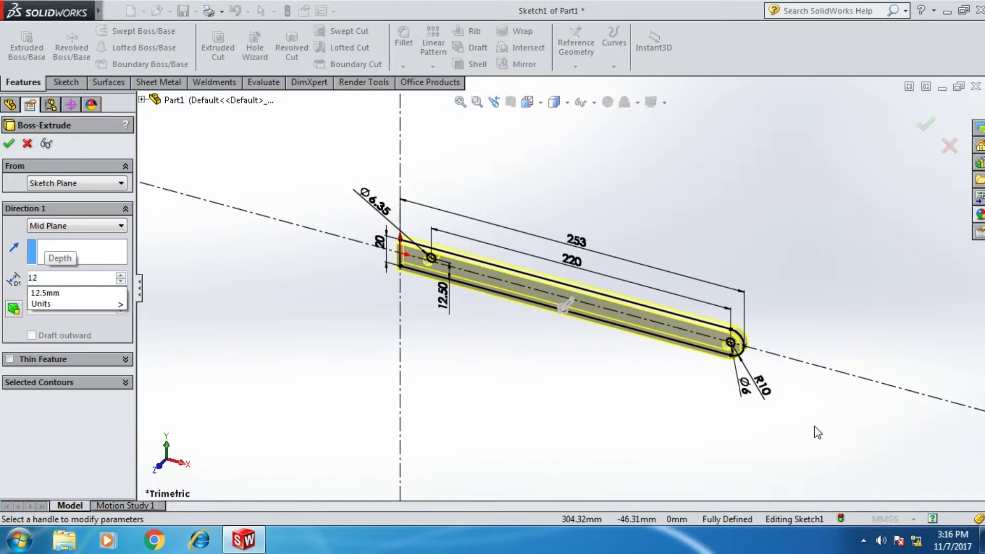
# Inspect the 12 mm extrusion preview from another angle and accept Boss-Extrude1
pyautogui.moveTo(817, 432)
pyautogui.mouseDown(button='middle')
pyautogui.moveTo(803, 418)
pyautogui.moveTo(757, 414)
pyautogui.moveTo(655, 369)
pyautogui.moveTo(464, 345)
pyautogui.moveTo(495, 272)
pyautogui.mouseUp(button='middle')
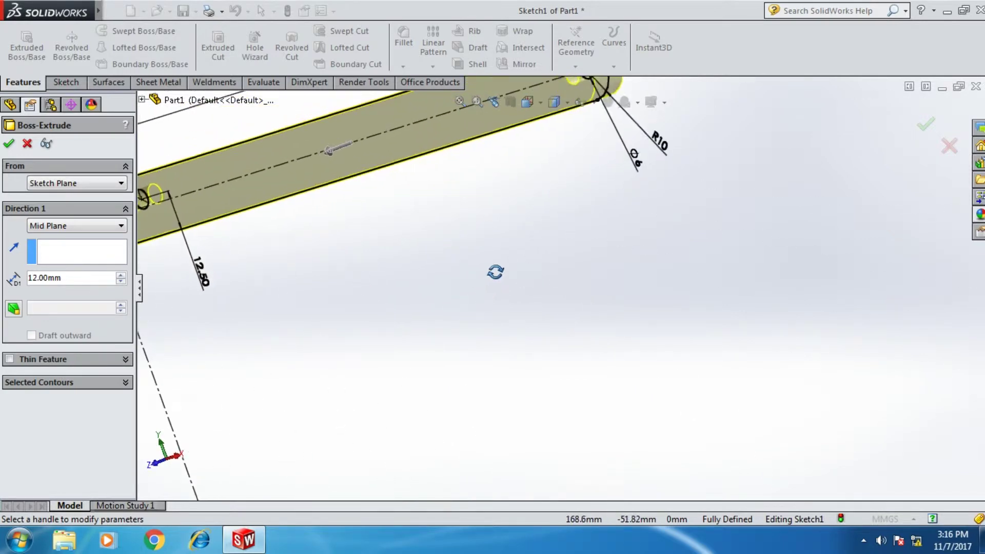
pyautogui.scroll(2, 495, 272)
pyautogui.scroll(3, 495, 272)
pyautogui.scroll(-3, 361, 205)
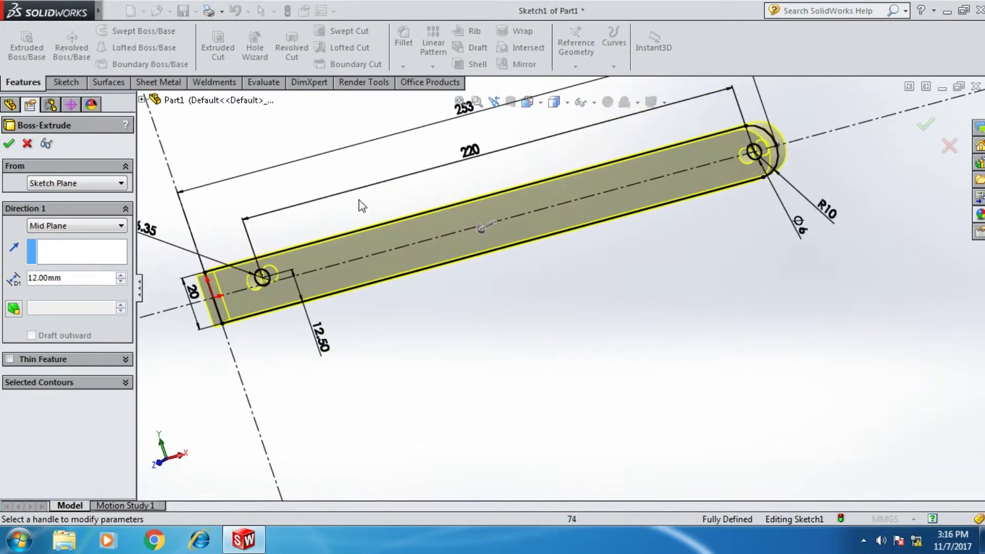
pyautogui.scroll(-1, 364, 203)
pyautogui.scroll(-1, 382, 190)
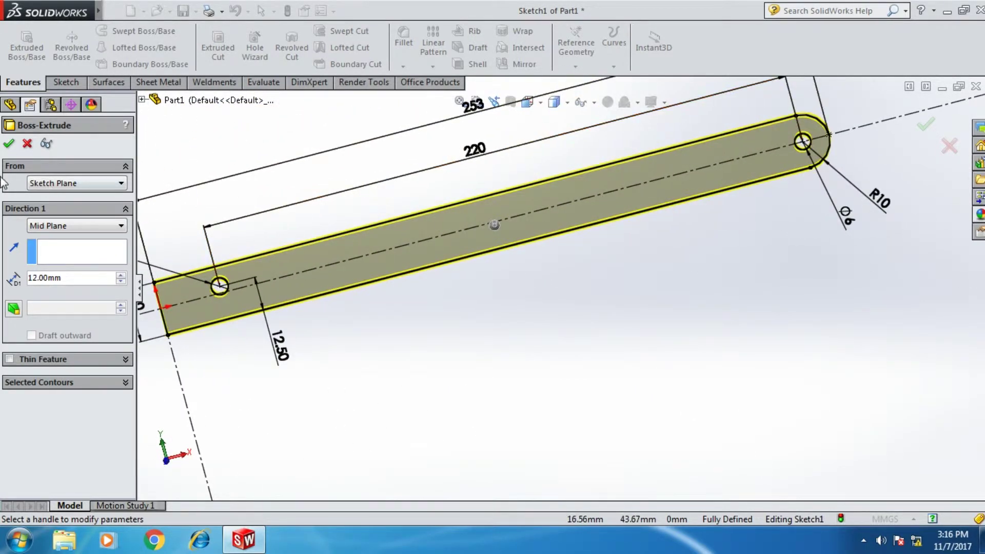
pyautogui.click(8, 145)
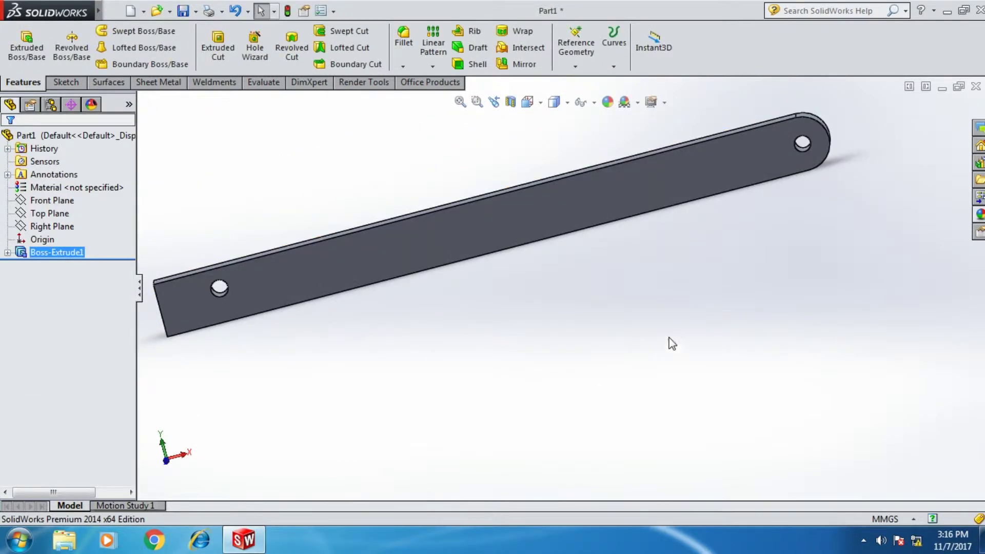
# Show the solid bar in Front view and select the Front Plane
pyautogui.moveTo(625, 369)
pyautogui.mouseDown(button='middle')
pyautogui.moveTo(611, 414)
pyautogui.moveTo(625, 433)
pyautogui.moveTo(631, 396)
pyautogui.moveTo(695, 308)
pyautogui.moveTo(684, 321)
pyautogui.moveTo(744, 339)
pyautogui.moveTo(778, 319)
pyautogui.moveTo(727, 317)
pyautogui.mouseUp(button='middle')
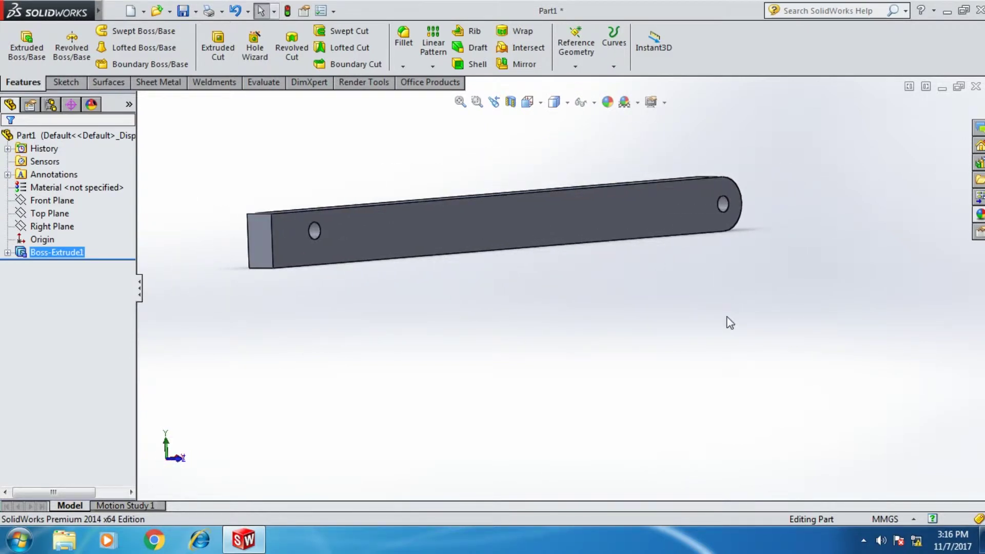
pyautogui.press('space')
pyautogui.click(449, 256)
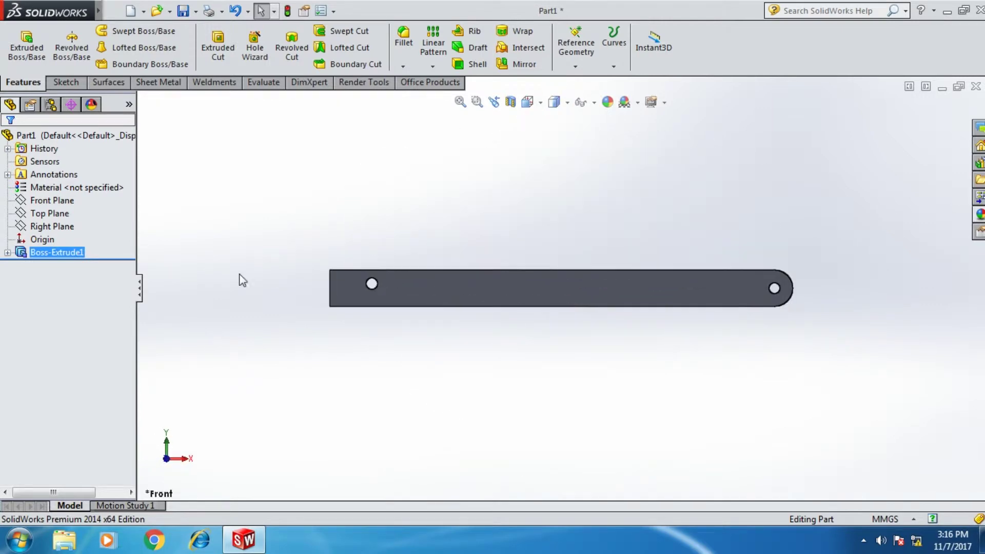
pyautogui.click(46, 201)
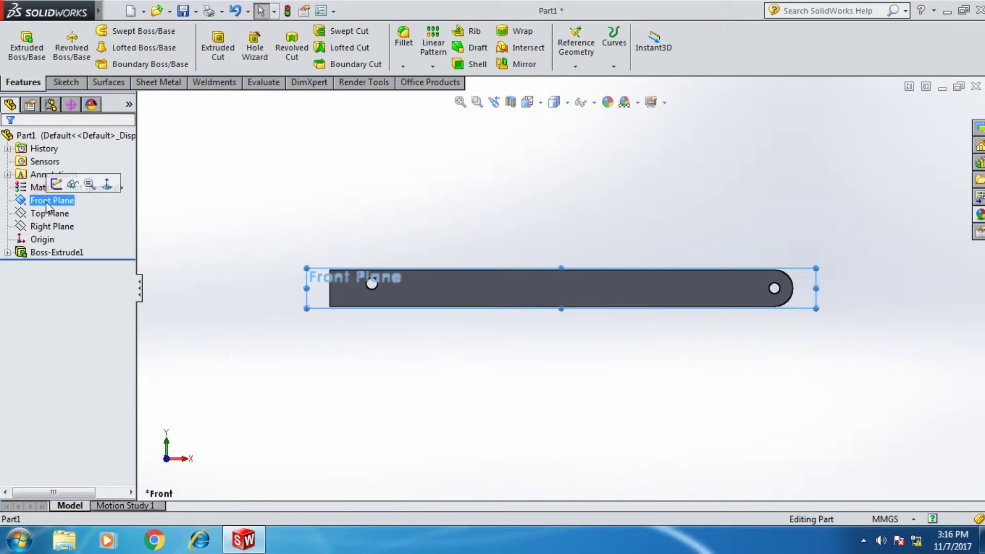
pyautogui.click(66, 83)
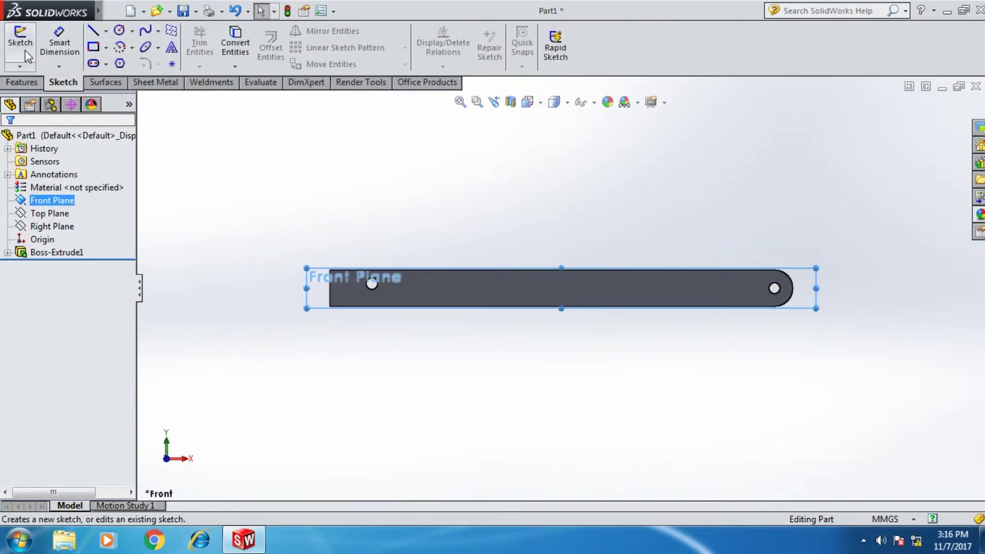
# Draw infinite vertical and horizontal construction lines through the origin in a new Front Plane sketch
pyautogui.click(24, 49)
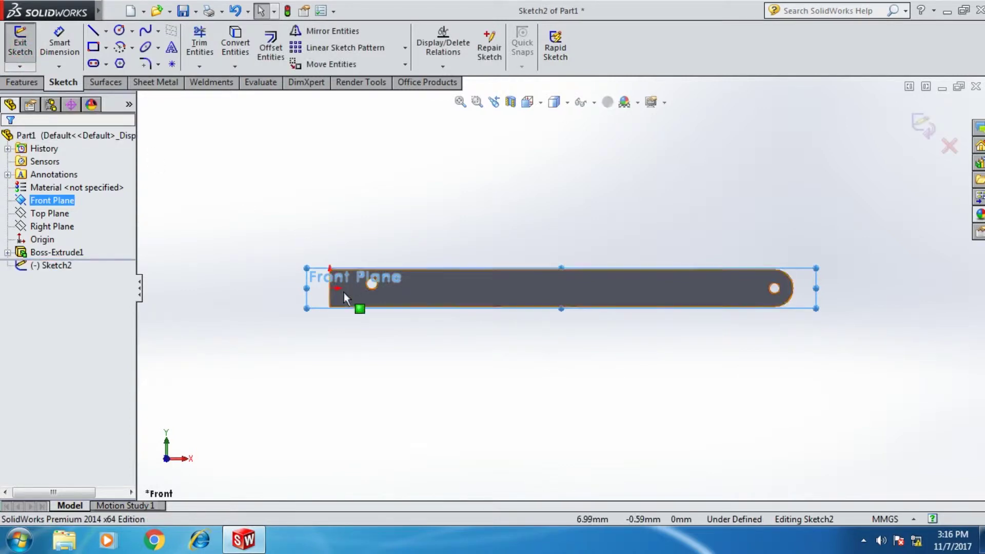
pyautogui.scroll(-3, 343, 292)
pyautogui.click(93, 32)
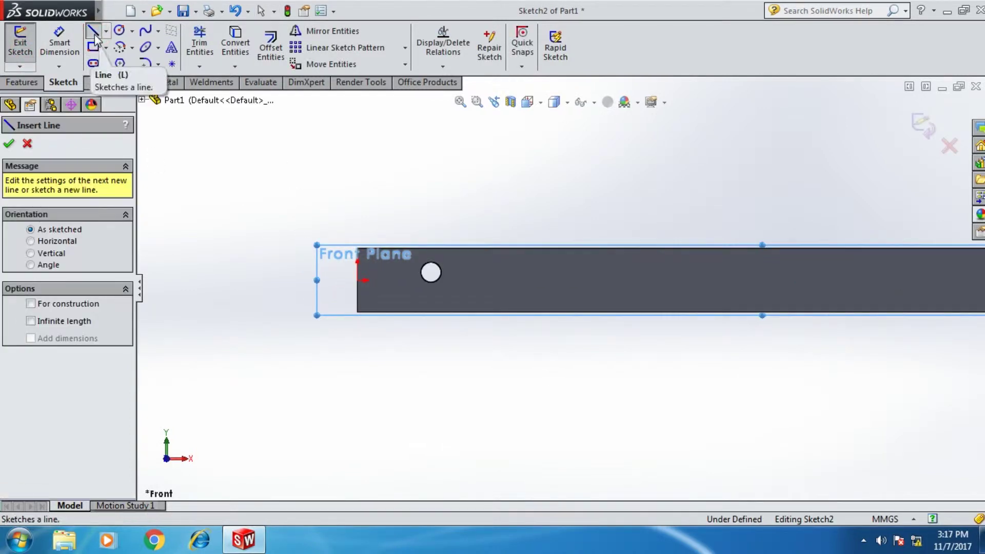
pyautogui.click(66, 306)
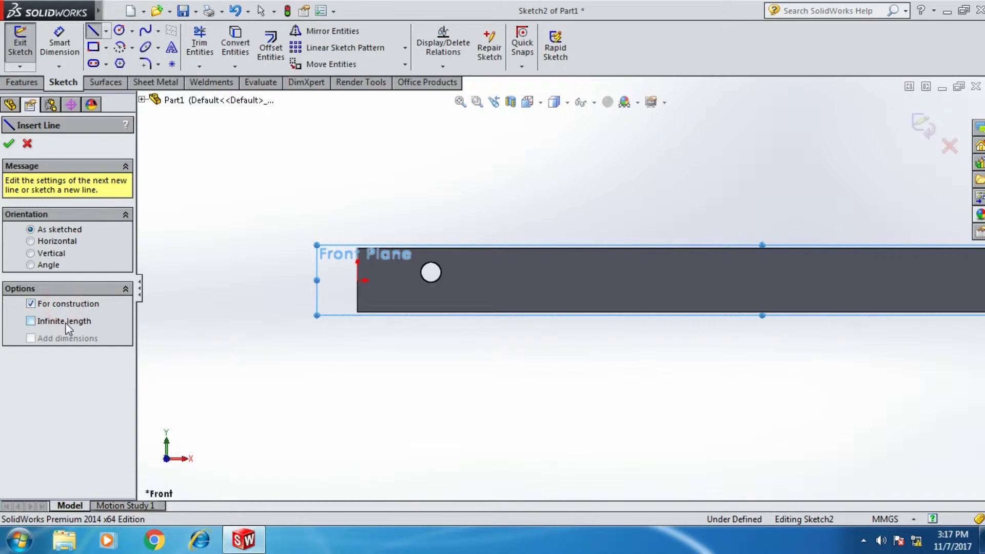
pyautogui.click(66, 322)
pyautogui.click(357, 281)
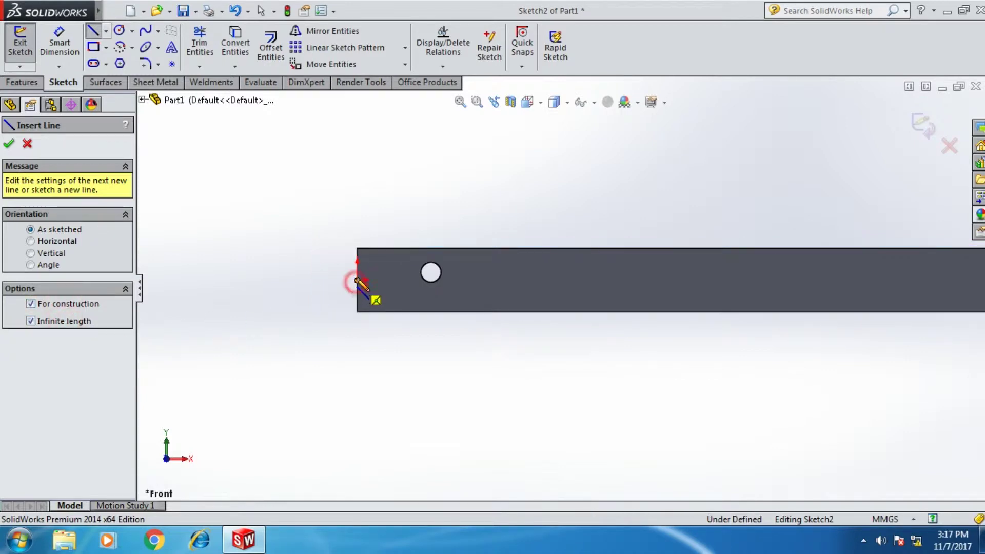
pyautogui.moveTo(358, 281); pyautogui.dragTo(354, 161)
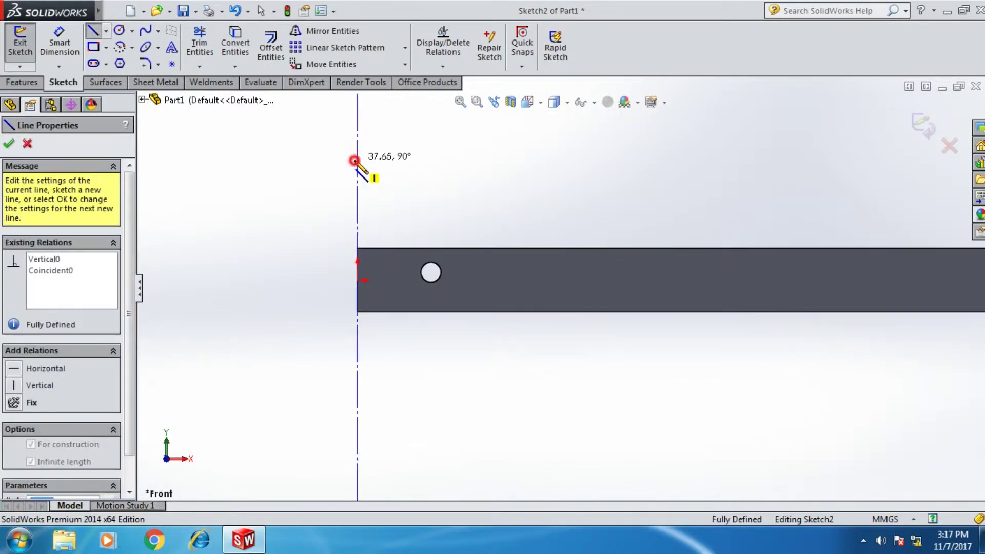
pyautogui.click(357, 280)
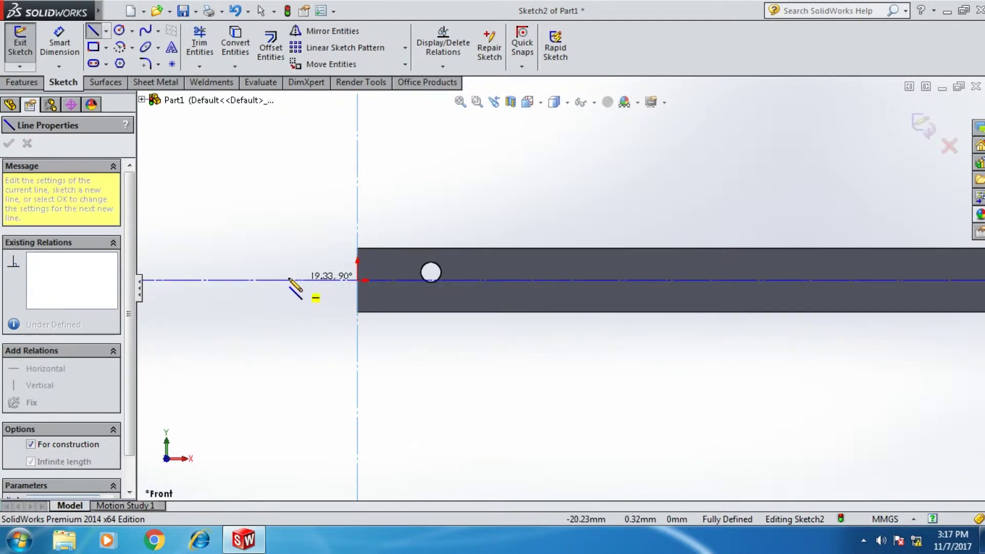
pyautogui.click(275, 279)
pyautogui.click(10, 144)
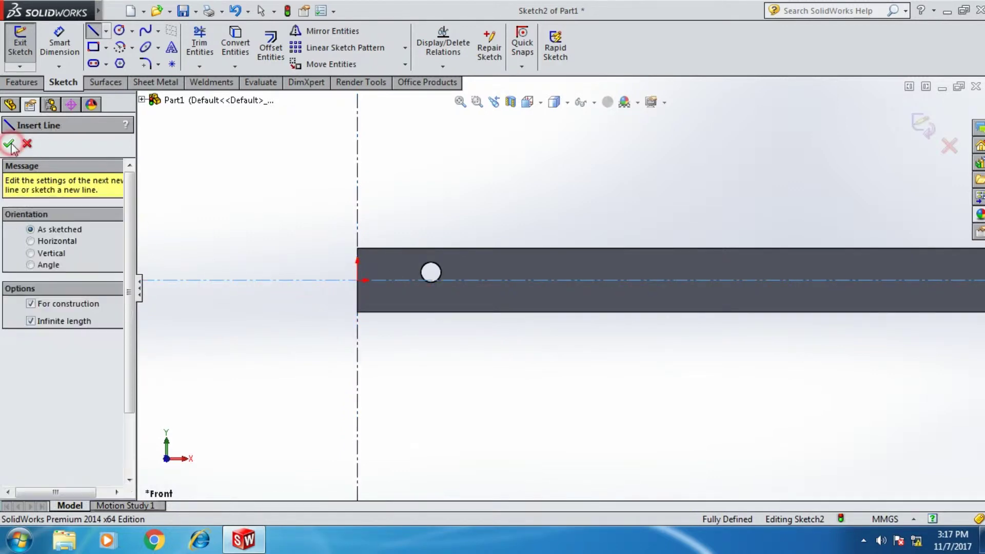
pyautogui.click(10, 145)
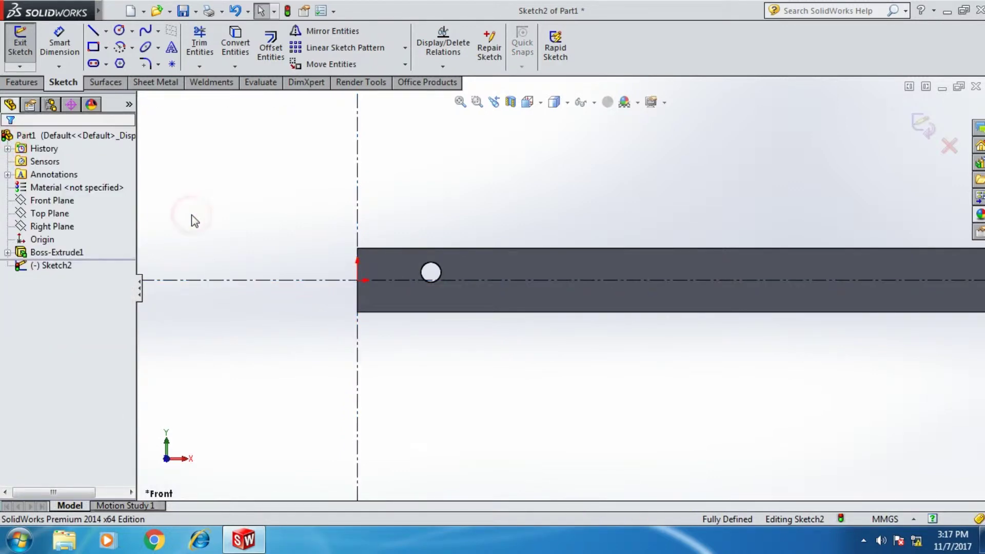
# Draw a corner rectangle from the vertical centerline down and left past the bar end
pyautogui.click(101, 49)
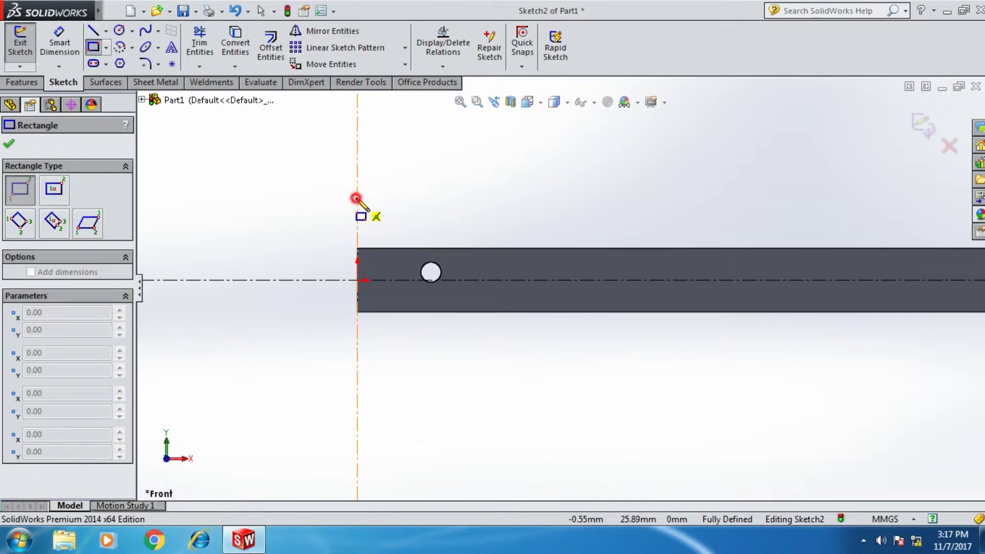
pyautogui.click(356, 198)
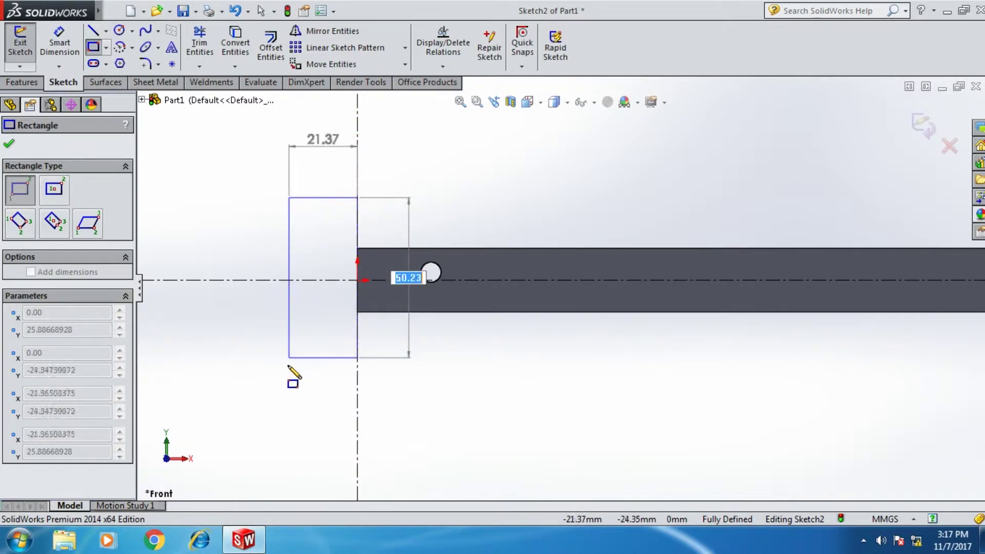
pyautogui.click(278, 385)
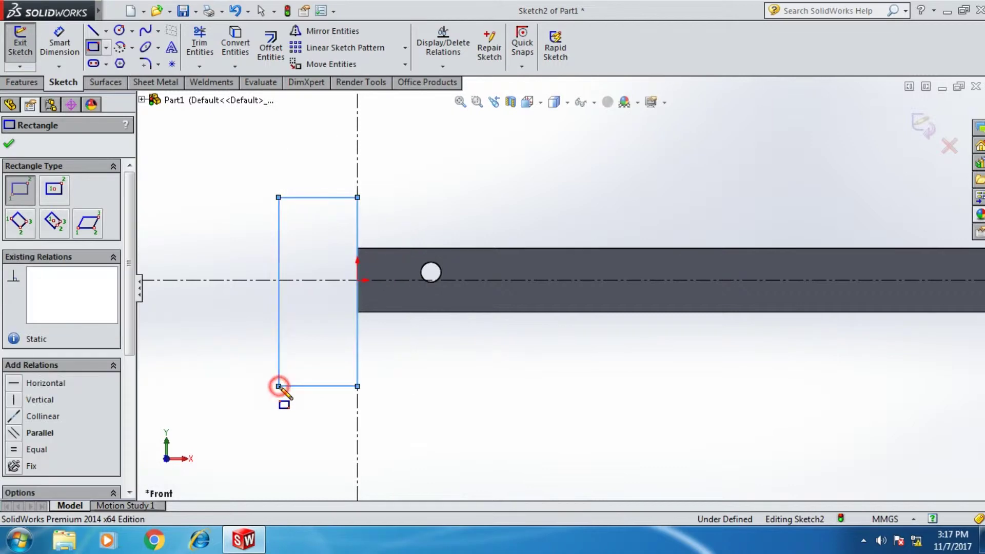
pyautogui.click(12, 146)
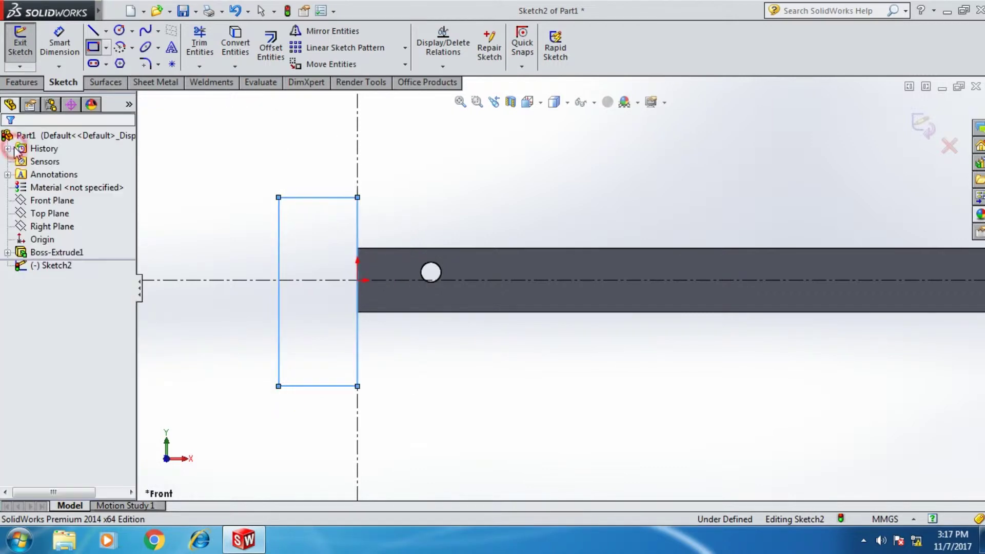
pyautogui.click(186, 172)
# Make the rectangle's top and bottom edges symmetric about the horizontal centerline
pyautogui.click(342, 199)
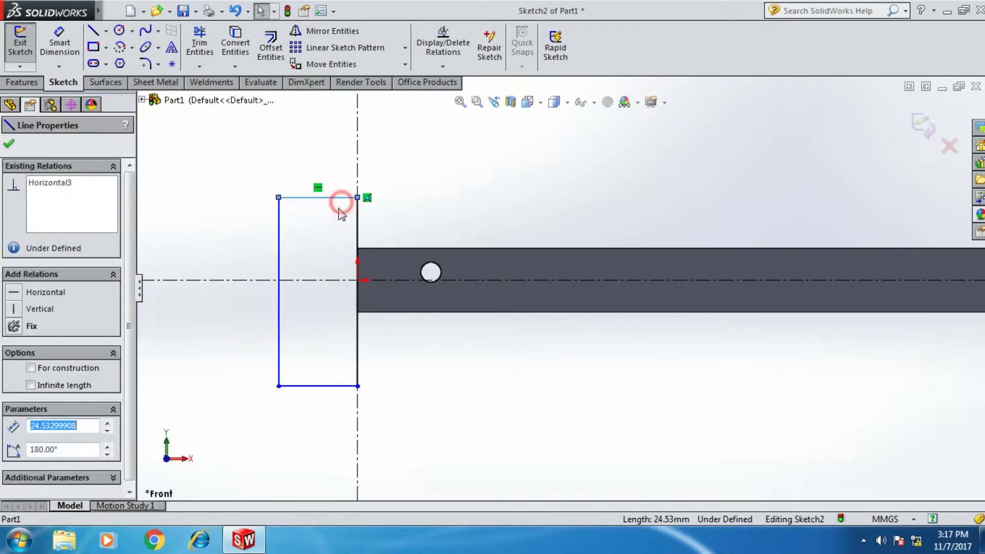
pyautogui.keyDown('ctrl'); pyautogui.click(325, 281); pyautogui.keyUp('ctrl')
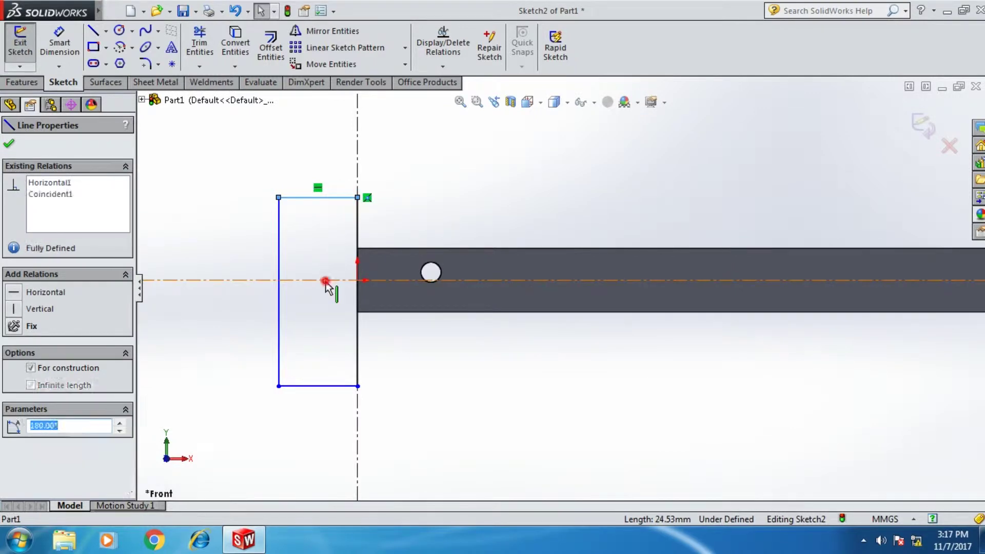
pyautogui.keyDown('ctrl'); pyautogui.click(315, 386); pyautogui.keyUp('ctrl')
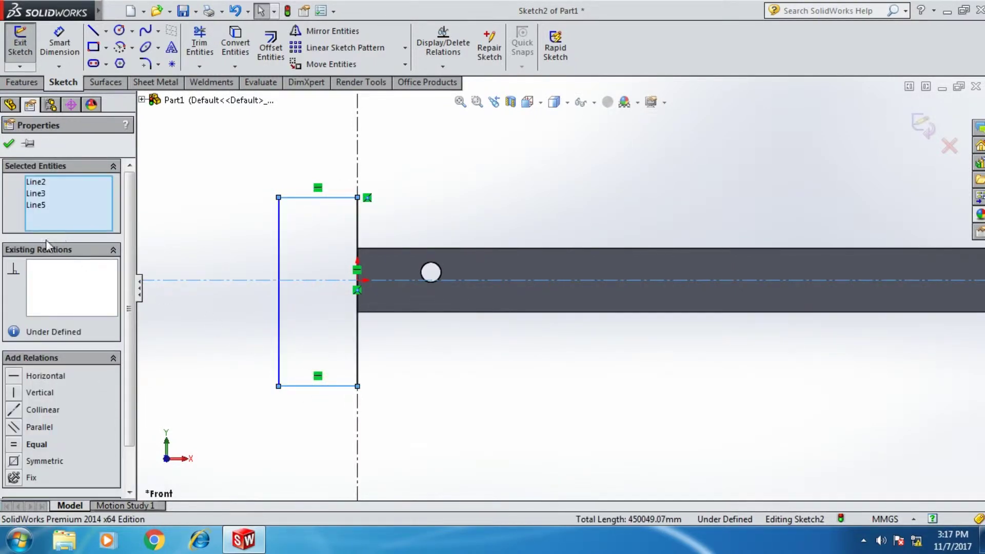
pyautogui.click(8, 462)
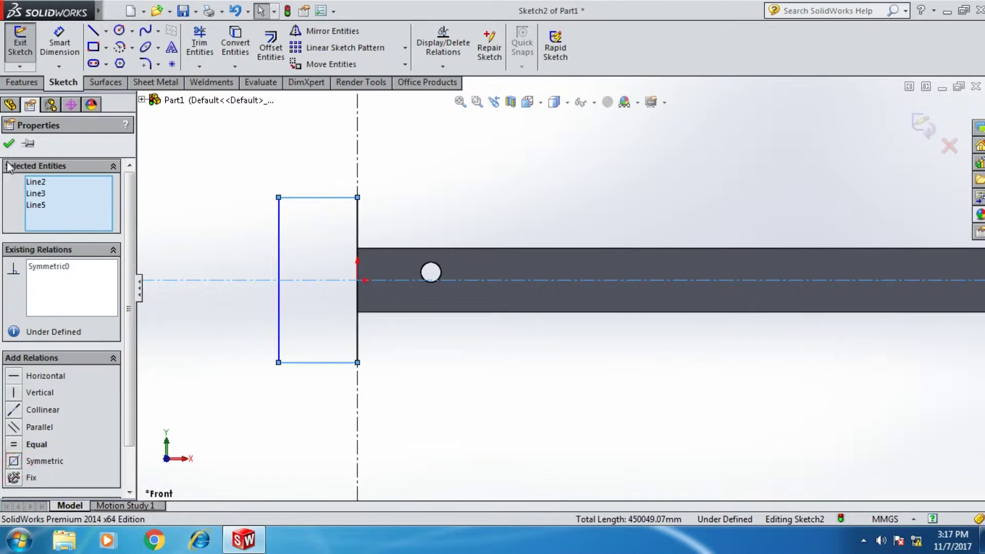
pyautogui.click(9, 145)
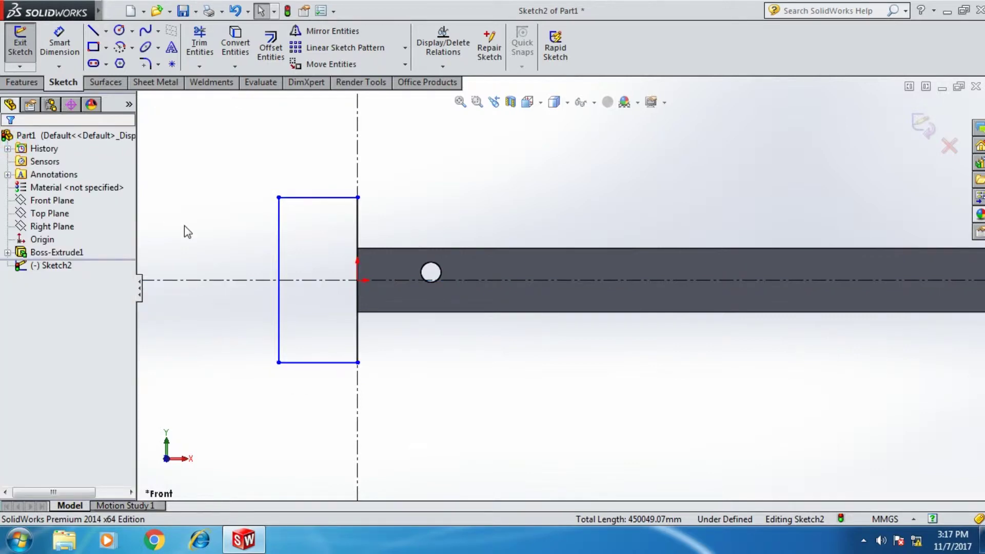
# Draw a slanted line across the rectangle's top-left corner, from top edge to left edge
pyautogui.click(93, 33)
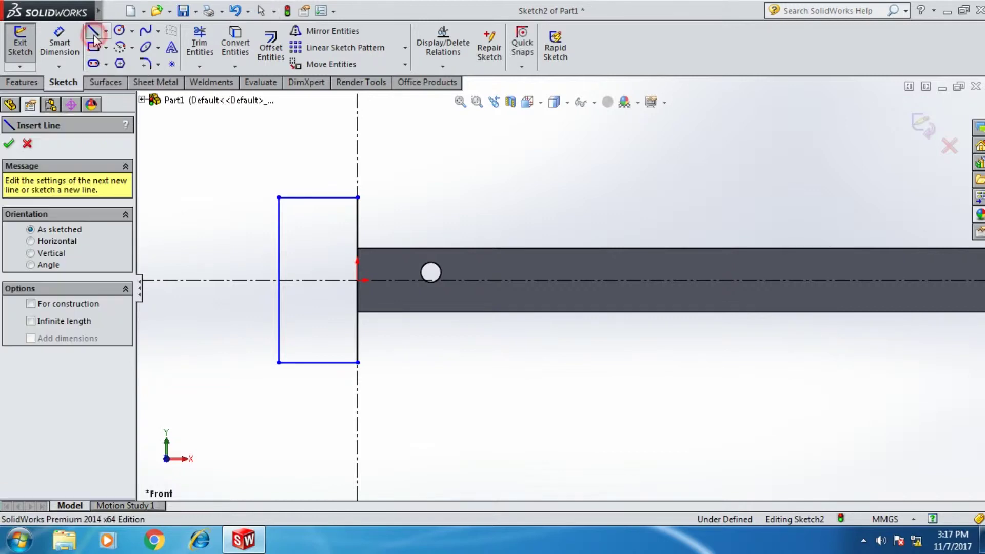
pyautogui.click(329, 198)
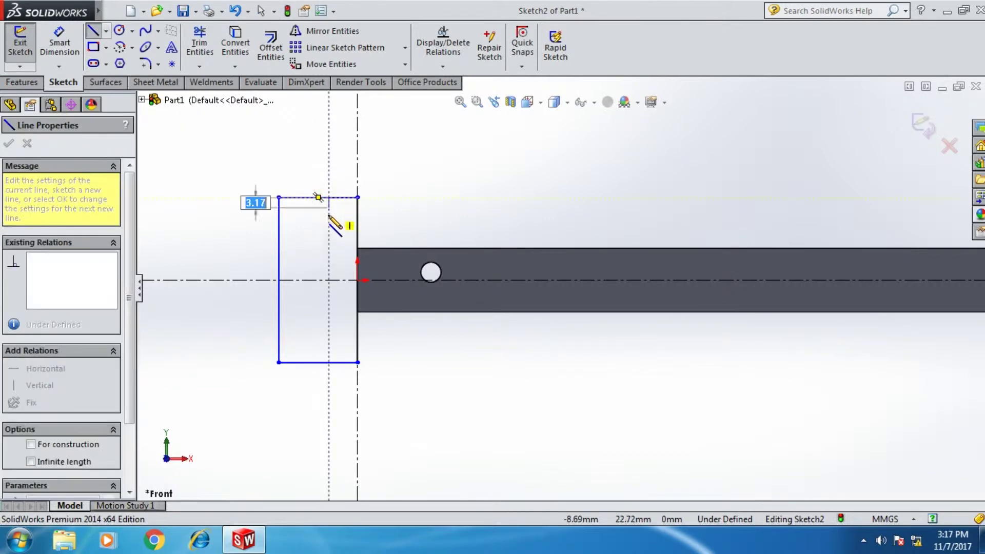
pyautogui.click(278, 229)
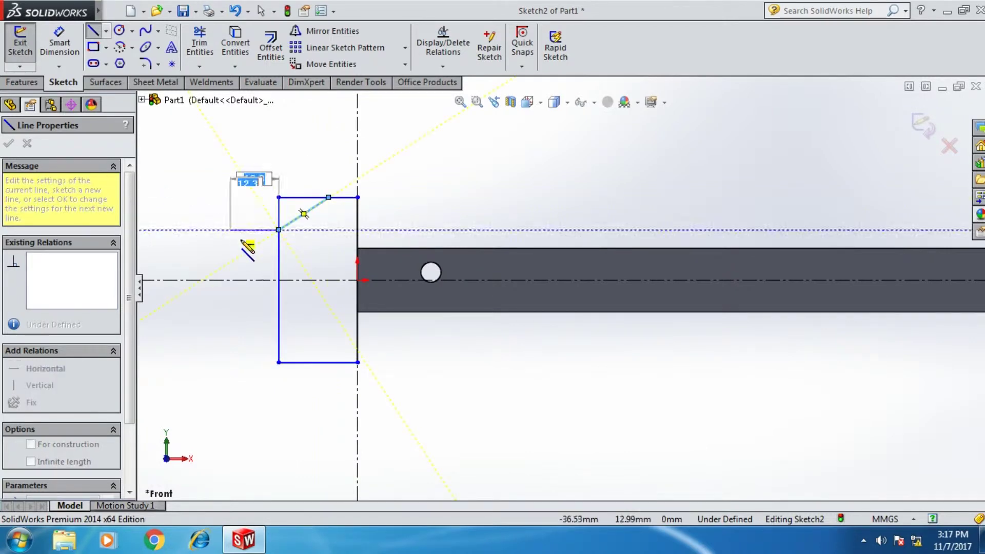
pyautogui.press('Escape')
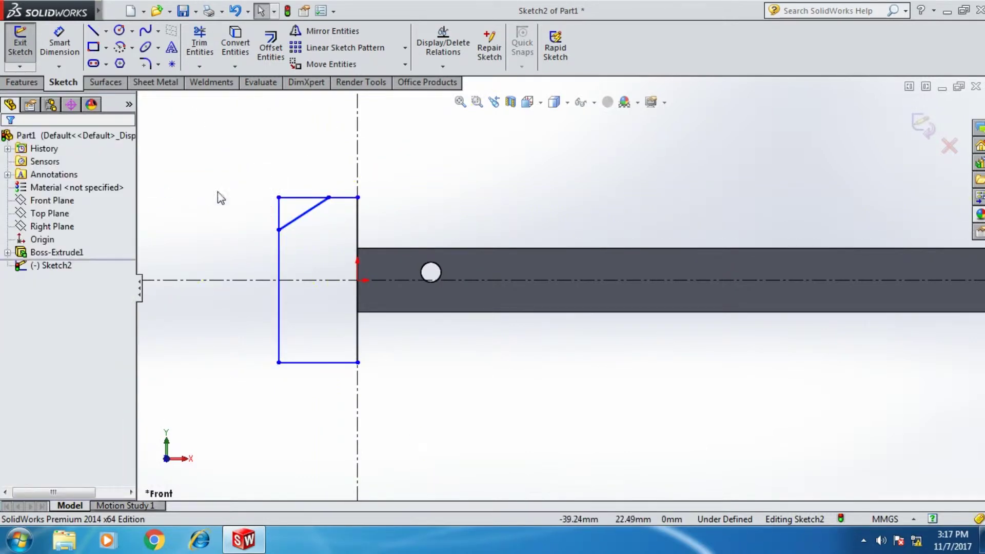
# Dimension the slant's top end 7 mm from the top-right corner and trim away the cut corner
pyautogui.click(65, 62)
pyautogui.click(329, 197)
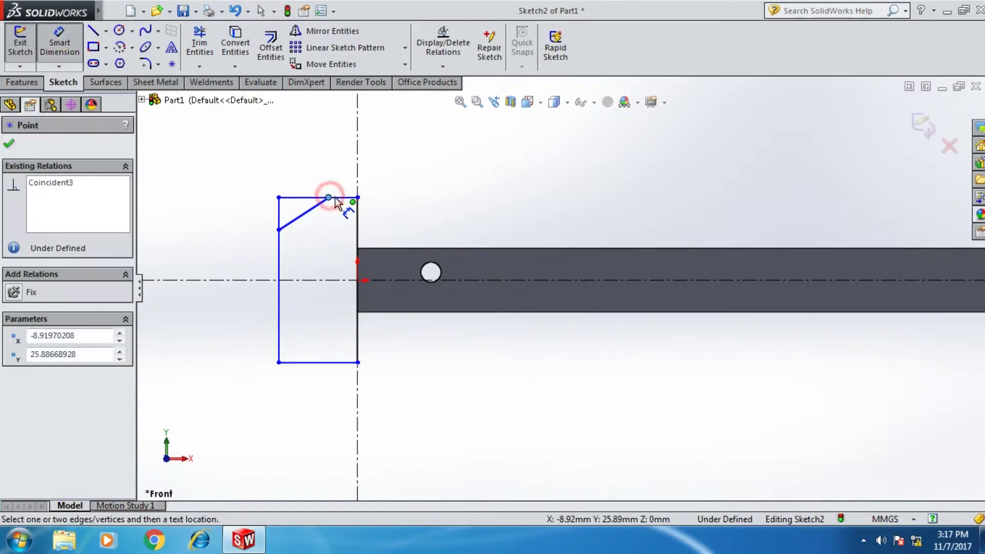
pyautogui.click(359, 199)
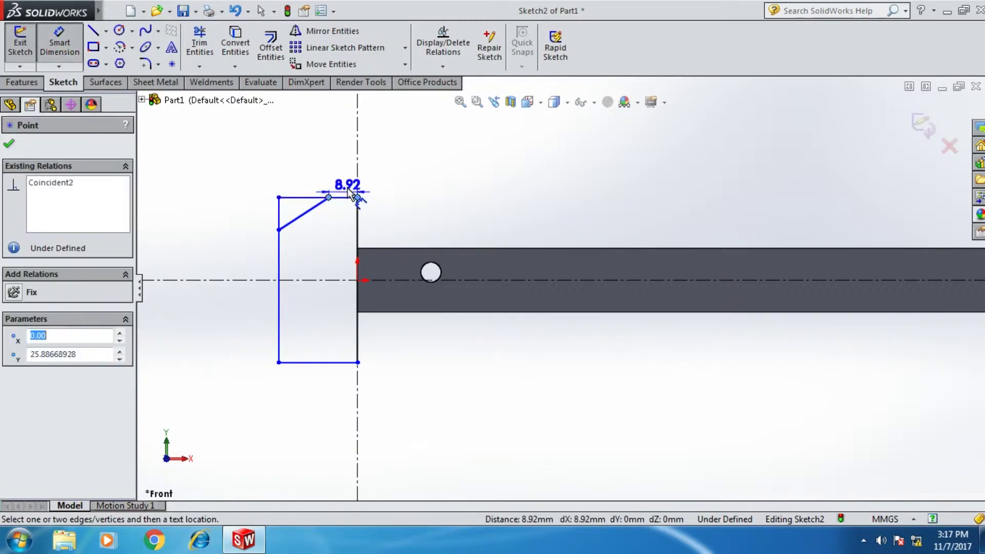
pyautogui.click(343, 161)
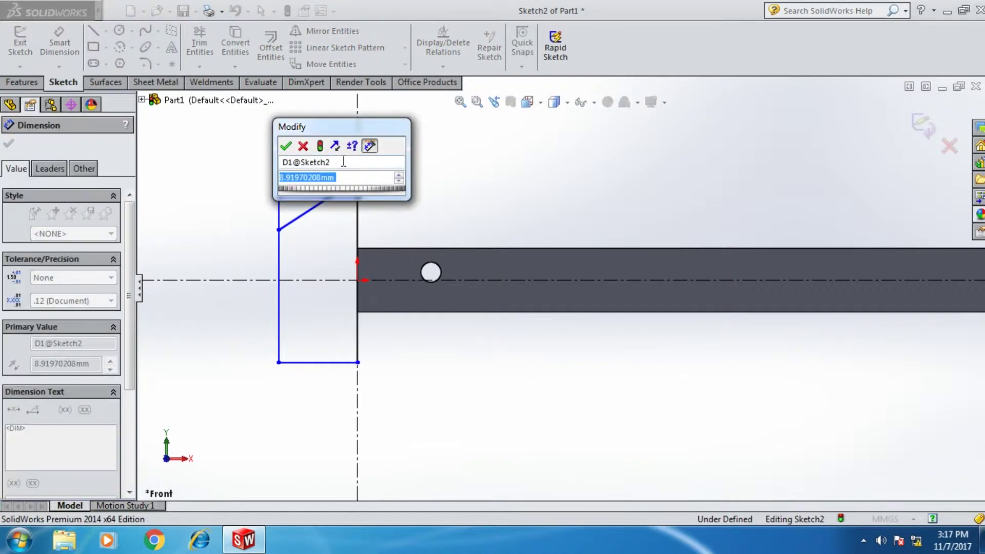
pyautogui.write('7')
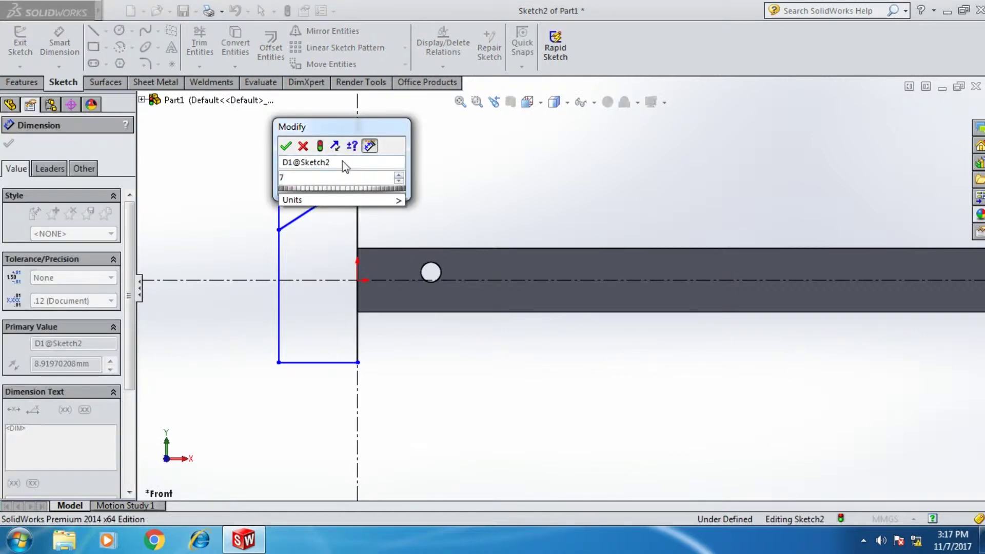
pyautogui.click(287, 147)
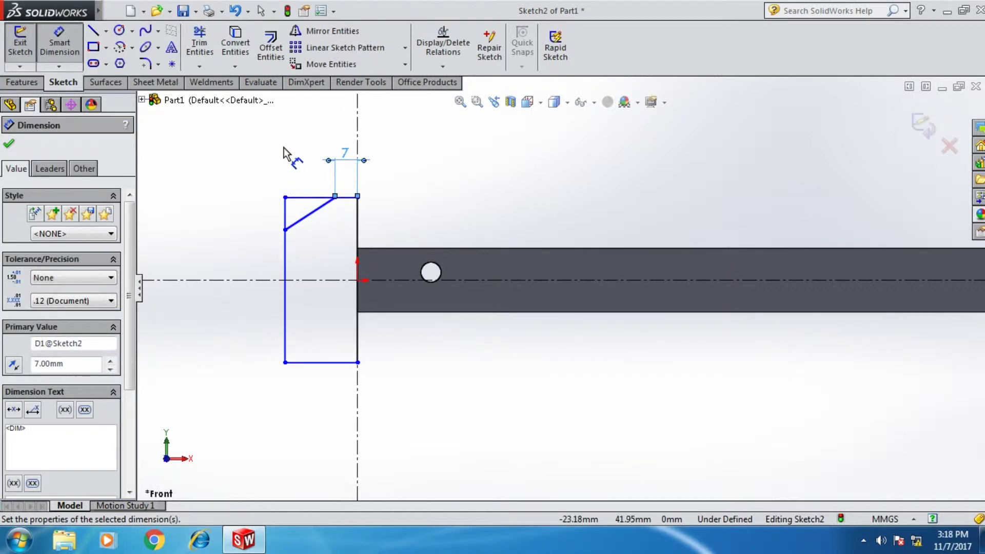
pyautogui.click(197, 51)
pyautogui.moveTo(246, 201)
pyautogui.mouseDown()
pyautogui.moveTo(259, 210)
pyautogui.moveTo(295, 194)
pyautogui.mouseUp()
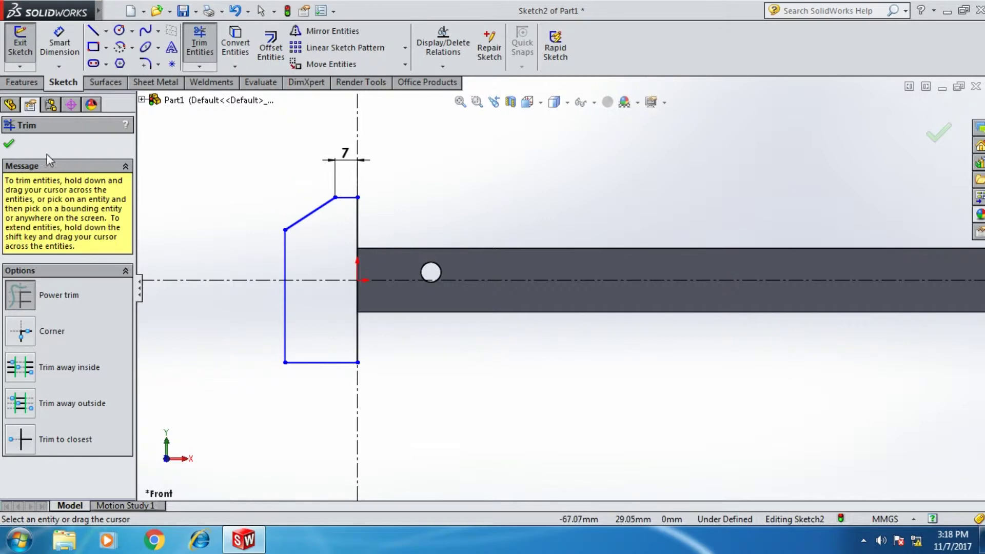
# Add a 10° angle dimension between the sloped edge and the flat top edge
pyautogui.click(8, 147)
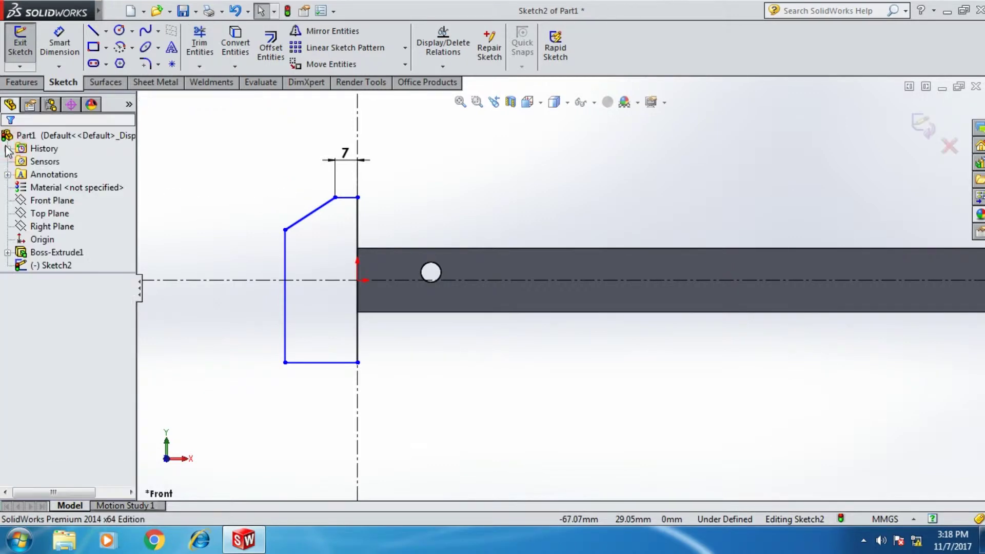
pyautogui.click(57, 57)
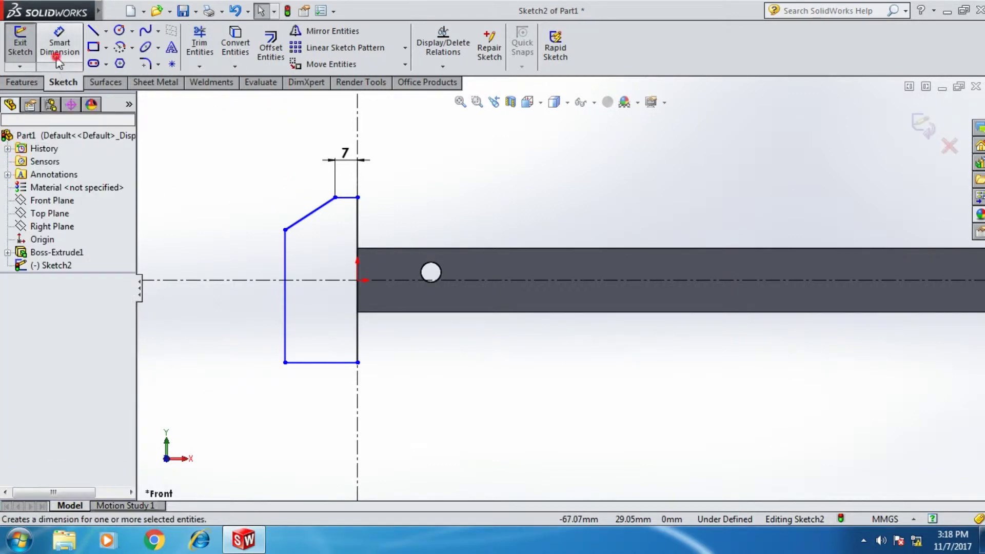
pyautogui.click(306, 226)
pyautogui.click(343, 197)
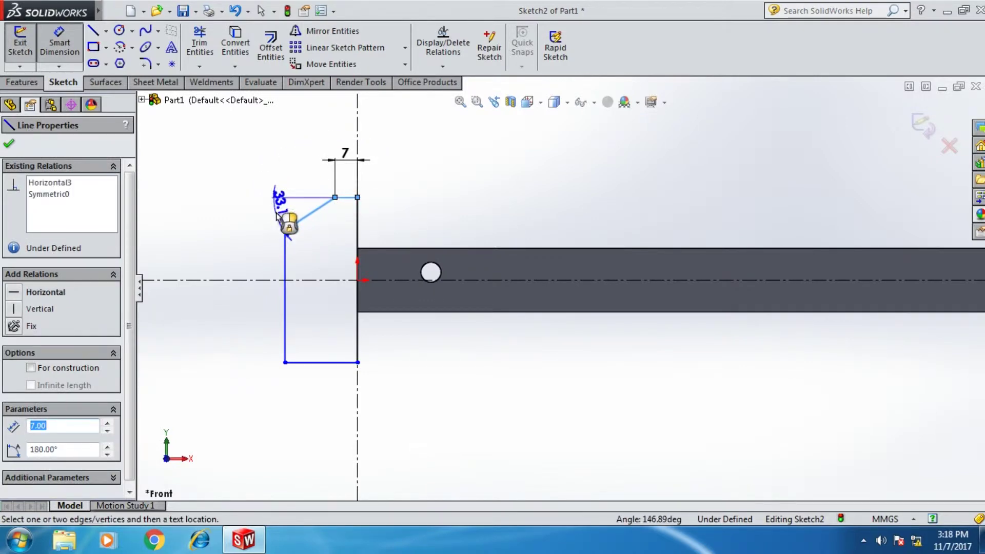
pyautogui.click(279, 216)
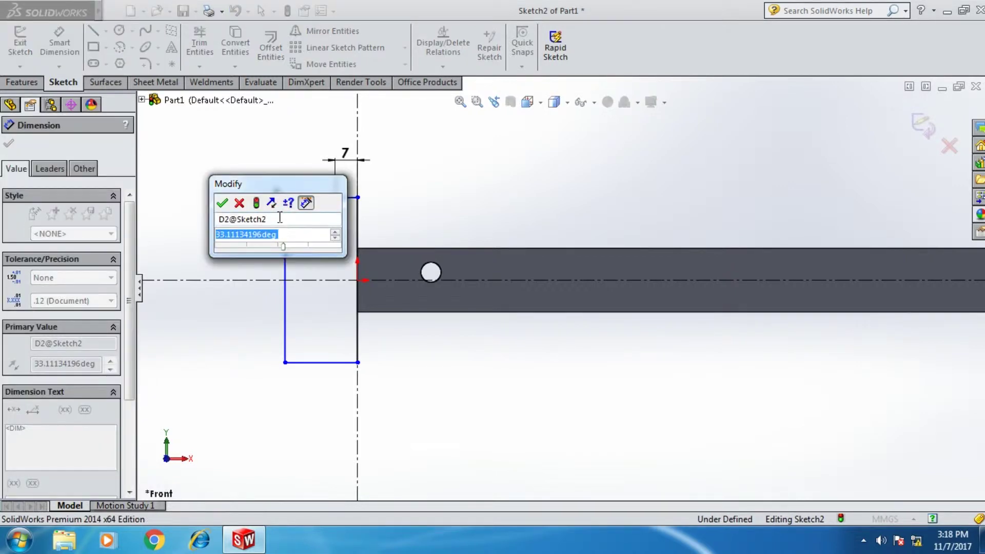
pyautogui.write('10')
pyautogui.press('Up')
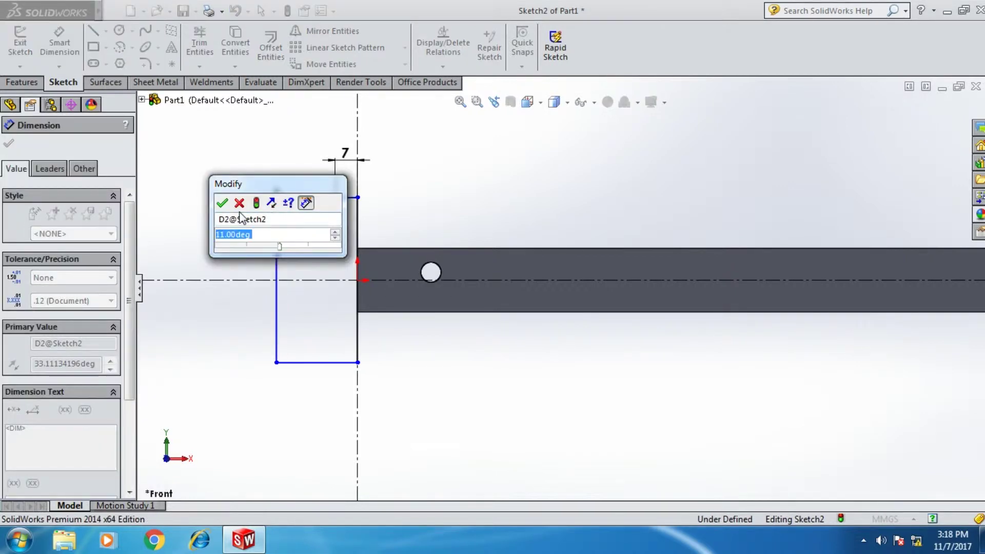
pyautogui.write('10')
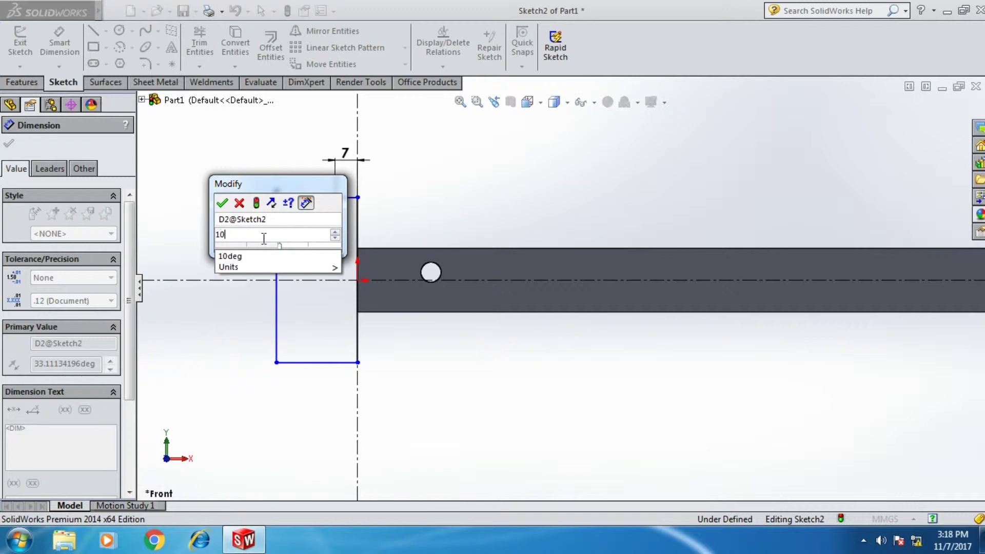
pyautogui.click(223, 203)
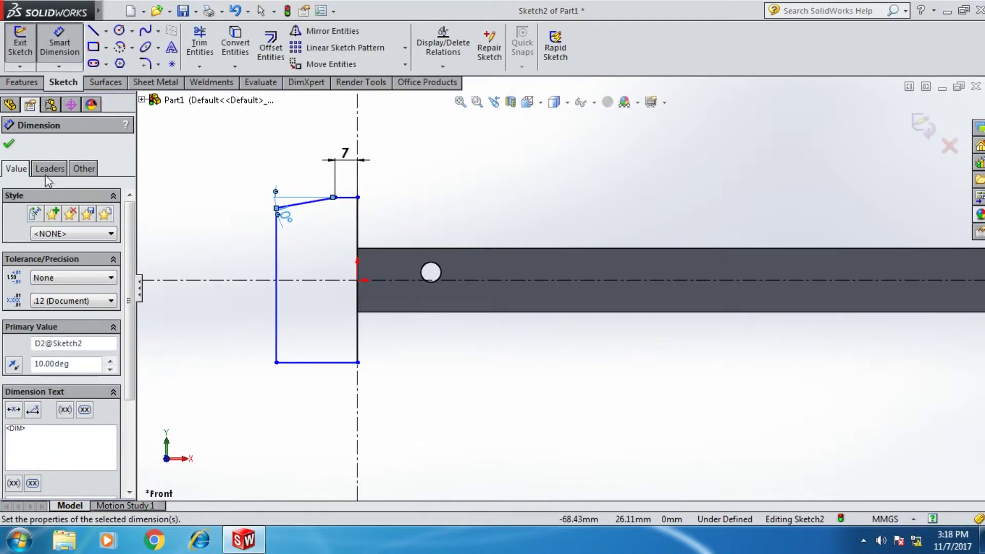
pyautogui.click(9, 144)
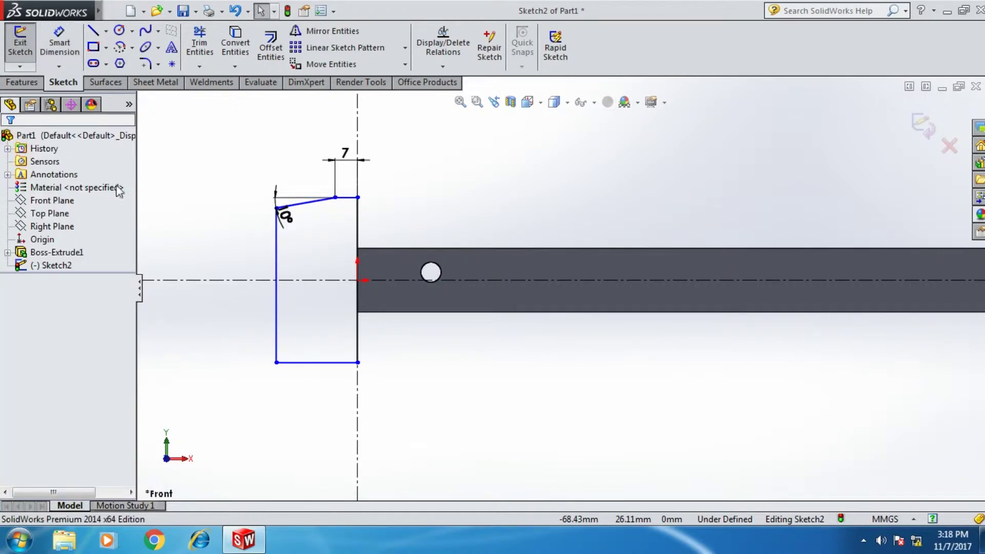
# Change the slope angle to 15° and move its label further out
pyautogui.doubleClick(283, 216)
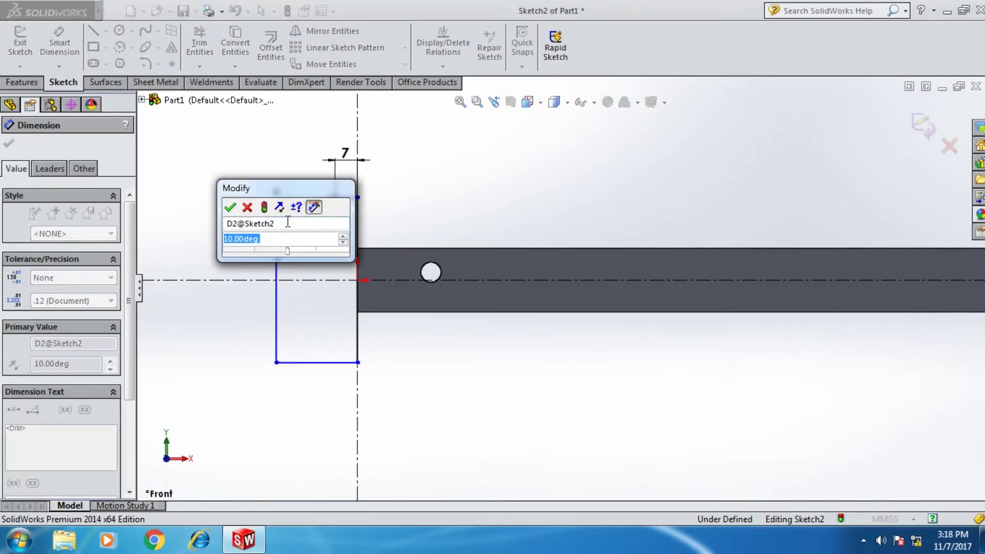
pyautogui.write('15')
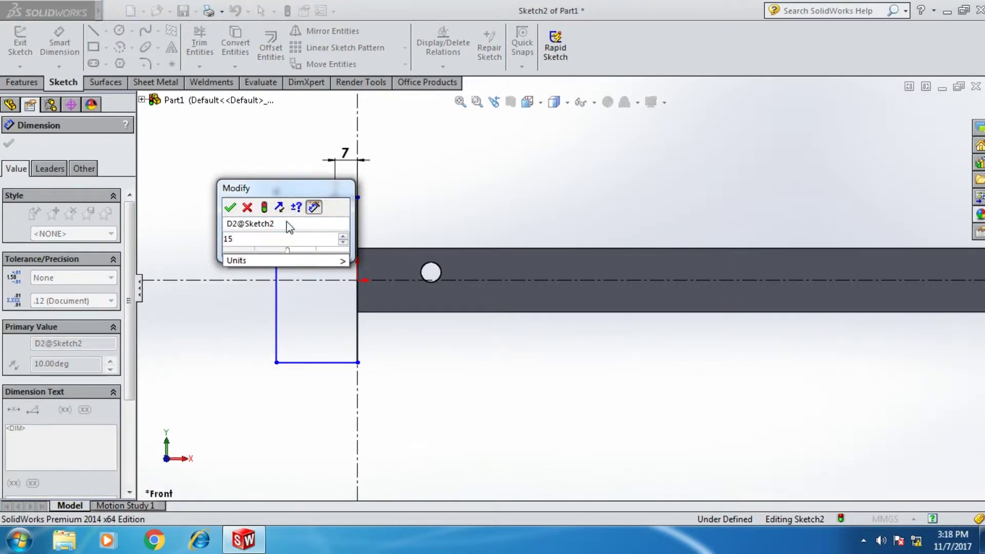
pyautogui.click(229, 209)
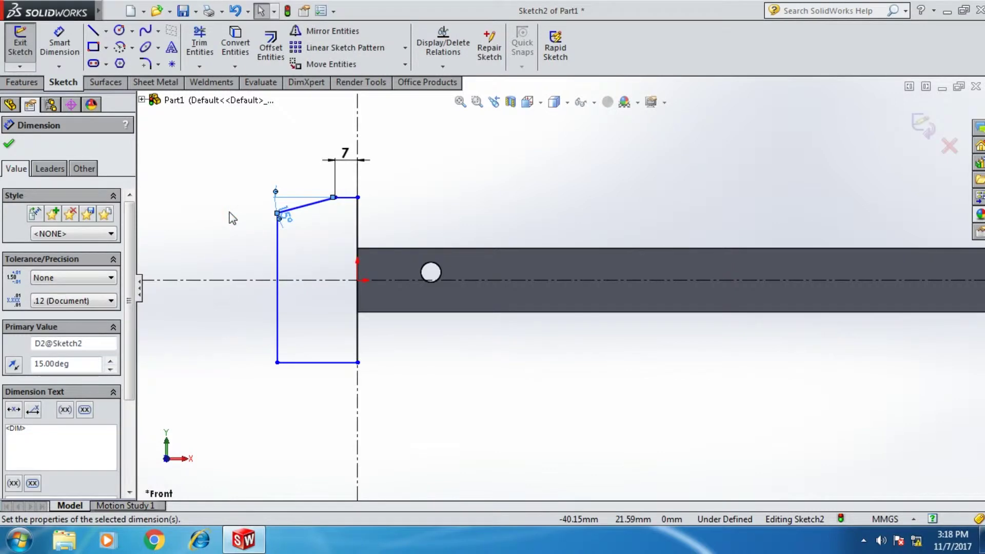
pyautogui.scroll(-2, 310, 231)
pyautogui.moveTo(297, 217); pyautogui.dragTo(274, 205)
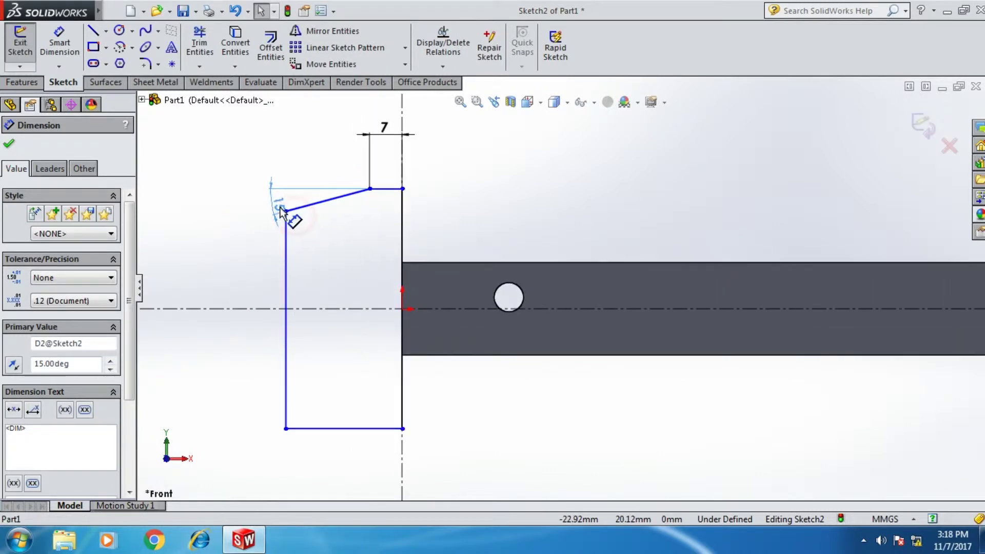
pyautogui.click(251, 254)
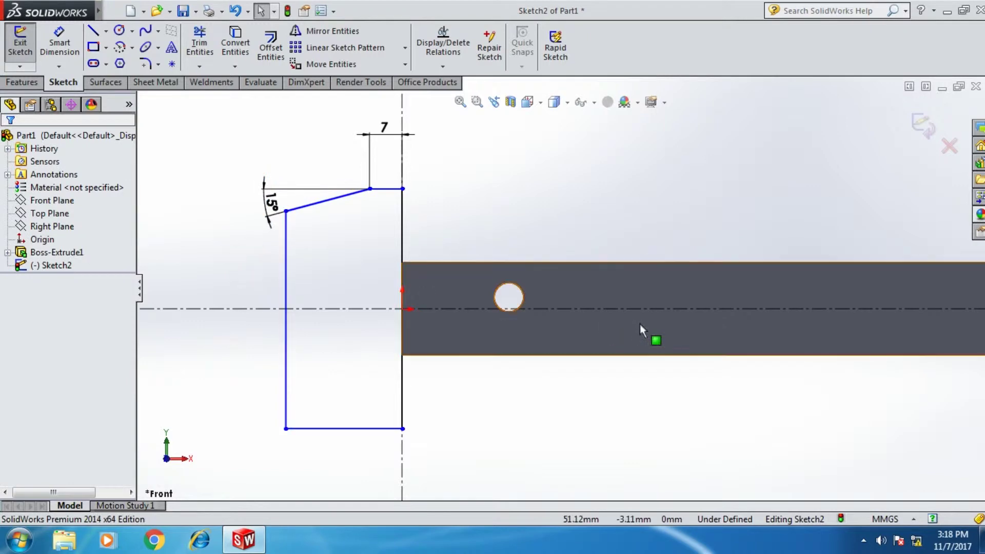
pyautogui.scroll(2, 639, 325)
pyautogui.scroll(1, 842, 318)
pyautogui.scroll(1, 908, 308)
pyautogui.scroll(-1, 816, 291)
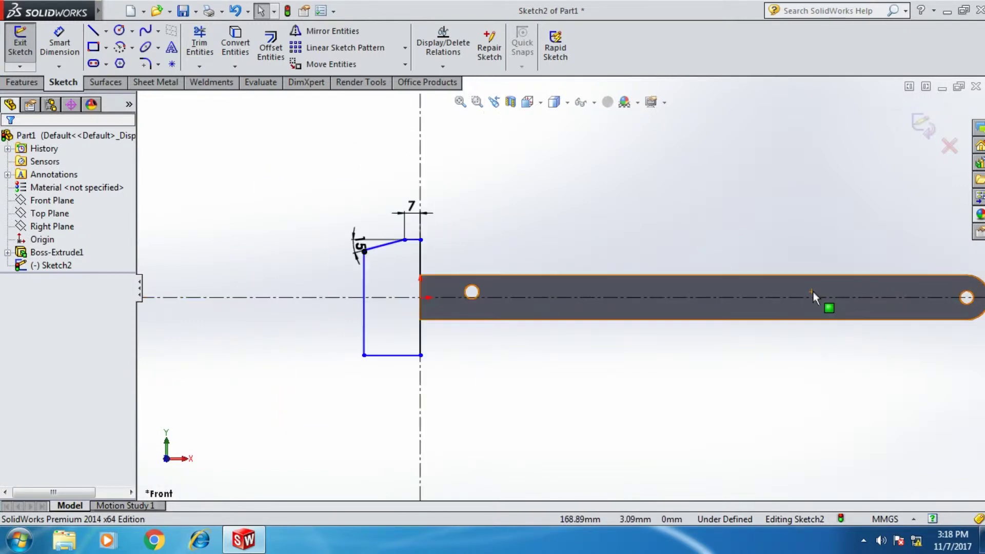
pyautogui.scroll(-1, 813, 291)
# Dimension the head profile's bottom edge to a 17 mm width
pyautogui.click(60, 43)
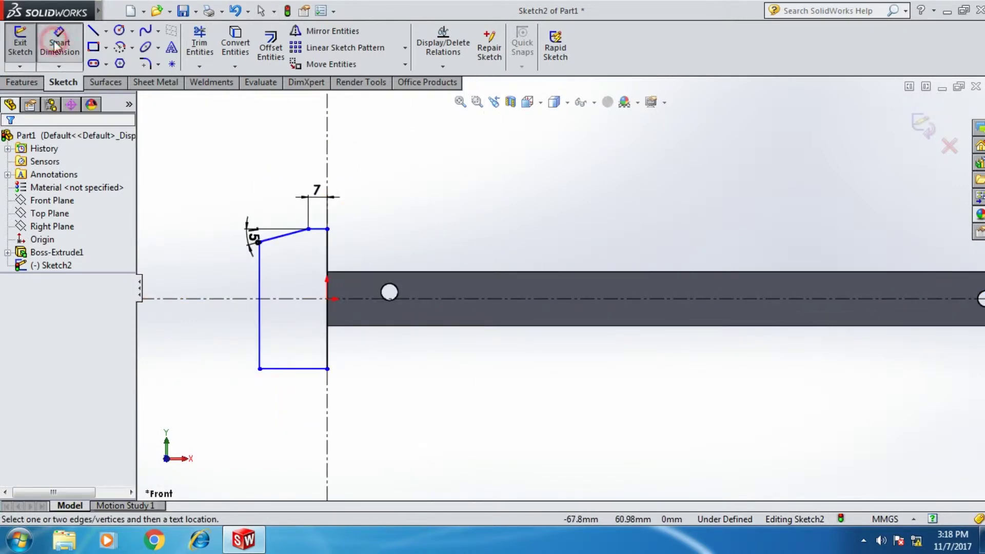
pyautogui.click(281, 373)
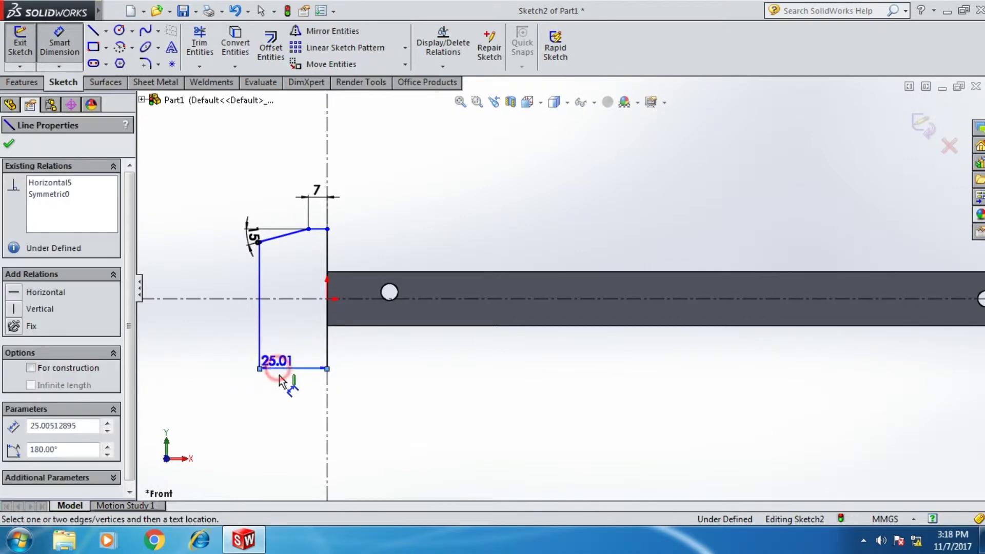
pyautogui.click(288, 407)
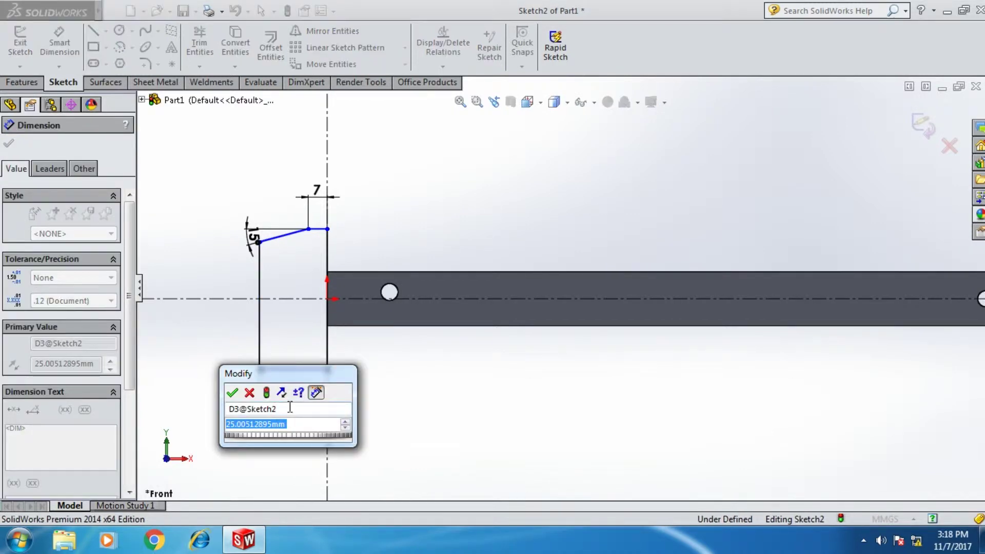
pyautogui.write('270')
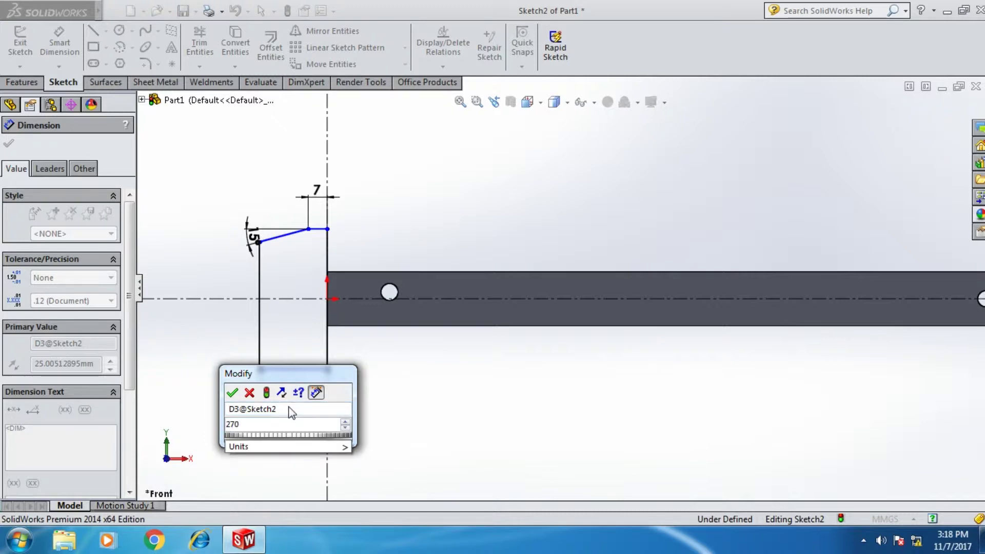
pyautogui.write('-253')
pyautogui.click(233, 393)
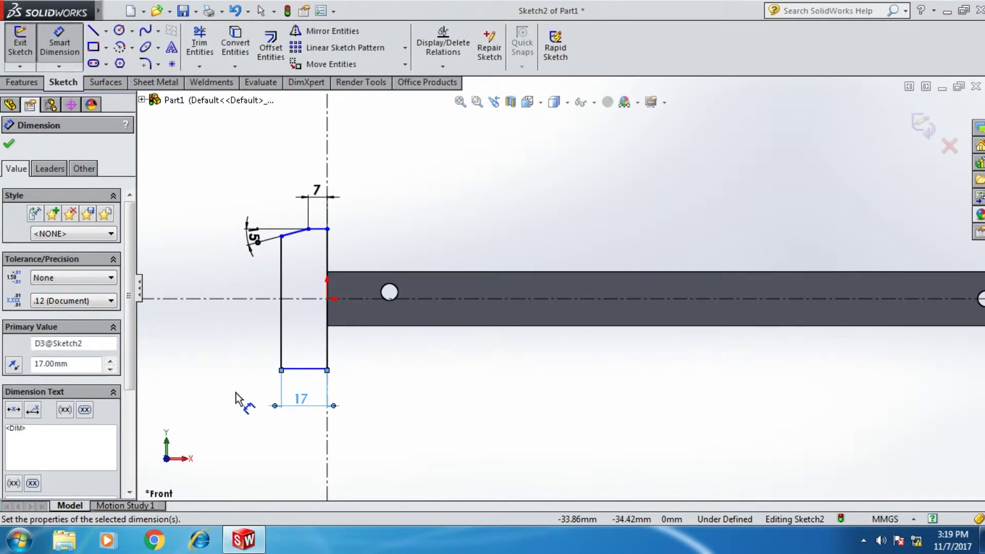
pyautogui.scroll(-1, 308, 277)
pyautogui.scroll(-1, 308, 277)
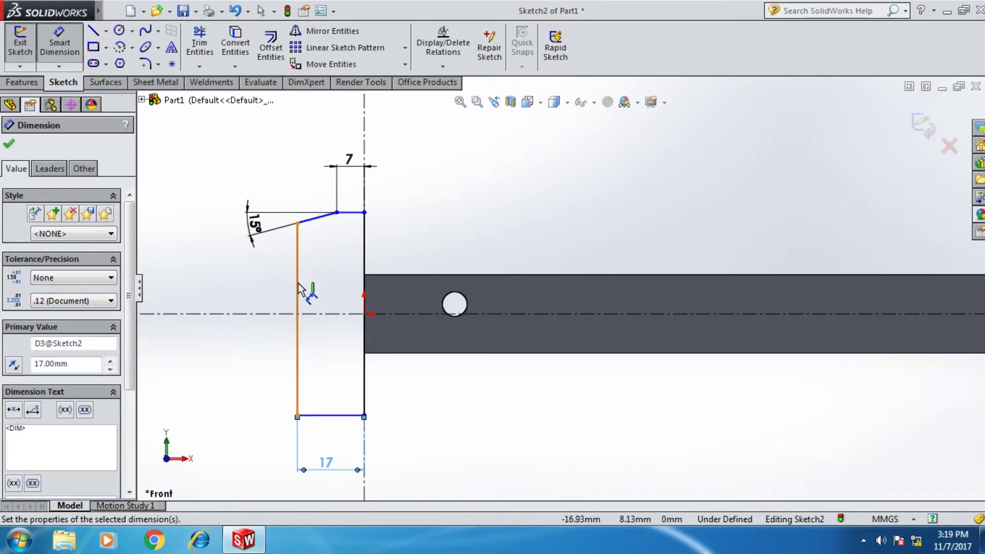
# Dimension the right vertical edge to a 35 mm height, leaving Sketch2 fully defined
pyautogui.click(298, 290)
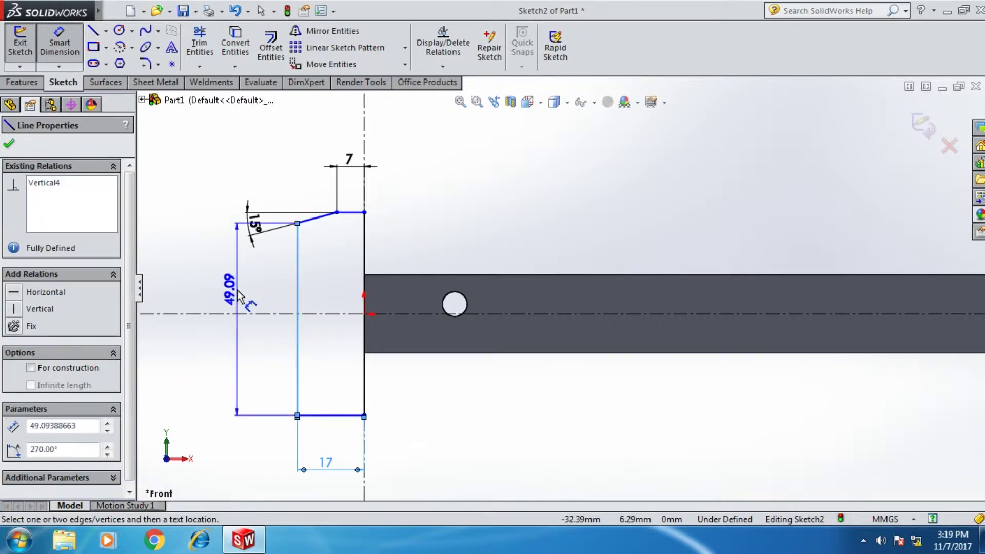
pyautogui.press('Escape')
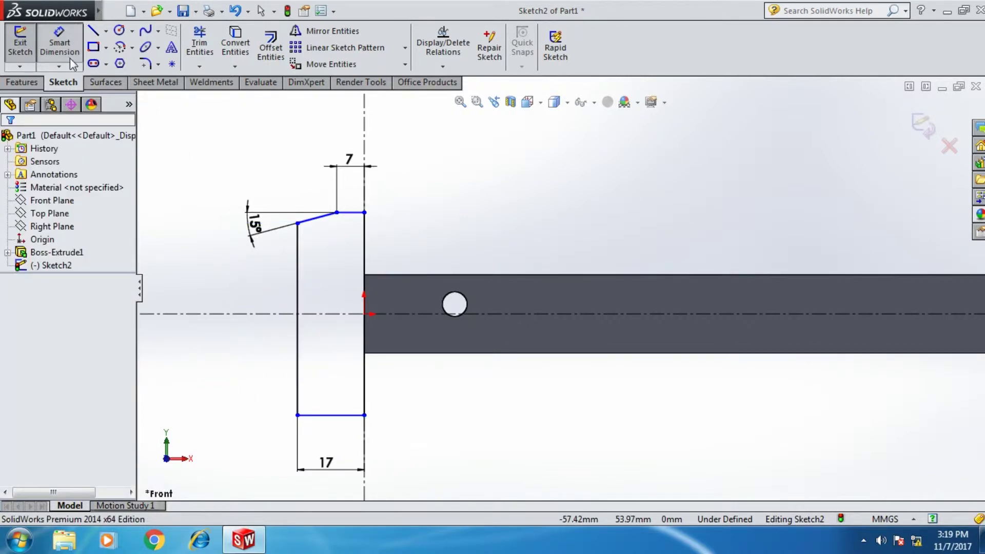
pyautogui.click(67, 64)
pyautogui.click(365, 256)
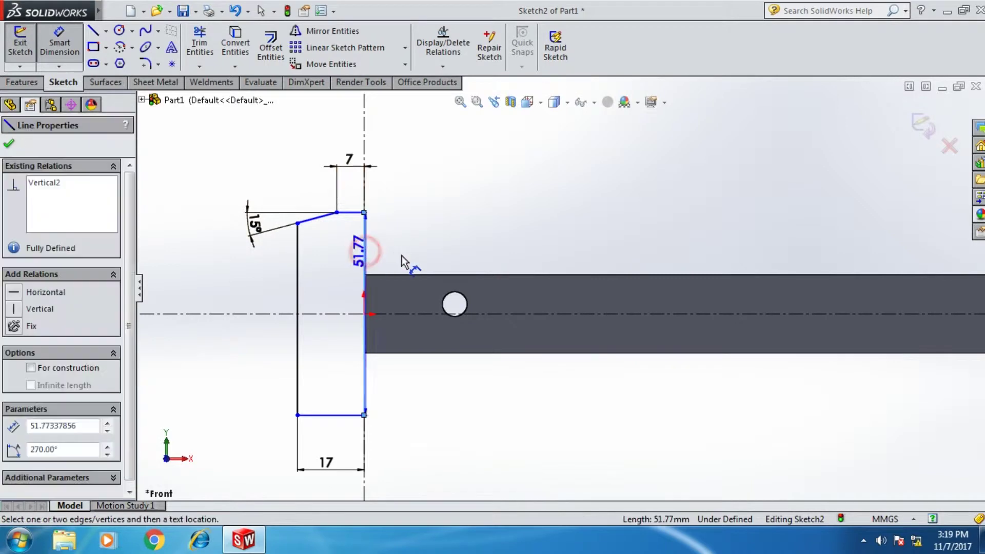
pyautogui.click(446, 249)
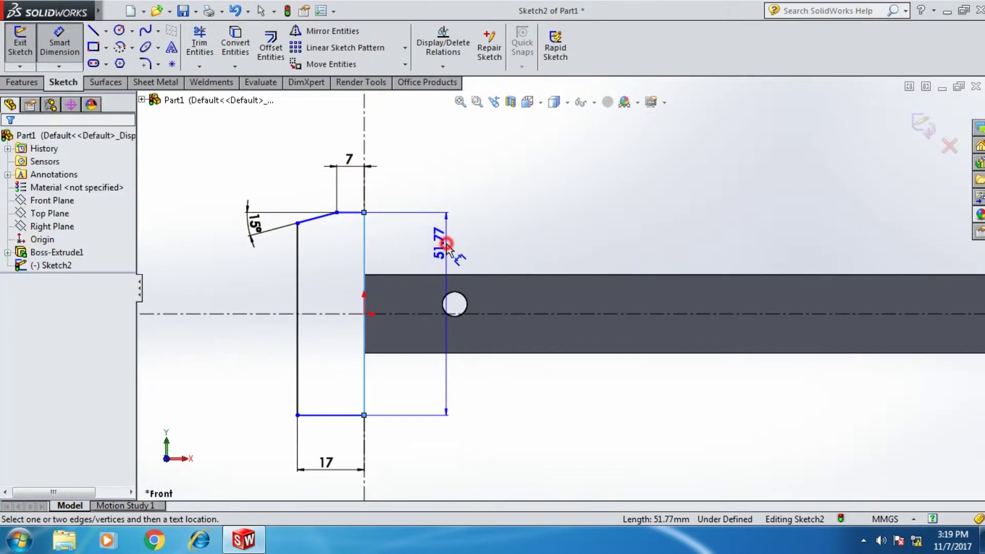
pyautogui.write('35')
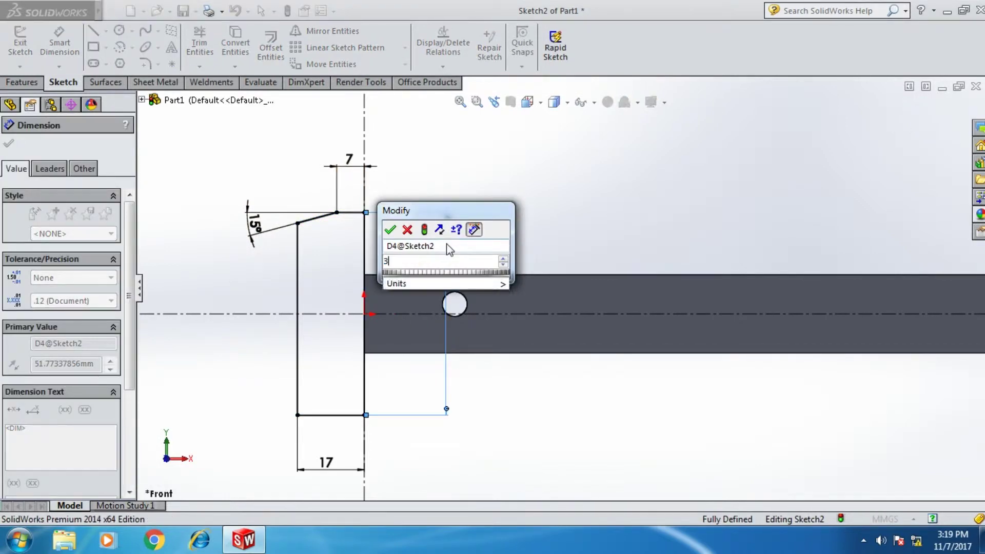
pyautogui.click(390, 230)
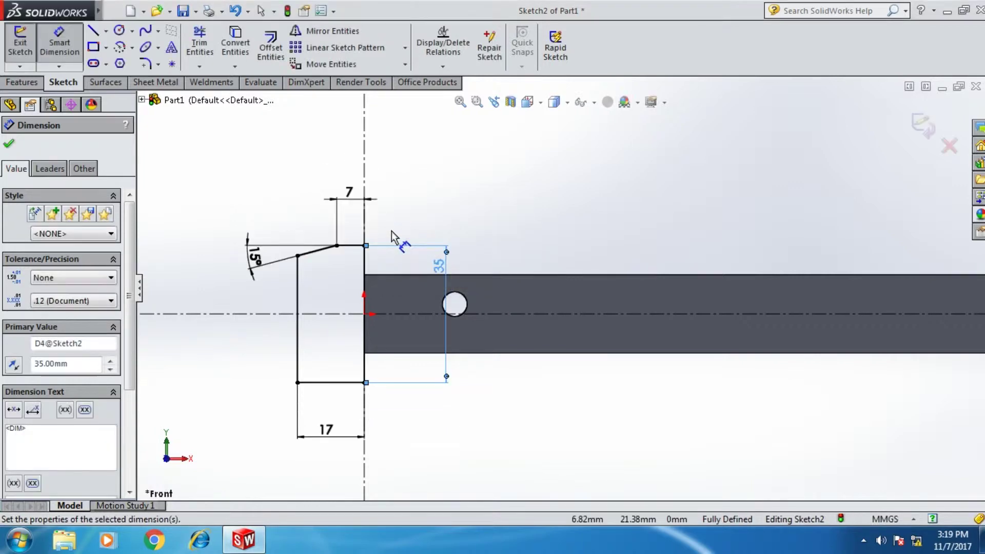
pyautogui.scroll(-2, 434, 319)
pyautogui.scroll(-1, 410, 323)
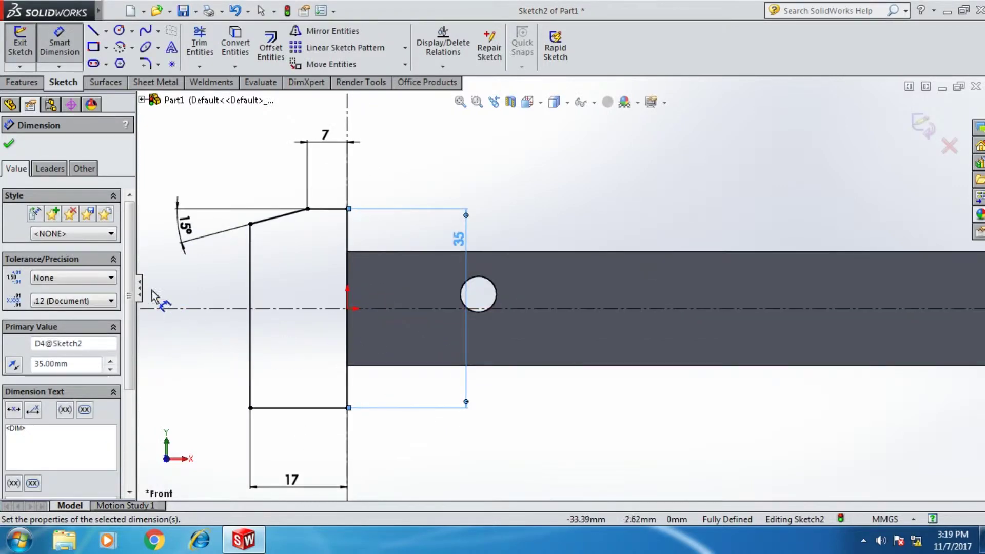
pyautogui.click(10, 143)
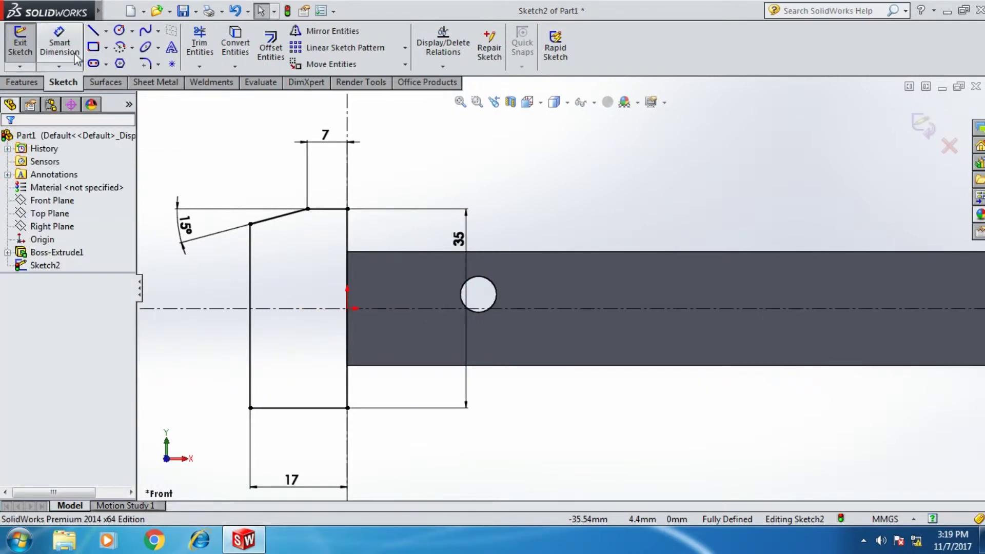
# Draw two connected tooth lines from the lower-left corner out to a tip and back up to the end edge
pyautogui.click(97, 34)
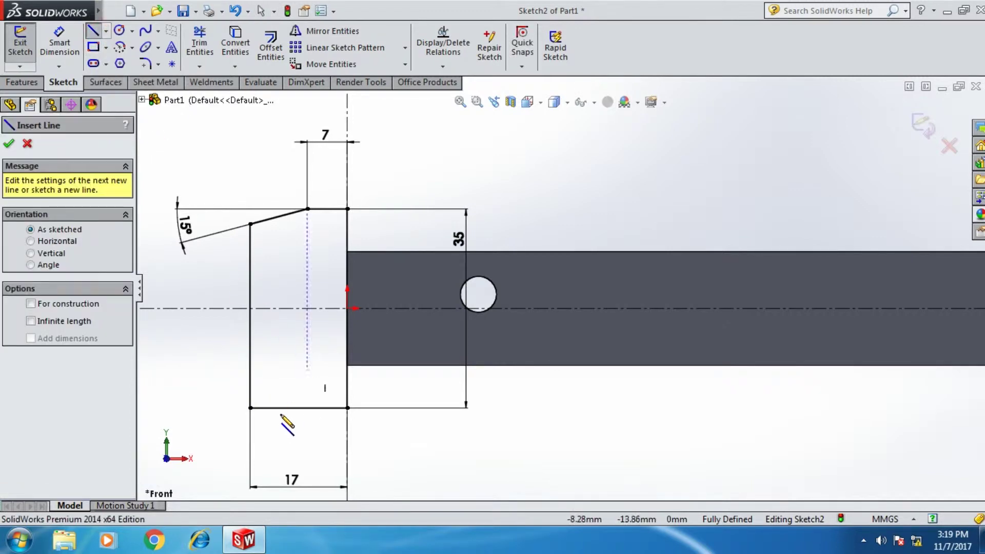
pyautogui.scroll(-1, 269, 421)
pyautogui.scroll(-1, 272, 413)
pyautogui.scroll(-1, 270, 404)
pyautogui.scroll(-1, 282, 400)
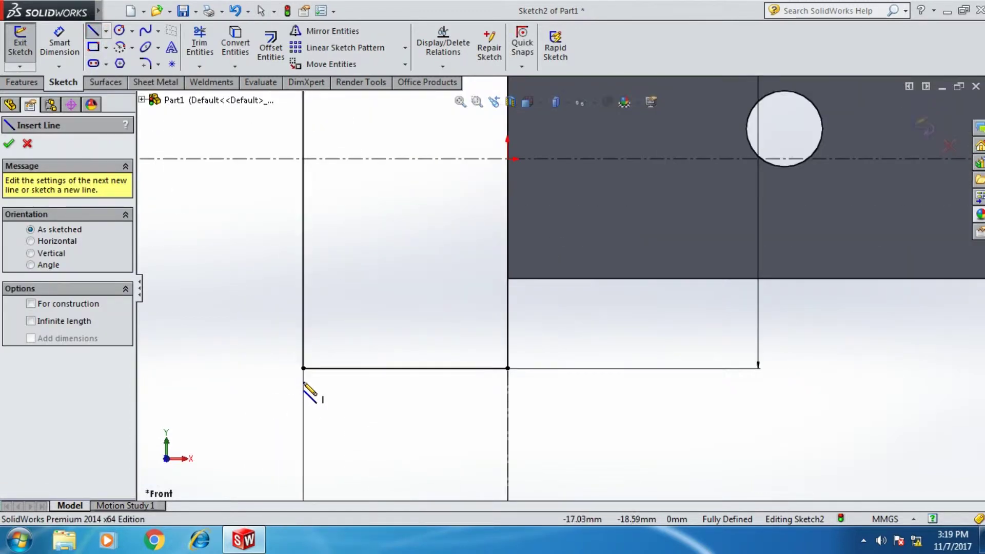
pyautogui.click(303, 368)
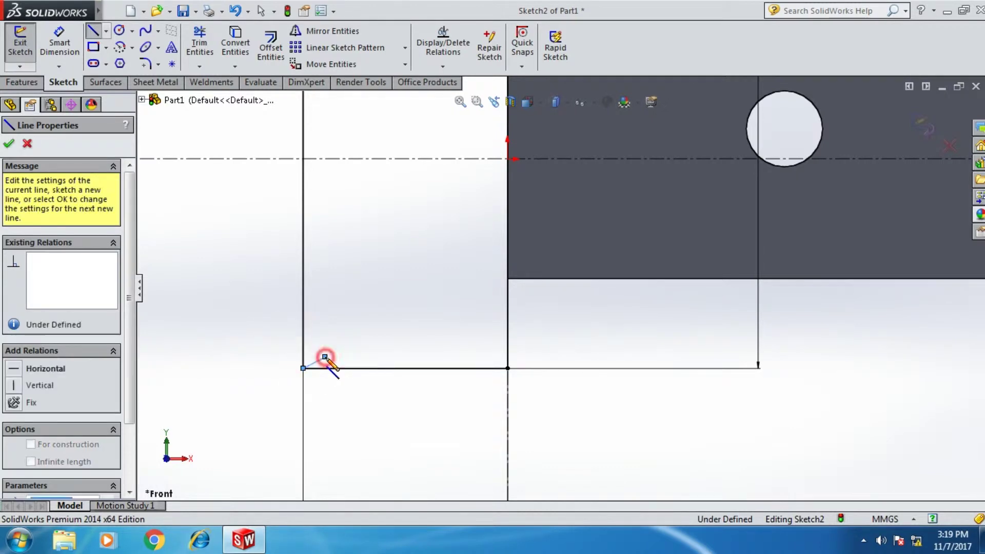
pyautogui.click(324, 357)
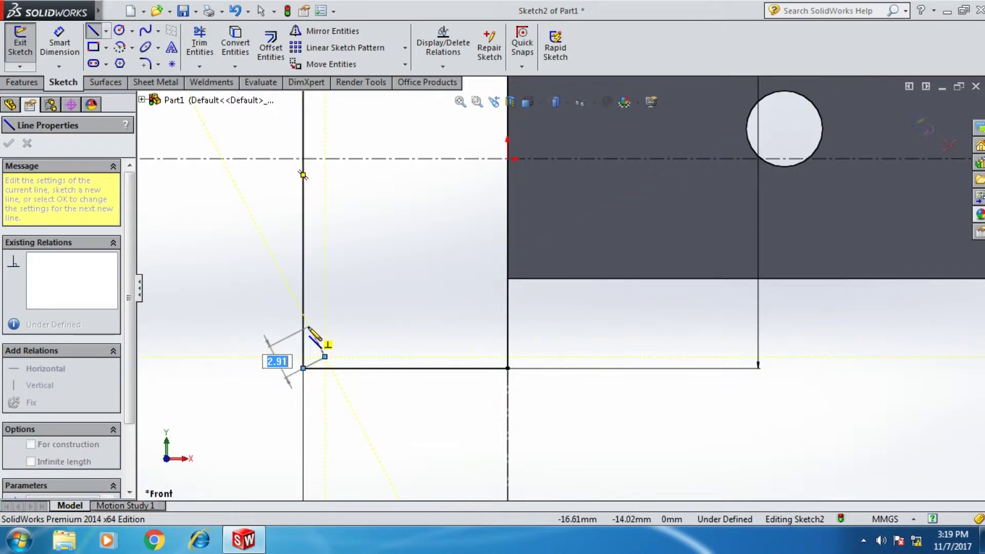
pyautogui.click(303, 309)
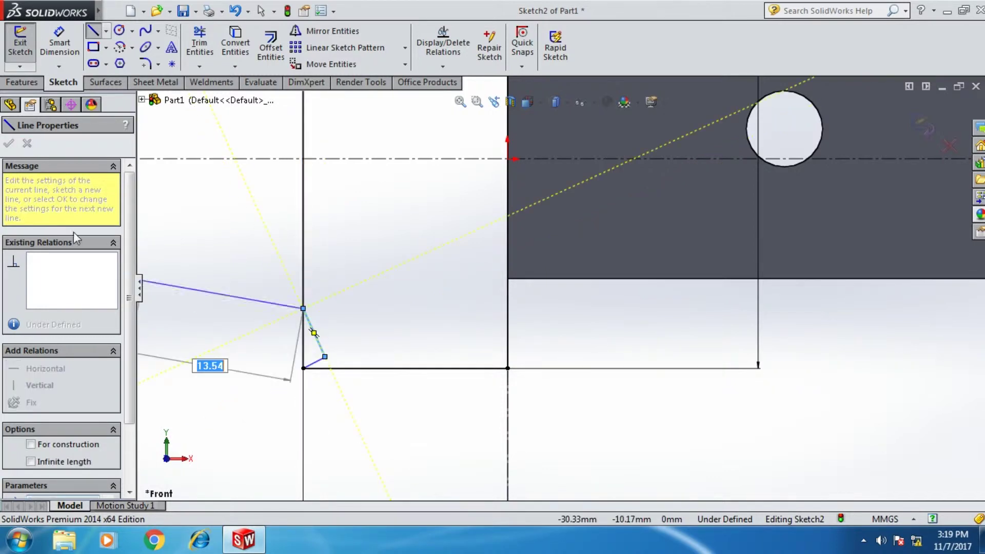
pyautogui.press('Escape')
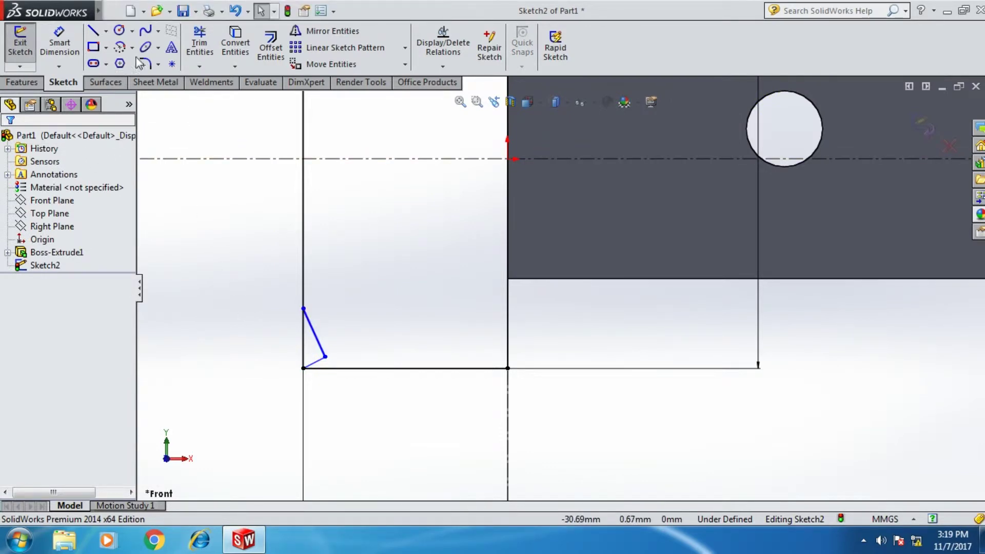
# Dimension the tooth's horizontal corner-to-tip offset to 1.25 mm and its height to 3 mm
pyautogui.click(63, 57)
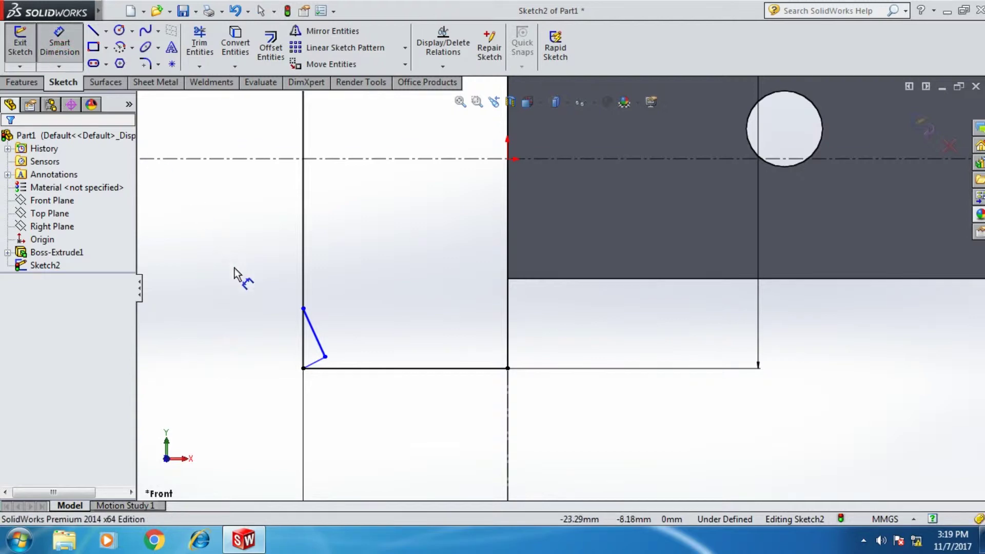
pyautogui.click(303, 368)
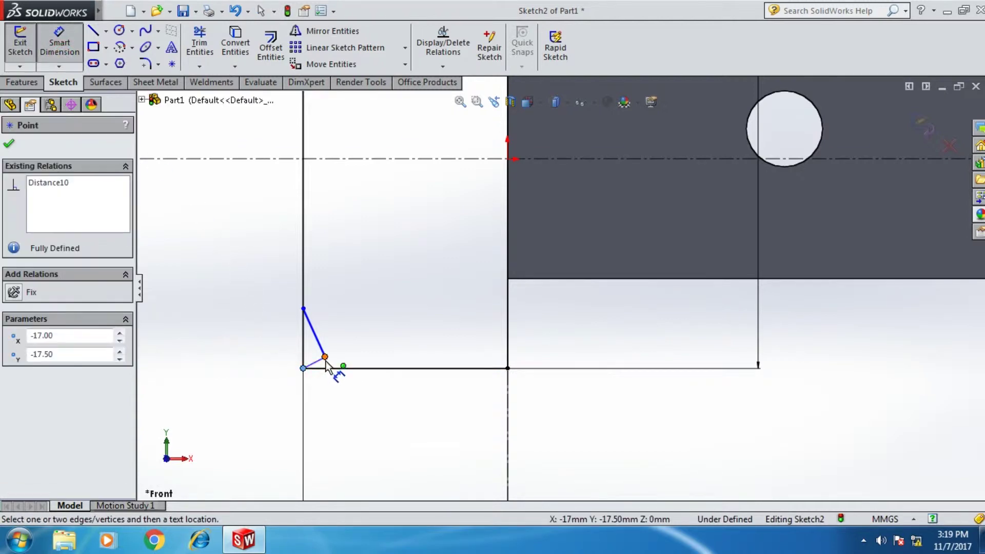
pyautogui.click(325, 356)
pyautogui.click(314, 418)
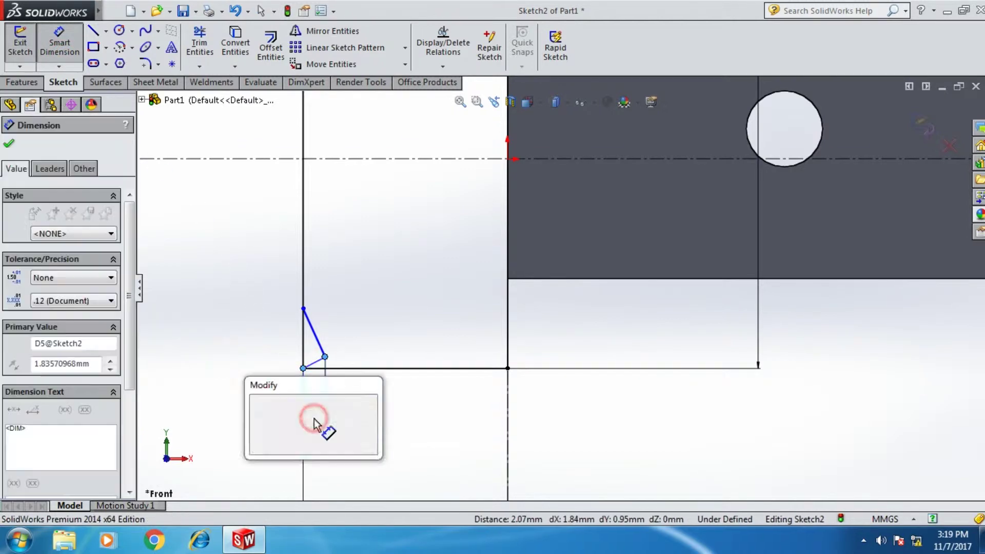
pyautogui.write('1.')
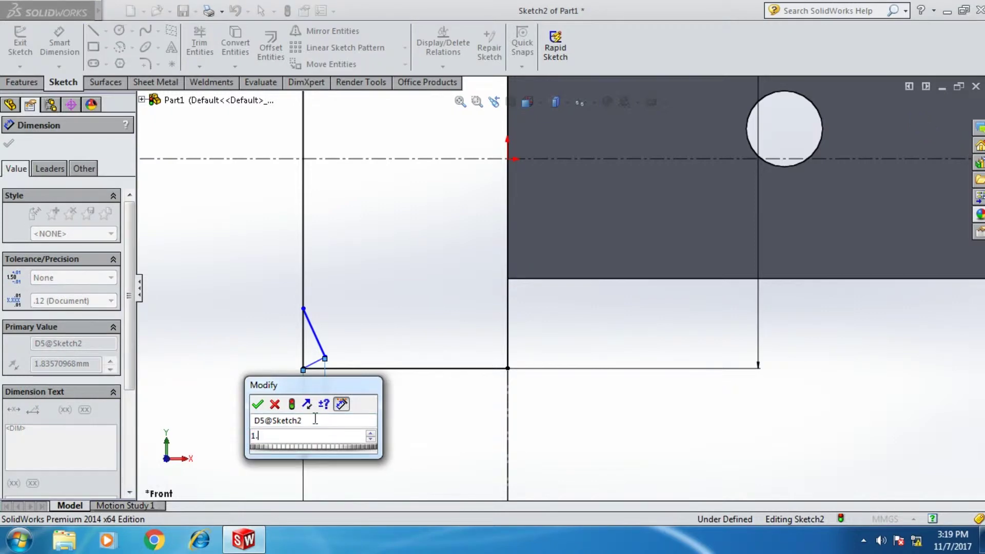
pyautogui.write('25')
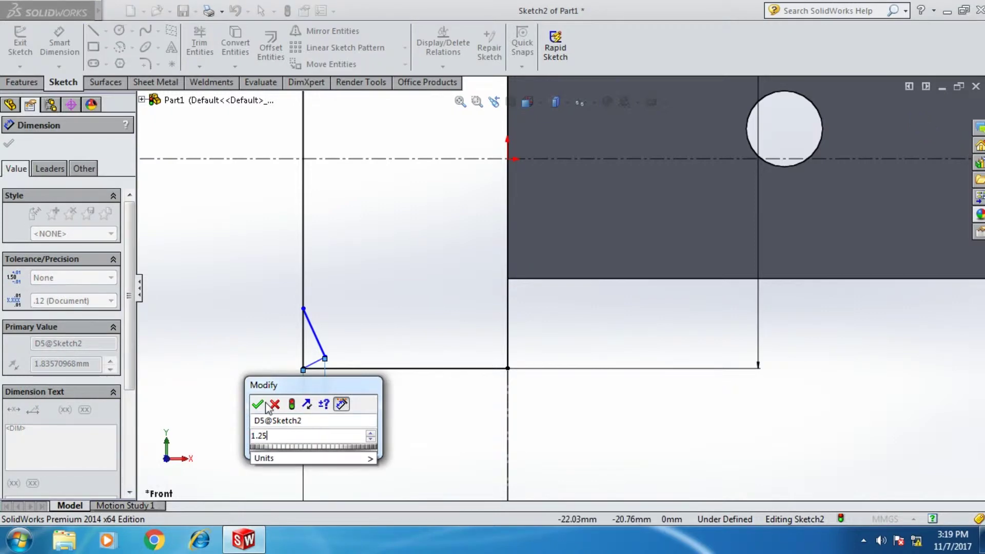
pyautogui.click(258, 405)
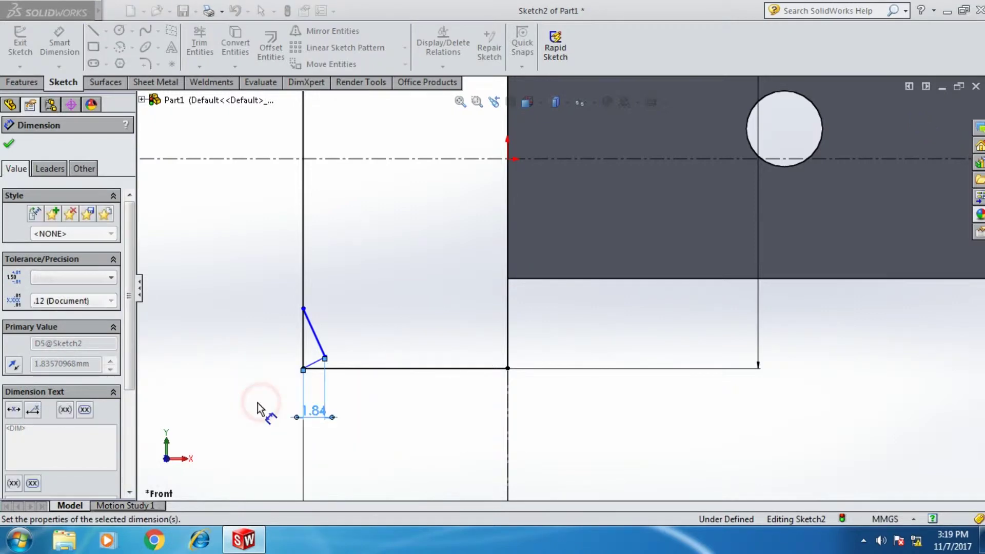
pyautogui.click(303, 309)
pyautogui.click(303, 368)
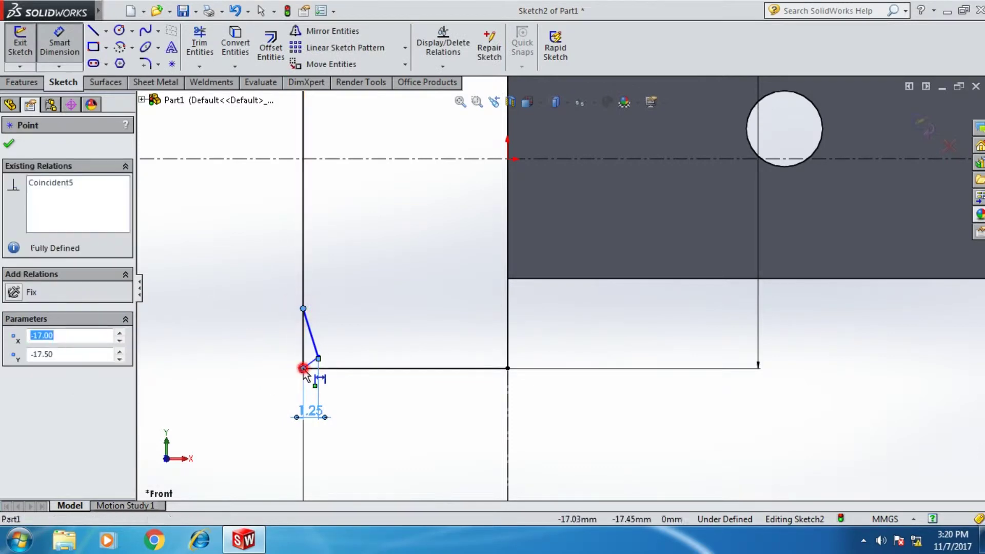
pyautogui.click(264, 346)
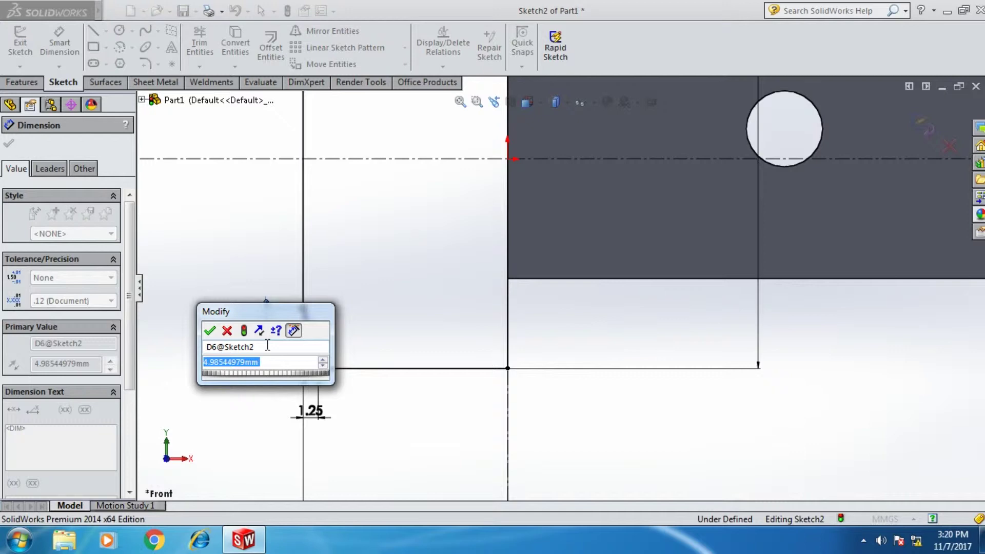
pyautogui.write('3')
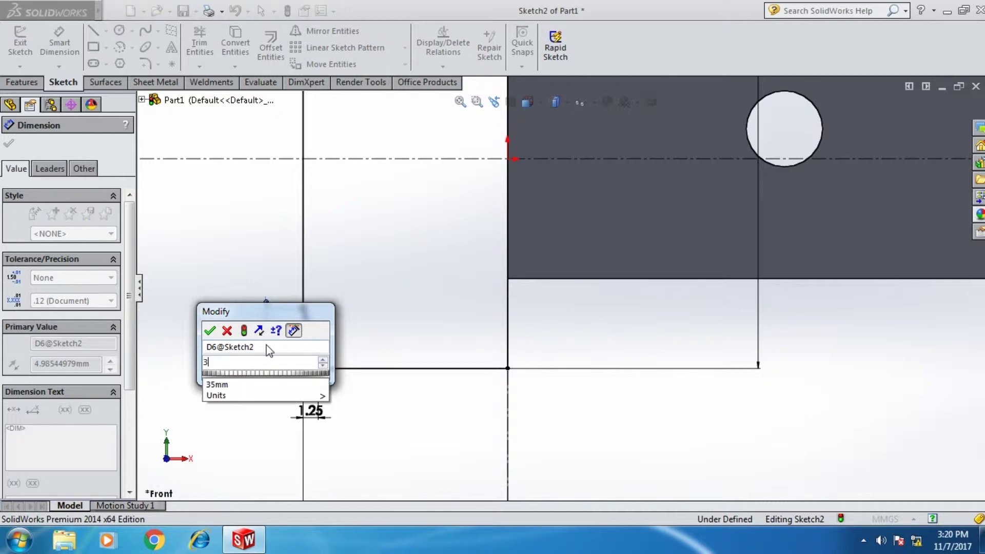
pyautogui.click(208, 331)
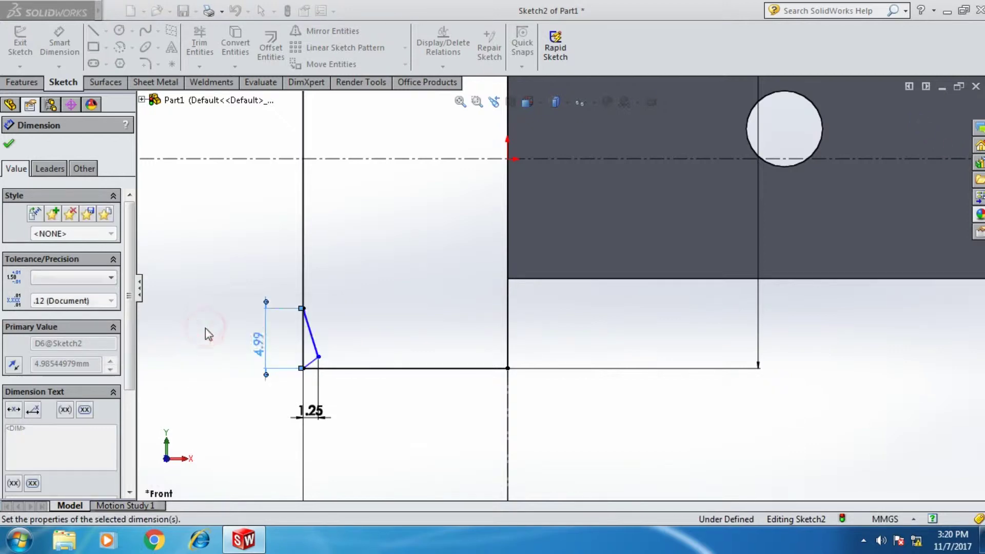
# Set a 90° angle between the two tooth edges
pyautogui.scroll(-3, 243, 377)
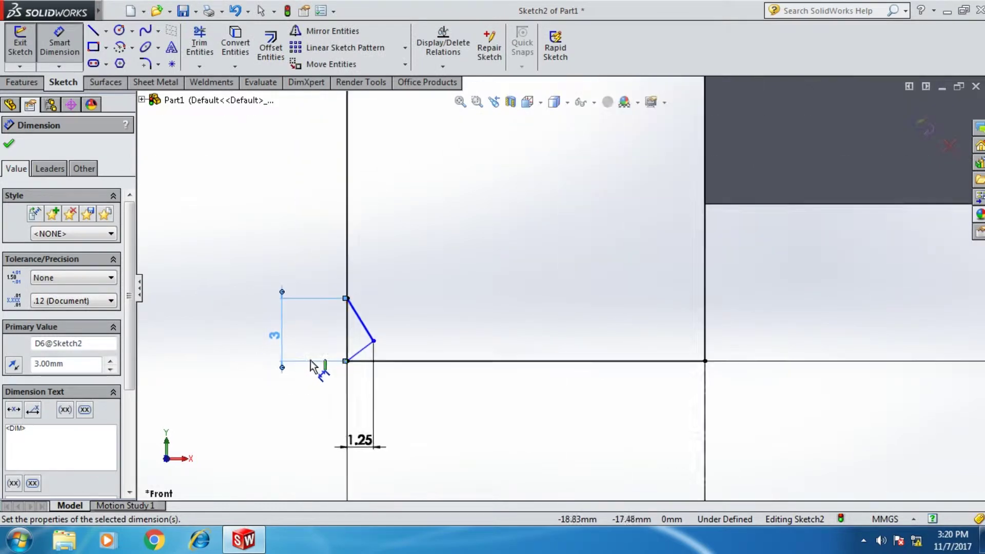
pyautogui.click(381, 348)
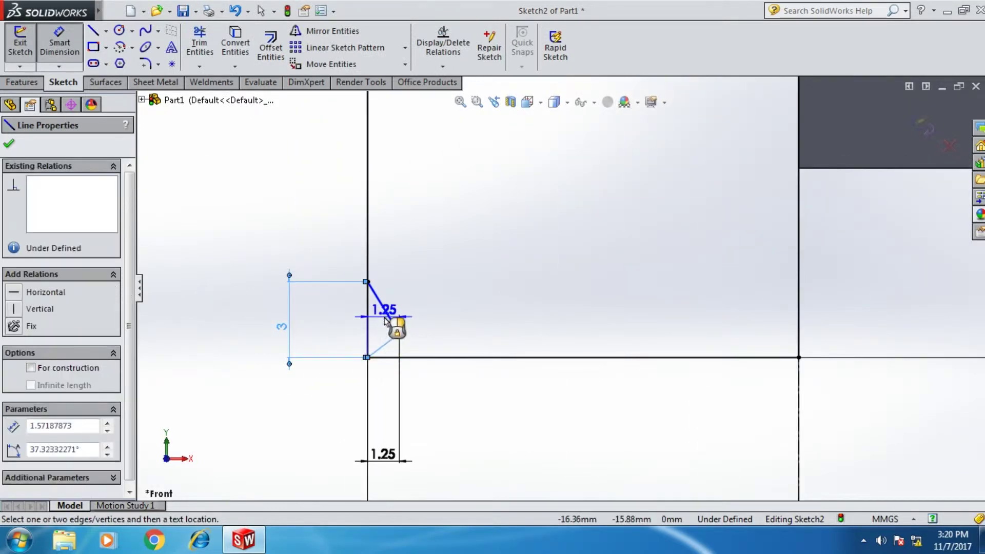
pyautogui.click(386, 314)
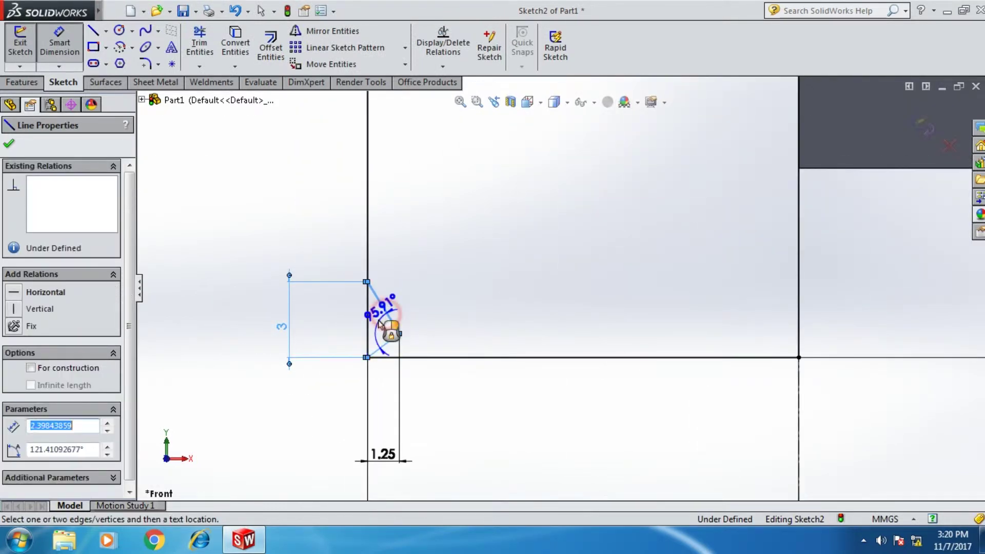
pyautogui.click(332, 328)
pyautogui.write('9')
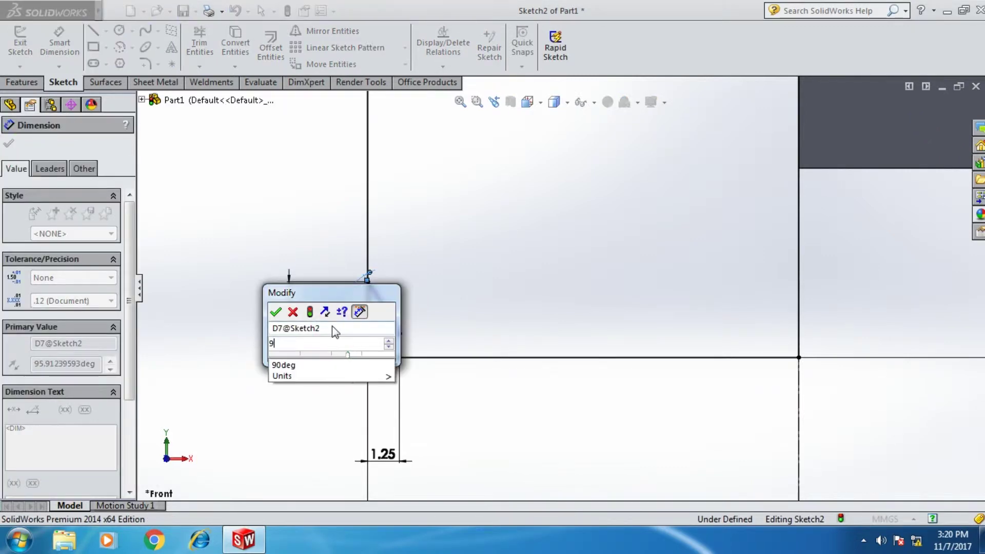
pyautogui.write('0')
pyautogui.press('Return')
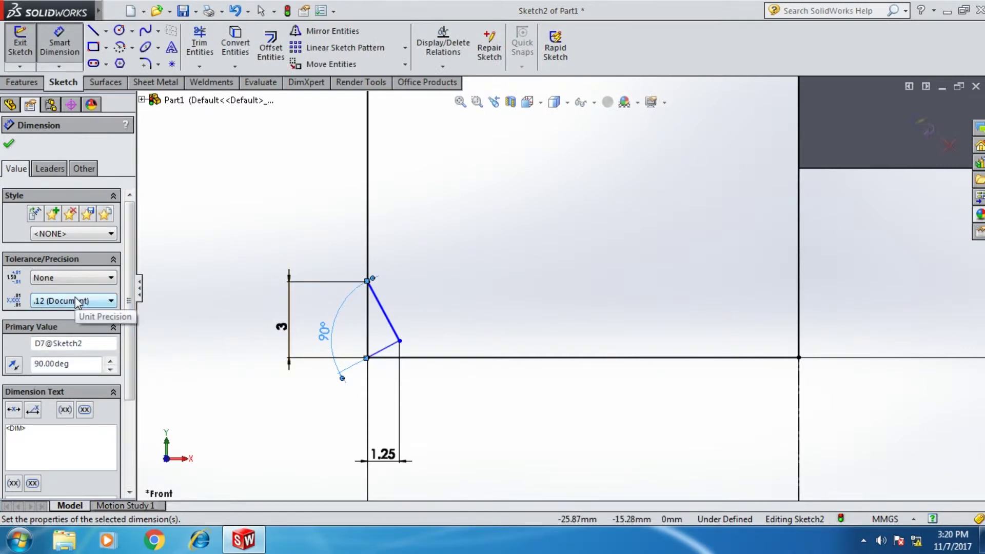
pyautogui.click(9, 143)
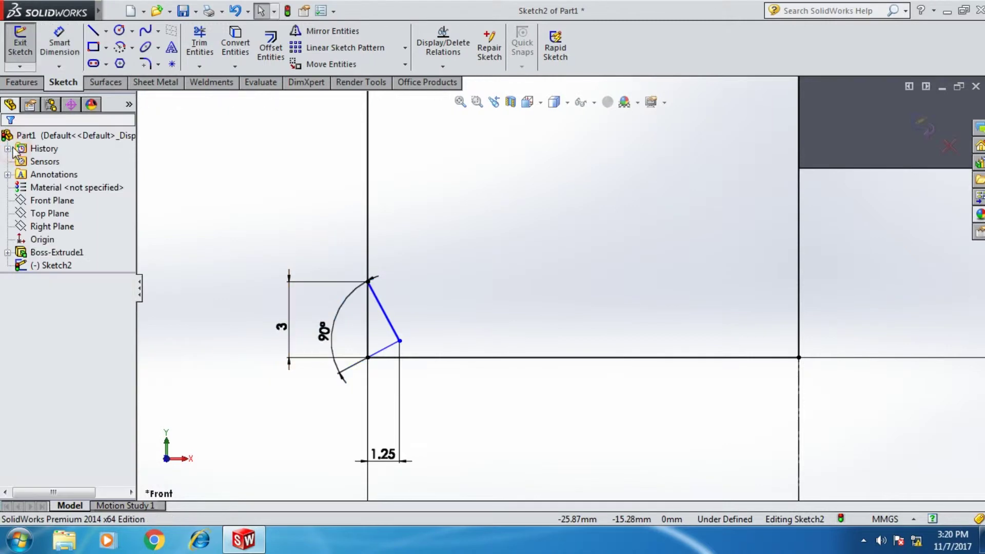
# Try a 0.67 mm corner-to-tip dimension and cancel it to avoid over-defining Sketch2
pyautogui.click(172, 64)
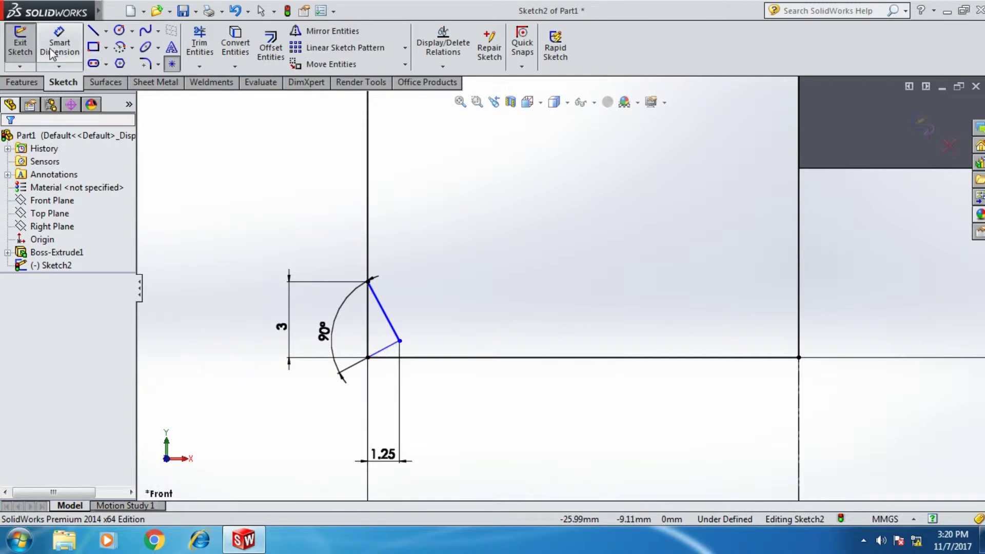
pyautogui.click(200, 46)
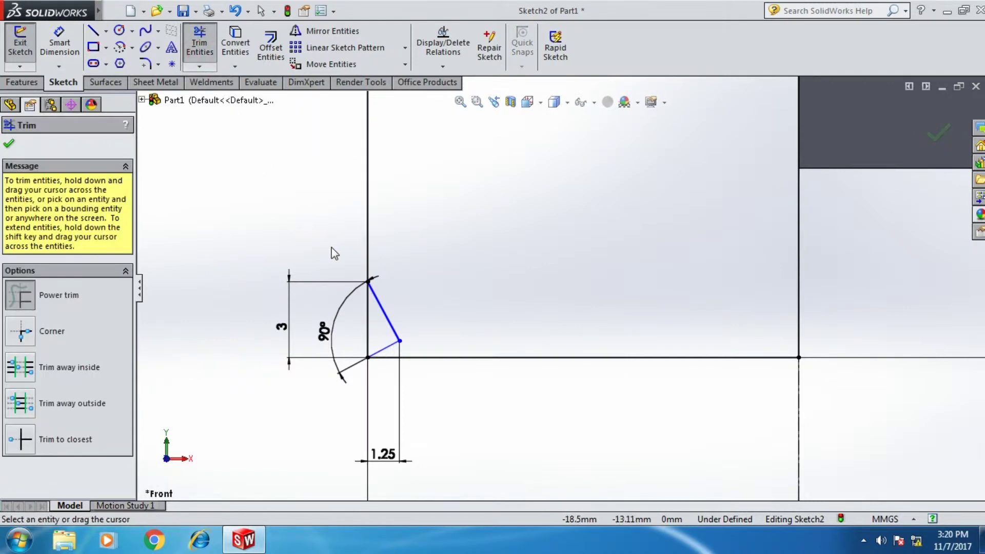
pyautogui.click(59, 40)
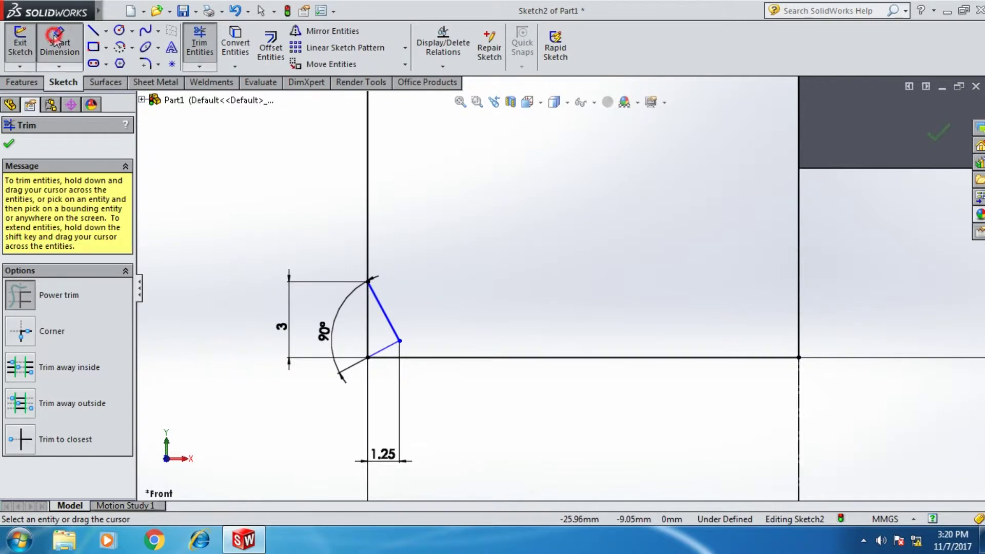
pyautogui.click(368, 358)
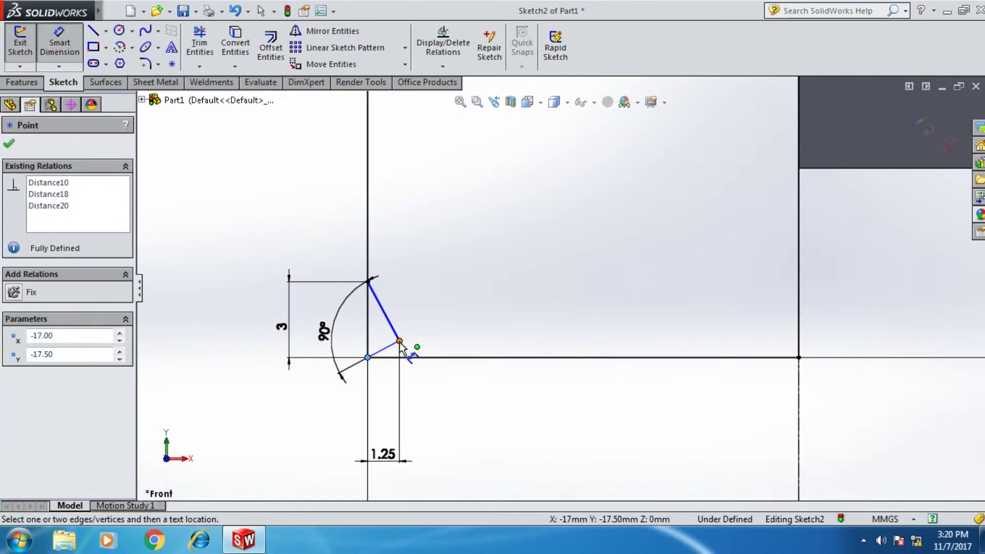
pyautogui.click(399, 341)
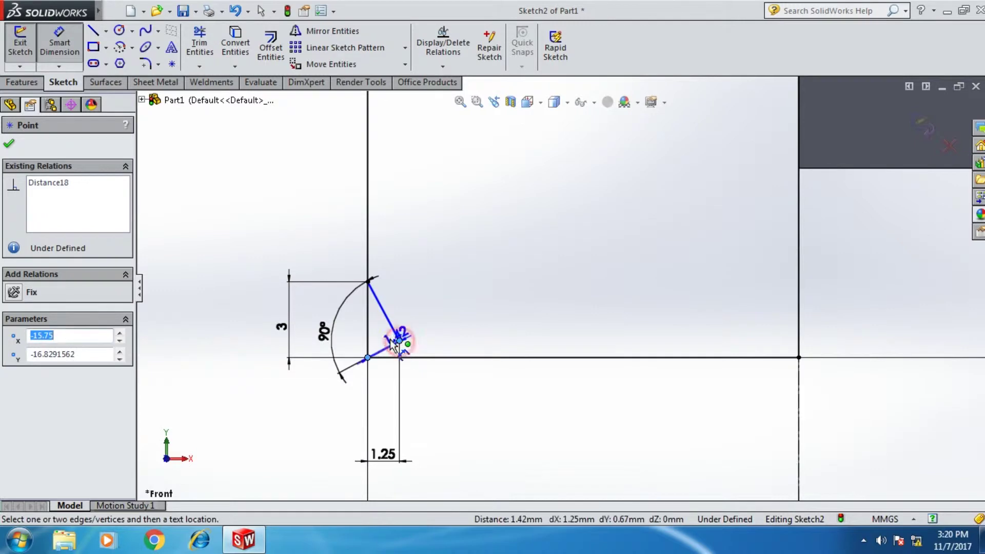
pyautogui.click(262, 354)
pyautogui.click(530, 380)
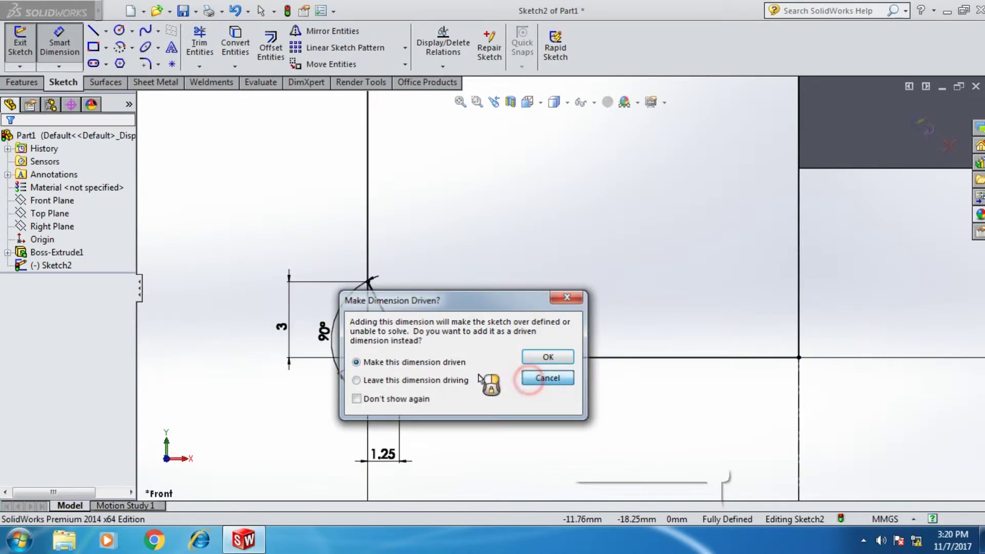
pyautogui.scroll(1, 493, 395)
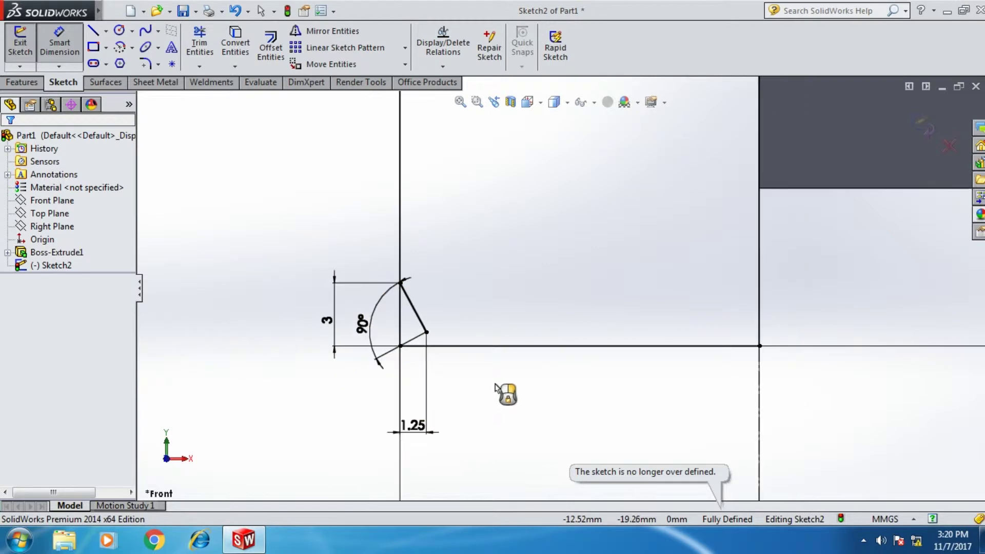
pyautogui.scroll(2, 506, 392)
pyautogui.scroll(2, 594, 352)
pyautogui.scroll(-2, 611, 326)
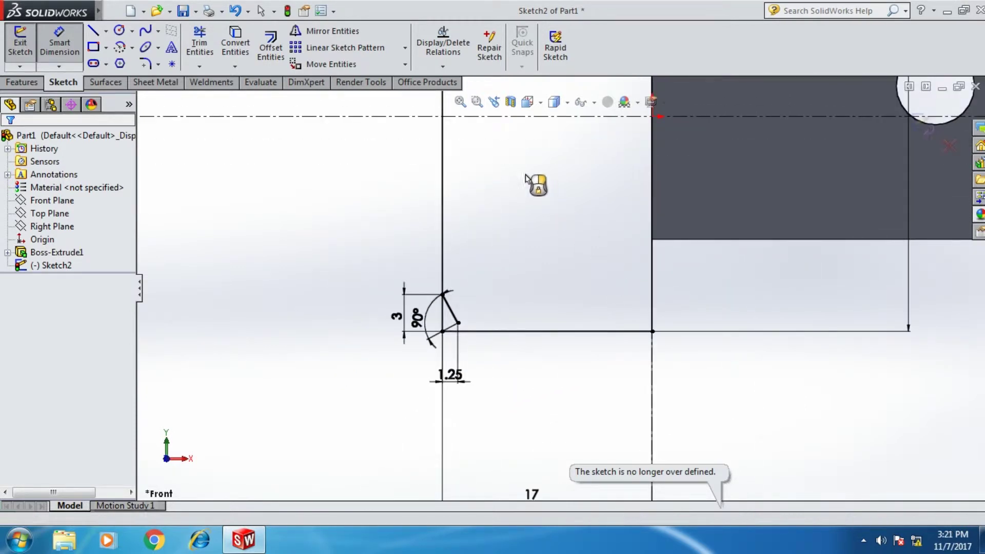
# Set up a linear sketch pattern with 11 Direction 2 instances at 3 mm spacing
pyautogui.click(329, 54)
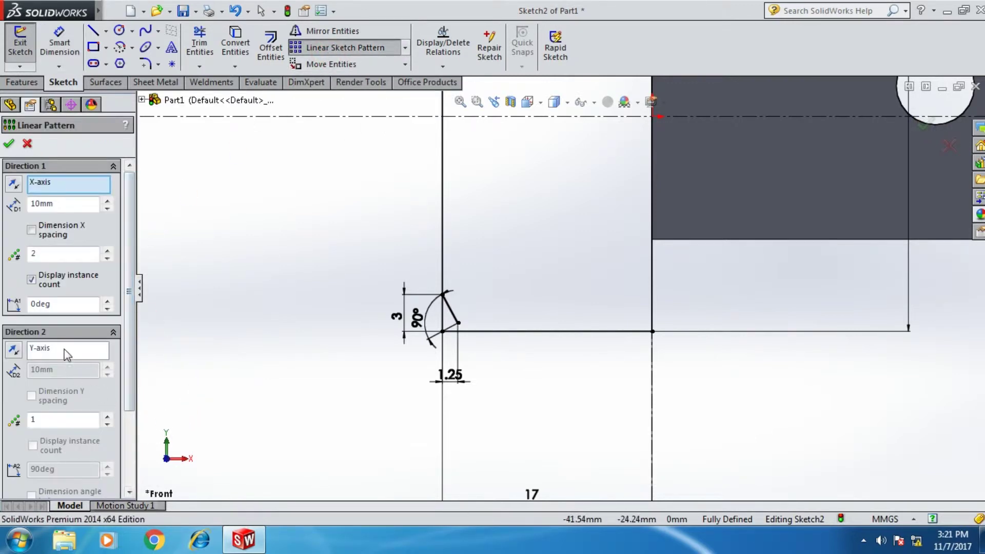
pyautogui.moveTo(42, 253); pyautogui.dragTo(25, 258)
pyautogui.write('1')
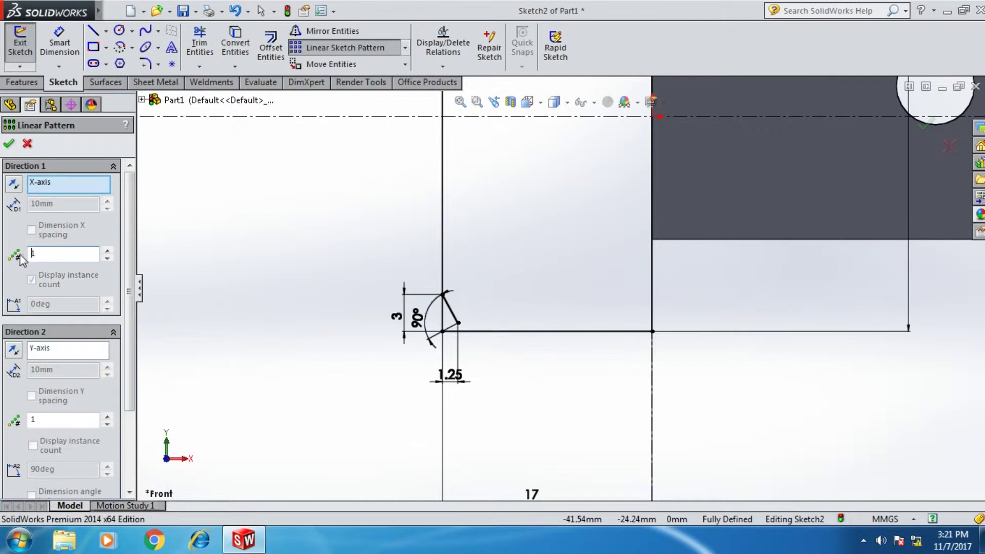
pyautogui.moveTo(68, 421); pyautogui.dragTo(26, 421)
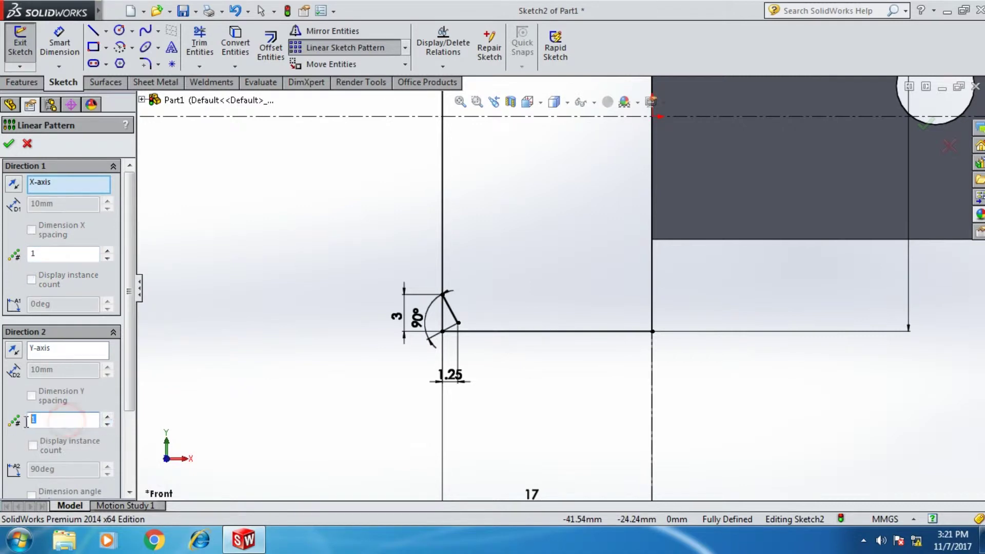
pyautogui.click(53, 354)
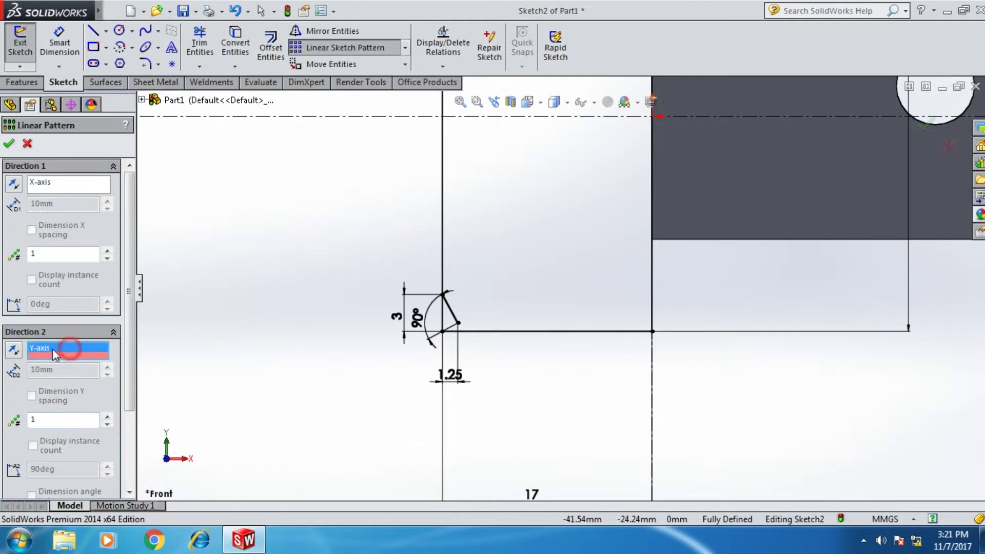
pyautogui.moveTo(72, 421); pyautogui.dragTo(19, 424)
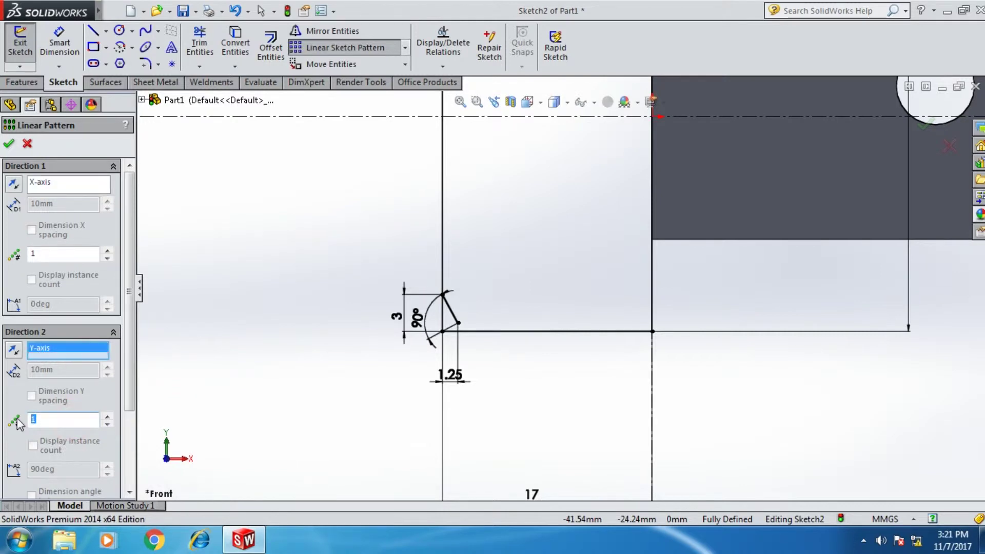
pyautogui.write('1')
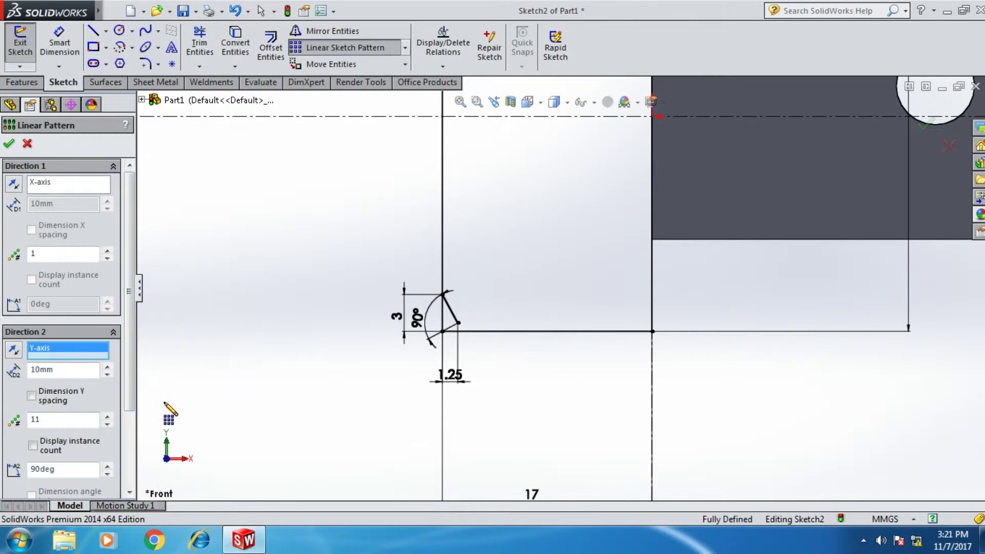
pyautogui.moveTo(61, 371); pyautogui.dragTo(21, 372)
pyautogui.write('3')
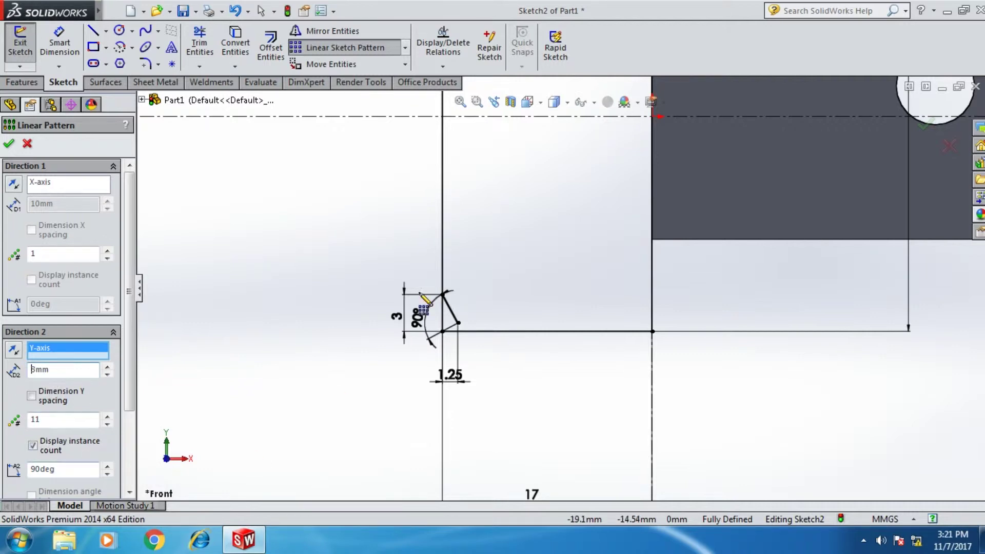
pyautogui.scroll(-2, 425, 302)
pyautogui.moveTo(129, 292); pyautogui.dragTo(129, 365)
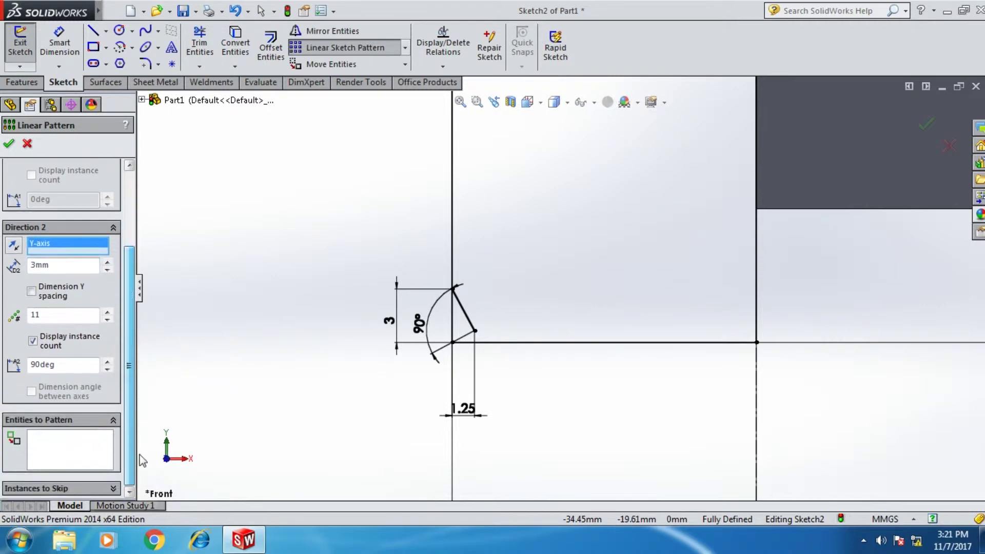
# Add tooth lines Line8 and Line9 to the pattern and confirm it
pyautogui.click(466, 326)
pyautogui.click(469, 324)
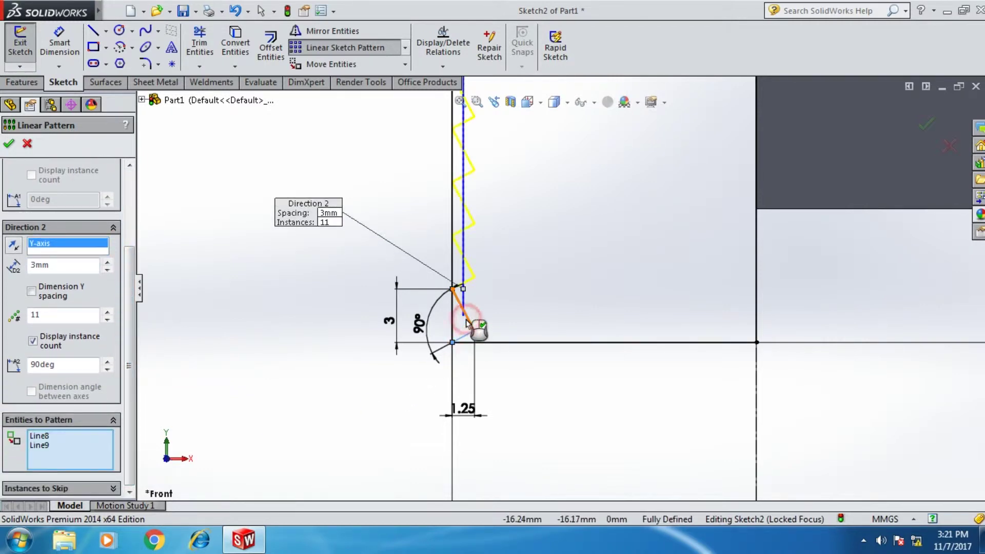
pyautogui.scroll(2, 468, 323)
pyautogui.scroll(3, 472, 329)
pyautogui.scroll(-1, 568, 209)
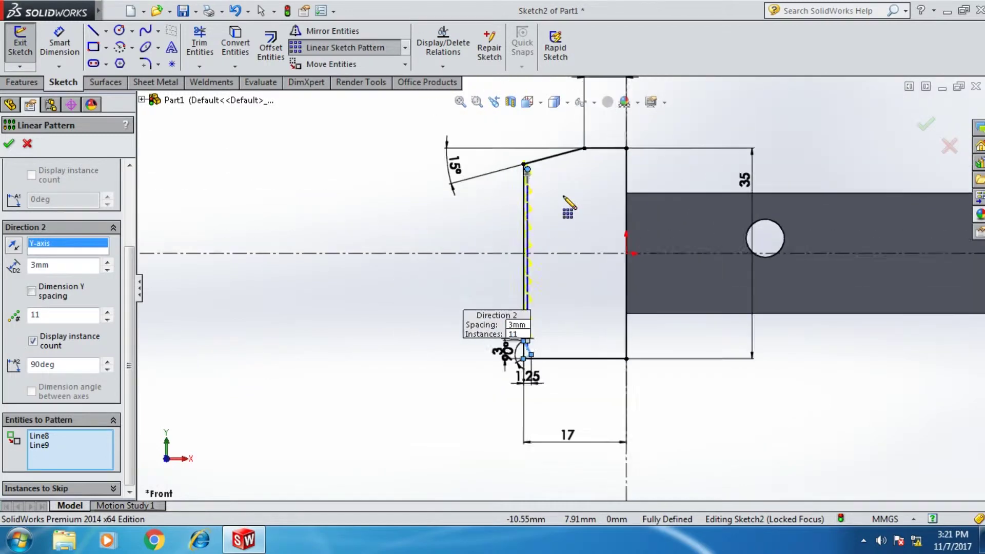
pyautogui.scroll(-2, 567, 209)
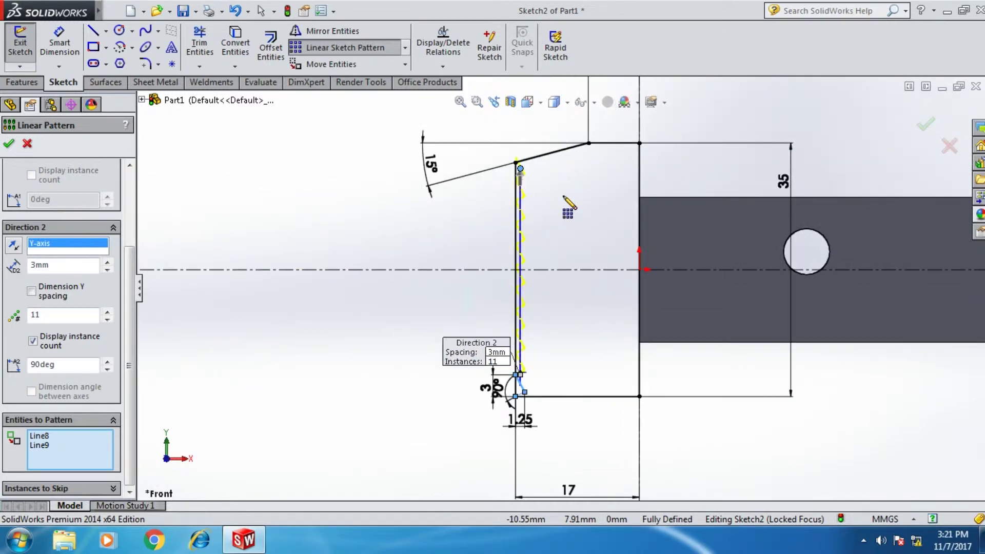
pyautogui.click(7, 147)
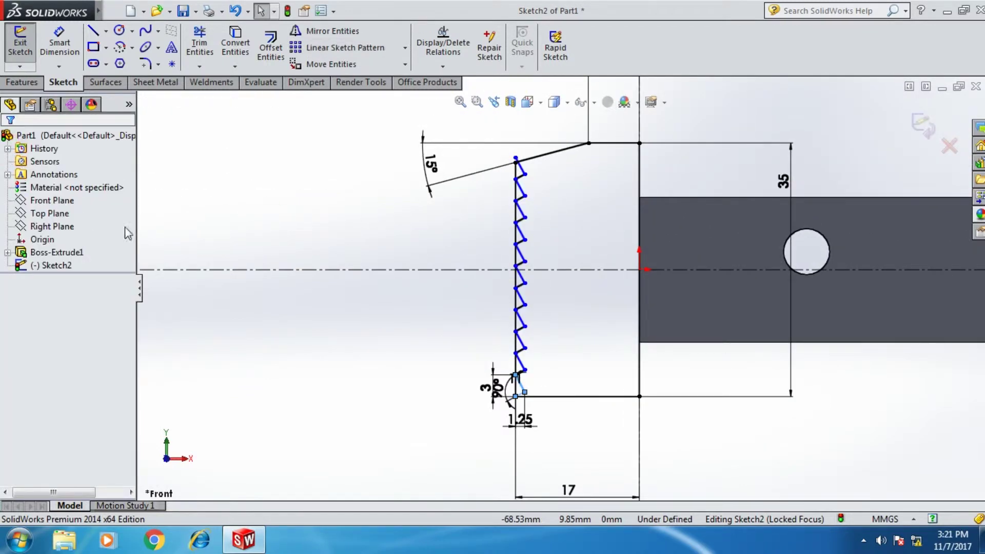
# Power-trim the first vertical line segments behind the teeth
pyautogui.click(198, 44)
pyautogui.scroll(-3, 527, 431)
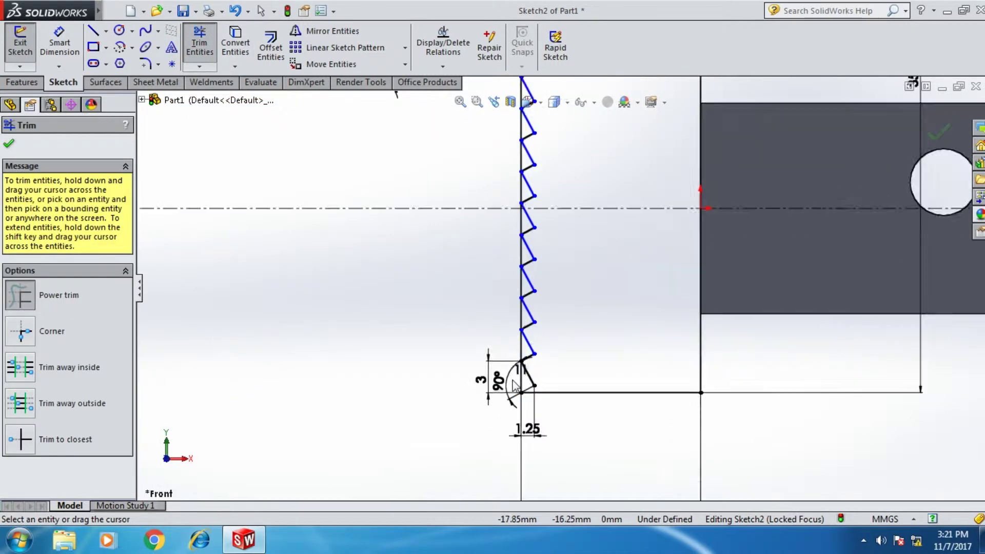
pyautogui.scroll(-2, 528, 410)
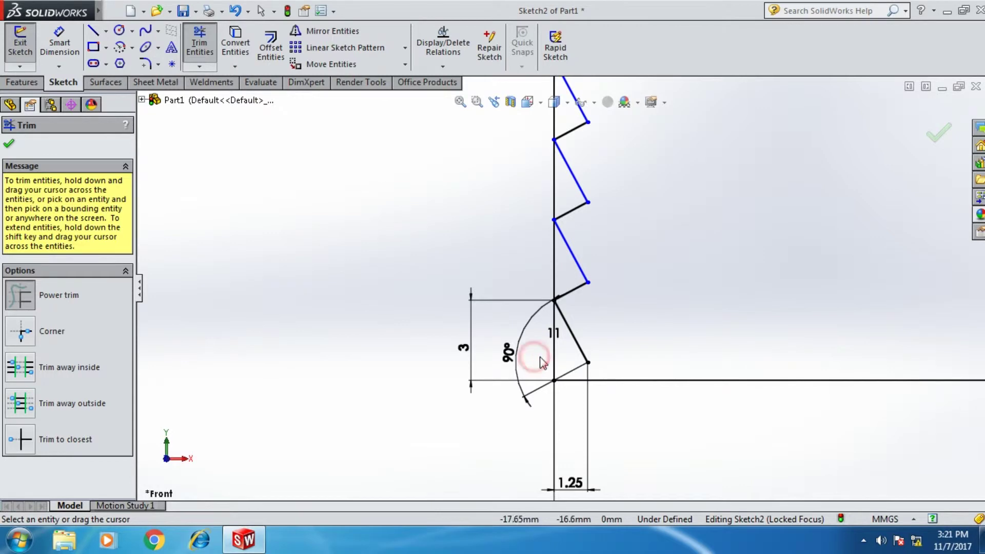
pyautogui.moveTo(535, 355); pyautogui.dragTo(564, 359)
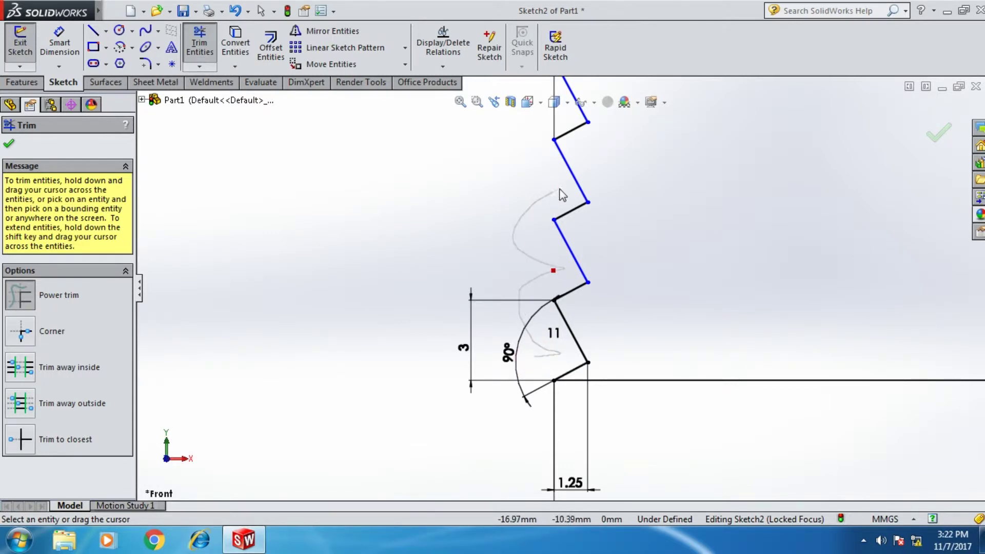
pyautogui.moveTo(557, 122); pyautogui.dragTo(552, 154)
pyautogui.scroll(1, 542, 233)
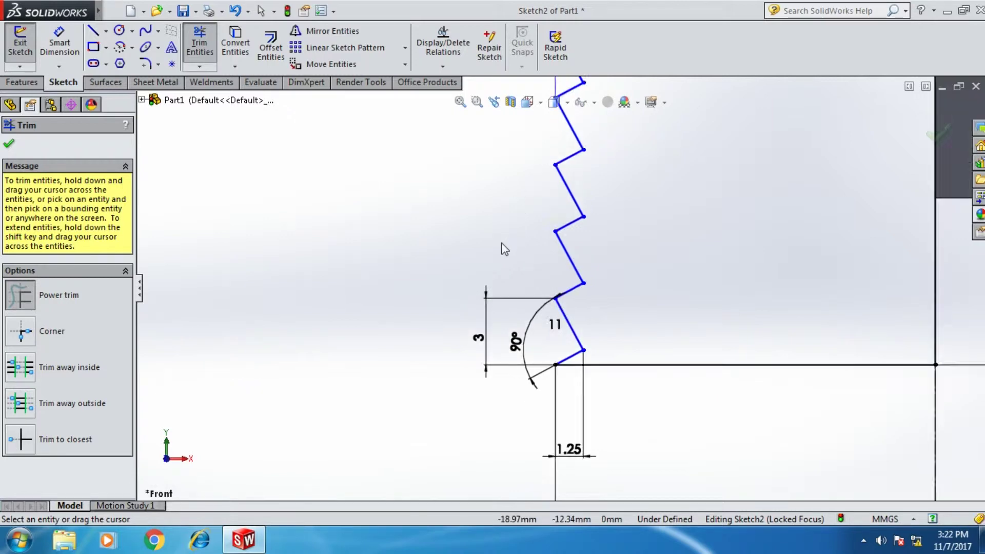
pyautogui.scroll(2, 543, 233)
pyautogui.scroll(2, 543, 233)
pyautogui.scroll(-5, 543, 233)
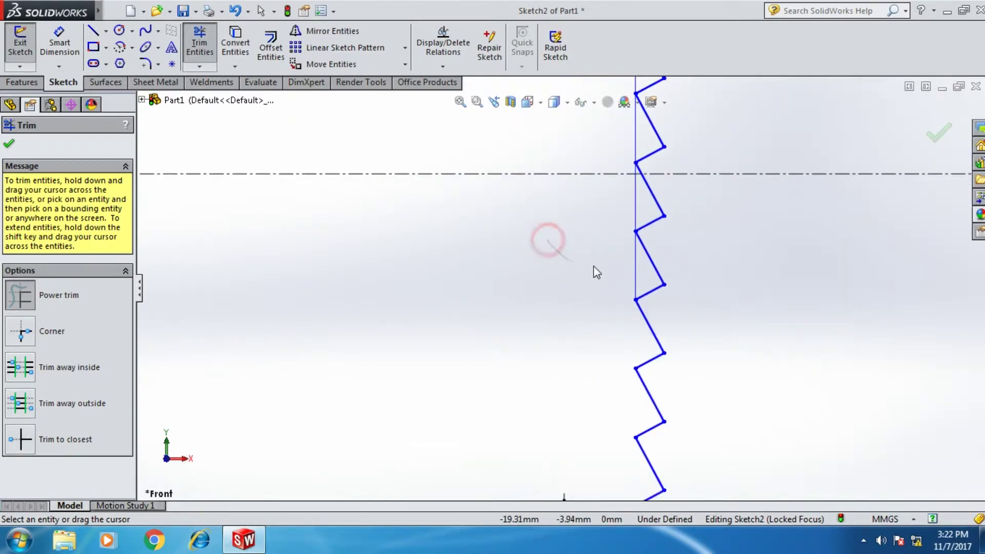
pyautogui.moveTo(593, 266); pyautogui.dragTo(639, 200)
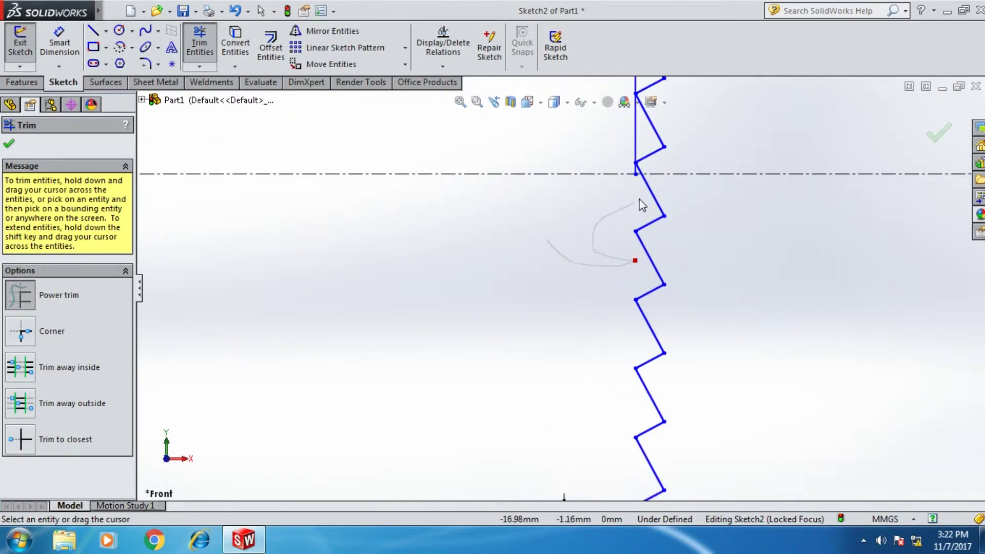
# Trim the remaining vertical segments and leftover stubs behind the zigzag
pyautogui.scroll(-8, 630, 169)
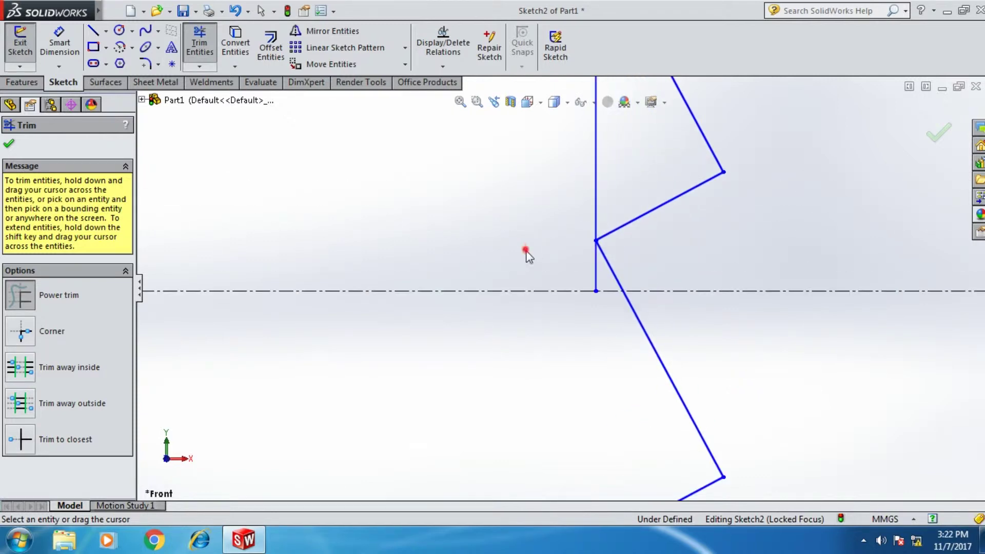
pyautogui.moveTo(595, 279); pyautogui.dragTo(599, 277)
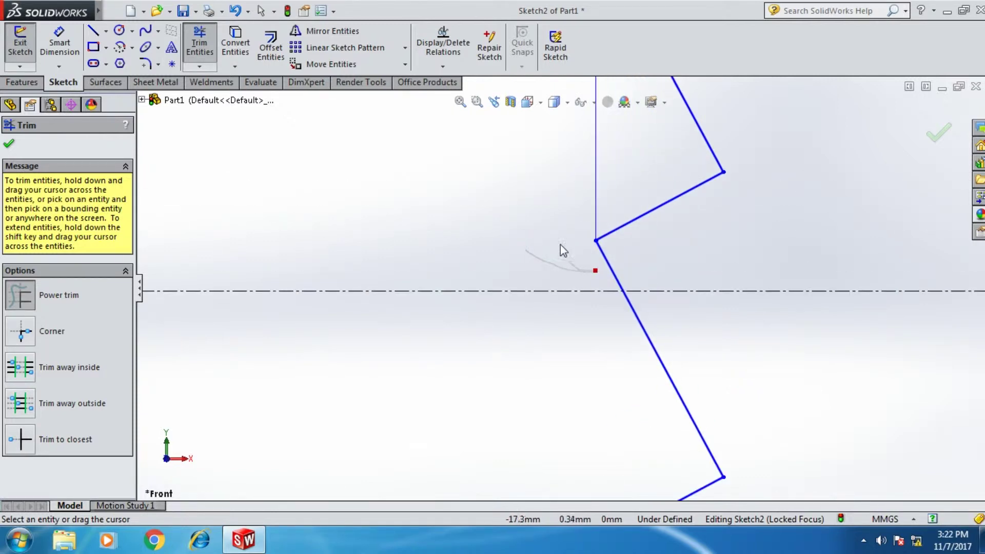
pyautogui.scroll(8, 590, 242)
pyautogui.scroll(3, 590, 242)
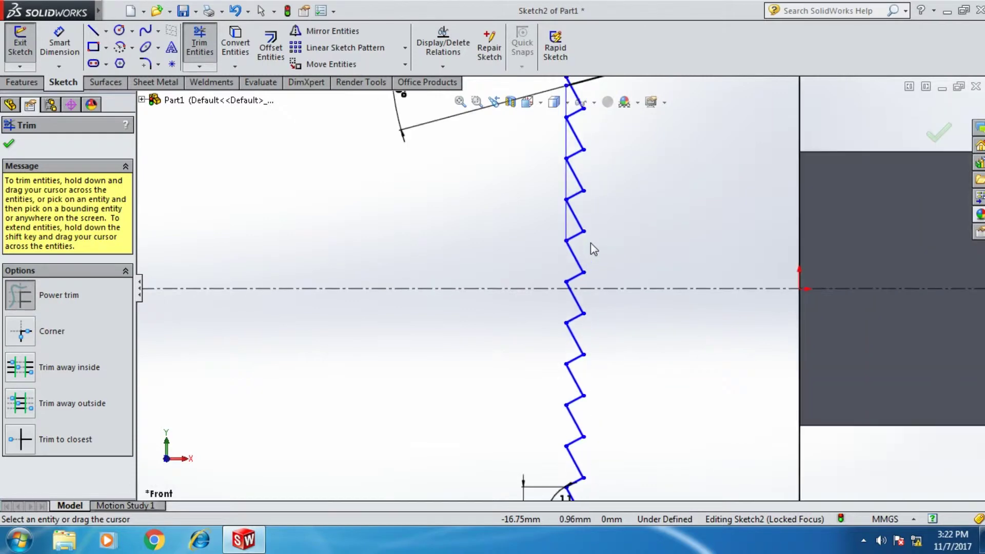
pyautogui.scroll(-3, 569, 154)
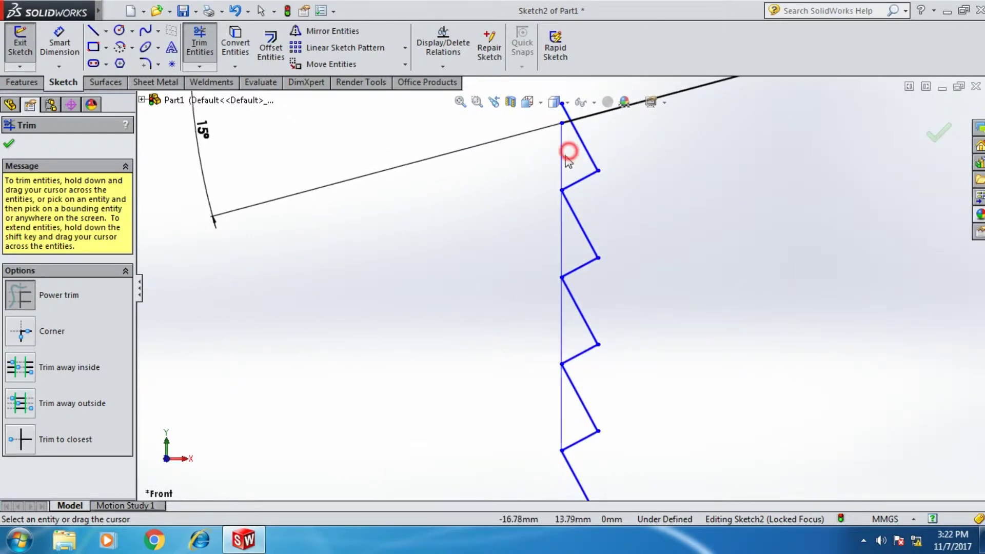
pyautogui.moveTo(567, 156); pyautogui.dragTo(539, 177)
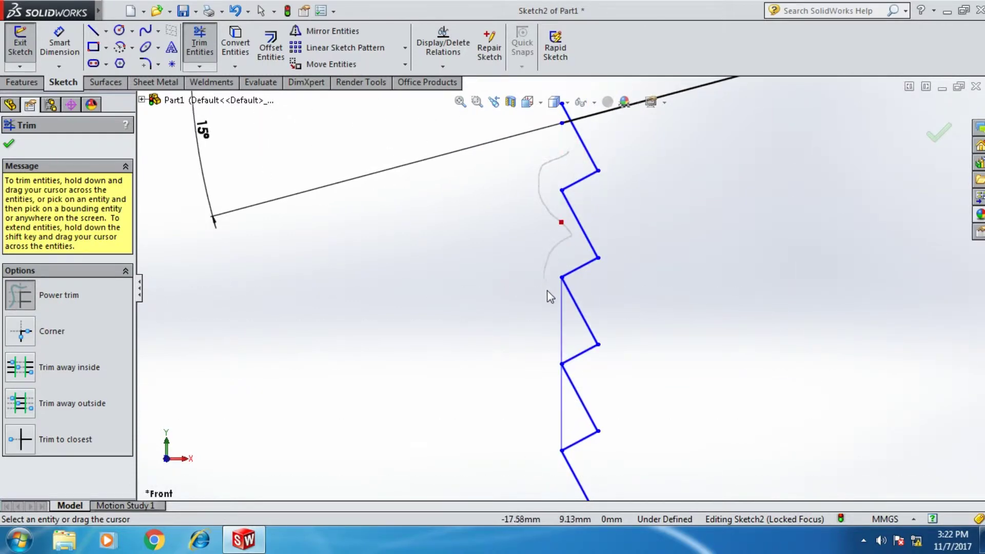
pyautogui.moveTo(549, 296); pyautogui.dragTo(570, 333)
pyautogui.moveTo(546, 399); pyautogui.dragTo(569, 406)
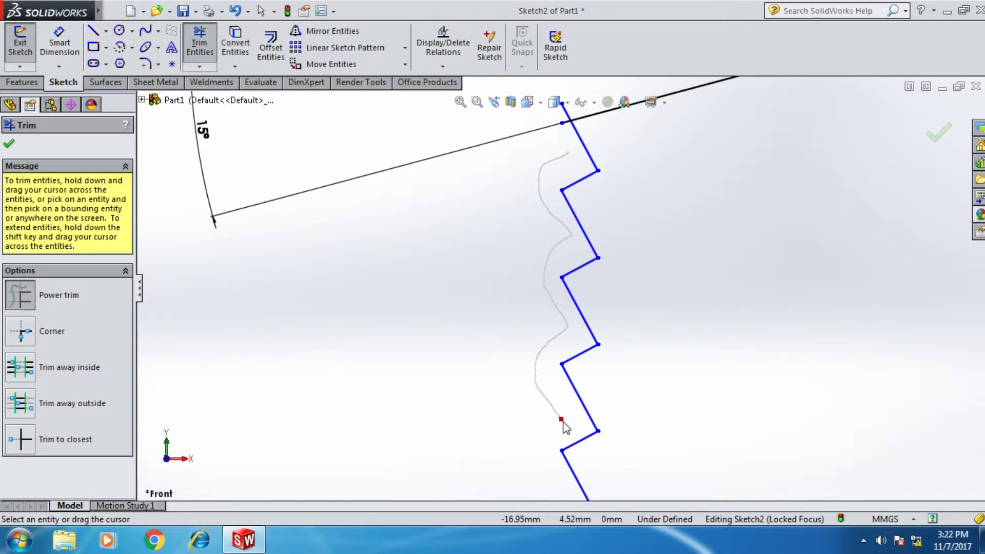
pyautogui.moveTo(491, 130); pyautogui.dragTo(535, 125)
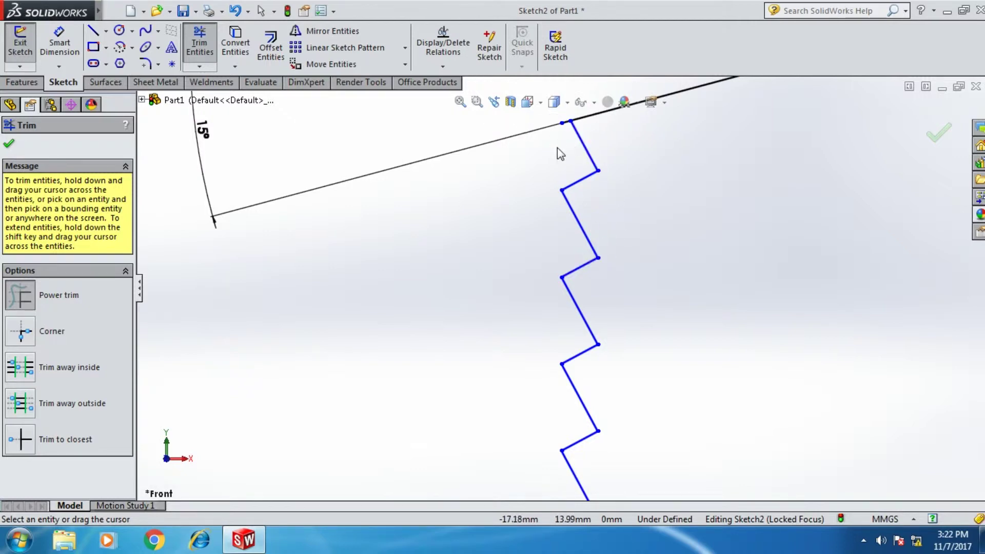
pyautogui.moveTo(567, 149); pyautogui.dragTo(567, 127)
pyautogui.scroll(5, 565, 220)
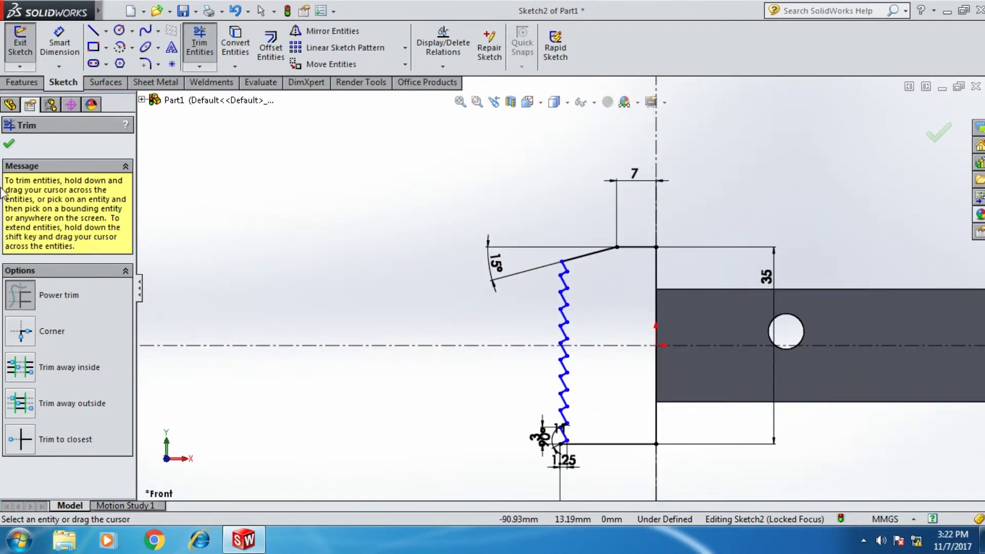
# Close the trim tool and select the lower inner tooth points of the zigzag
pyautogui.click(10, 146)
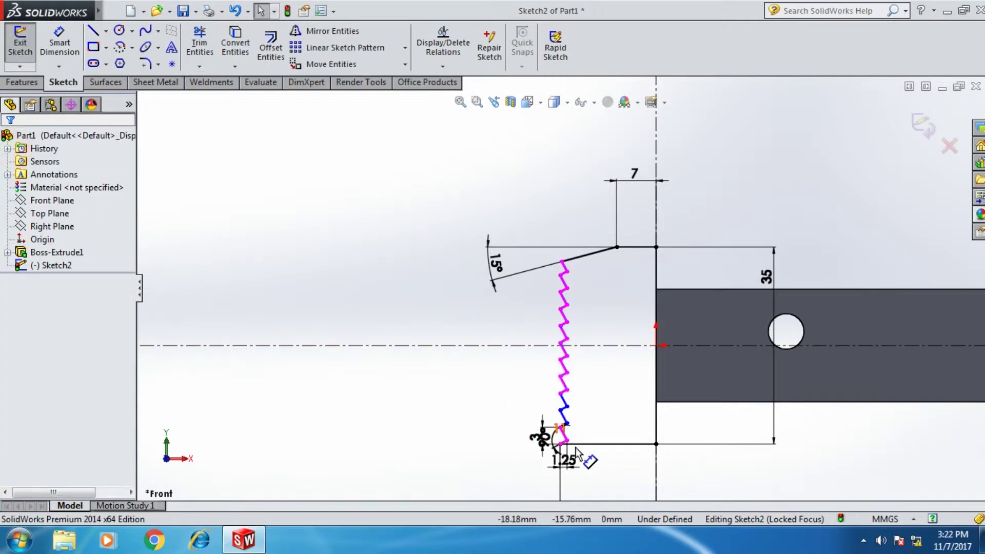
pyautogui.scroll(-2, 543, 441)
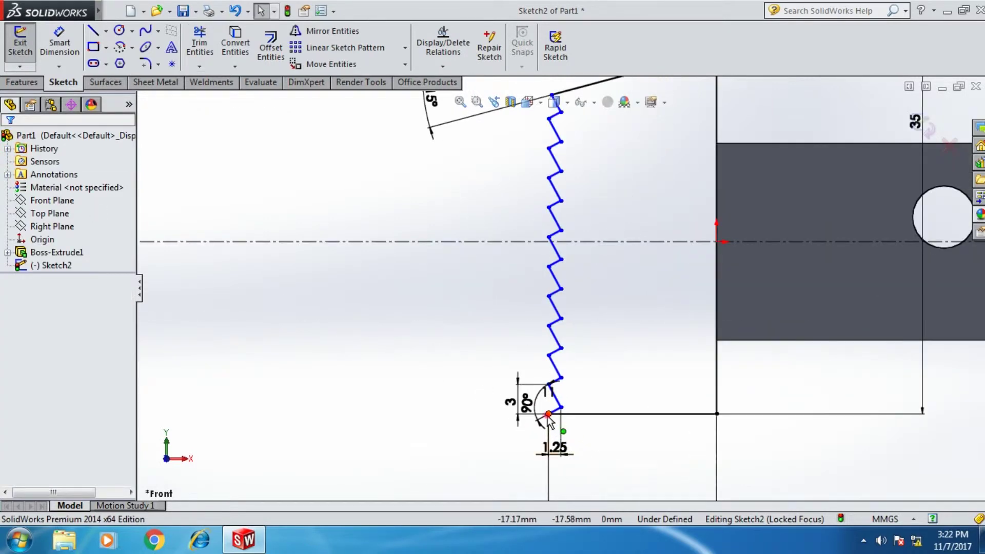
pyautogui.click(548, 414)
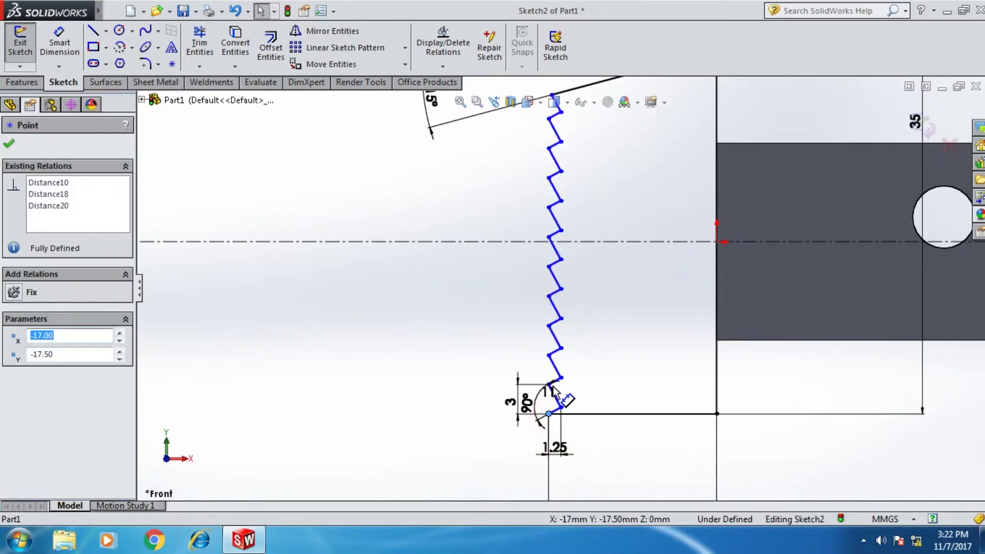
pyautogui.scroll(-2, 554, 392)
pyautogui.scroll(-2, 549, 354)
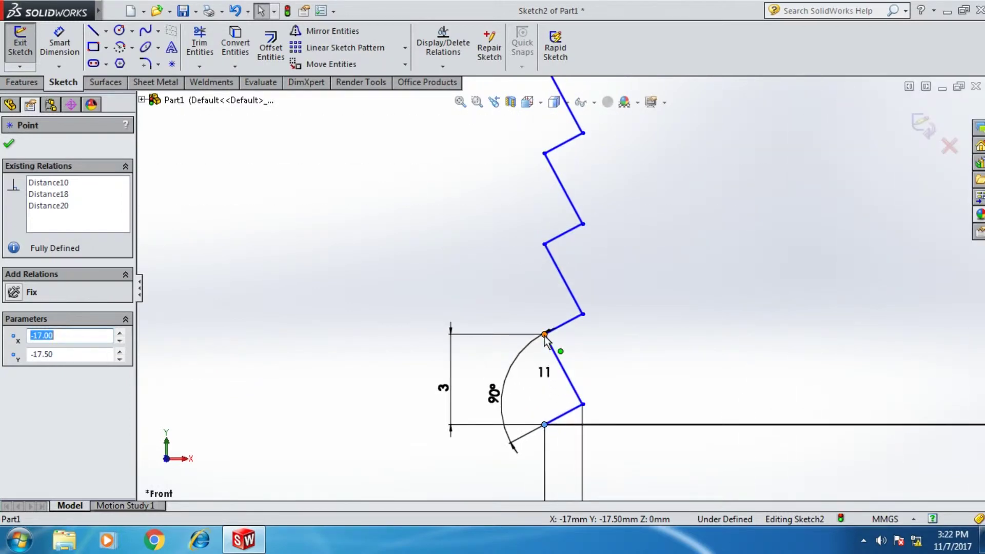
pyautogui.keyDown('ctrl'); pyautogui.click(544, 334); pyautogui.keyUp('ctrl')
pyautogui.scroll(2, 562, 289)
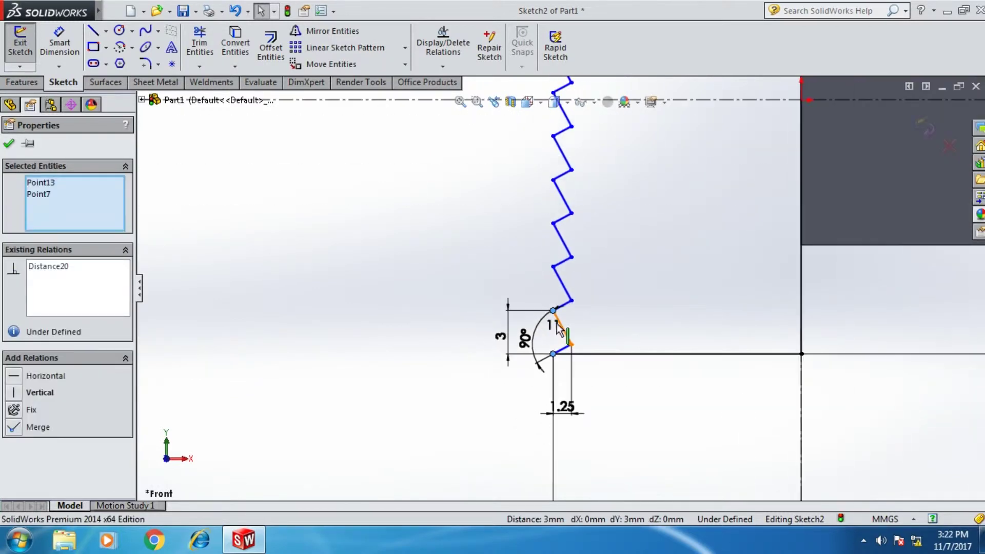
pyautogui.keyDown('ctrl'); pyautogui.click(553, 266); pyautogui.keyUp('ctrl')
pyautogui.keyDown('ctrl'); pyautogui.click(553, 224); pyautogui.keyUp('ctrl')
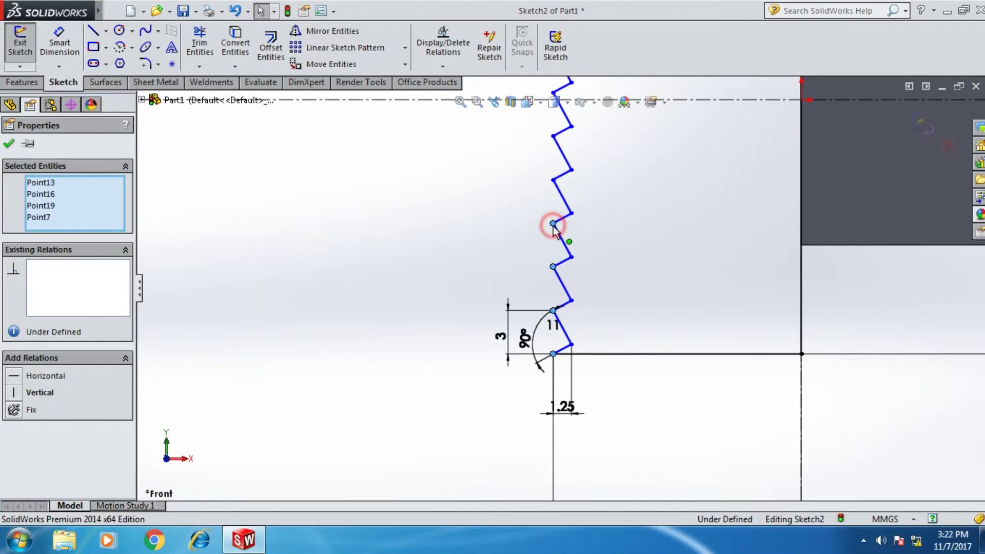
pyautogui.keyDown('ctrl'); pyautogui.click(553, 180); pyautogui.keyUp('ctrl')
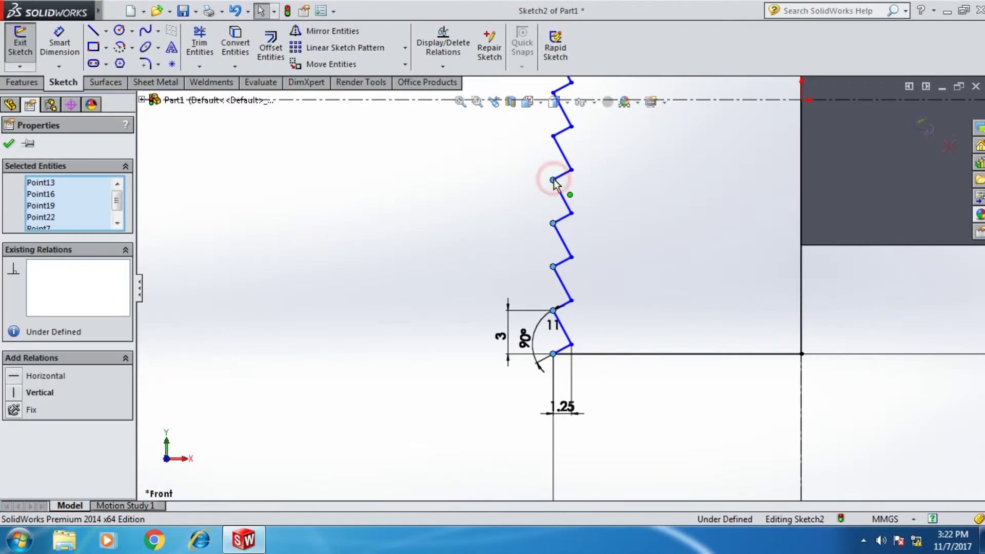
pyautogui.keyDown('ctrl'); pyautogui.click(553, 137); pyautogui.keyUp('ctrl')
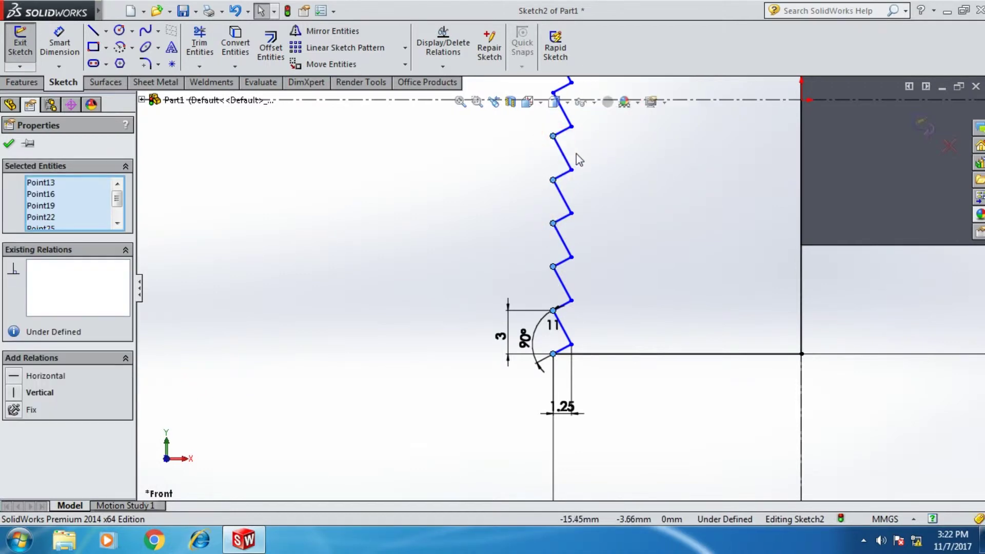
# Add the upper zigzag vertices and apply a Vertical relation, over-defining the sketch
pyautogui.keyDown('ctrl'); pyautogui.moveTo(579, 167); pyautogui.dragTo(544, 285, button='middle'); pyautogui.keyUp('ctrl')
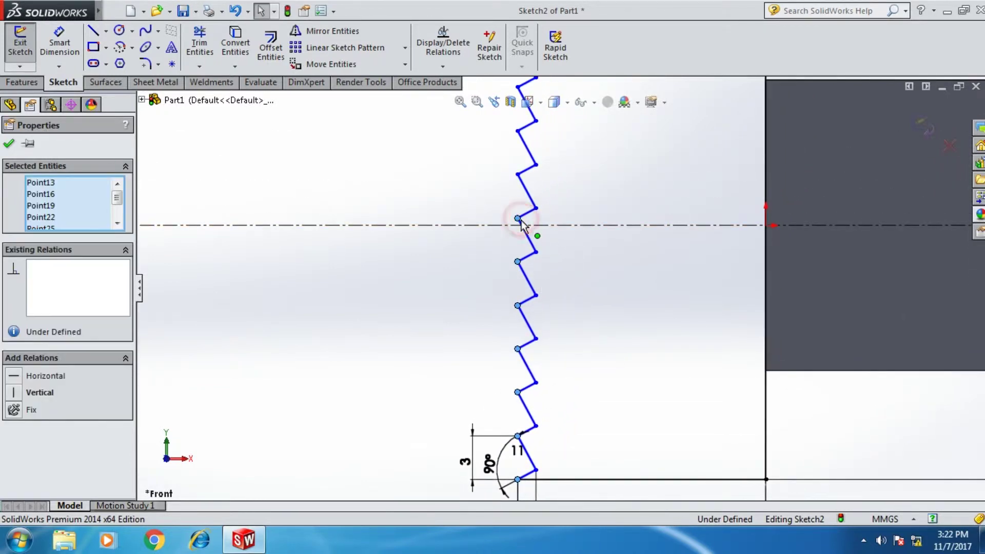
pyautogui.keyDown('ctrl'); pyautogui.click(518, 175); pyautogui.keyUp('ctrl')
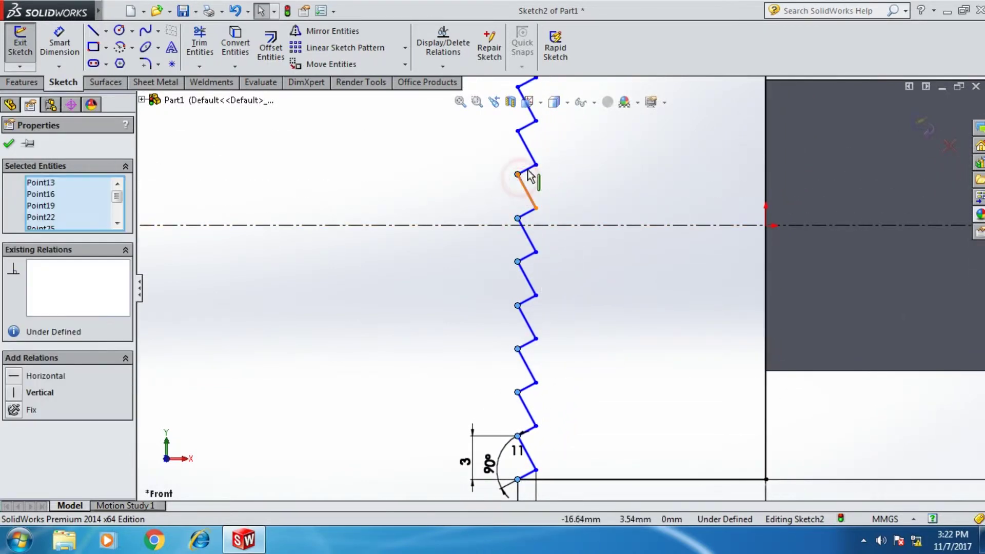
pyautogui.keyDown('ctrl'); pyautogui.click(517, 132); pyautogui.keyUp('ctrl')
pyautogui.keyDown('ctrl'); pyautogui.moveTo(559, 154); pyautogui.dragTo(552, 307, button='middle'); pyautogui.keyUp('ctrl')
pyautogui.keyDown('ctrl'); pyautogui.click(508, 240); pyautogui.keyUp('ctrl')
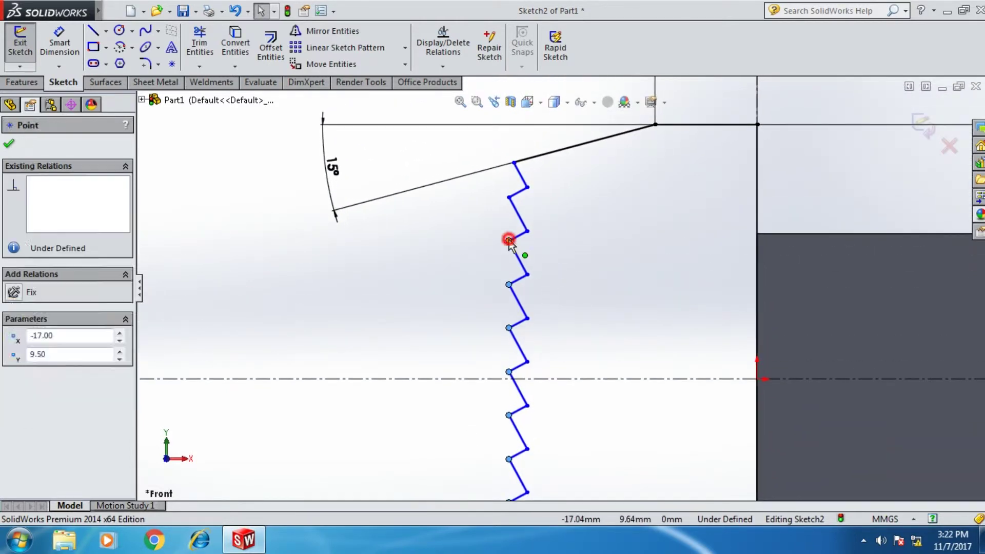
pyautogui.keyDown('ctrl'); pyautogui.click(508, 198); pyautogui.keyUp('ctrl')
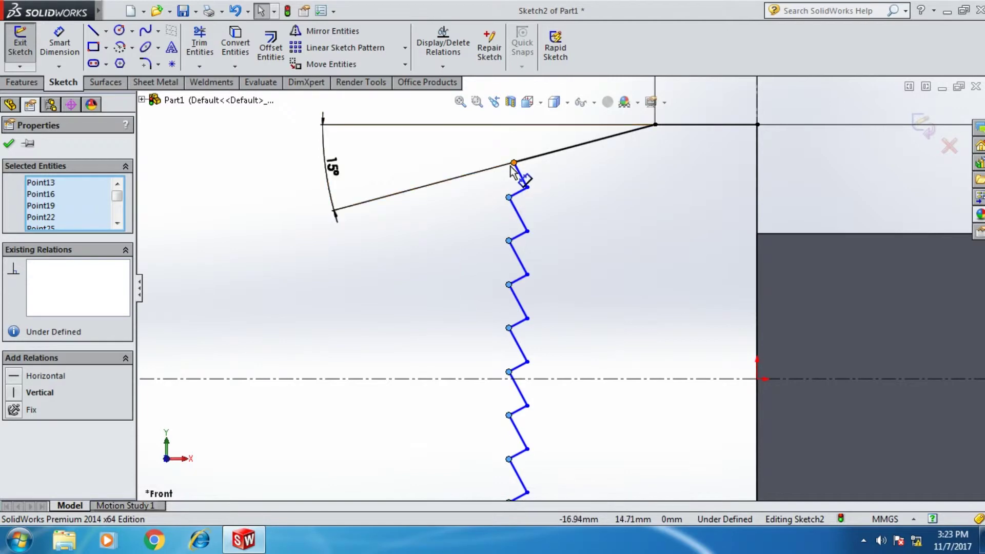
pyautogui.keyDown('ctrl'); pyautogui.click(514, 163); pyautogui.keyUp('ctrl')
pyautogui.scroll(3, 577, 382)
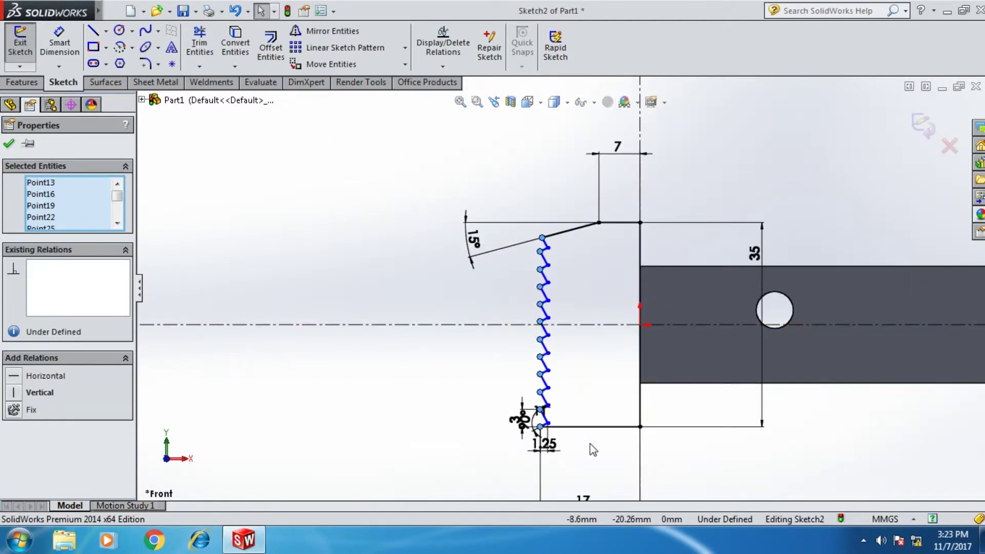
pyautogui.scroll(-2, 589, 451)
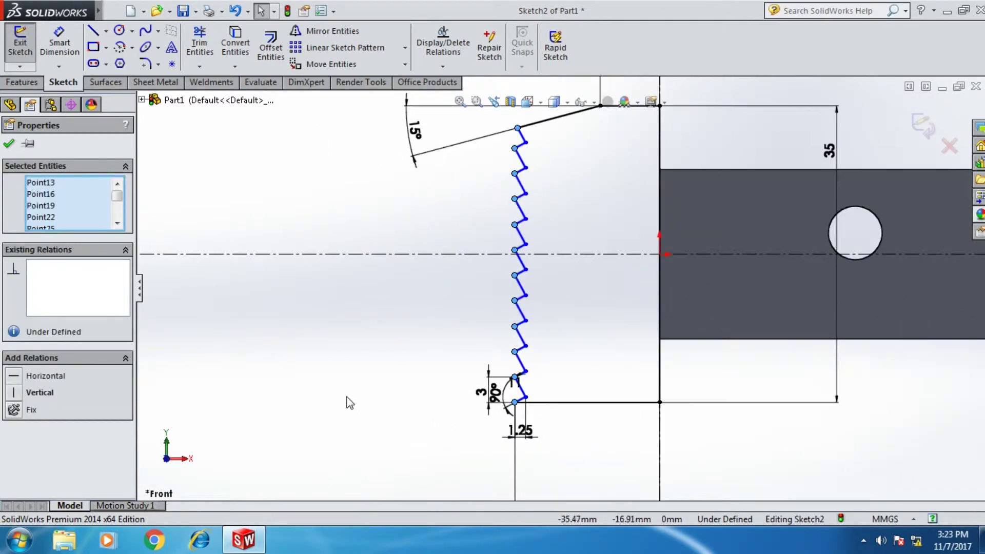
pyautogui.click(19, 393)
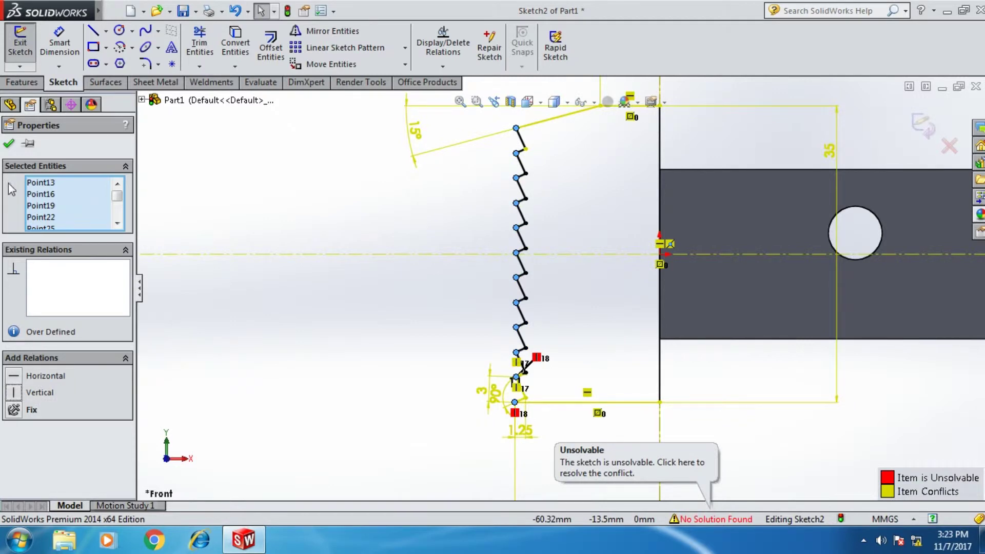
# Zoom to the conflict and delete the 17 mm dimension so Sketch2 solves
pyautogui.click(8, 144)
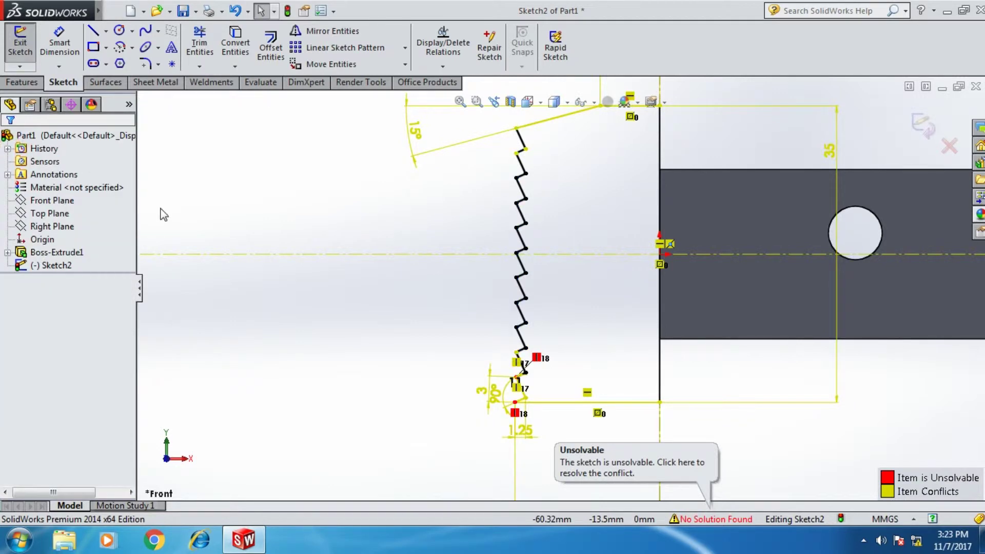
pyautogui.scroll(2, 546, 305)
pyautogui.scroll(3, 563, 361)
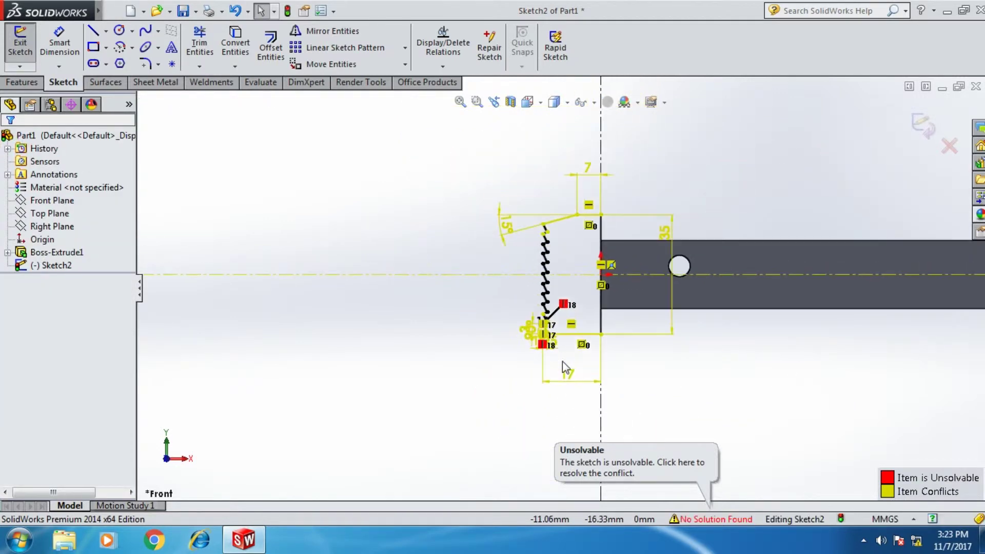
pyautogui.scroll(-1, 538, 336)
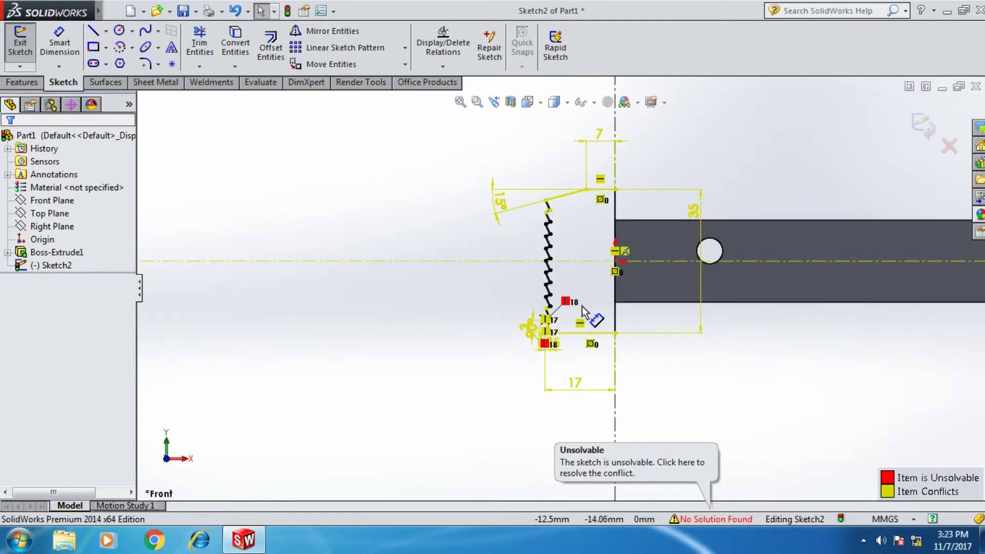
pyautogui.scroll(-2, 582, 306)
pyautogui.scroll(-1, 574, 352)
pyautogui.scroll(-2, 575, 352)
pyautogui.scroll(-1, 502, 343)
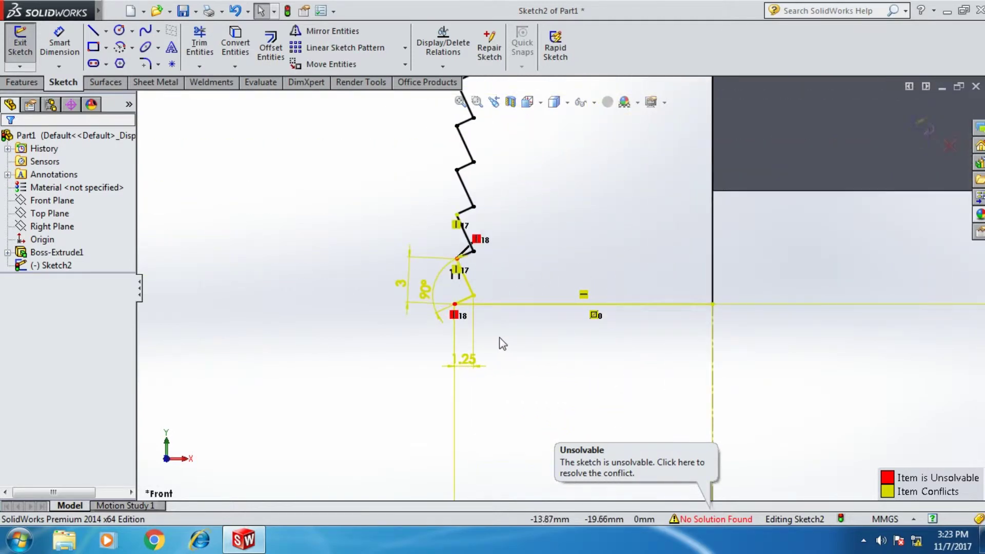
pyautogui.click(477, 363)
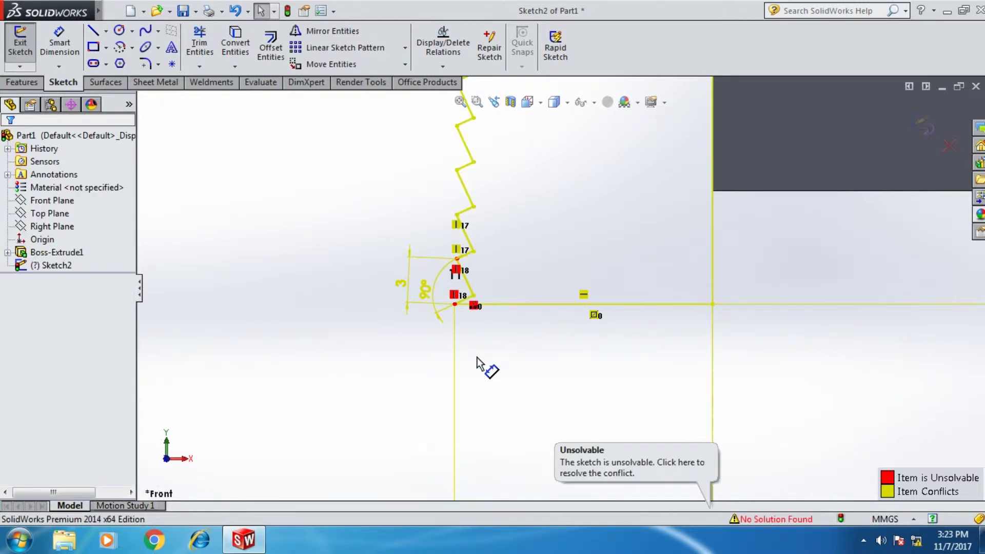
pyautogui.scroll(3, 508, 380)
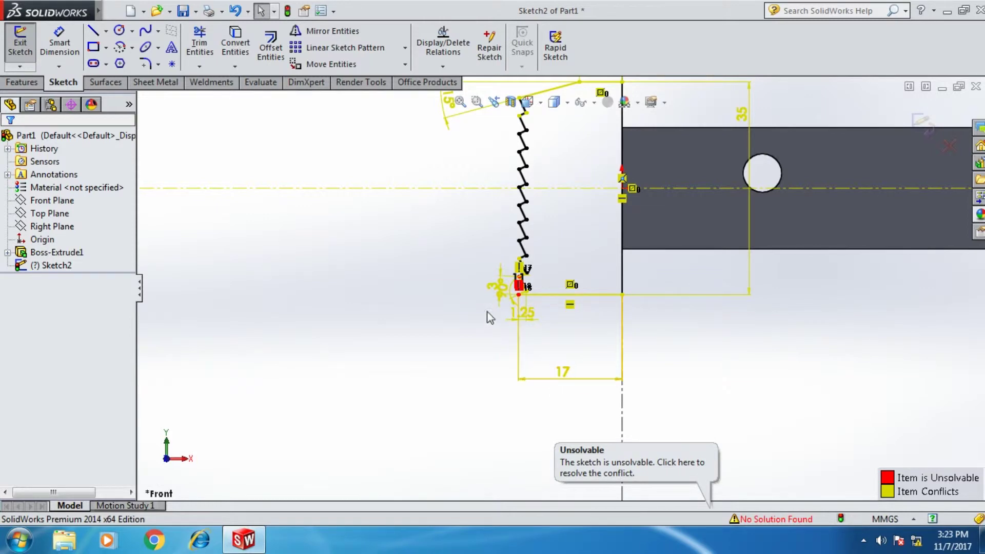
pyautogui.click(565, 374)
pyautogui.press('Delete')
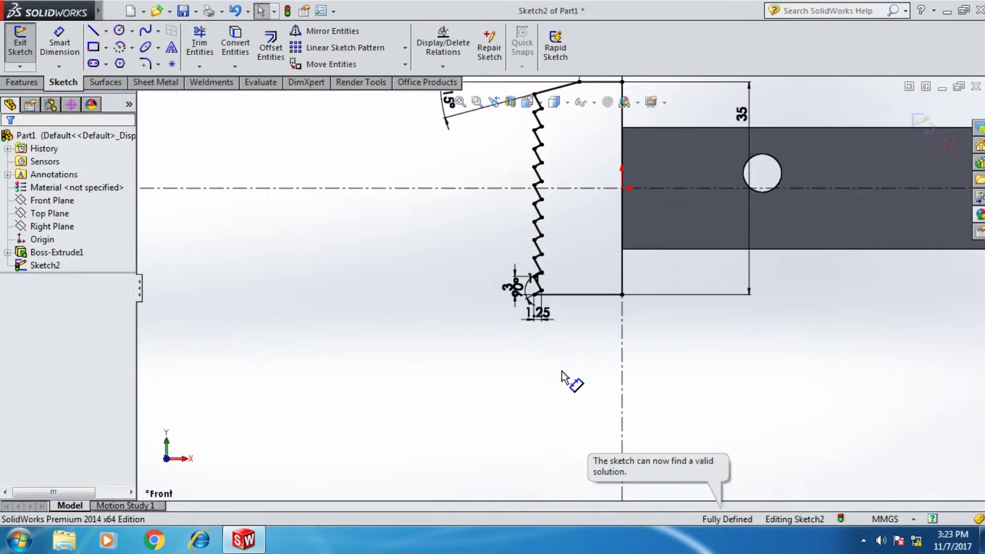
pyautogui.scroll(-3, 627, 284)
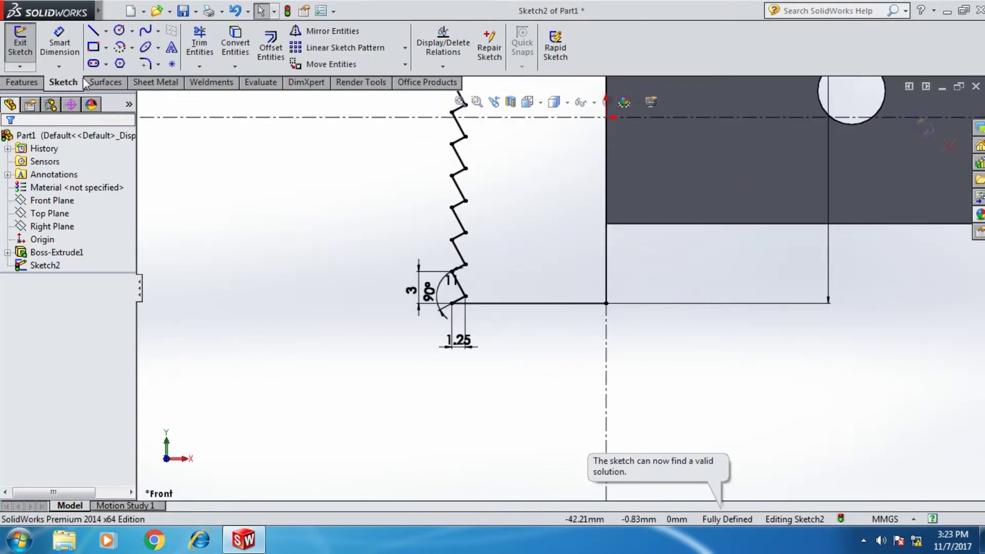
# Dimension the bottom edge, cancel the 14.46 driven dimension, and restore the 17 mm dimension
pyautogui.click(59, 43)
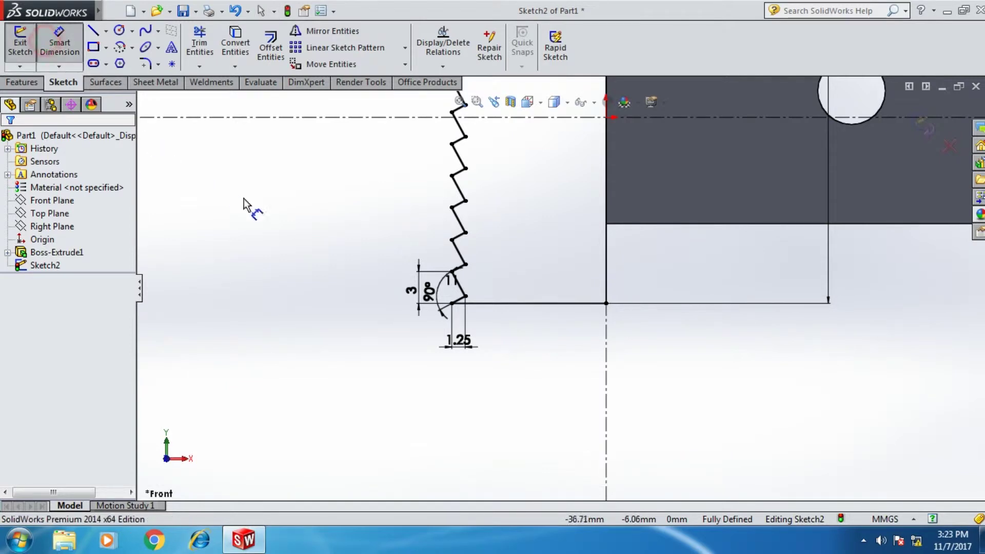
pyautogui.click(481, 307)
pyautogui.click(504, 374)
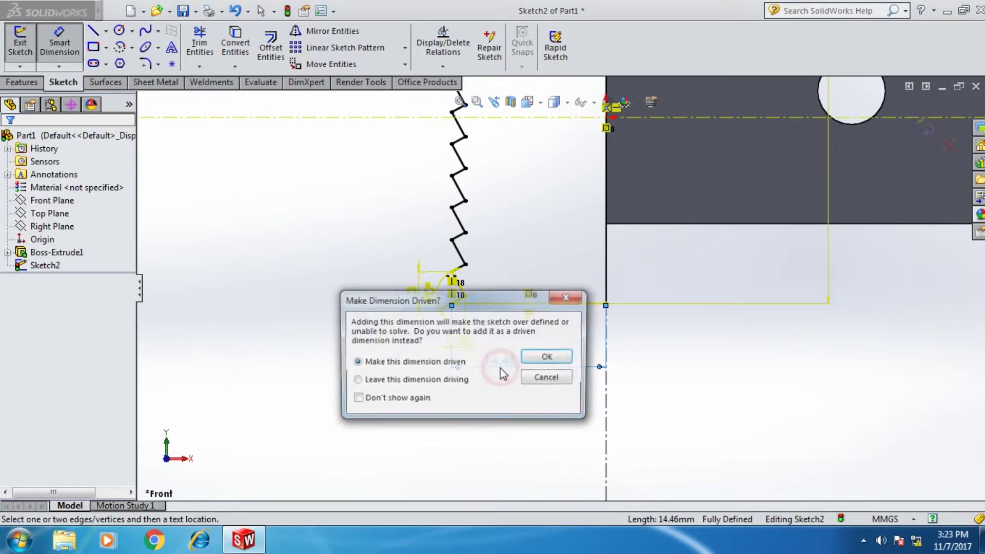
pyautogui.click(533, 379)
pyautogui.press('Escape')
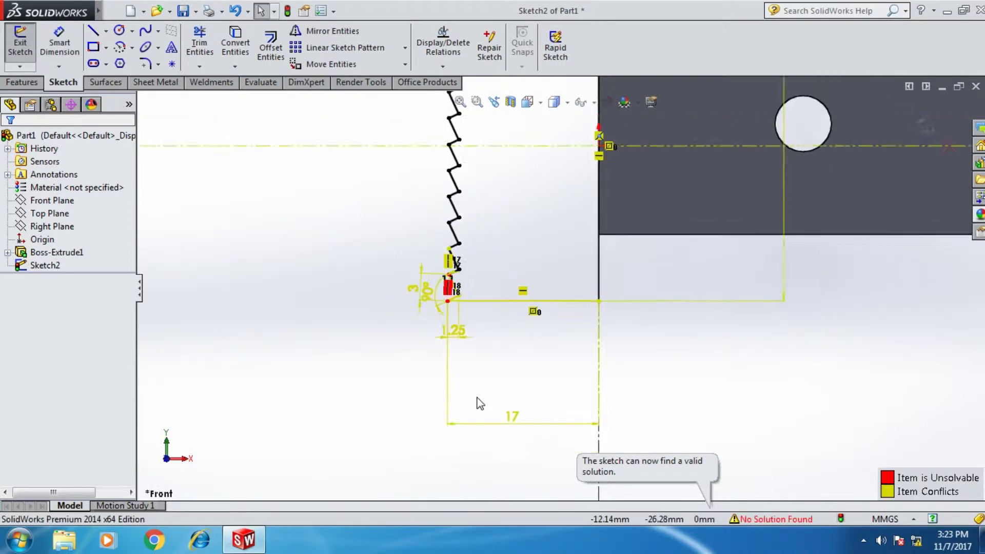
# Try a Vertical relation on all zigzag points, then undo it and clear the selection
pyautogui.press('f')
pyautogui.moveTo(501, 95); pyautogui.dragTo(462, 286)
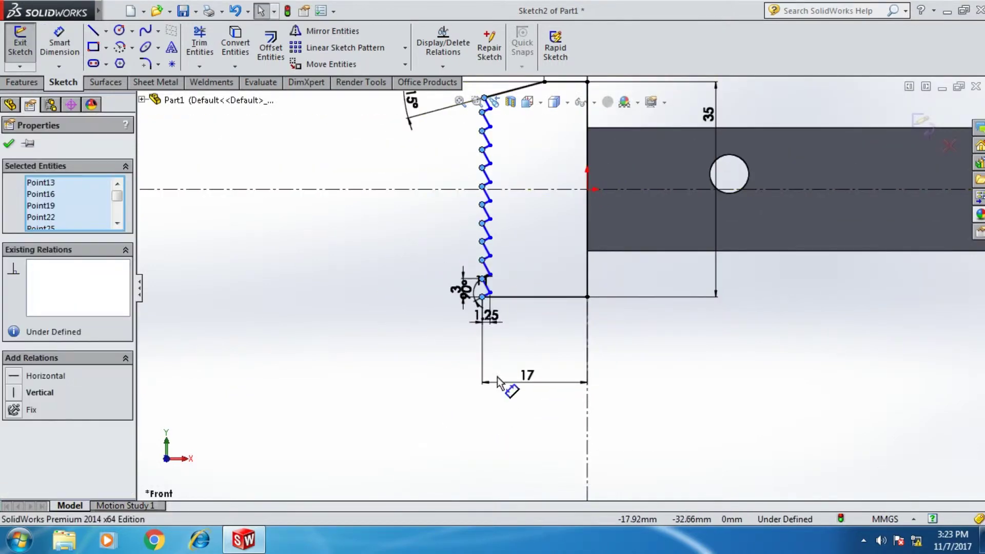
pyautogui.click(42, 393)
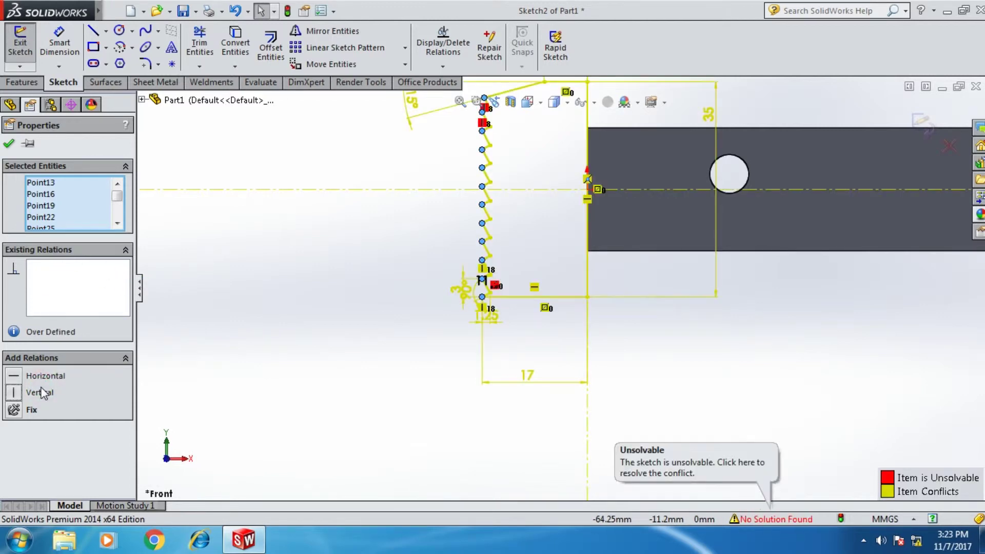
pyautogui.hotkey('ctrl', 'z')
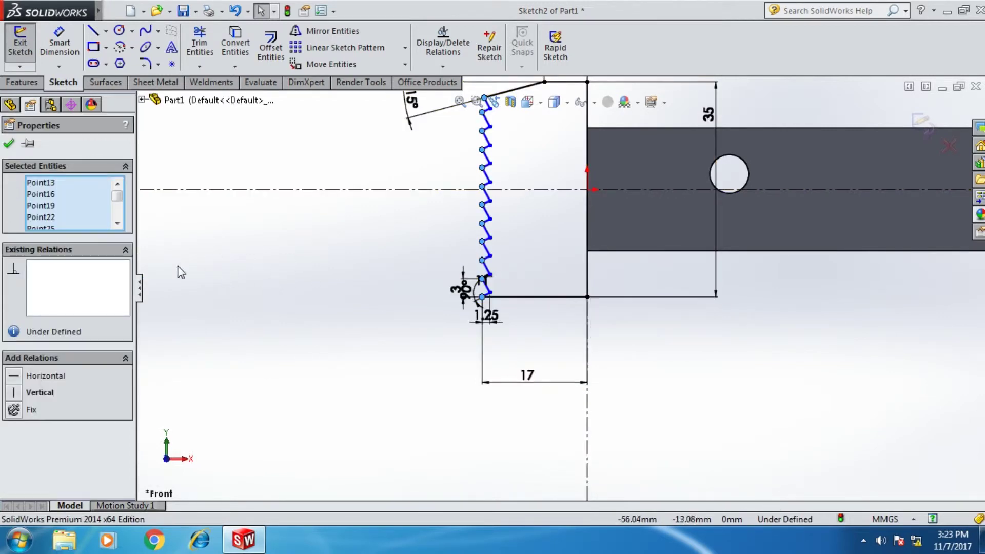
pyautogui.click(9, 145)
# Select the lower five outer tips of the zigzag
pyautogui.scroll(3, 466, 180)
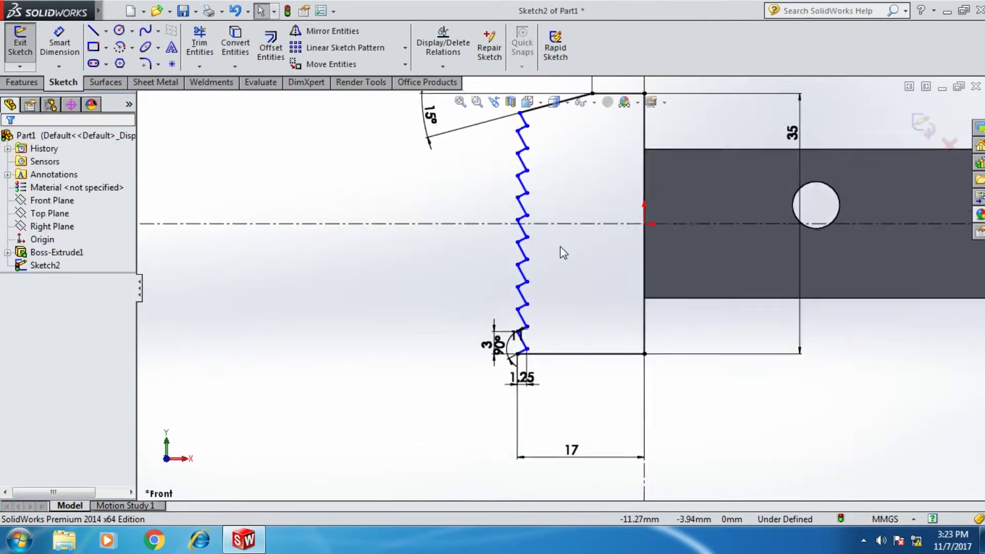
pyautogui.scroll(-3, 557, 229)
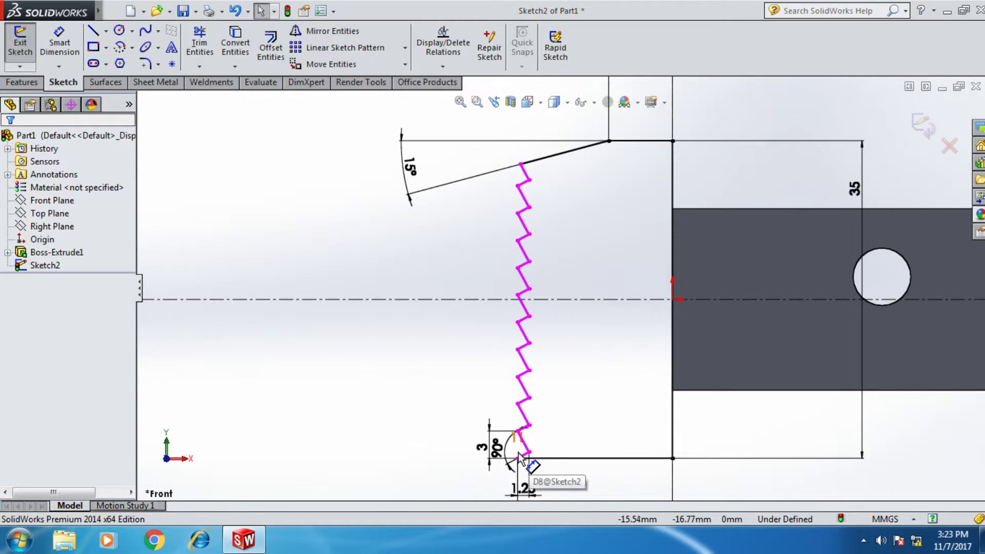
pyautogui.scroll(-2, 537, 460)
pyautogui.scroll(-1, 538, 439)
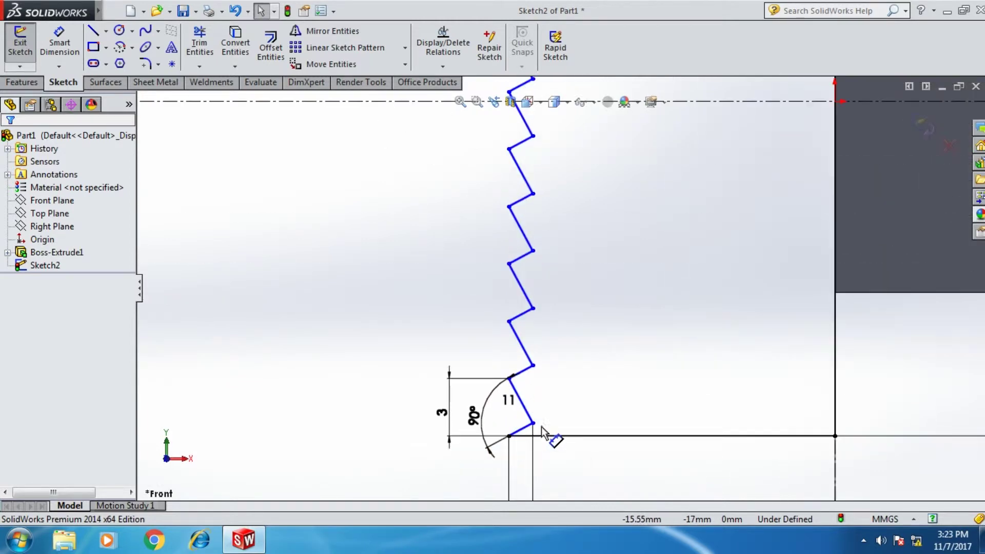
pyautogui.click(533, 424)
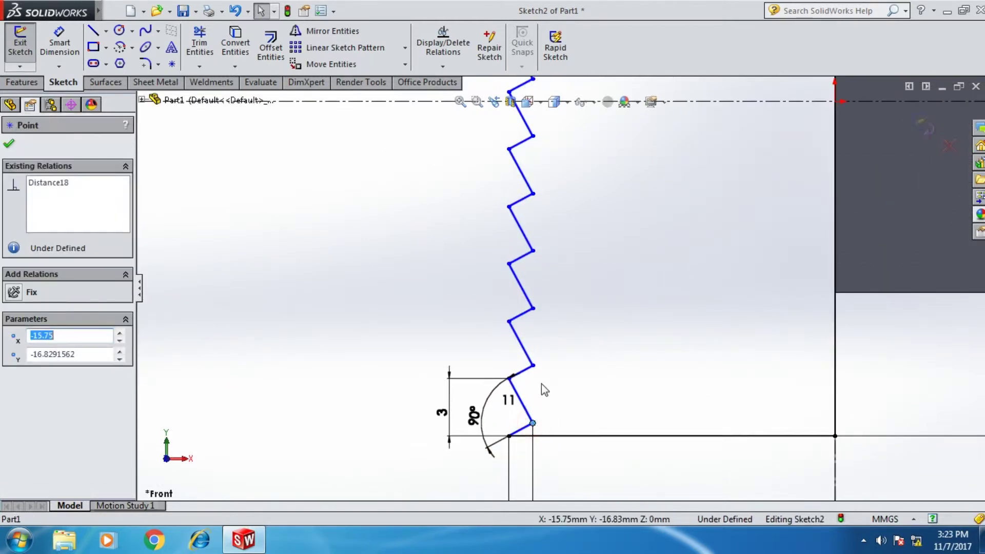
pyautogui.keyDown('ctrl'); pyautogui.click(534, 366); pyautogui.keyUp('ctrl')
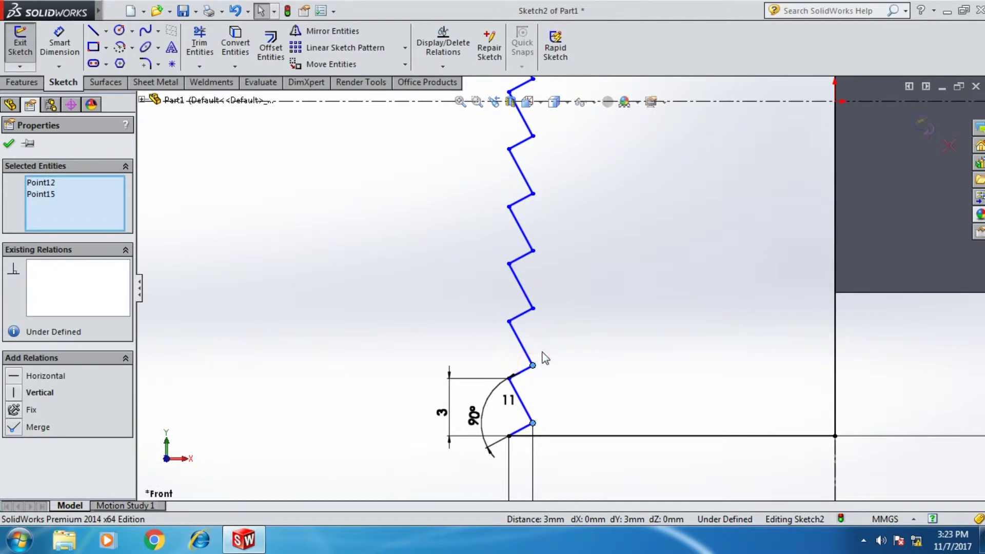
pyautogui.keyDown('ctrl'); pyautogui.click(534, 308); pyautogui.keyUp('ctrl')
pyautogui.keyDown('ctrl'); pyautogui.click(534, 251); pyautogui.keyUp('ctrl')
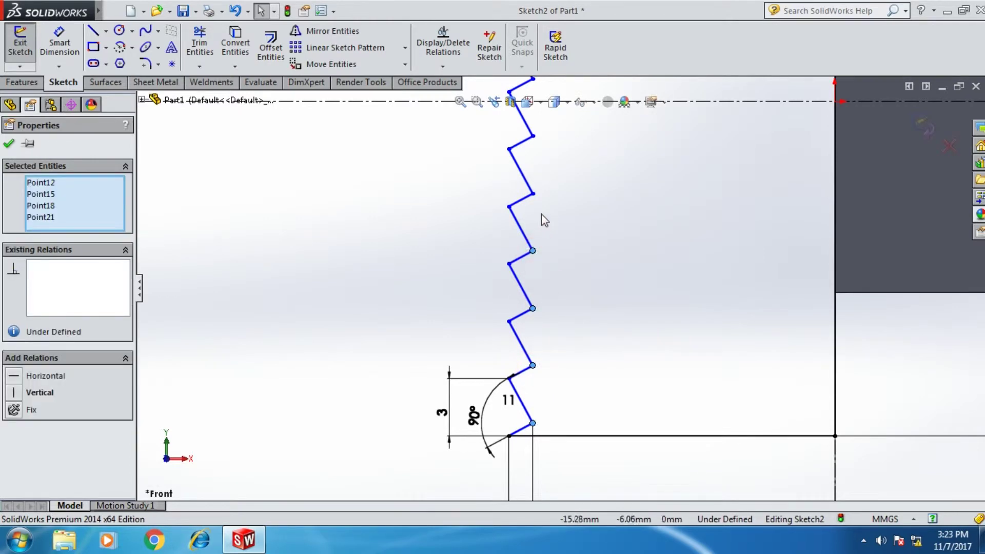
pyautogui.keyDown('ctrl'); pyautogui.click(534, 194); pyautogui.keyUp('ctrl')
# Add the remaining outer tips and make them all Vertical
pyautogui.scroll(3, 556, 246)
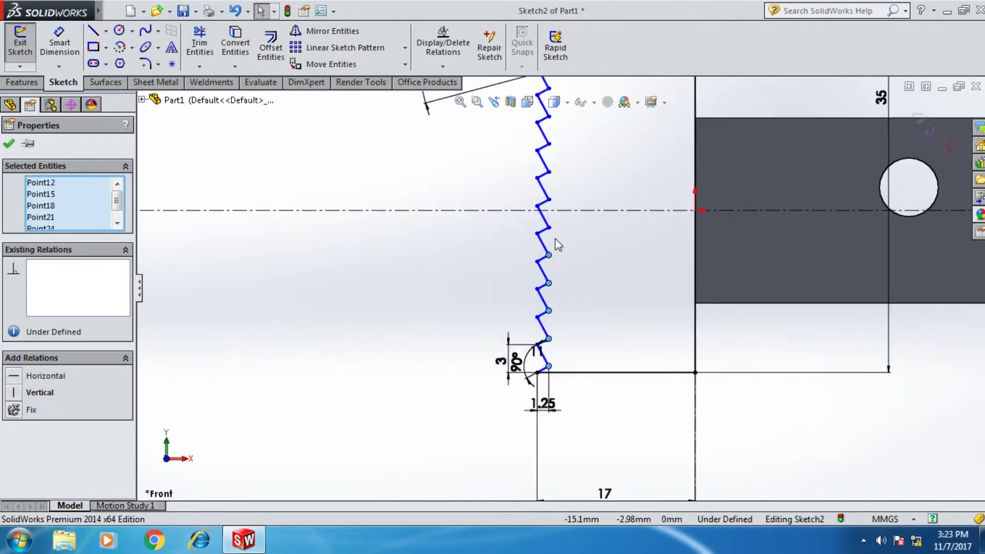
pyautogui.keyDown('ctrl'); pyautogui.click(548, 228); pyautogui.keyUp('ctrl')
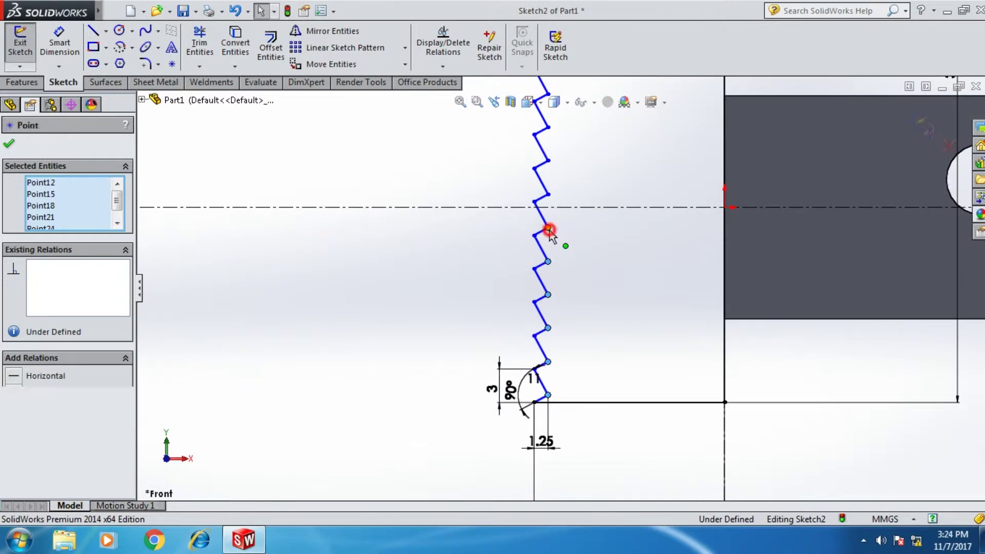
pyautogui.keyDown('ctrl'); pyautogui.click(550, 196); pyautogui.keyUp('ctrl')
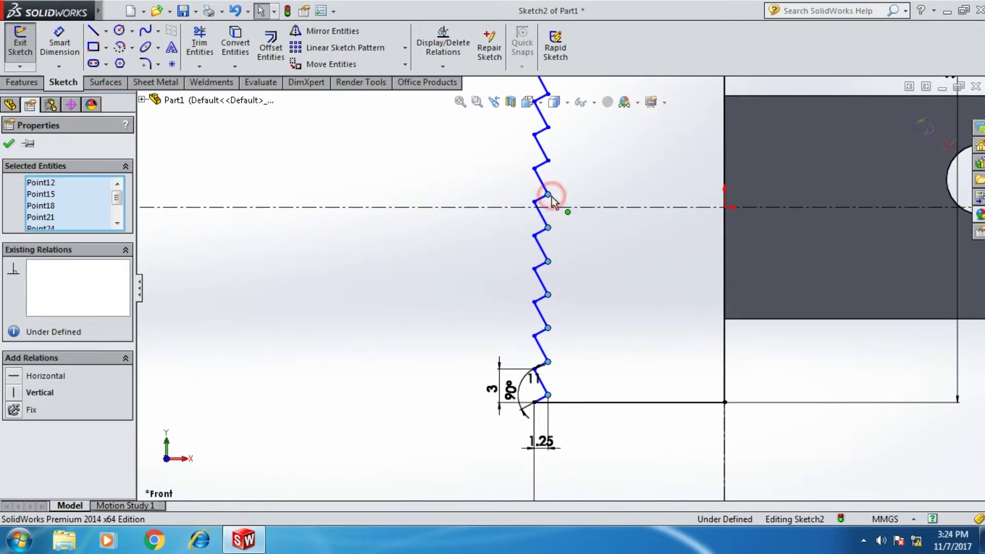
pyautogui.keyDown('ctrl'); pyautogui.click(549, 163); pyautogui.keyUp('ctrl')
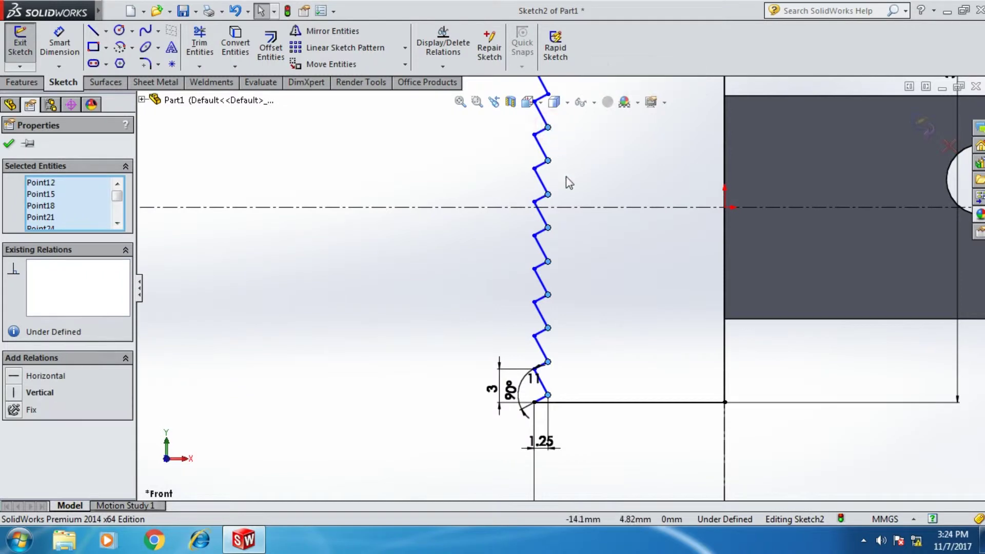
pyautogui.scroll(2, 565, 176)
pyautogui.scroll(-1, 559, 200)
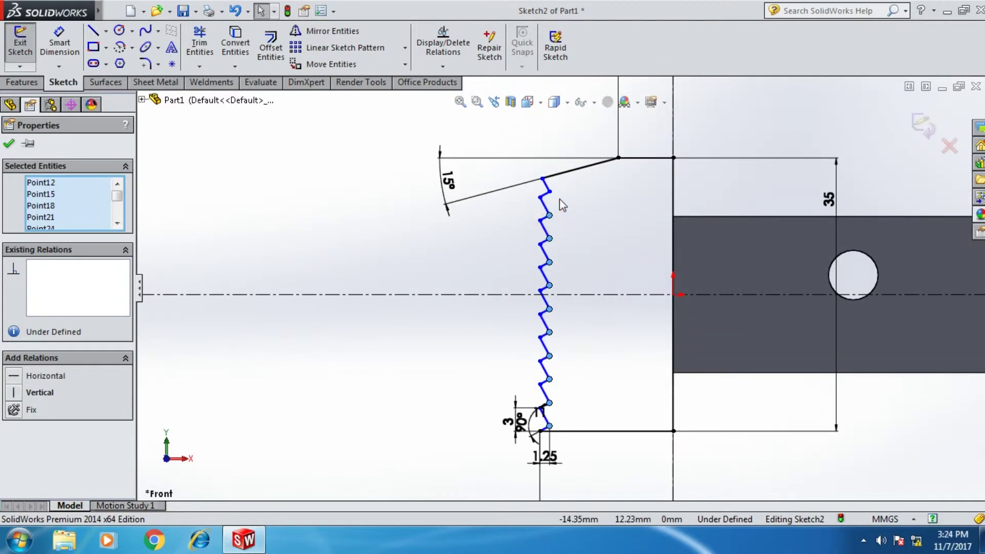
pyautogui.keyDown('ctrl'); pyautogui.click(549, 192); pyautogui.keyUp('ctrl')
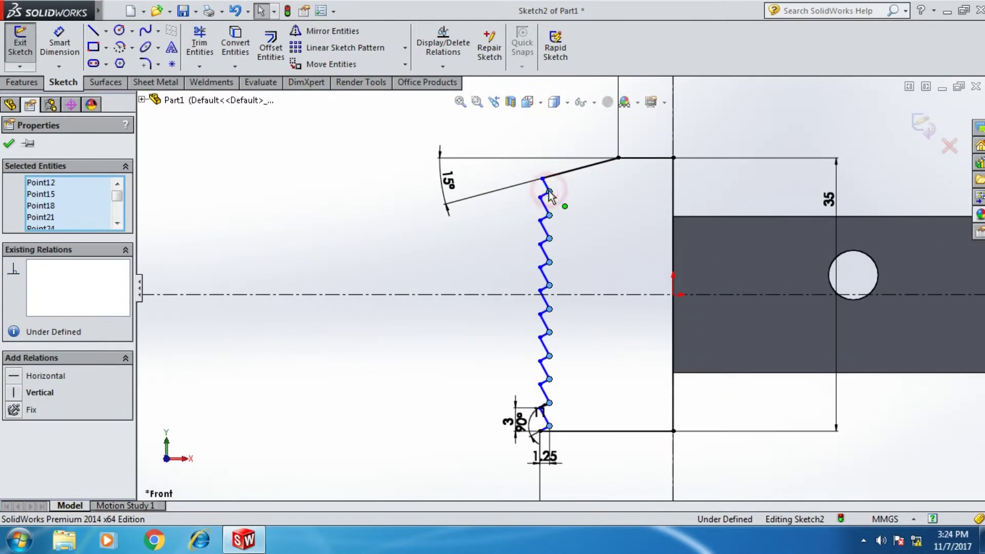
pyautogui.click(29, 395)
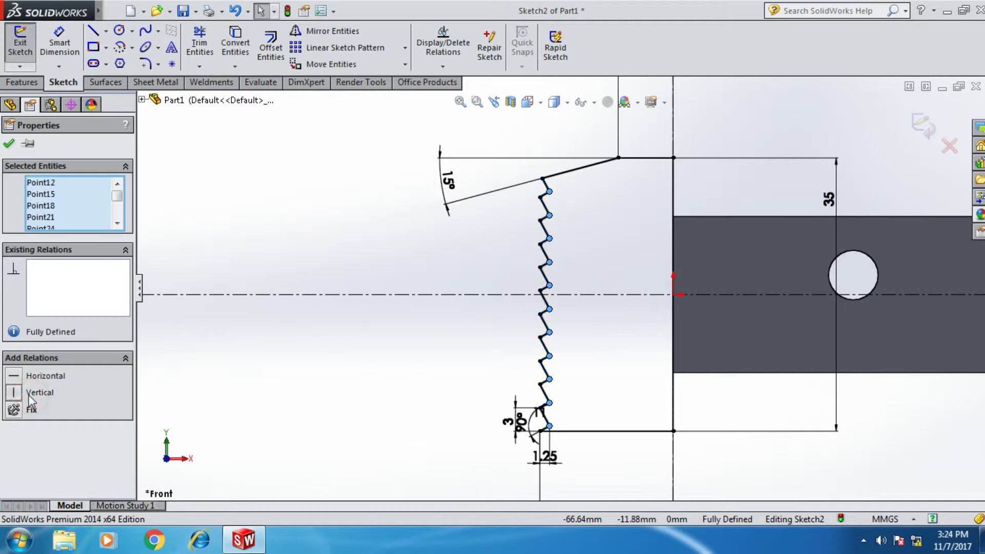
# Close the point PropertyManager, leaving Sketch2 fully defined
pyautogui.click(9, 144)
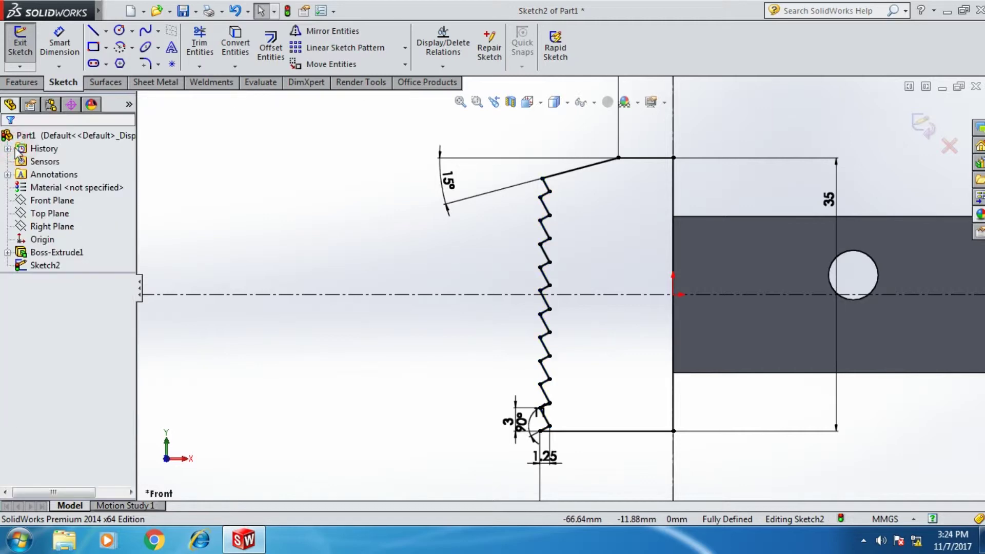
pyautogui.scroll(3, 631, 414)
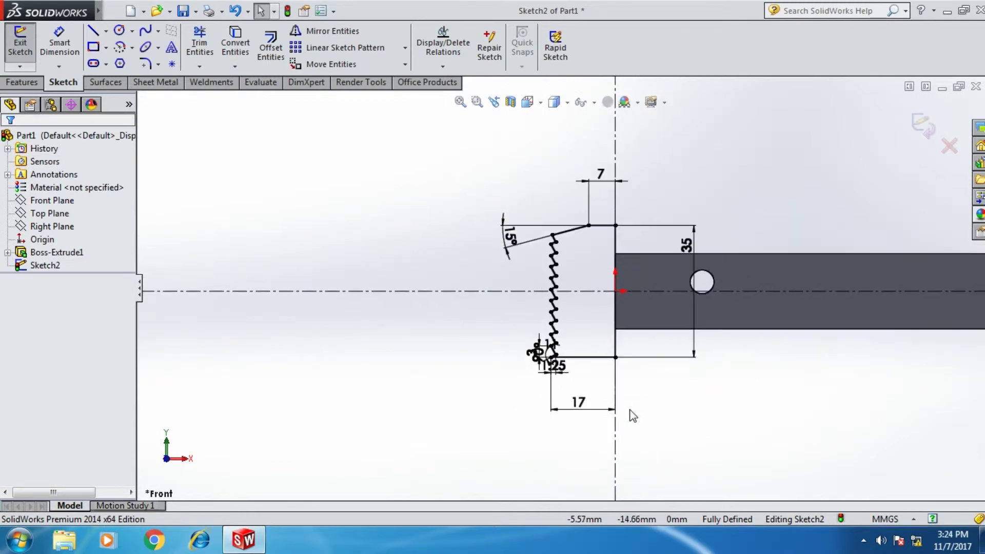
pyautogui.scroll(-1, 631, 414)
pyautogui.scroll(2, 554, 226)
pyautogui.scroll(-2, 556, 225)
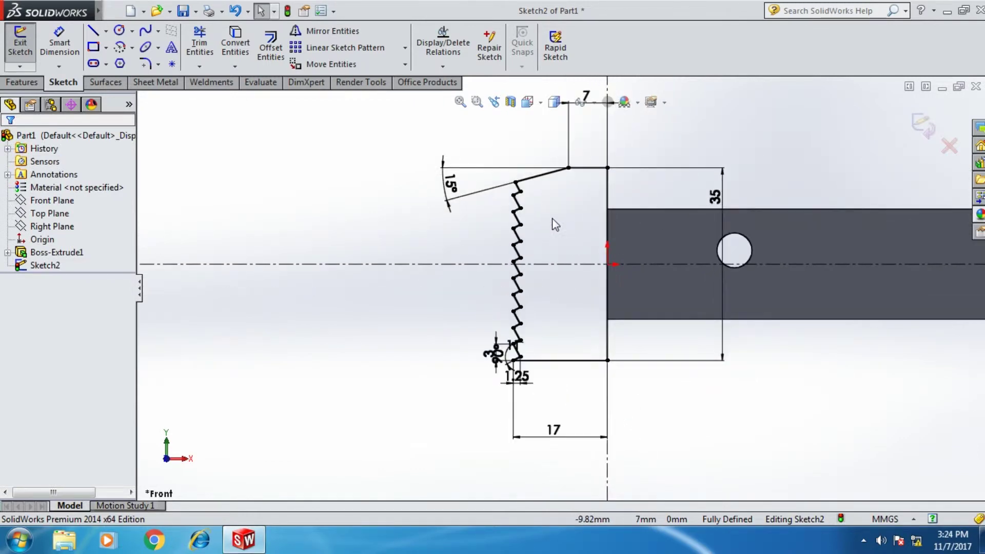
# Extrude the serrated head sketch Mid Plane to a 15 mm depth
pyautogui.click(16, 85)
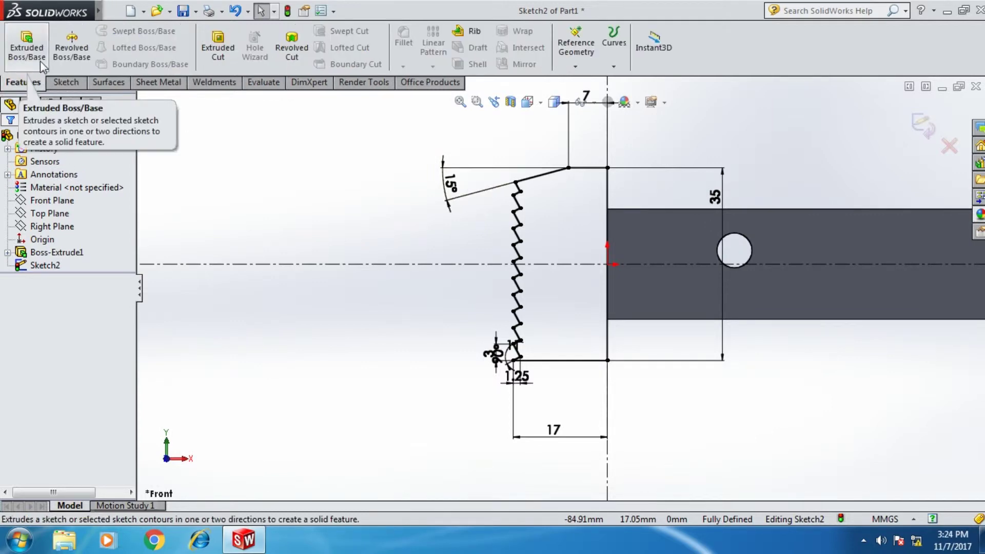
pyautogui.click(26, 43)
pyautogui.moveTo(362, 243)
pyautogui.mouseDown(button='middle')
pyautogui.moveTo(414, 251)
pyautogui.moveTo(425, 271)
pyautogui.mouseUp(button='middle')
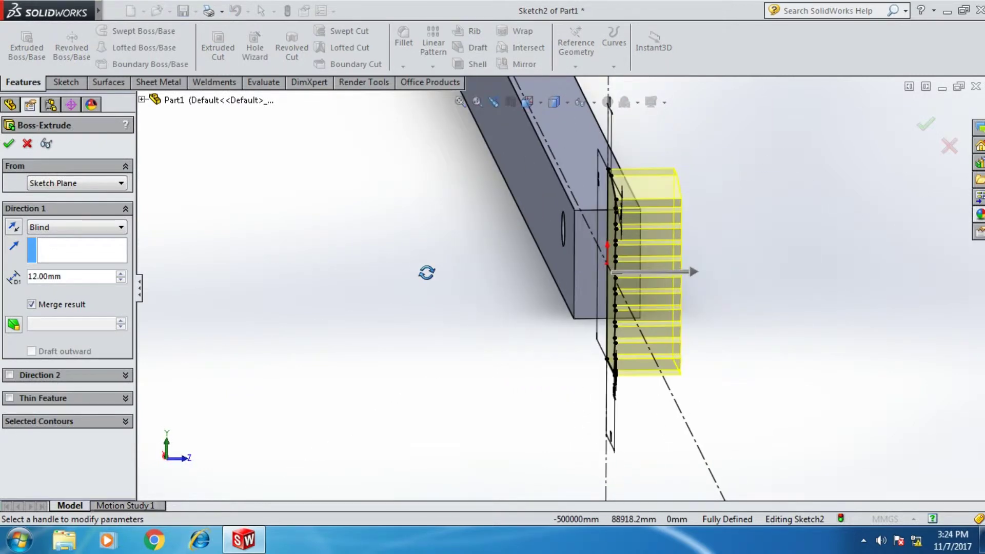
pyautogui.click(68, 227)
pyautogui.click(62, 294)
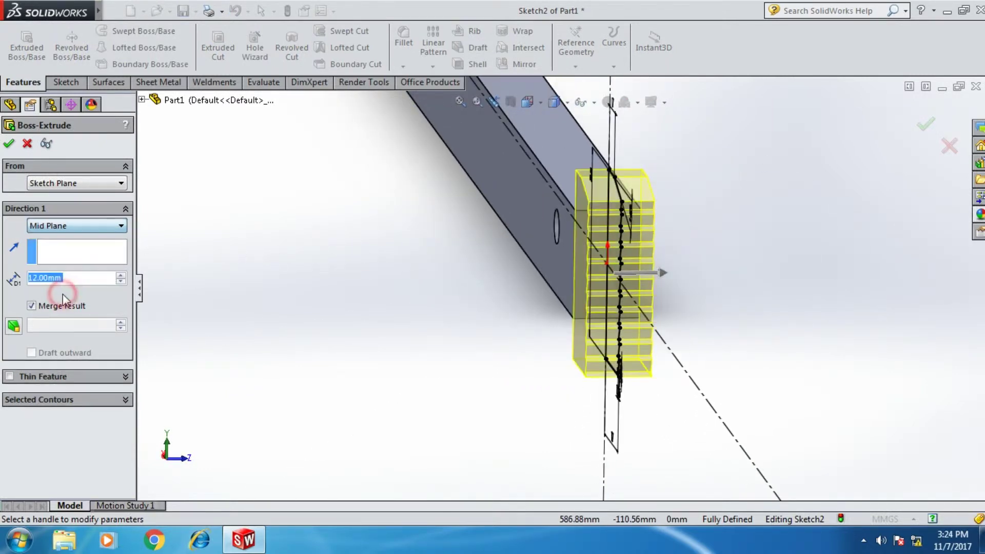
pyautogui.click(80, 279)
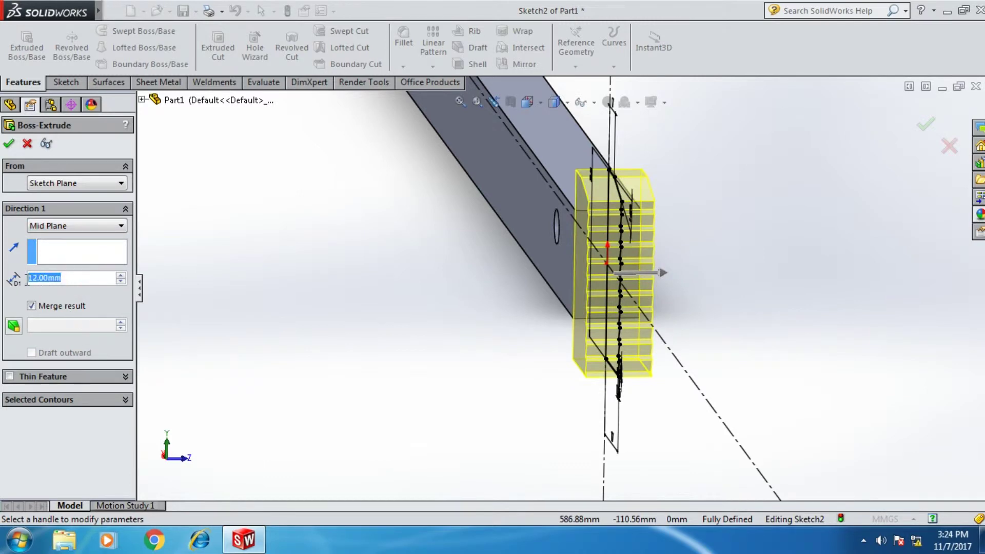
pyautogui.write('15')
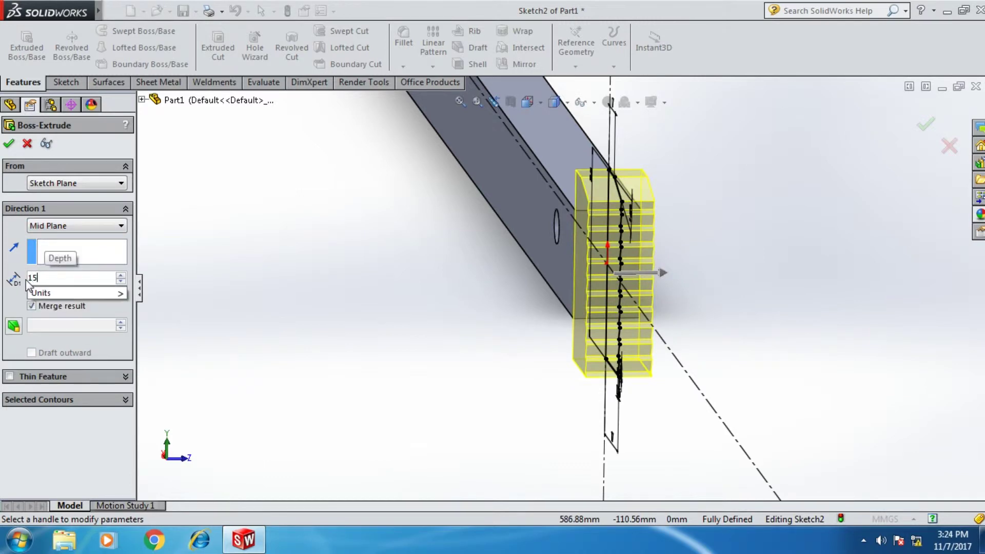
pyautogui.press('Return')
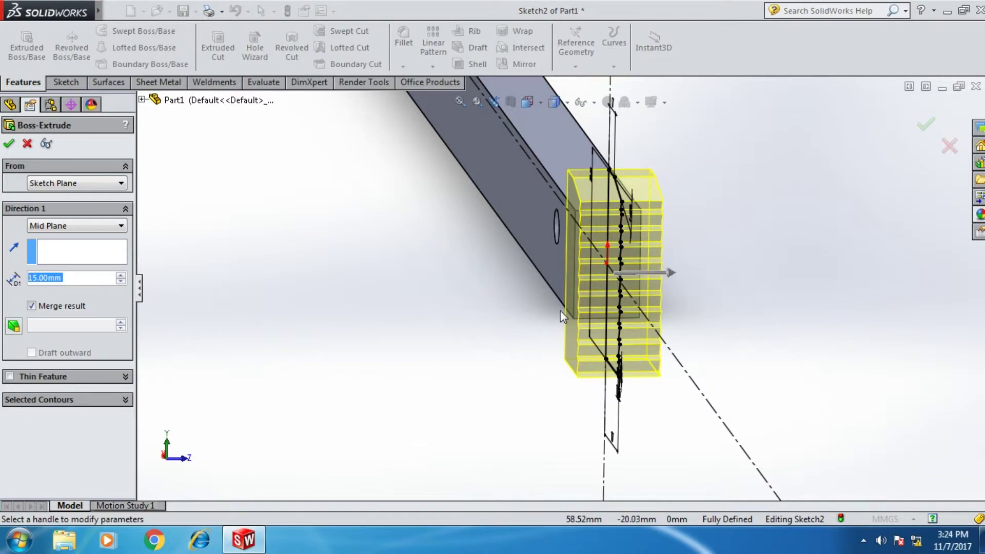
pyautogui.moveTo(561, 316)
pyautogui.mouseDown(button='middle')
pyautogui.moveTo(397, 381)
pyautogui.moveTo(462, 315)
pyautogui.moveTo(660, 341)
pyautogui.moveTo(670, 294)
pyautogui.moveTo(621, 303)
pyautogui.moveTo(455, 275)
pyautogui.moveTo(436, 285)
pyautogui.mouseUp(button='middle')
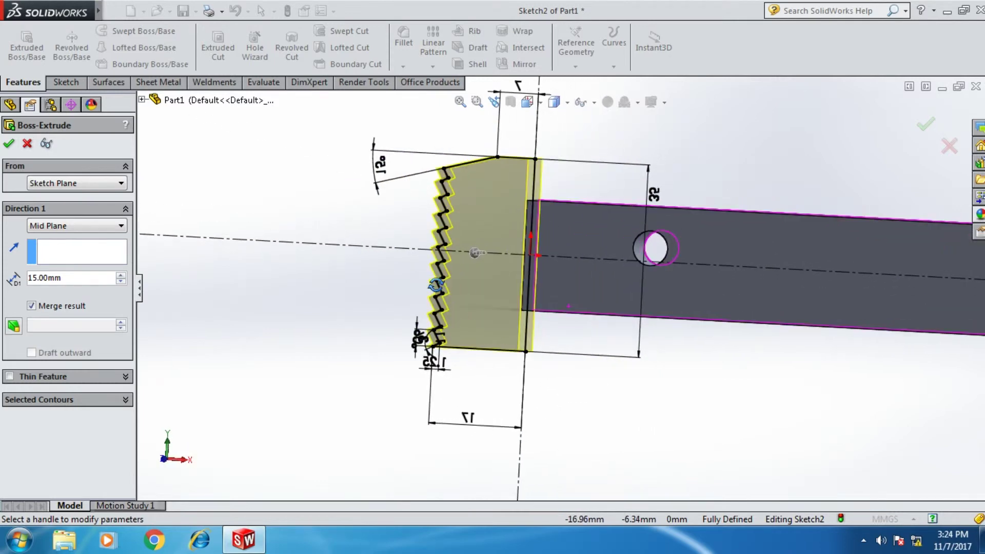
pyautogui.click(10, 145)
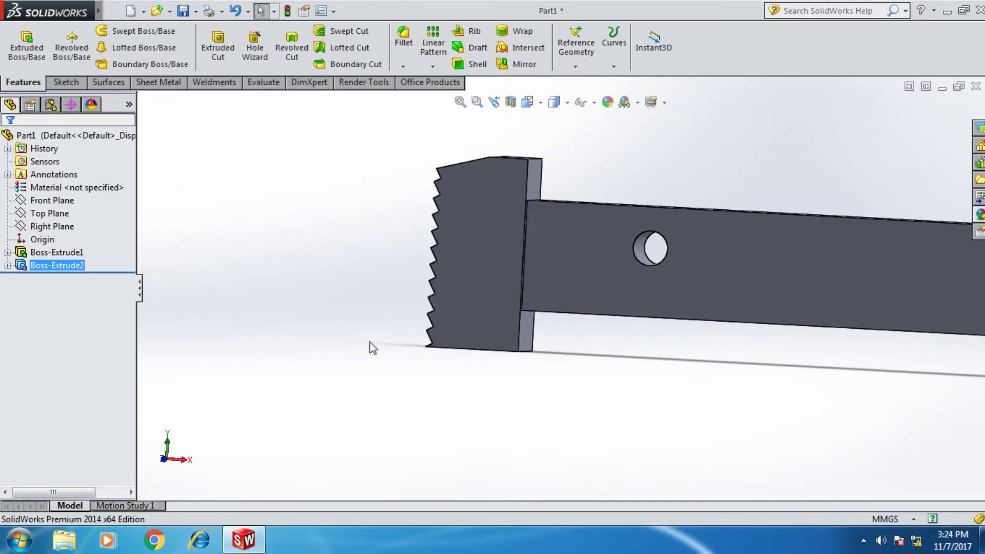
# Fillet the top and bottom bar-to-head junction edges with an 8 mm radius
pyautogui.moveTo(505, 389)
pyautogui.mouseDown(button='middle')
pyautogui.moveTo(592, 432)
pyautogui.moveTo(620, 468)
pyautogui.moveTo(605, 490)
pyautogui.moveTo(519, 471)
pyautogui.moveTo(546, 444)
pyautogui.moveTo(593, 433)
pyautogui.moveTo(701, 438)
pyautogui.moveTo(536, 441)
pyautogui.moveTo(490, 487)
pyautogui.mouseUp(button='middle')
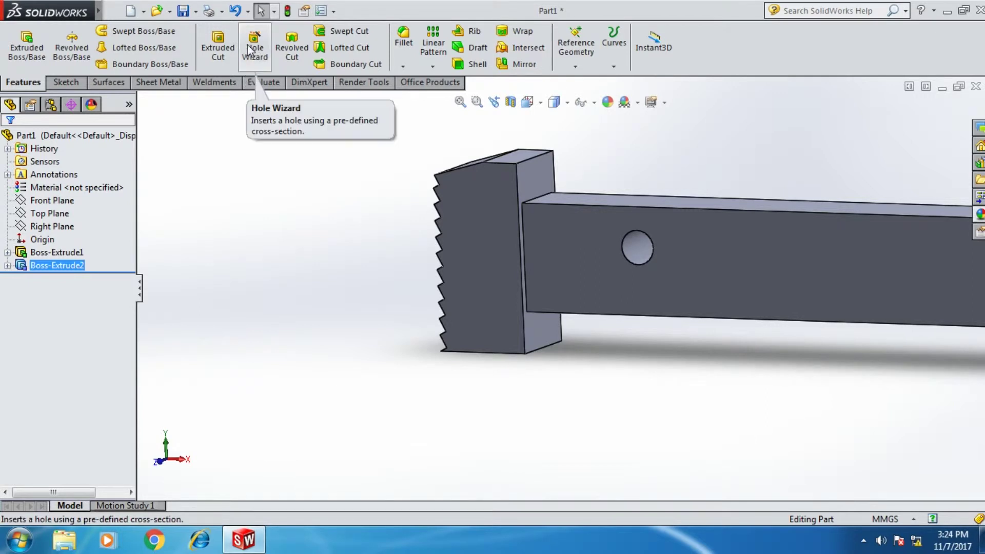
pyautogui.click(405, 51)
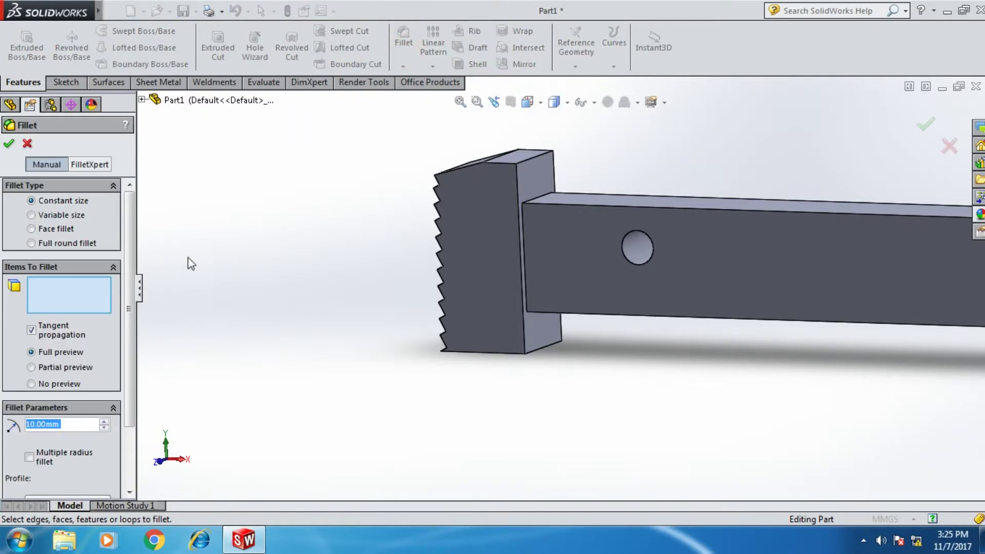
pyautogui.moveTo(80, 422); pyautogui.dragTo(31, 424)
pyautogui.write('3')
pyautogui.press('Return')
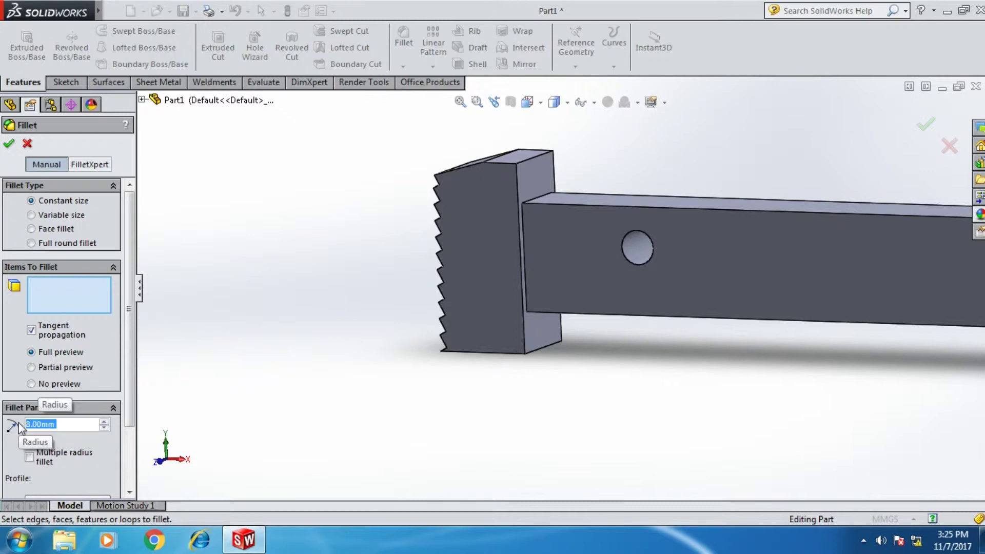
pyautogui.click(536, 198)
pyautogui.moveTo(607, 409); pyautogui.dragTo(585, 336, button='middle')
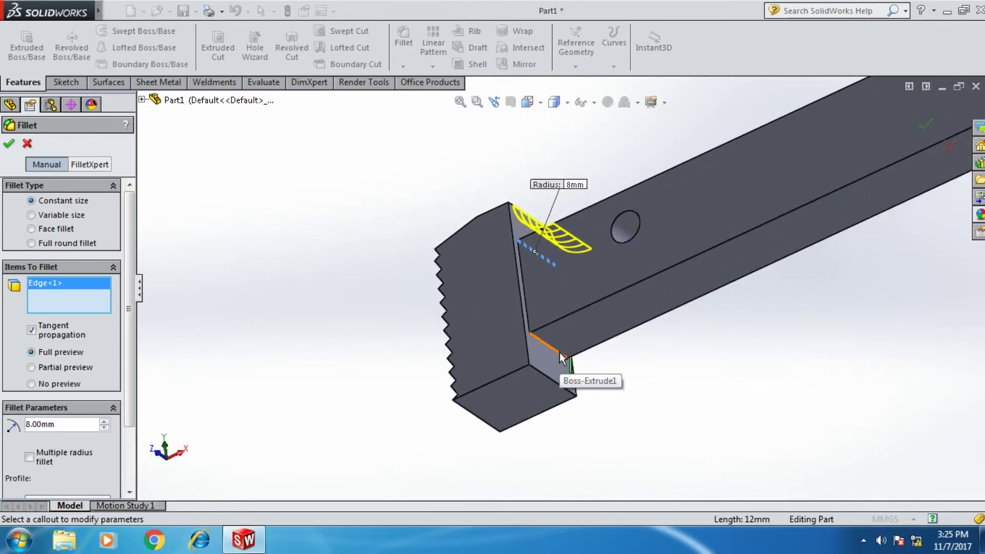
pyautogui.click(562, 353)
pyautogui.moveTo(308, 312); pyautogui.dragTo(315, 314, button='middle')
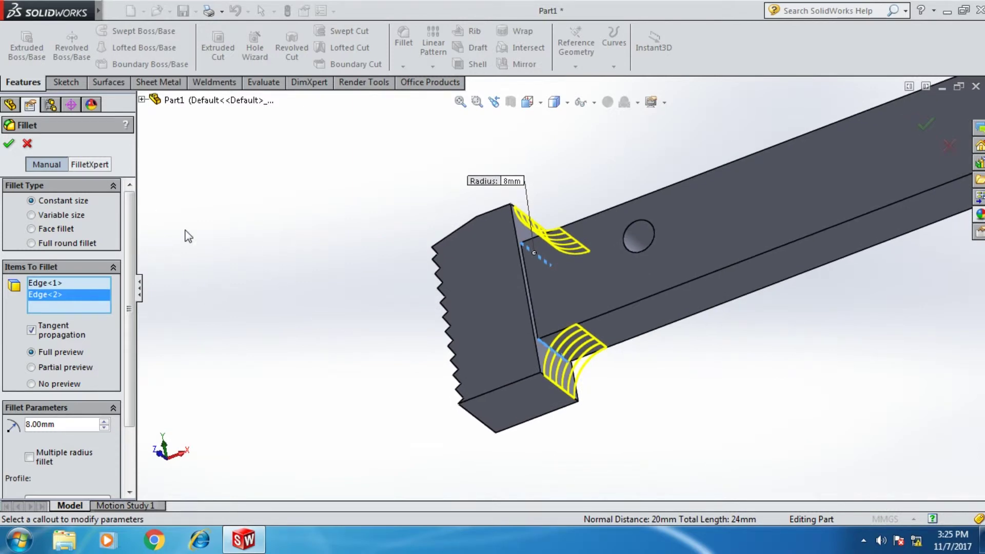
pyautogui.click(12, 147)
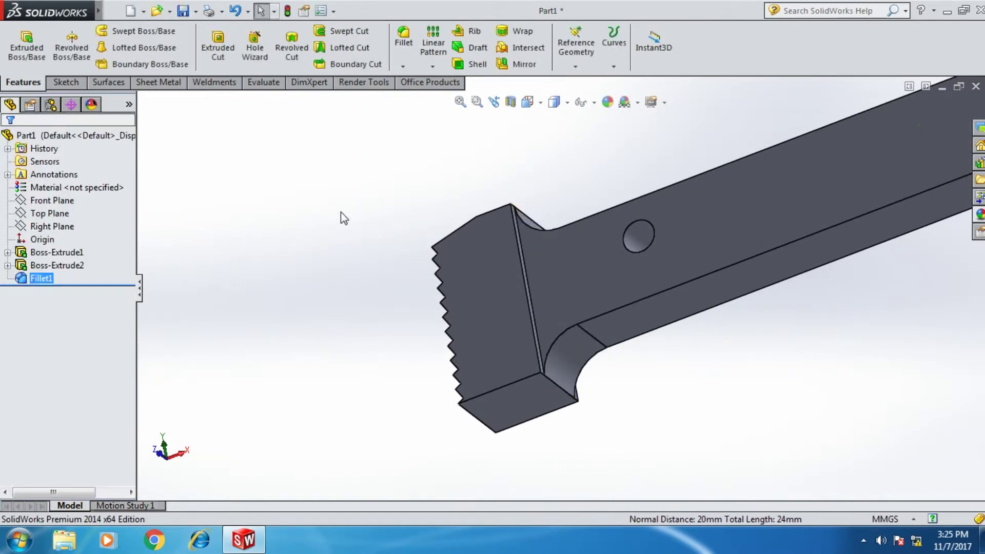
pyautogui.moveTo(348, 199)
pyautogui.mouseDown(button='middle')
pyautogui.moveTo(361, 242)
pyautogui.moveTo(348, 288)
pyautogui.mouseUp(button='middle')
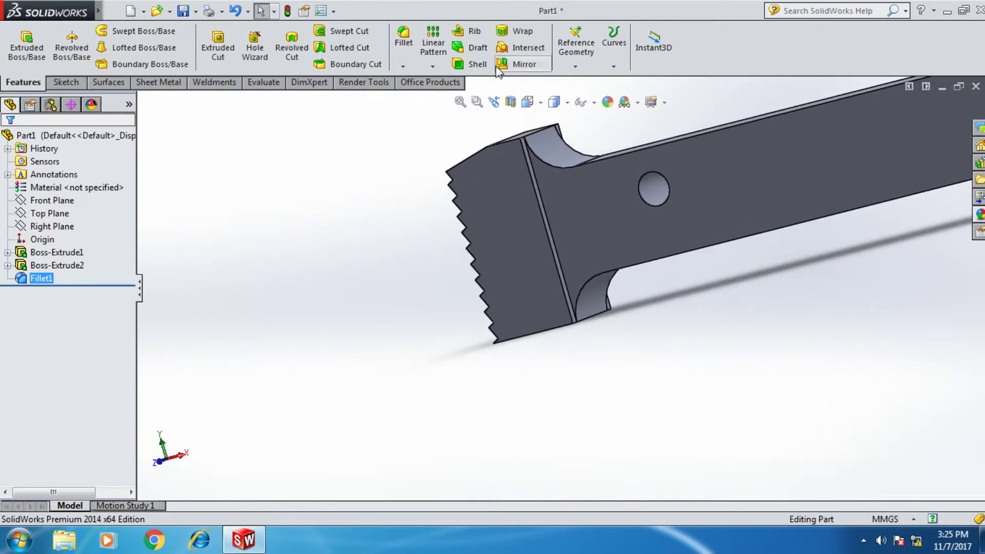
# Start a 1.5 mm fillet and pick the first slanted edge at the head-bar joint
pyautogui.click(403, 41)
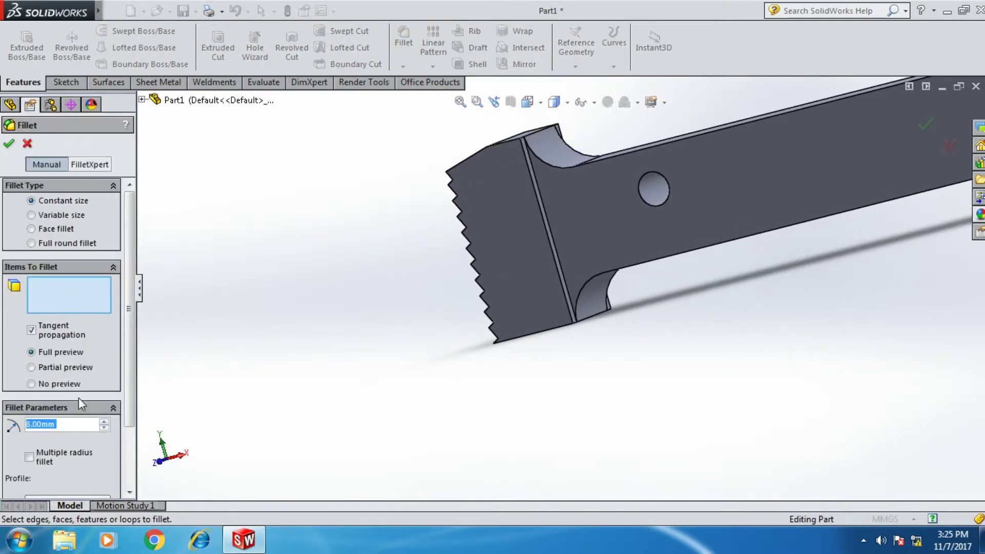
pyautogui.doubleClick(66, 424)
pyautogui.write('1.5')
pyautogui.scroll(-2, 586, 217)
pyautogui.scroll(-2, 555, 249)
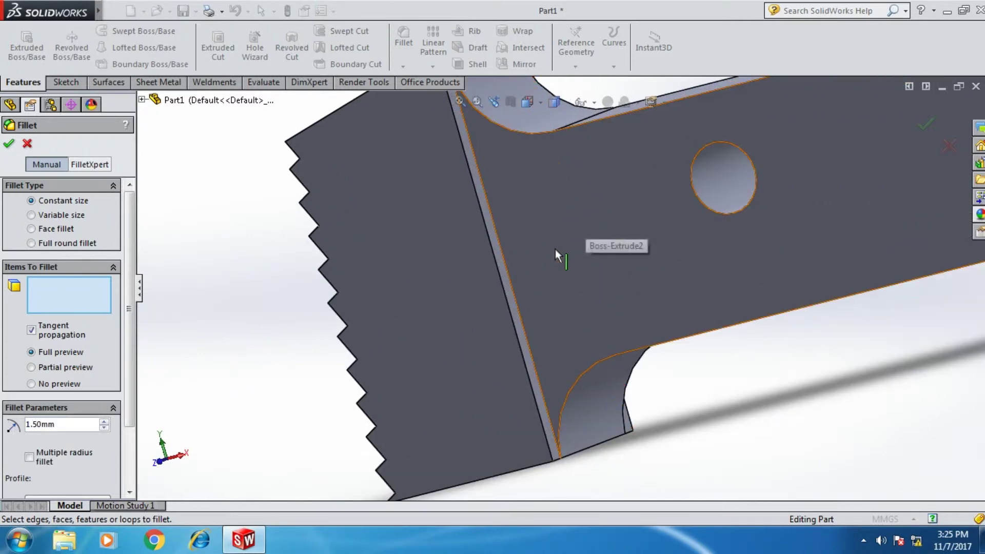
pyautogui.click(523, 320)
pyautogui.scroll(3, 523, 320)
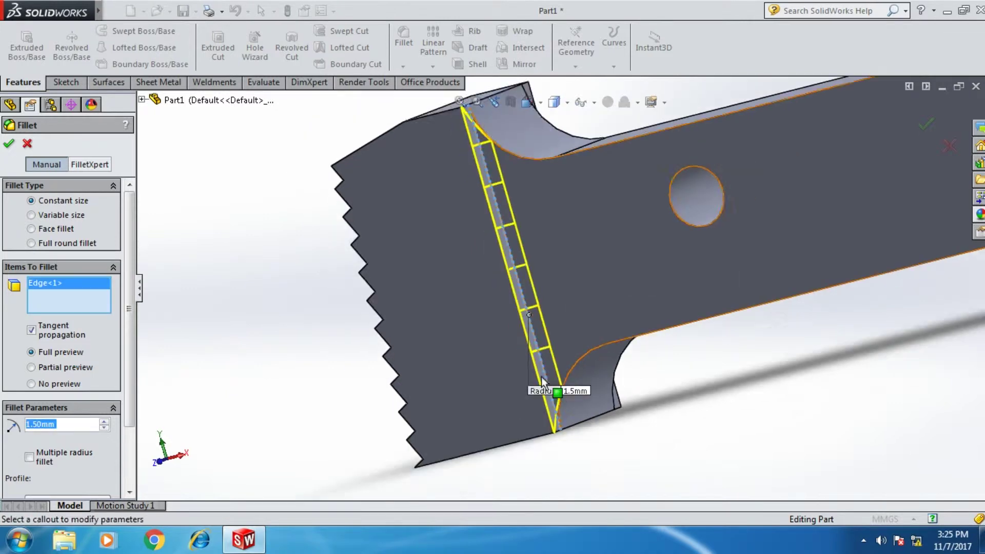
pyautogui.scroll(3, 692, 341)
# Add the second joint edge, check the previews, and accept the 1.5 mm fillet
pyautogui.moveTo(692, 341)
pyautogui.mouseDown(button='middle')
pyautogui.moveTo(604, 383)
pyautogui.moveTo(817, 277)
pyautogui.mouseUp(button='middle')
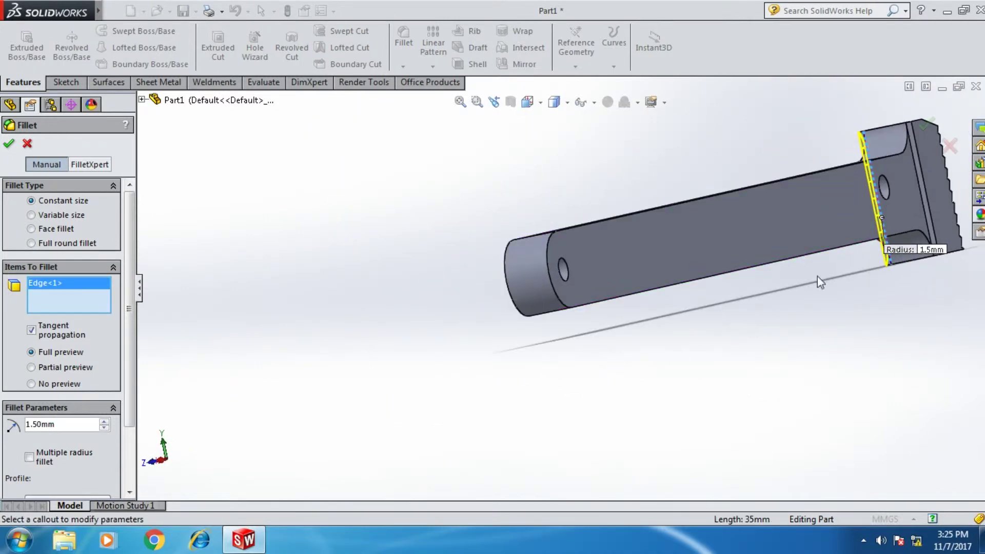
pyautogui.scroll(-3, 909, 172)
pyautogui.scroll(-2, 892, 200)
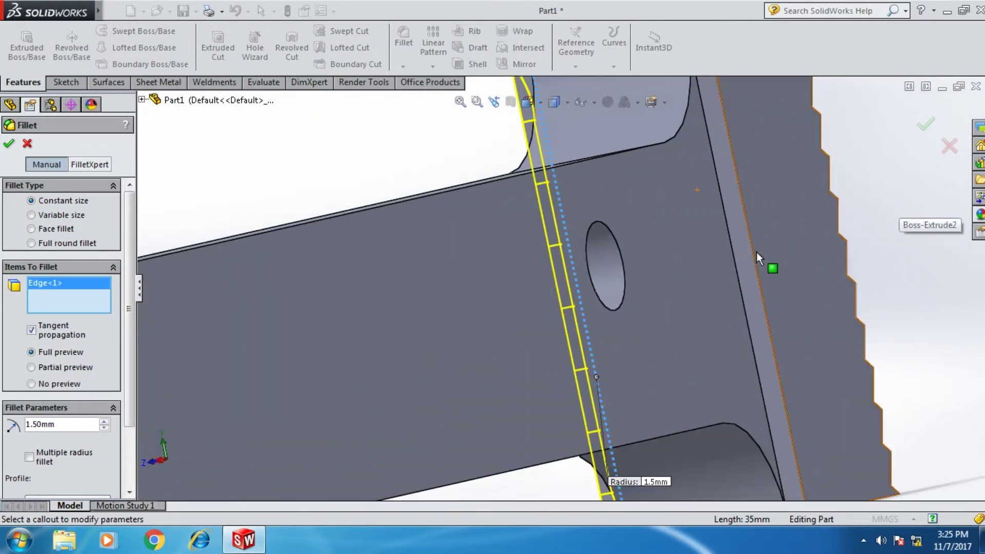
pyautogui.click(737, 278)
pyautogui.scroll(5, 739, 287)
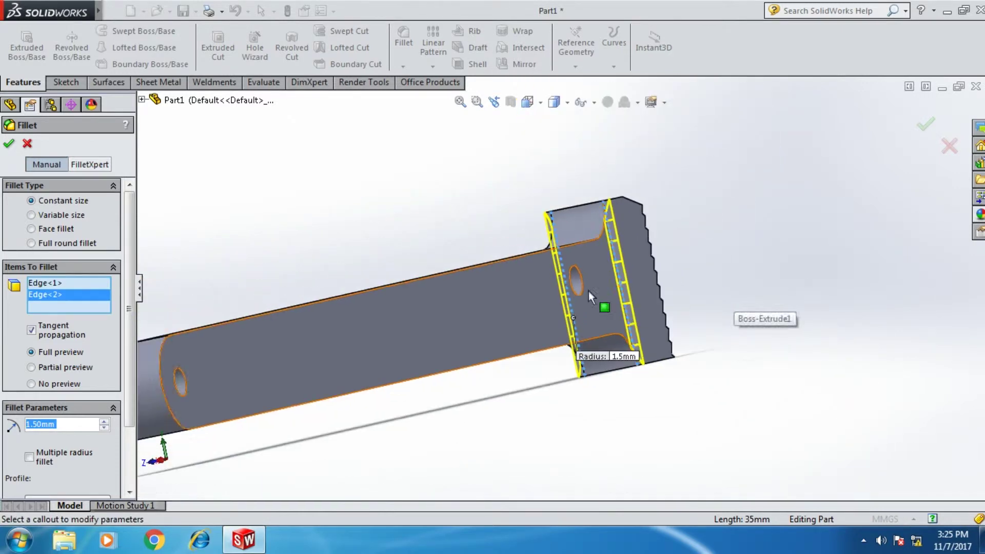
pyautogui.moveTo(262, 267); pyautogui.dragTo(295, 272, button='middle')
pyautogui.scroll(-2, 282, 177)
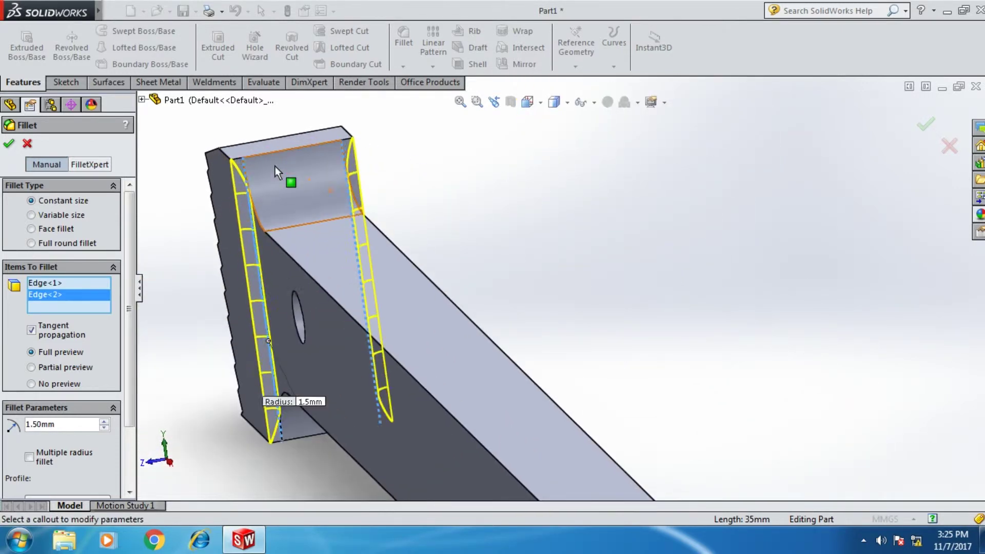
pyautogui.scroll(-2, 279, 170)
pyautogui.moveTo(272, 143)
pyautogui.mouseDown(button='middle')
pyautogui.moveTo(291, 324)
pyautogui.moveTo(266, 315)
pyautogui.mouseUp(button='middle')
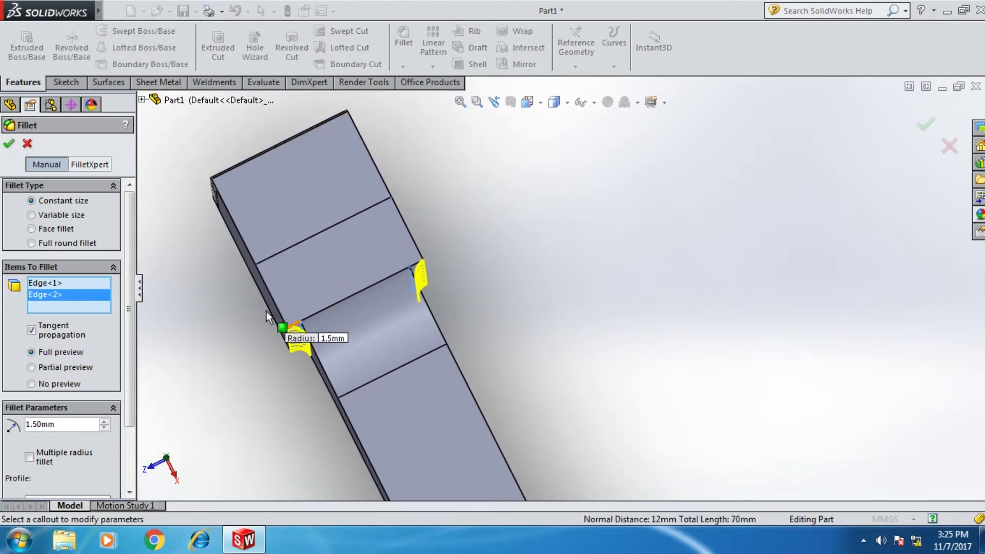
pyautogui.click(9, 144)
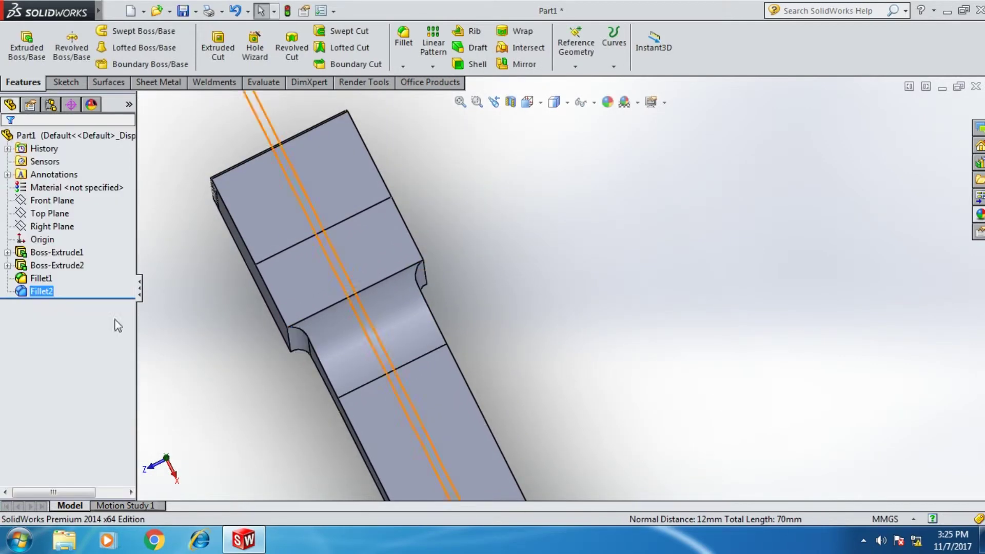
# Inspect the finished fillets, then turn the model to the Front view
pyautogui.moveTo(241, 396)
pyautogui.mouseDown(button='middle')
pyautogui.moveTo(246, 380)
pyautogui.moveTo(227, 389)
pyautogui.moveTo(232, 379)
pyautogui.moveTo(262, 352)
pyautogui.moveTo(265, 363)
pyautogui.moveTo(284, 333)
pyautogui.mouseUp(button='middle')
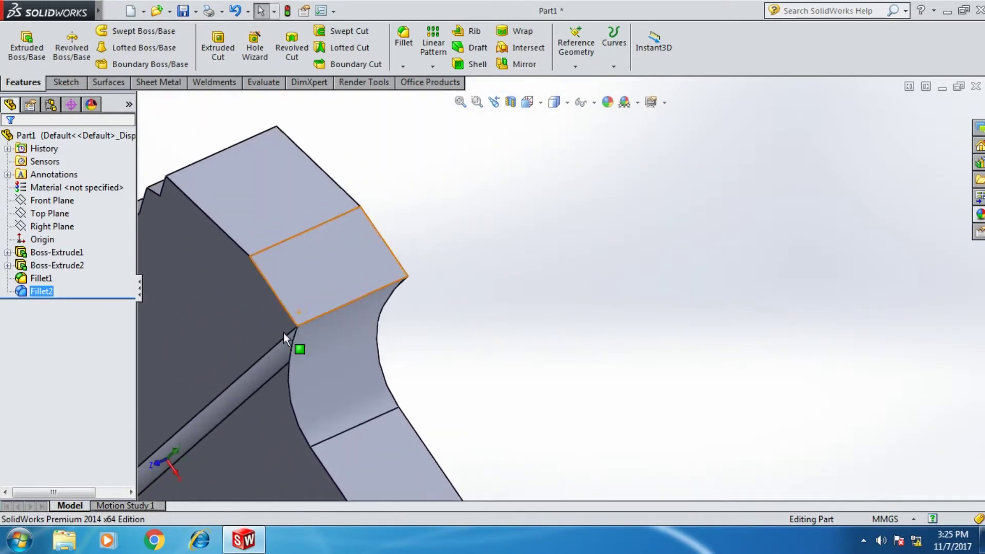
pyautogui.scroll(5, 284, 336)
pyautogui.press('space')
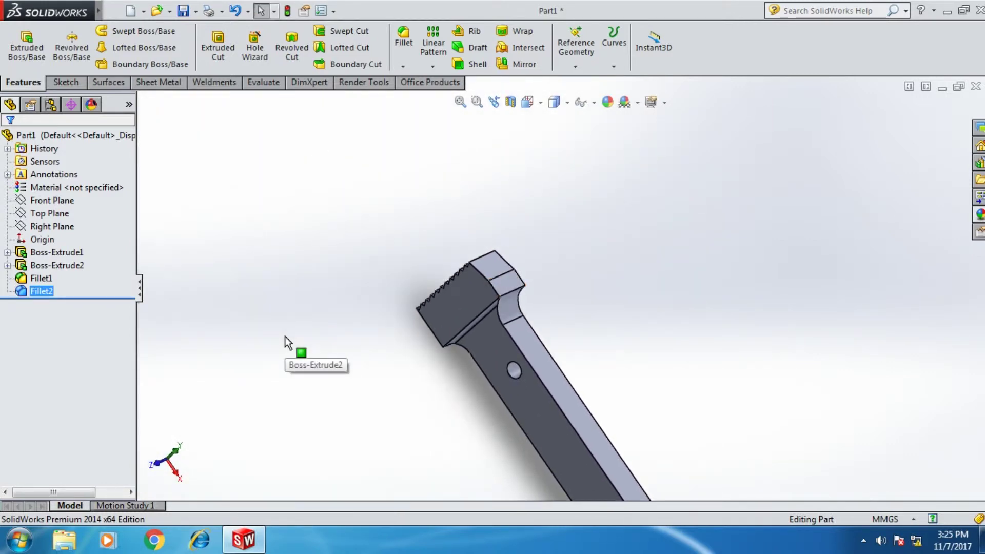
pyautogui.click(427, 254)
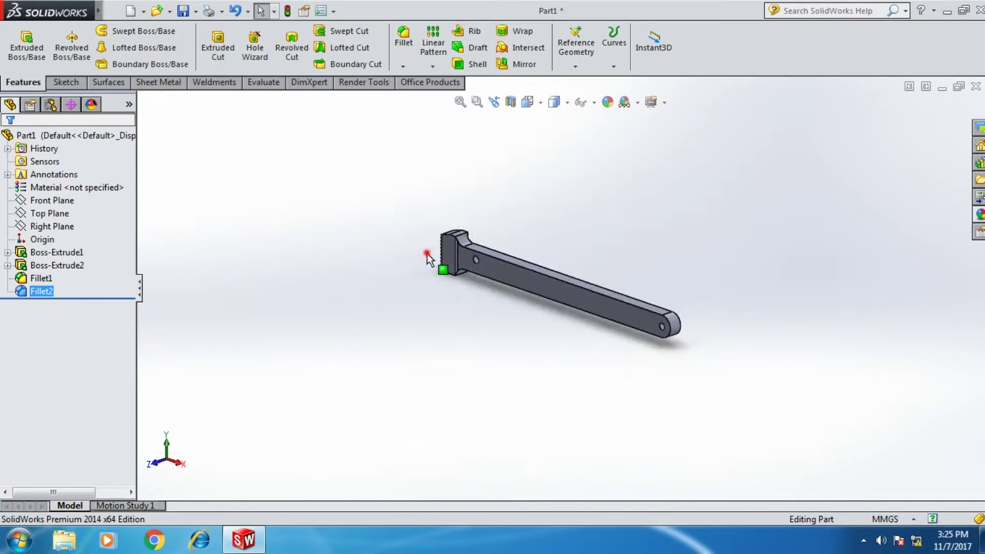
pyautogui.scroll(-4, 371, 306)
pyautogui.scroll(-1, 371, 306)
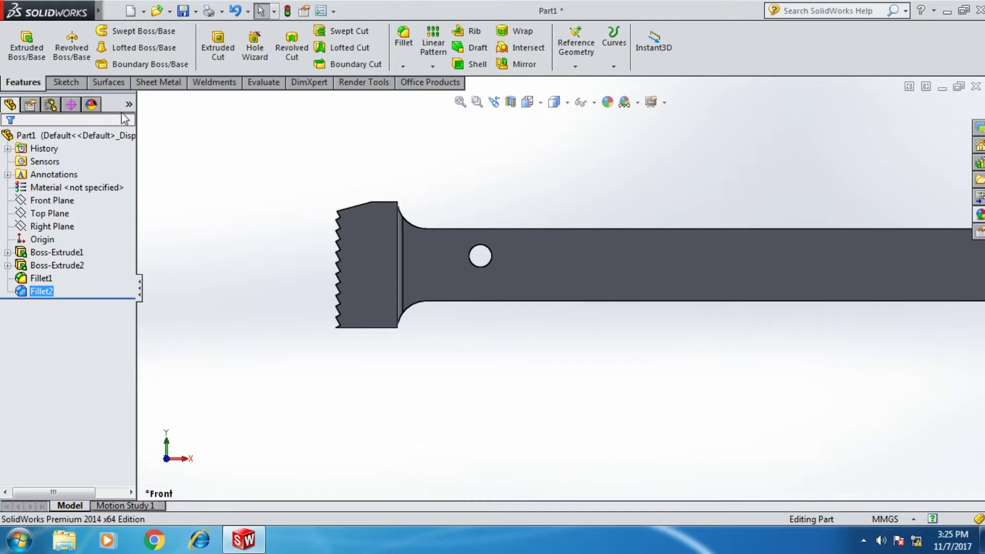
# Open a new sketch on the Front Plane with Line set to construction geometry
pyautogui.click(51, 200)
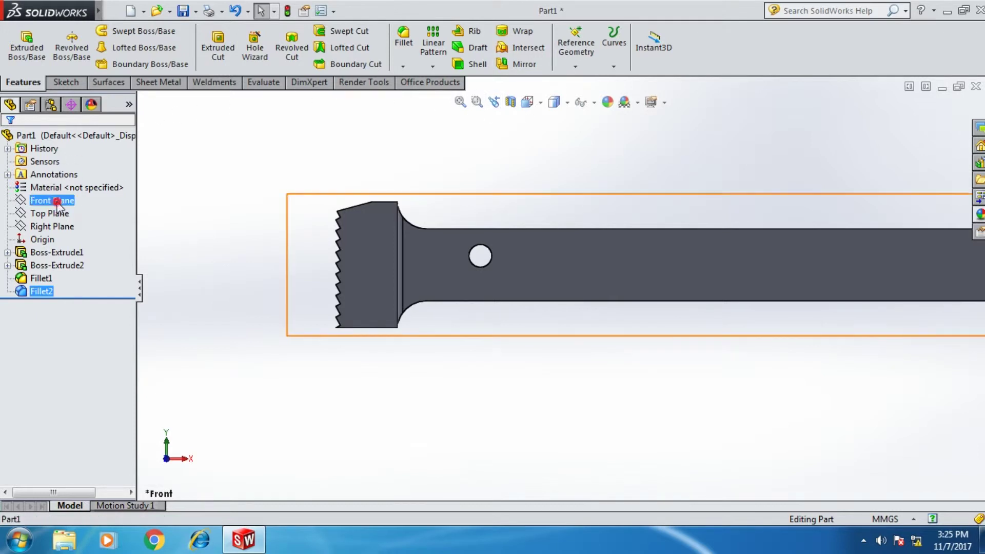
pyautogui.click(57, 82)
pyautogui.click(26, 62)
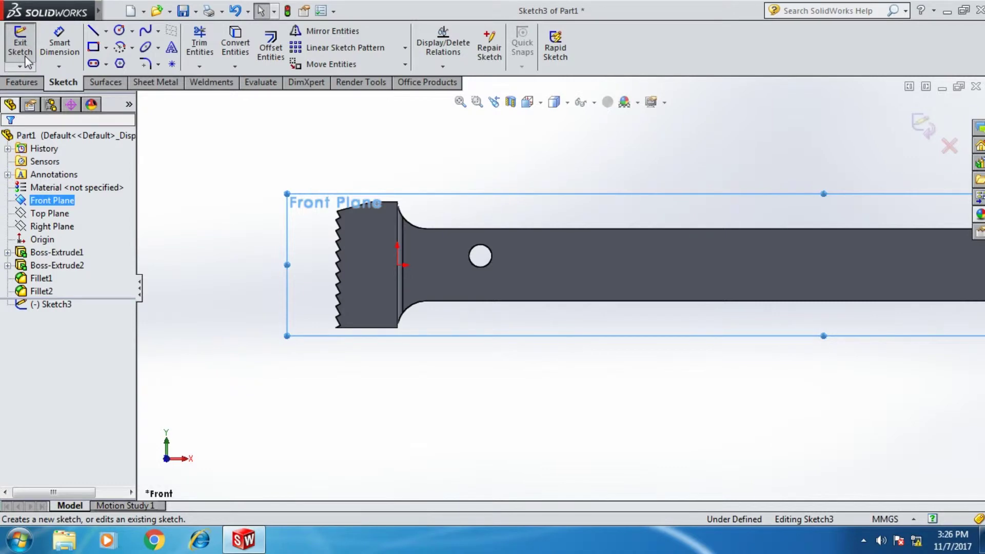
pyautogui.click(100, 35)
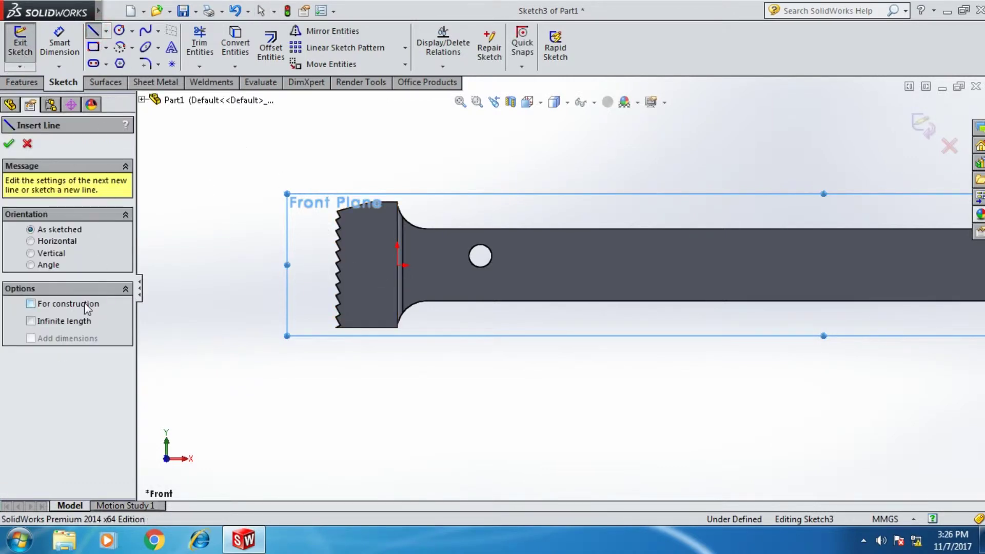
pyautogui.click(31, 303)
pyautogui.scroll(-3, 379, 330)
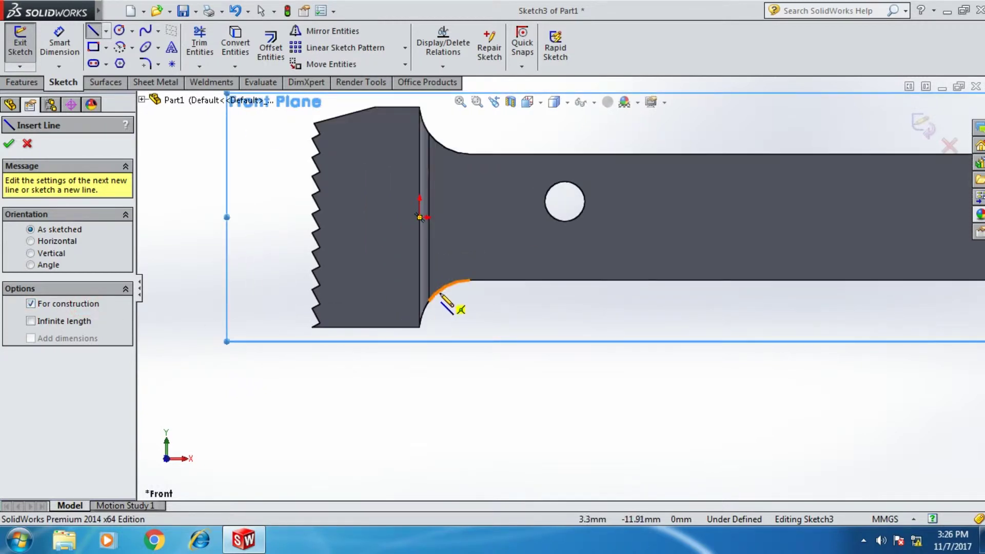
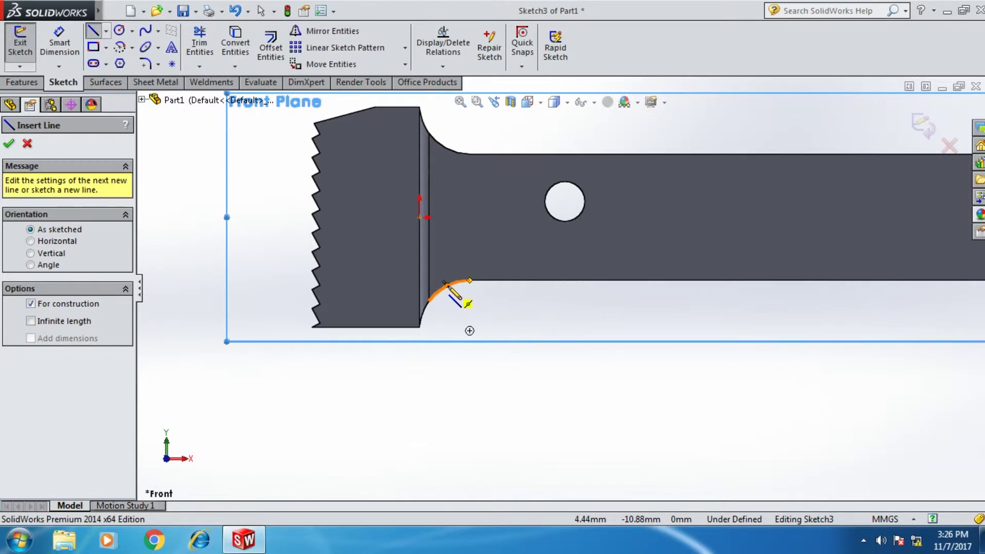
# Draw a construction line from the fillet's end up into the blade
pyautogui.click(447, 285)
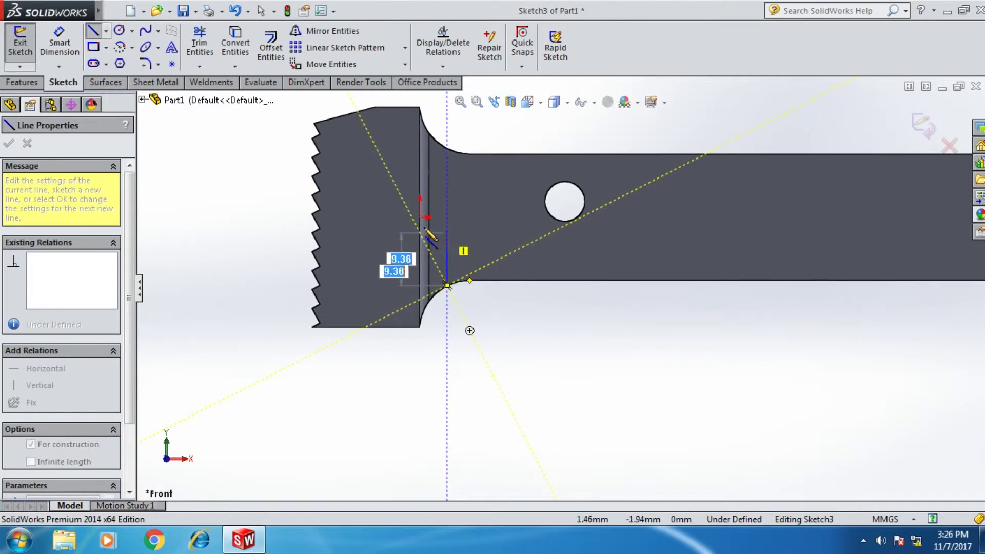
pyautogui.click(408, 211)
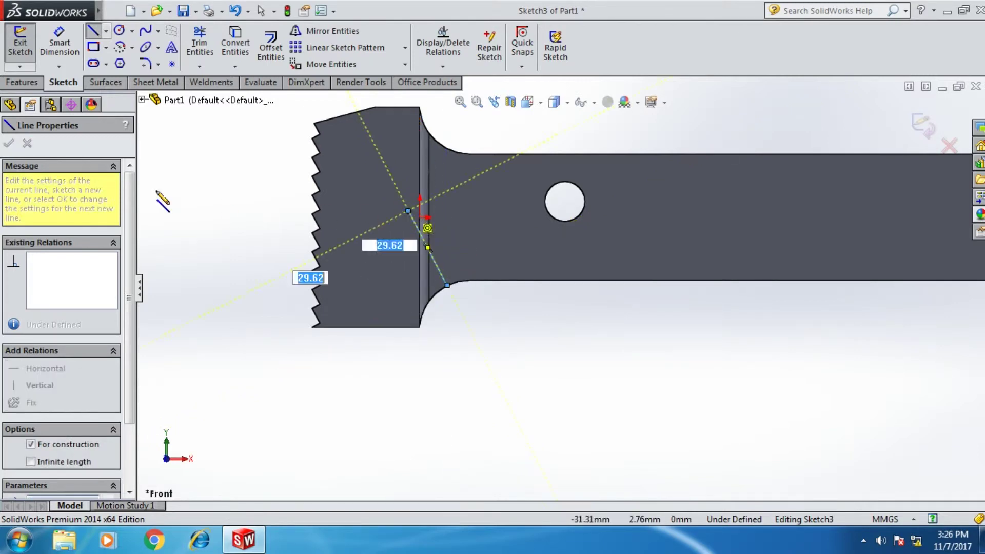
pyautogui.press('Escape')
pyautogui.click(286, 201)
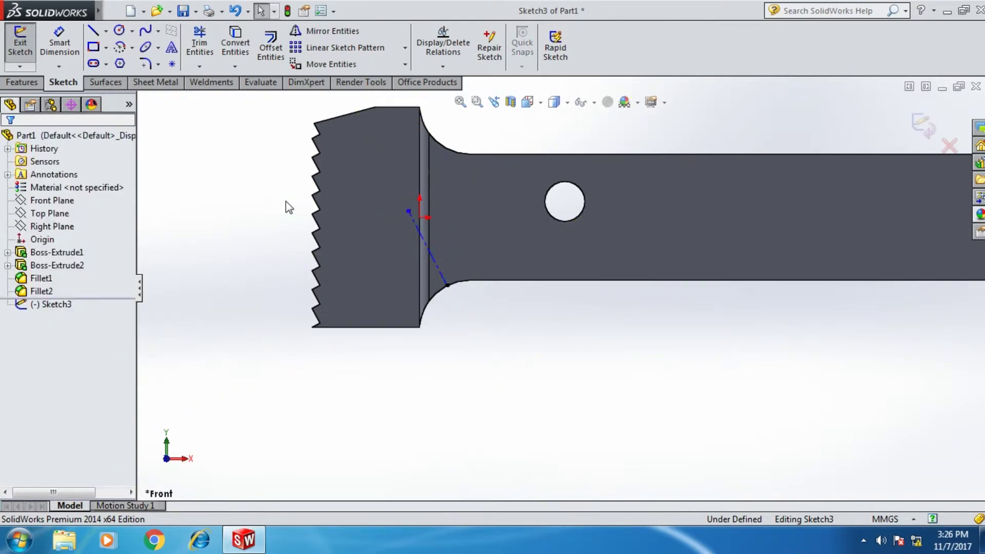
# Dimension the construction line at 60° to the blade's bottom edge and close the sketch
pyautogui.click(58, 45)
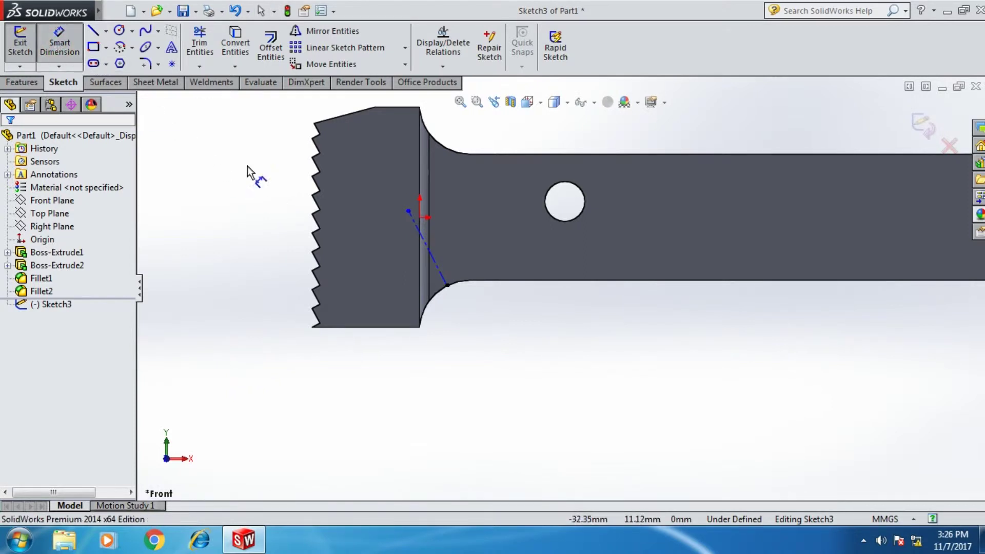
pyautogui.click(442, 275)
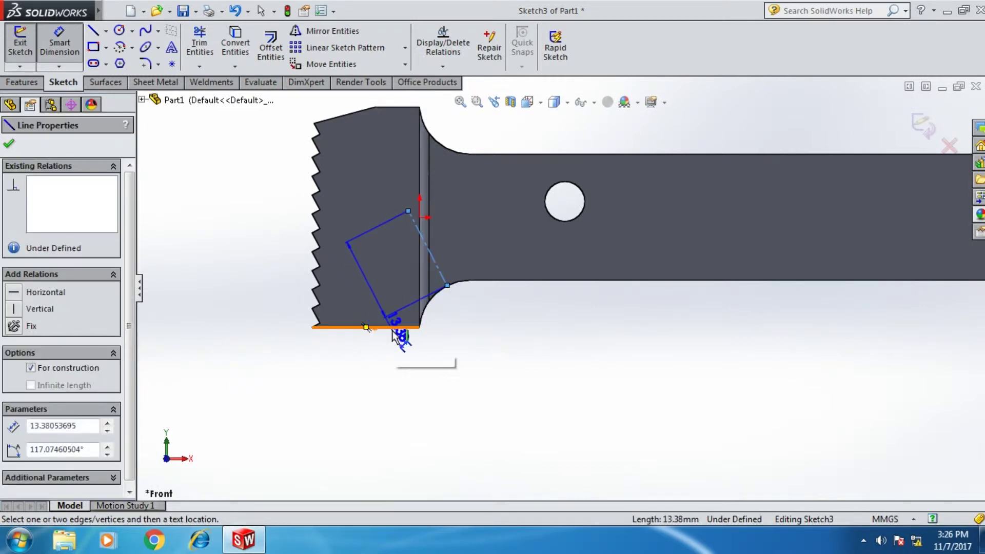
pyautogui.click(392, 327)
pyautogui.click(356, 288)
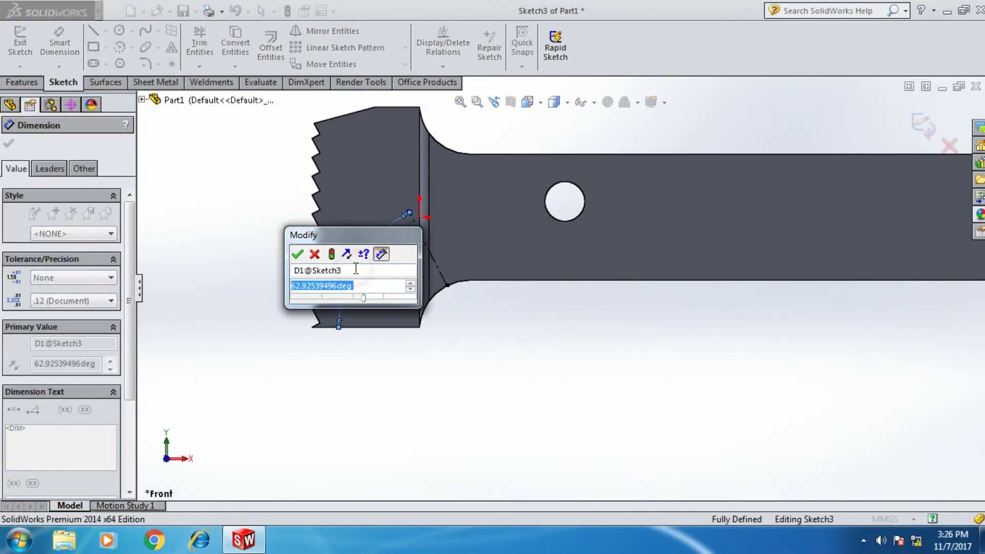
pyautogui.write('60')
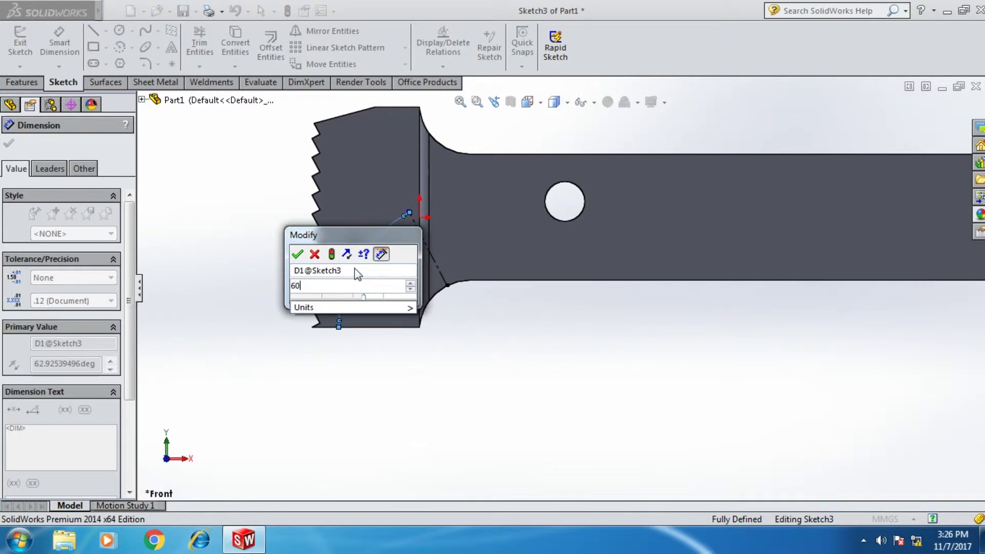
pyautogui.click(298, 254)
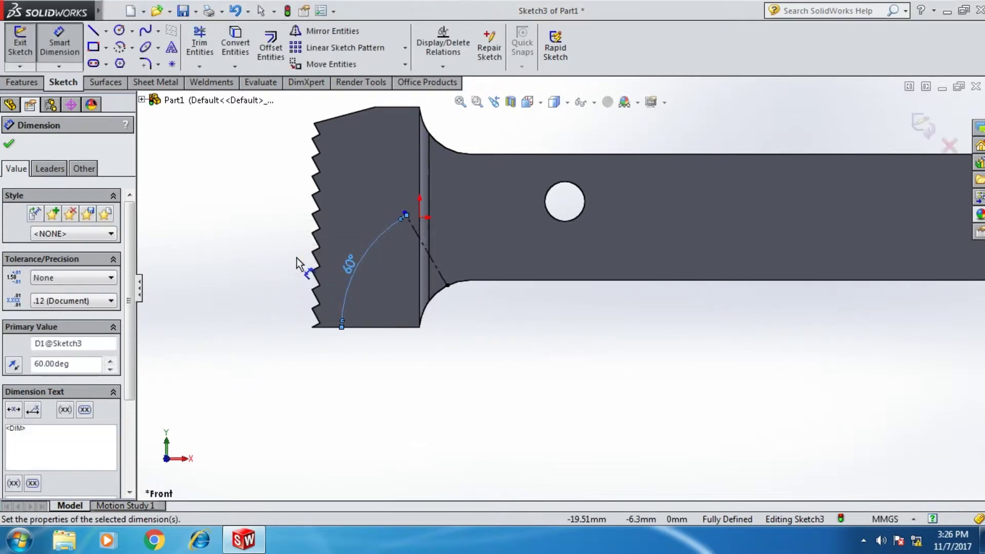
pyautogui.click(8, 147)
# Add Plane1 using Line1@Sketch3 as perpendicular reference and Point1@Sketch3 as its point
pyautogui.click(23, 49)
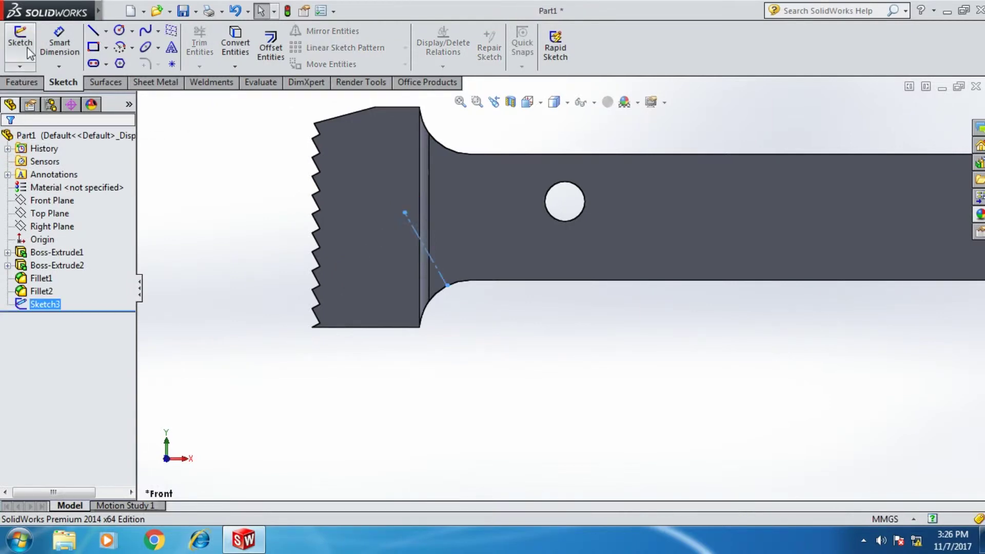
pyautogui.click(160, 201)
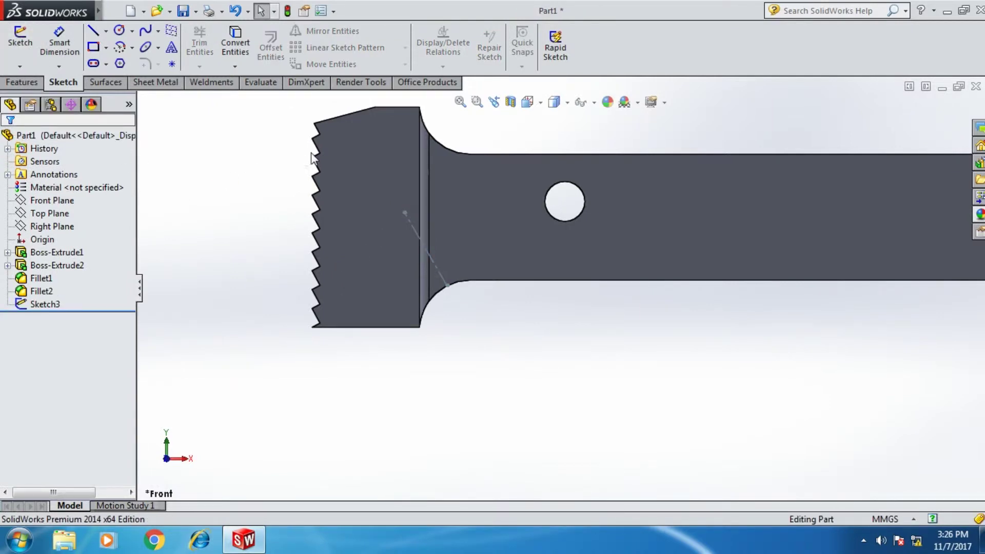
pyautogui.click(21, 83)
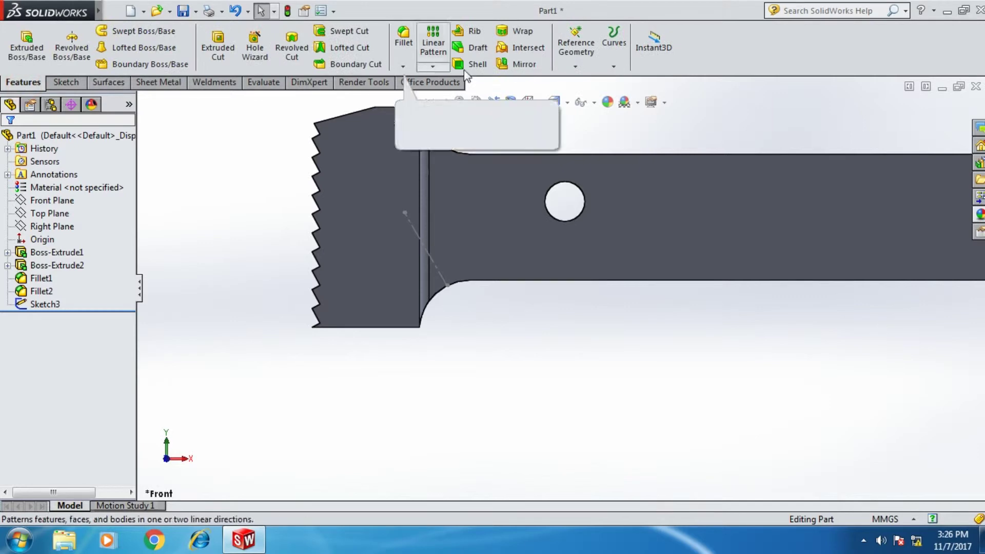
pyautogui.click(575, 63)
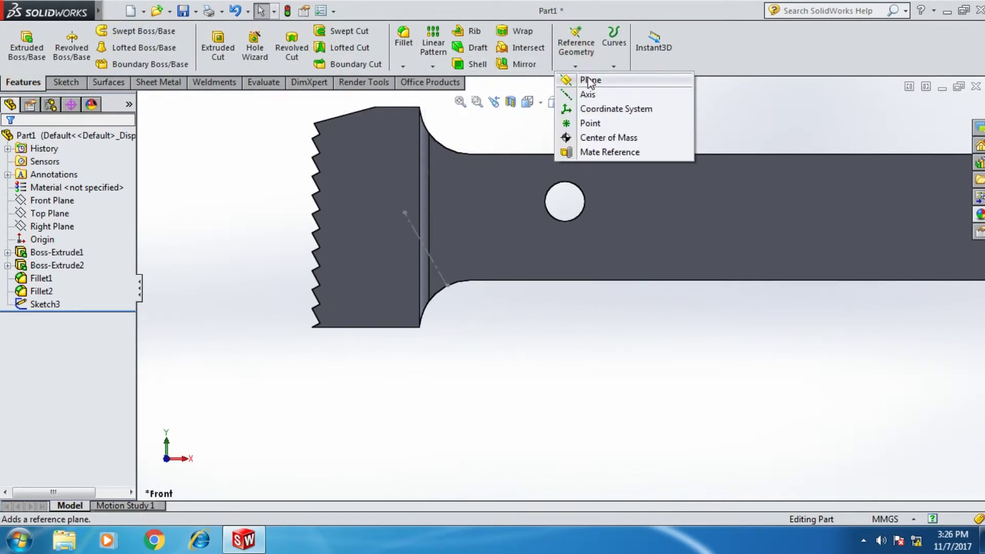
pyautogui.click(590, 80)
pyautogui.scroll(-2, 496, 250)
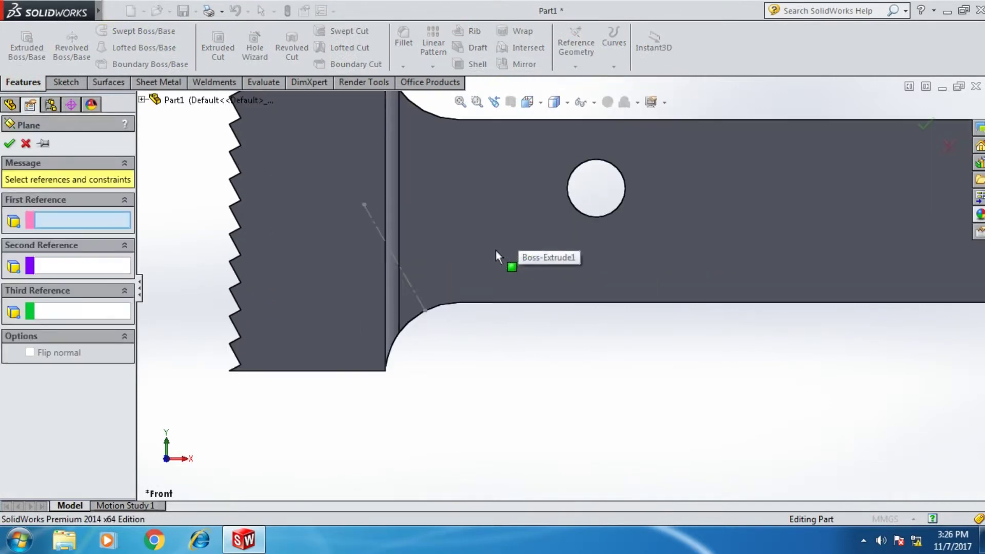
pyautogui.click(416, 291)
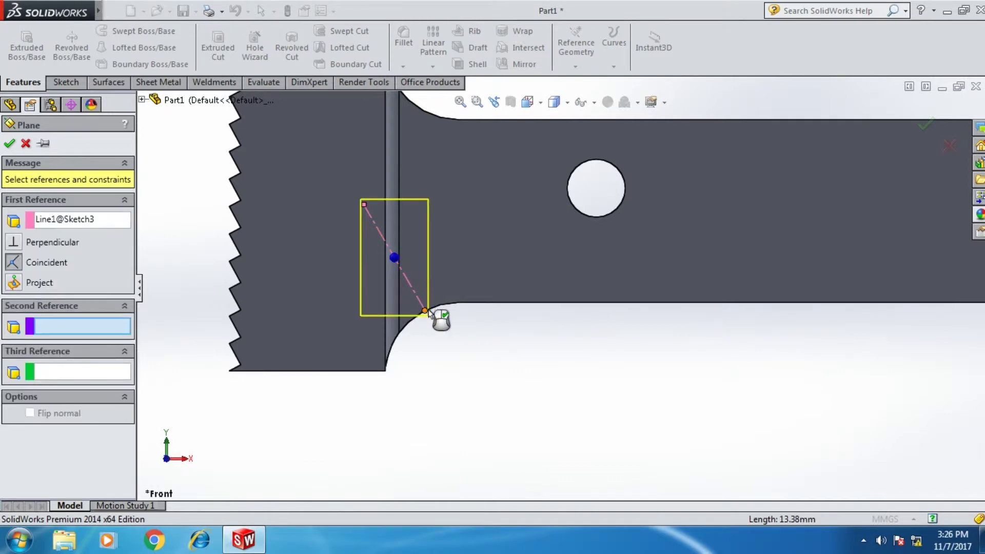
pyautogui.click(425, 311)
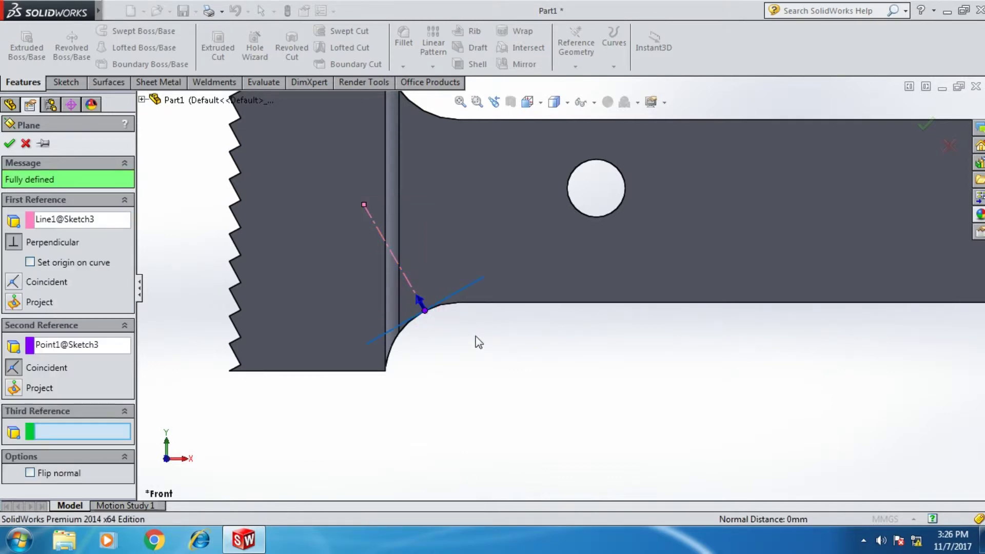
pyautogui.click(7, 151)
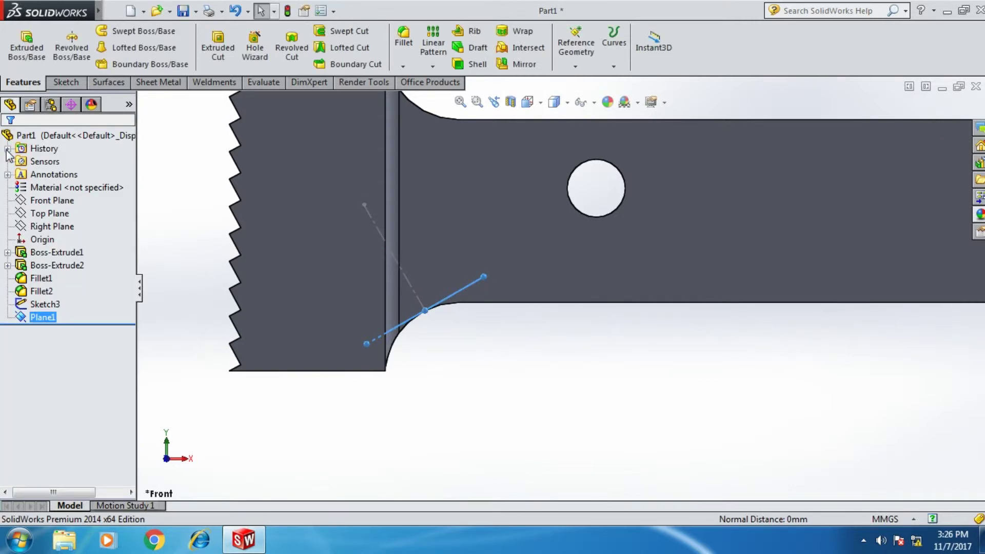
# Reopen Sketch3 and delete the old construction line with its angle
pyautogui.click(167, 266)
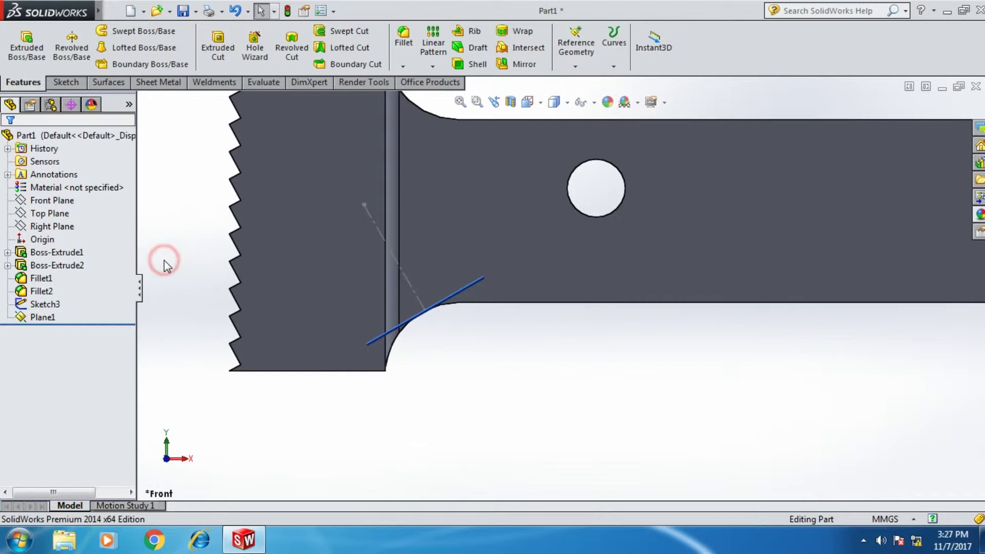
pyautogui.click(53, 311)
pyautogui.rightClick(53, 309)
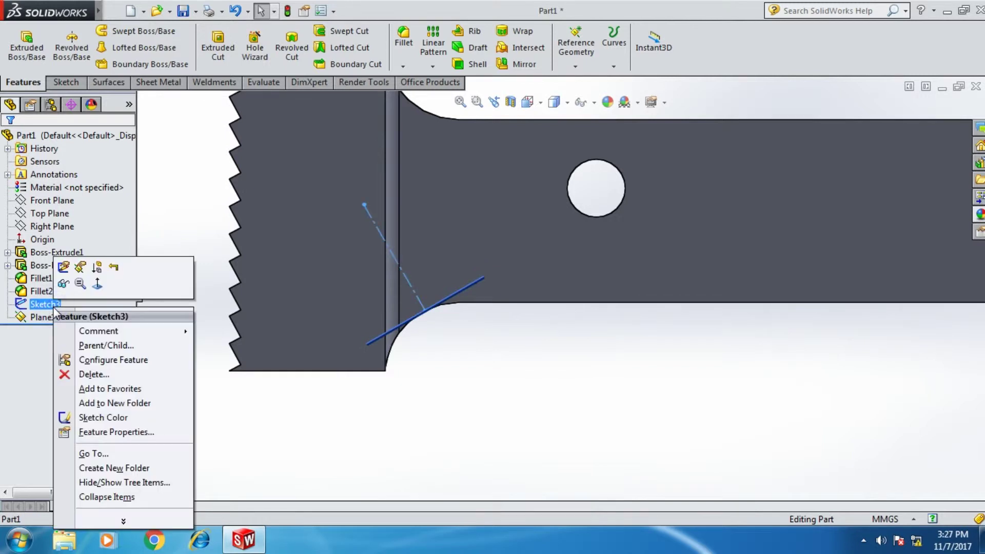
pyautogui.click(63, 267)
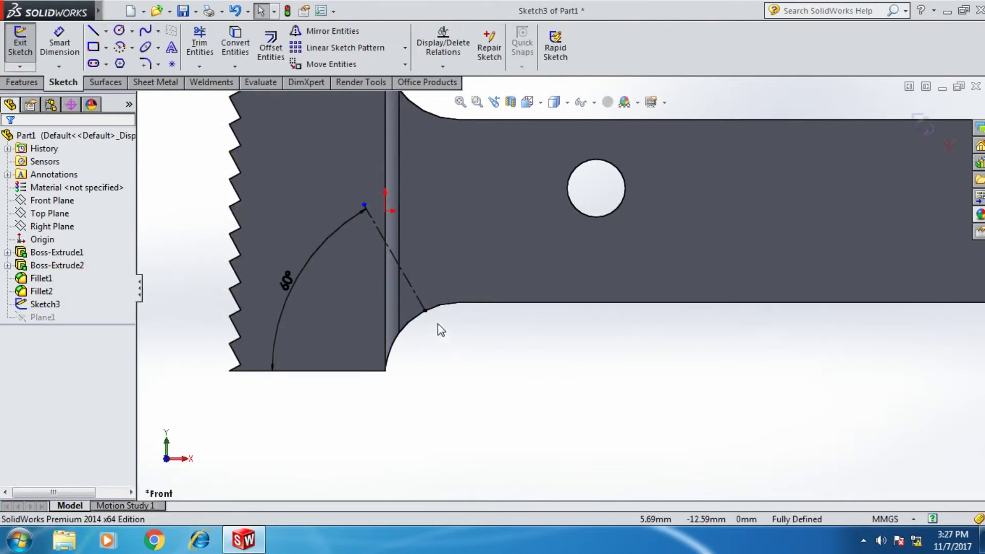
pyautogui.scroll(-1, 438, 324)
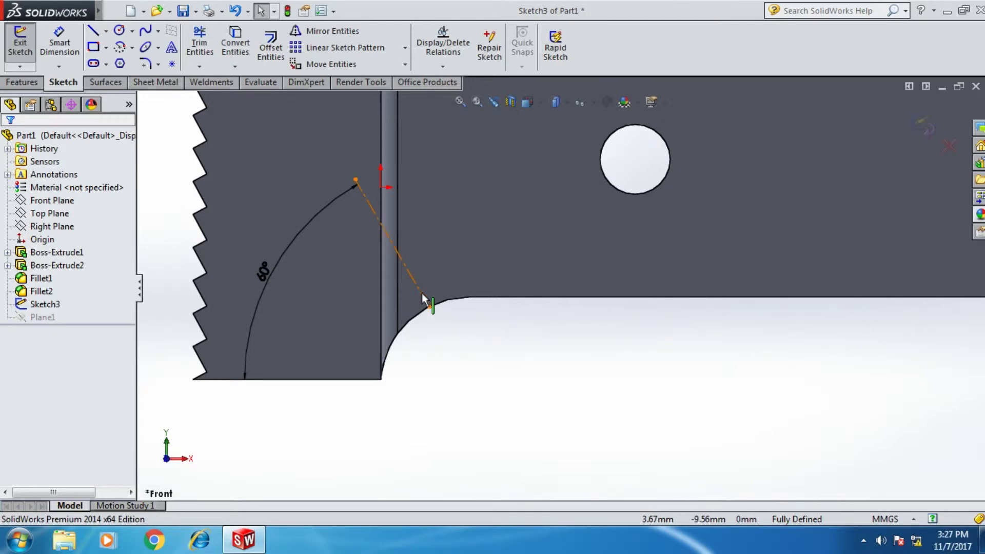
pyautogui.click(422, 295)
pyautogui.press('Delete')
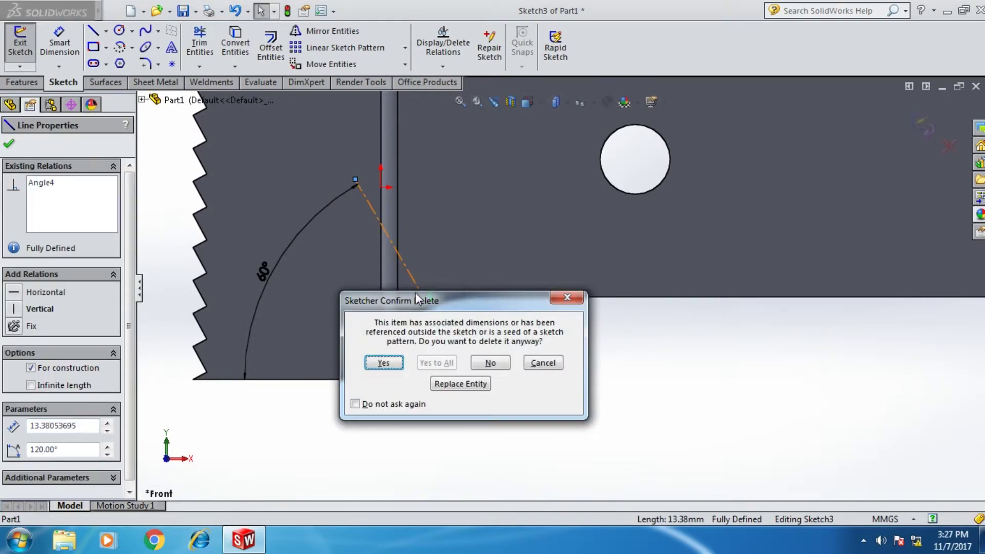
pyautogui.click(395, 363)
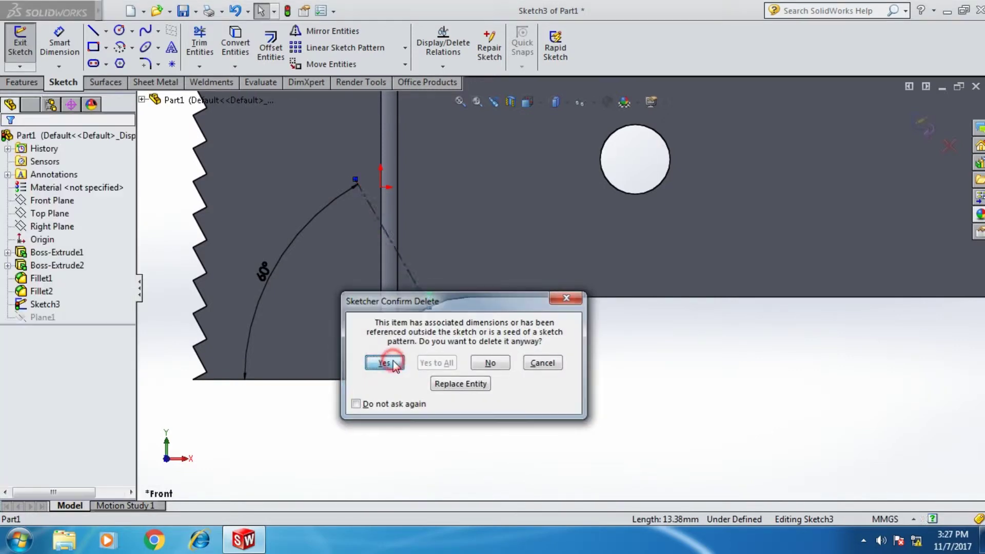
# Draw a new construction line from the fillet arc up into the blade
pyautogui.click(91, 32)
pyautogui.click(61, 305)
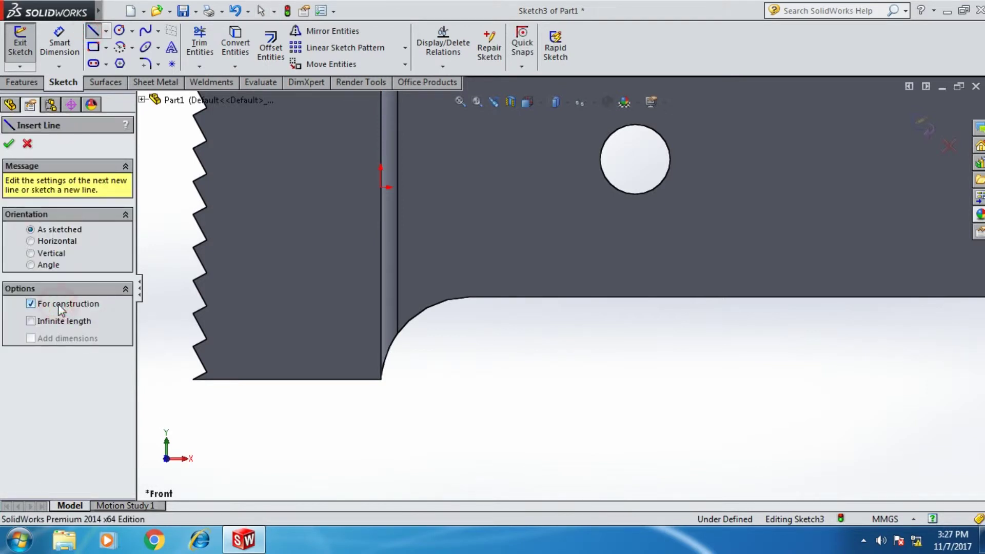
pyautogui.click(440, 340)
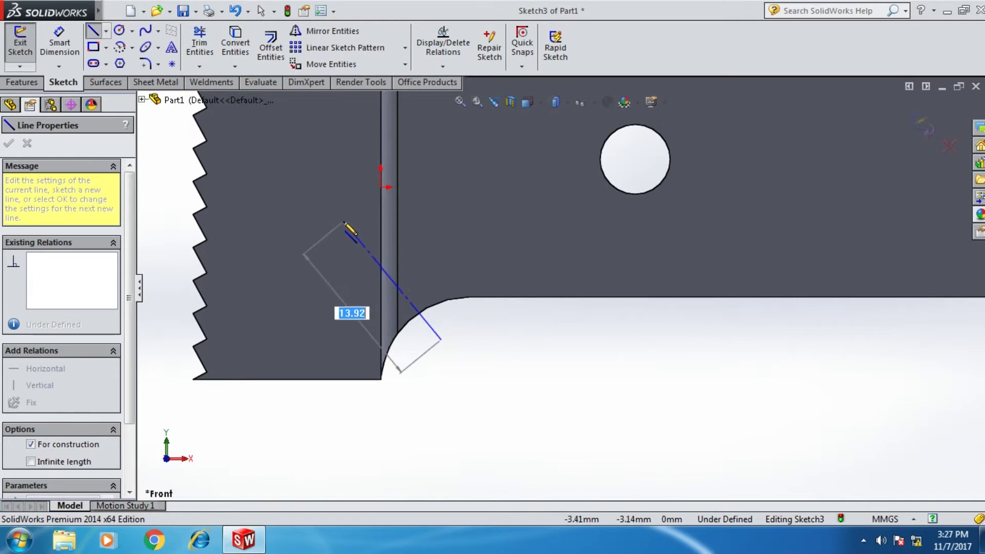
pyautogui.click(344, 221)
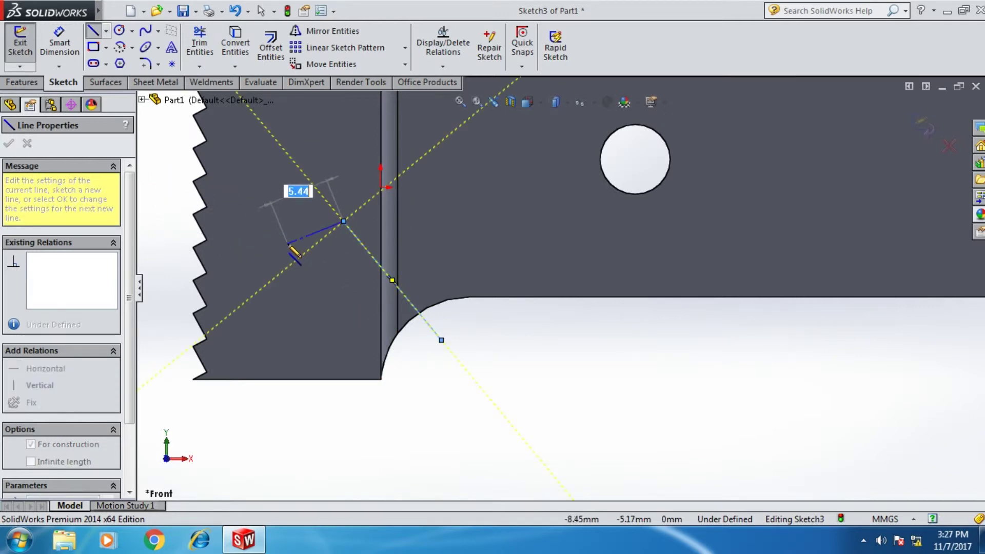
pyautogui.press('Escape')
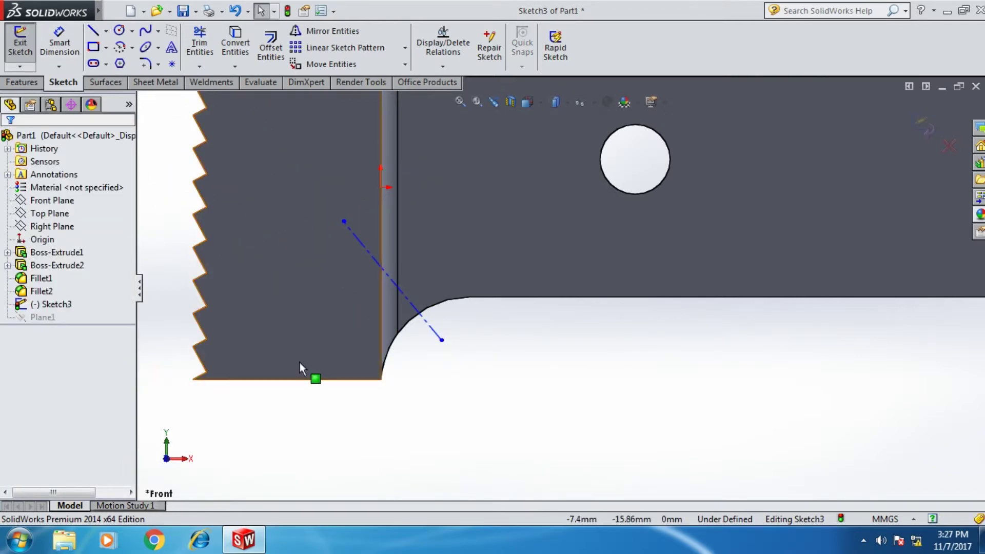
# Dimension the new construction line at 60° to the blade's bottom edge
pyautogui.click(60, 49)
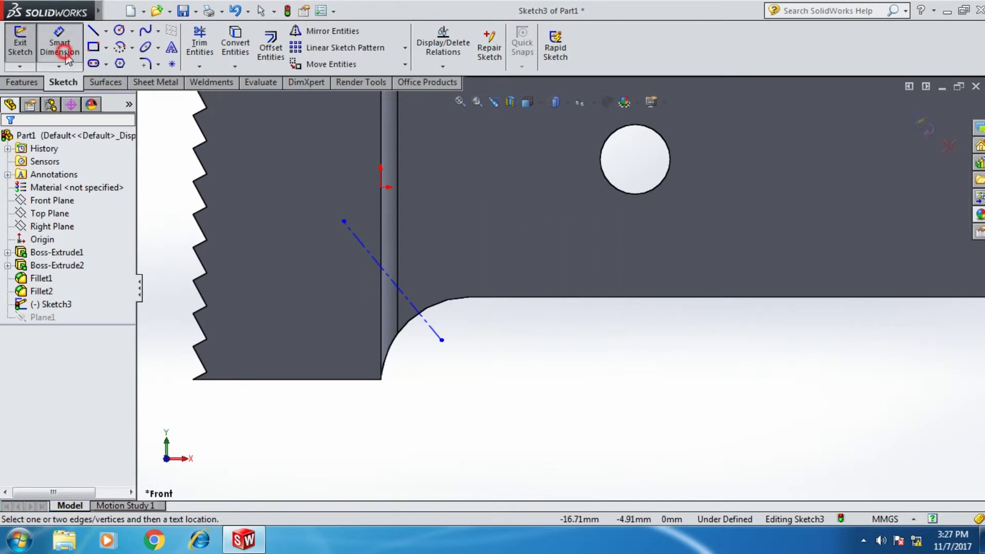
pyautogui.click(413, 305)
pyautogui.click(328, 380)
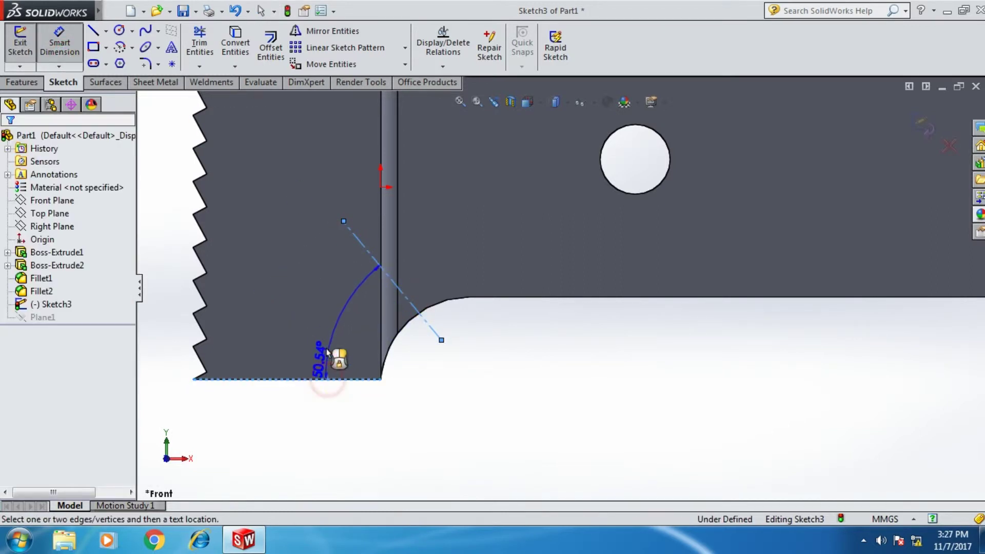
pyautogui.click(331, 341)
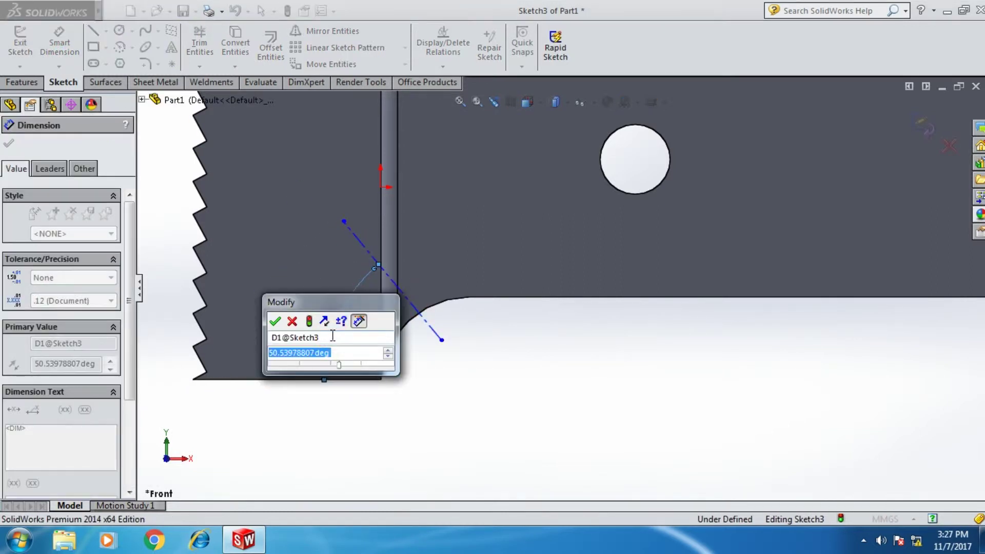
pyautogui.write('60')
pyautogui.press('Return')
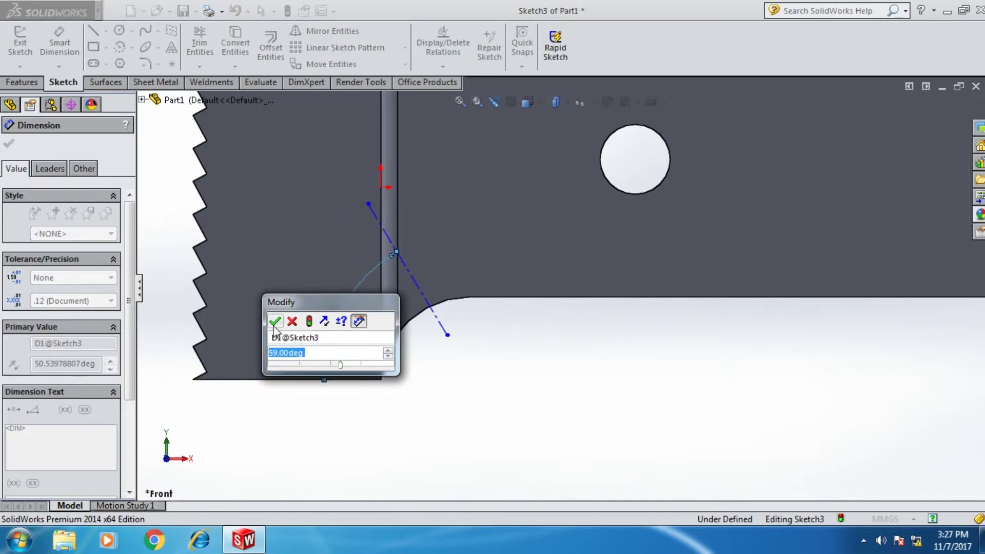
pyautogui.write('60')
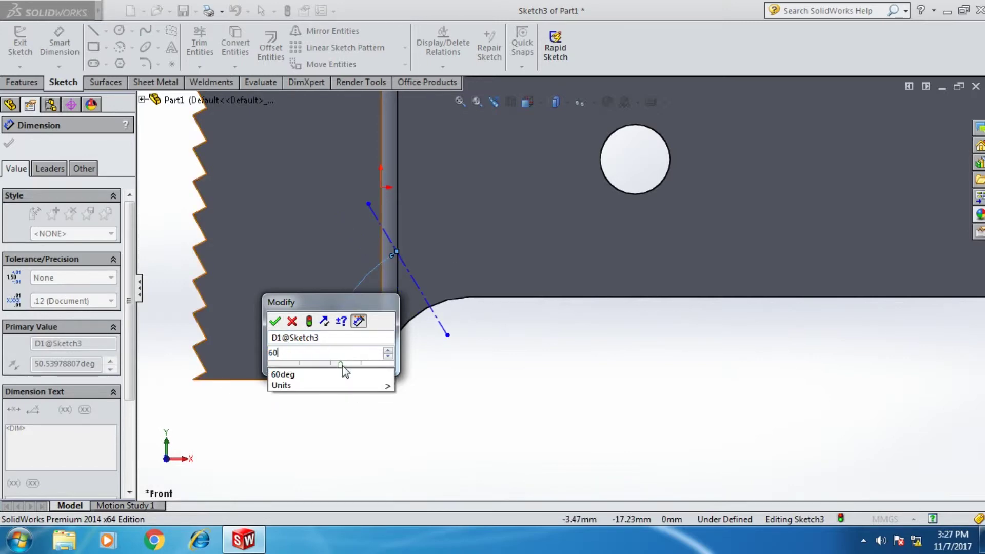
pyautogui.press('Escape')
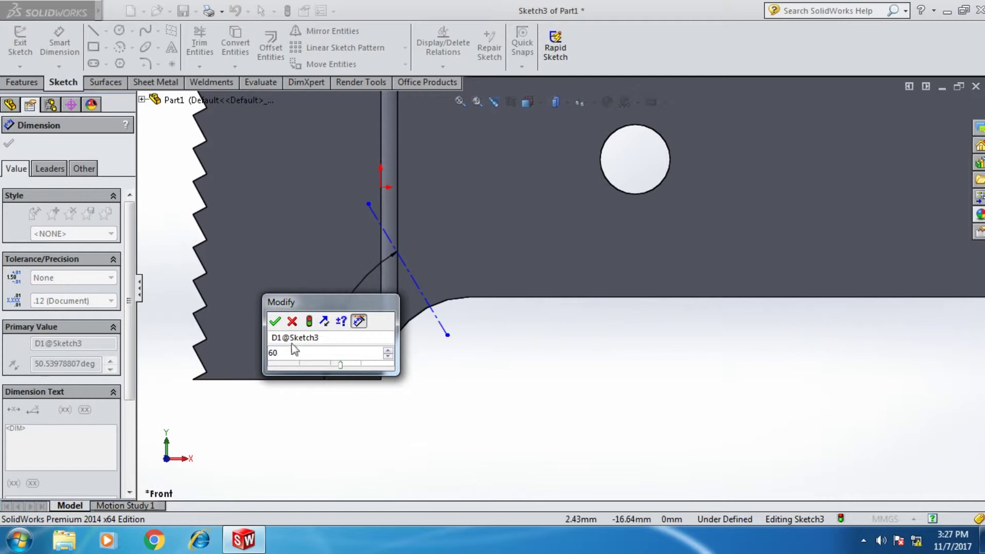
pyautogui.click(275, 322)
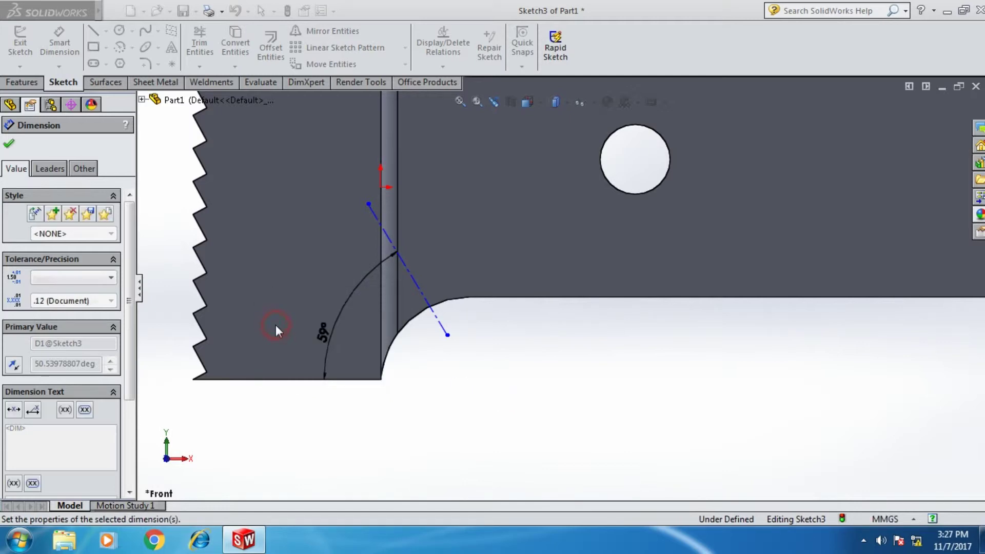
pyautogui.click(11, 144)
pyautogui.scroll(-1, 382, 287)
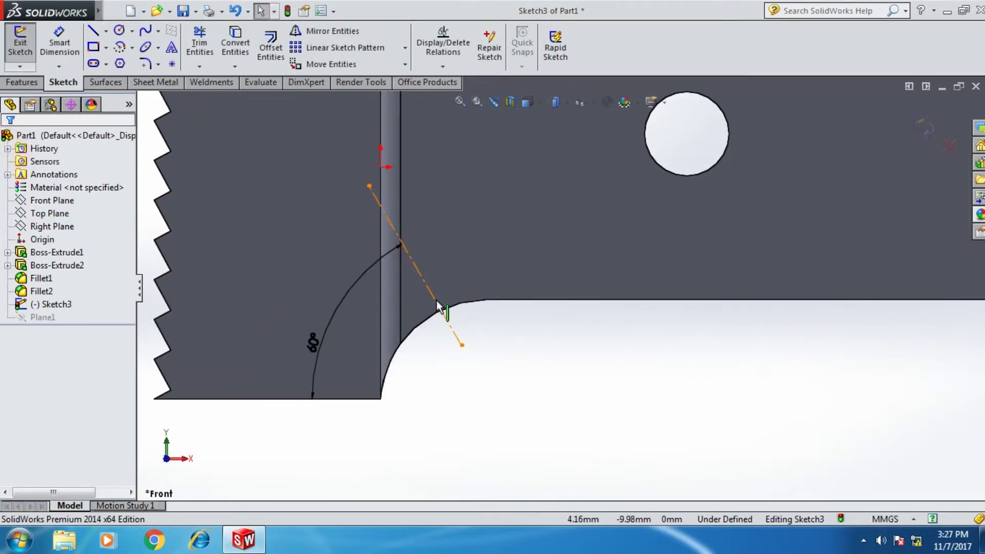
# Slide the construction line toward the fillet and place a point at the arc's midpoint
pyautogui.click(439, 307)
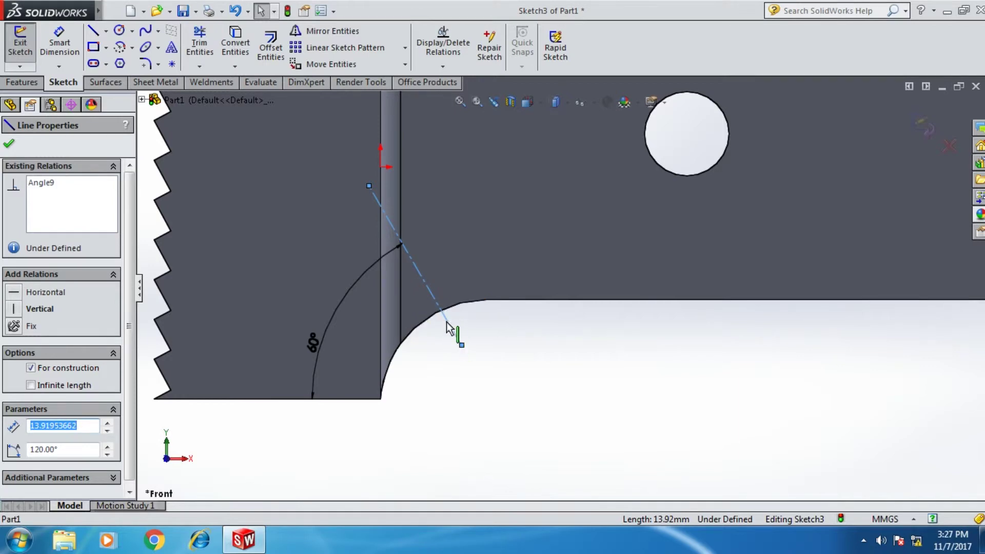
pyautogui.moveTo(449, 327); pyautogui.dragTo(427, 262)
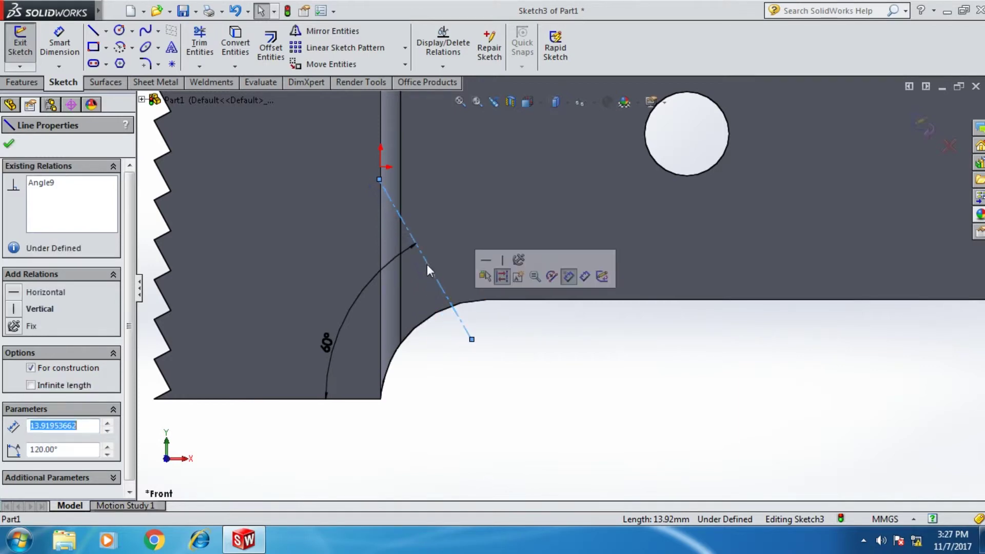
pyautogui.click(172, 63)
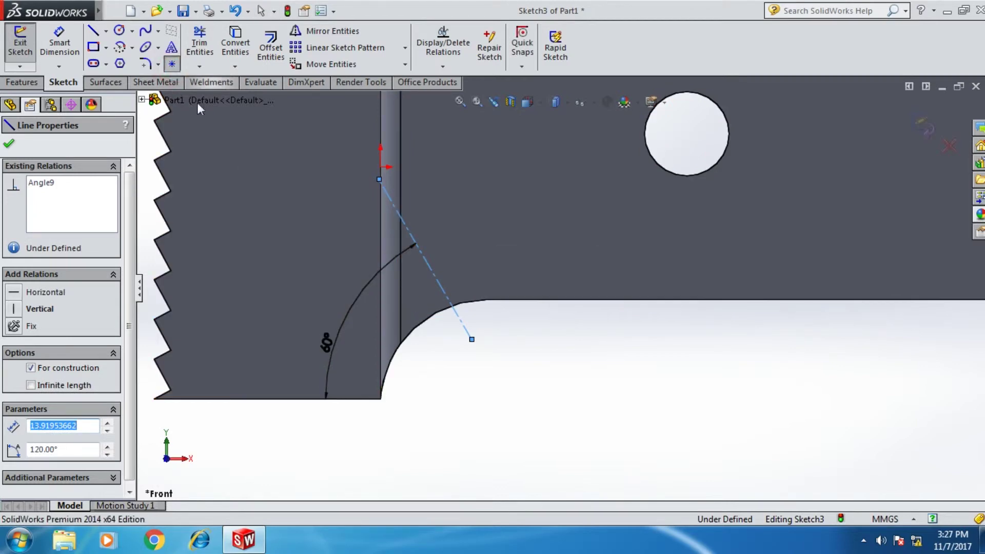
pyautogui.click(439, 311)
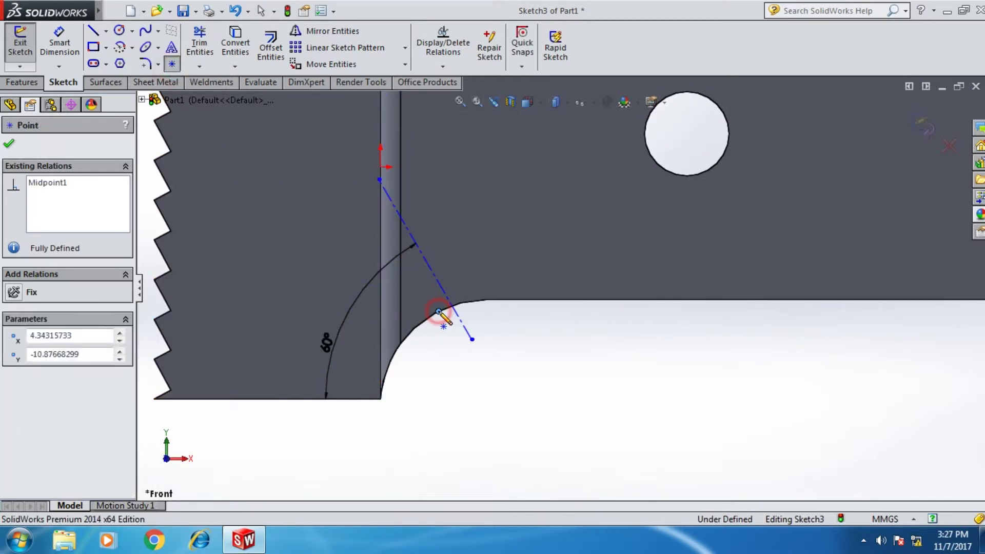
pyautogui.click(11, 143)
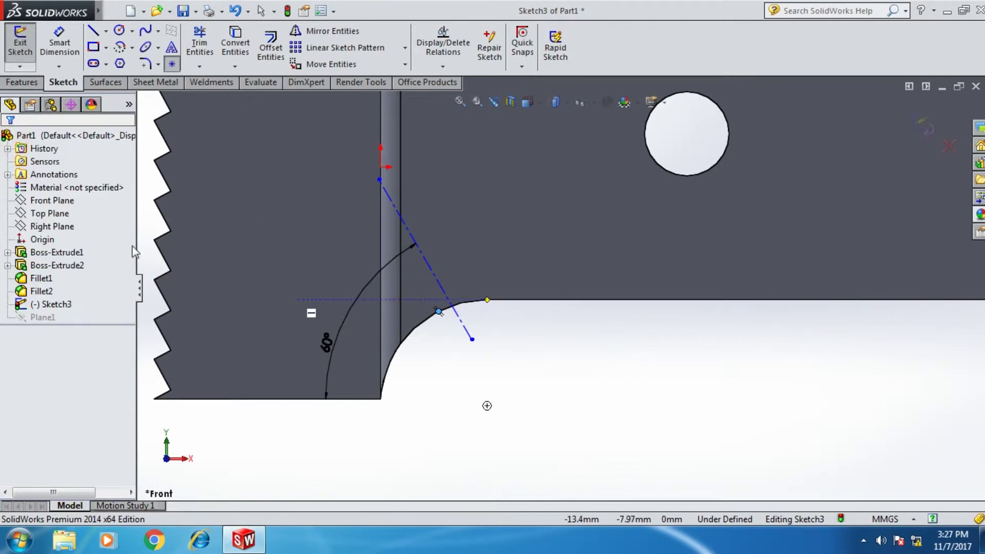
pyautogui.press('Escape')
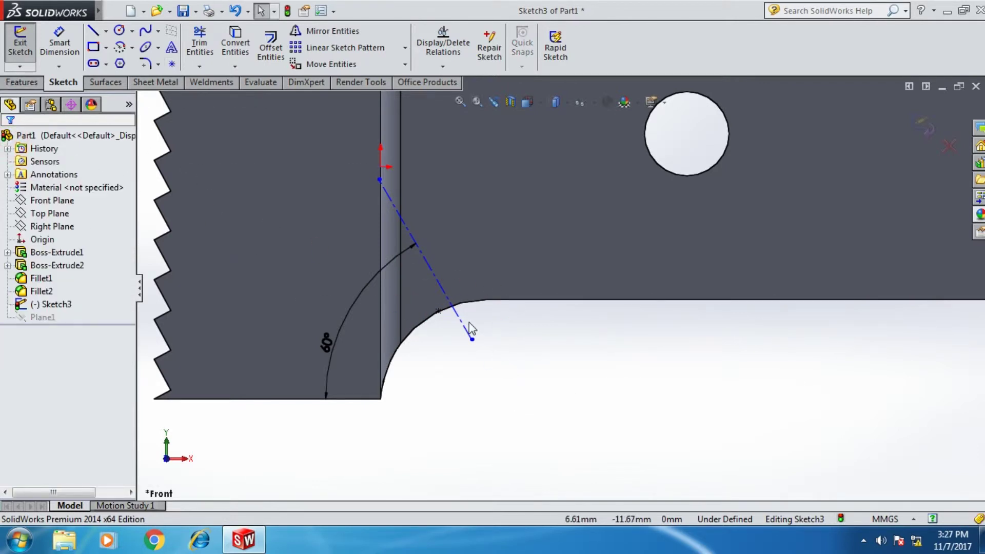
# Make the construction line coincident with the point and settle its endpoint on the fillet arc
pyautogui.click(463, 324)
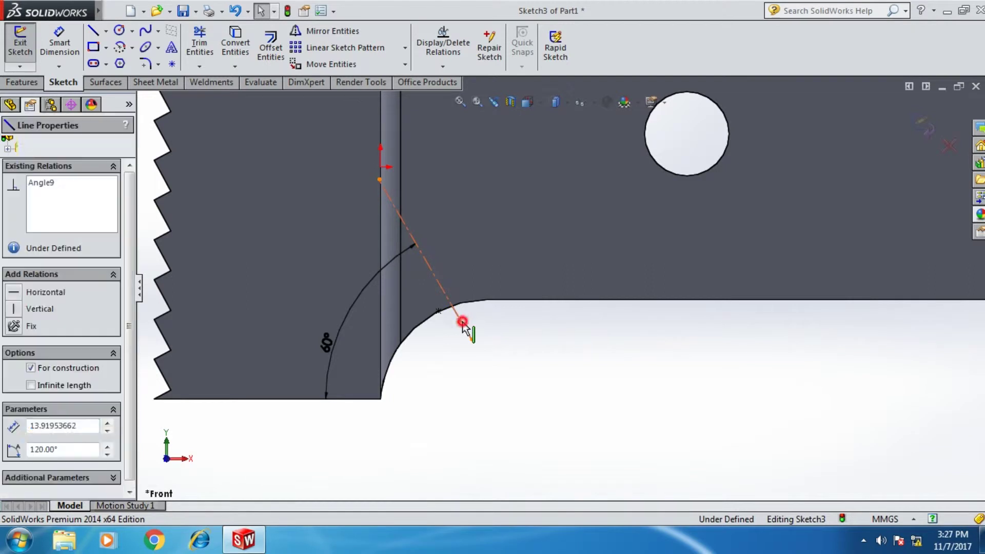
pyautogui.keyDown('ctrl'); pyautogui.click(439, 312); pyautogui.keyUp('ctrl')
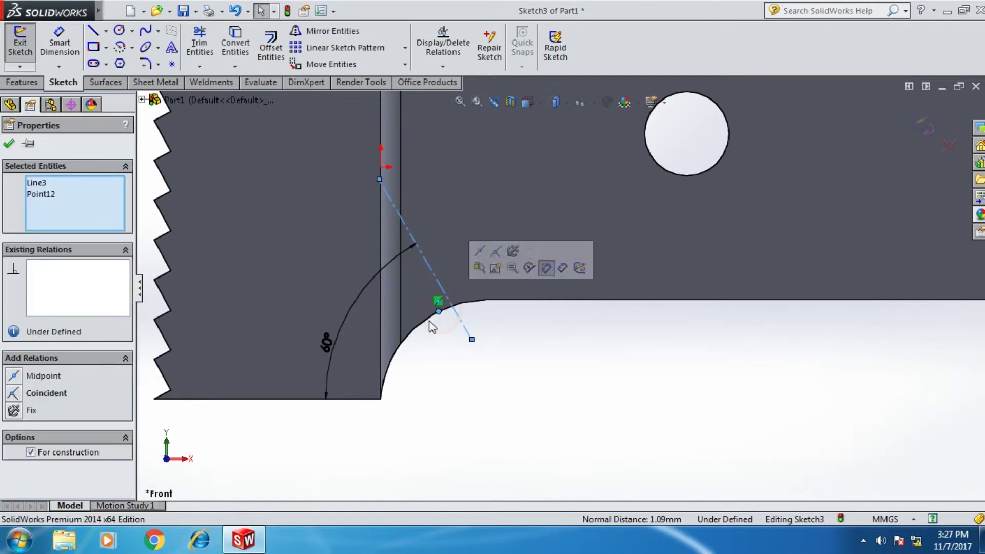
pyautogui.click(26, 395)
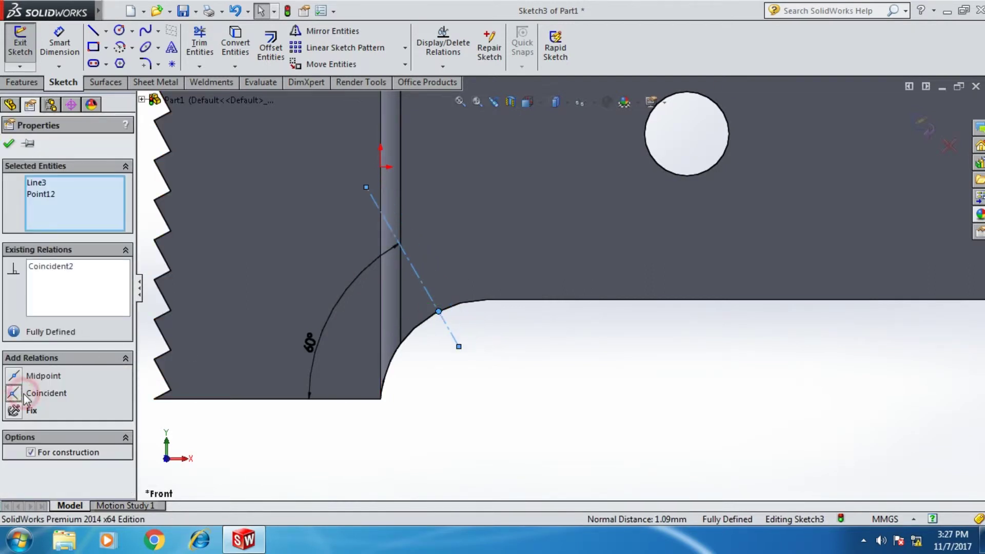
pyautogui.click(9, 144)
pyautogui.moveTo(458, 347); pyautogui.dragTo(441, 317)
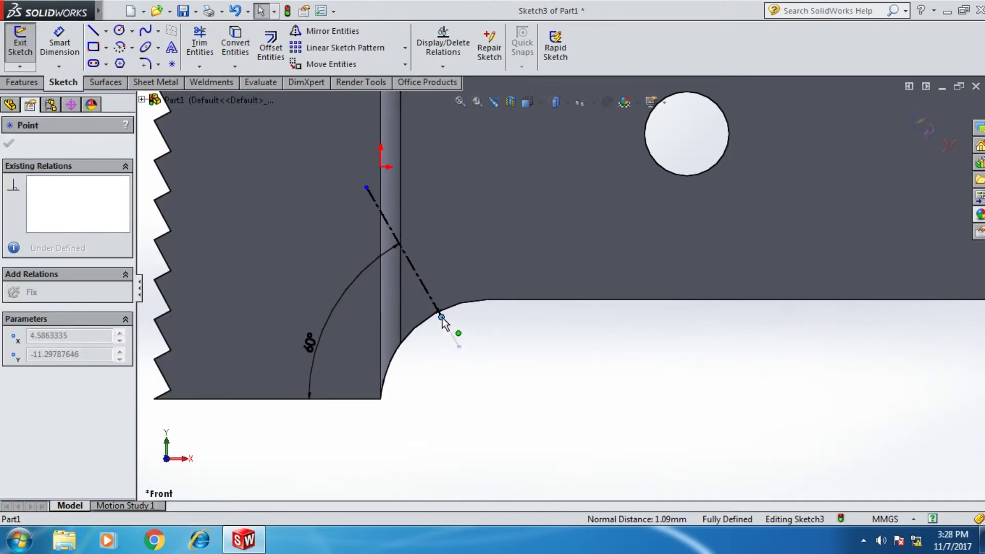
pyautogui.moveTo(442, 318); pyautogui.dragTo(445, 319)
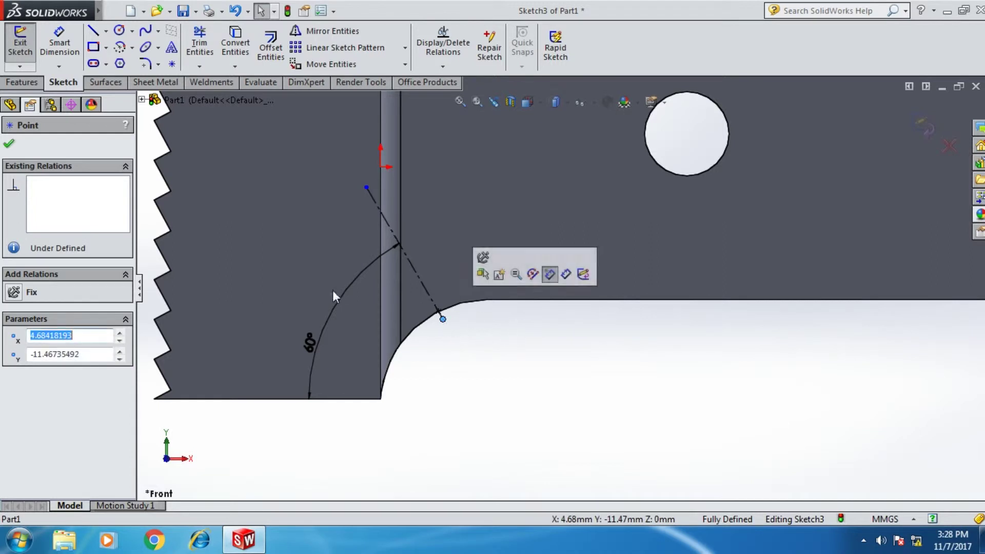
pyautogui.click(10, 146)
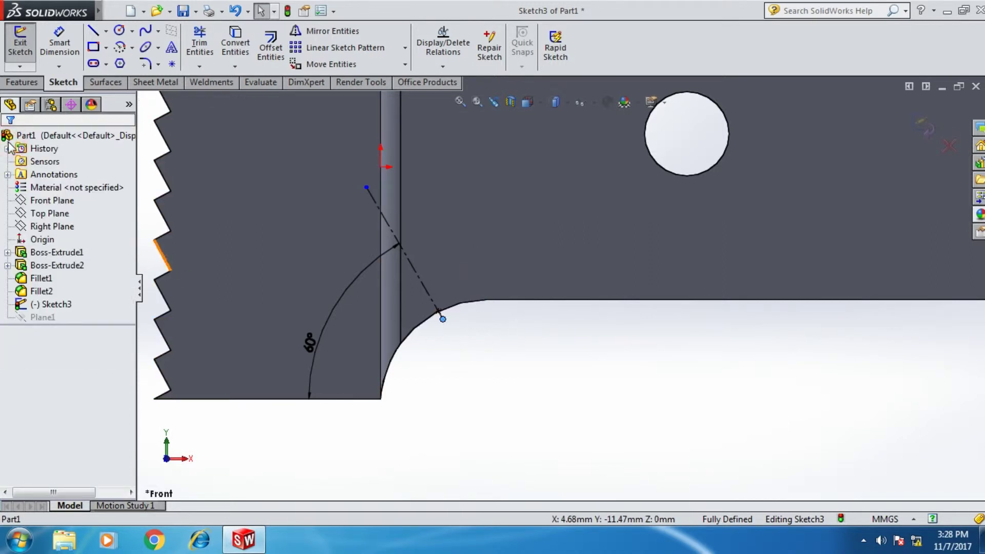
# Exit the sketch, dismiss the rebuild error and edit the failing Plane1
pyautogui.click(482, 383)
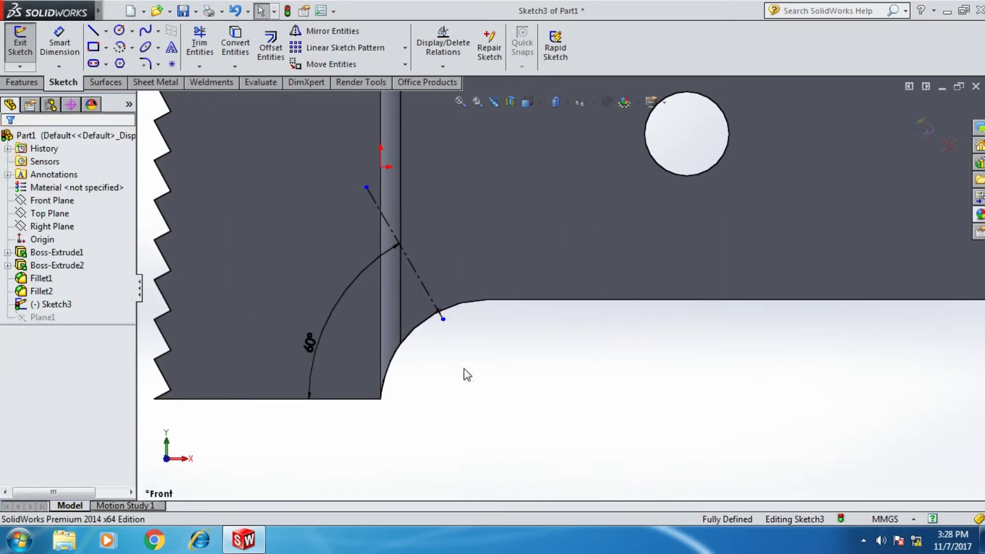
pyautogui.click(20, 51)
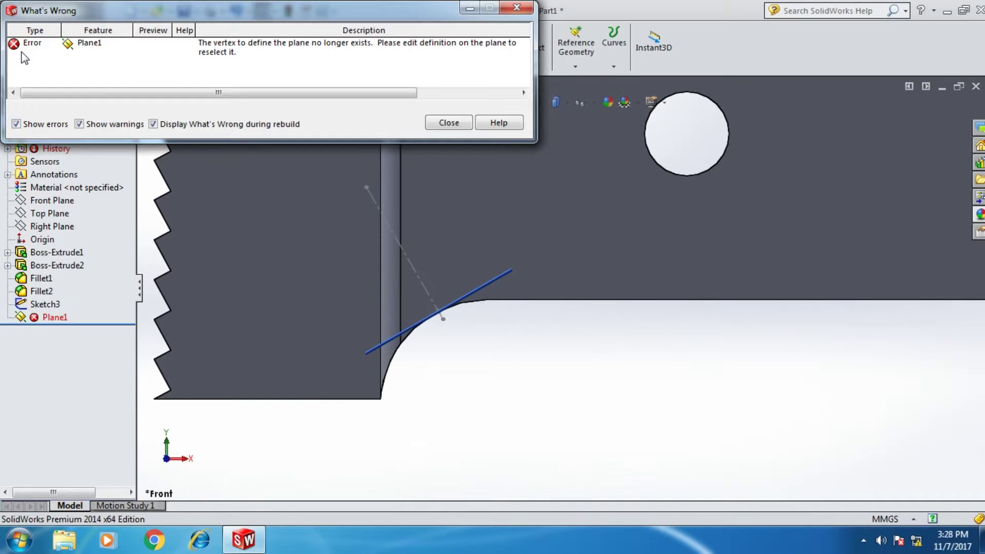
pyautogui.click(439, 129)
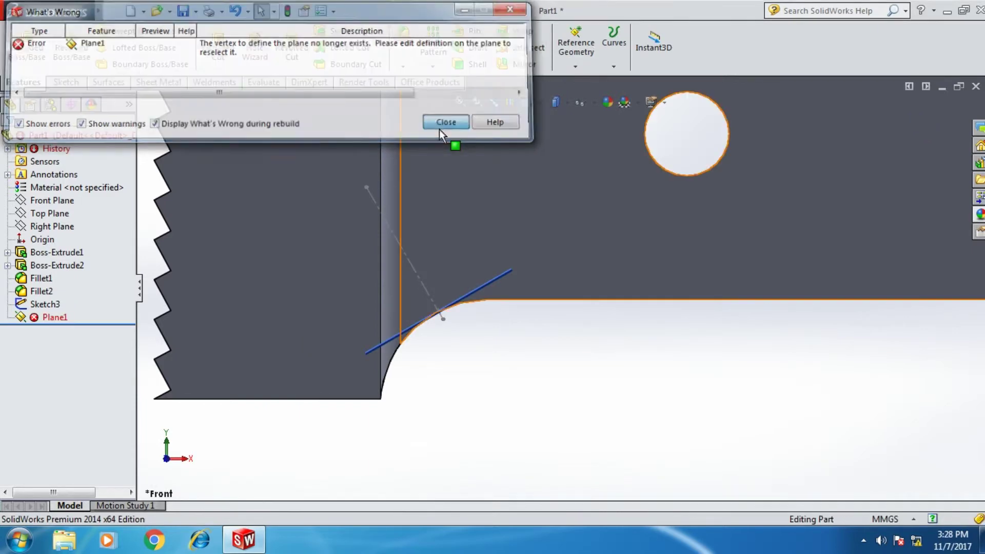
pyautogui.click(25, 320)
pyautogui.rightClick(31, 319)
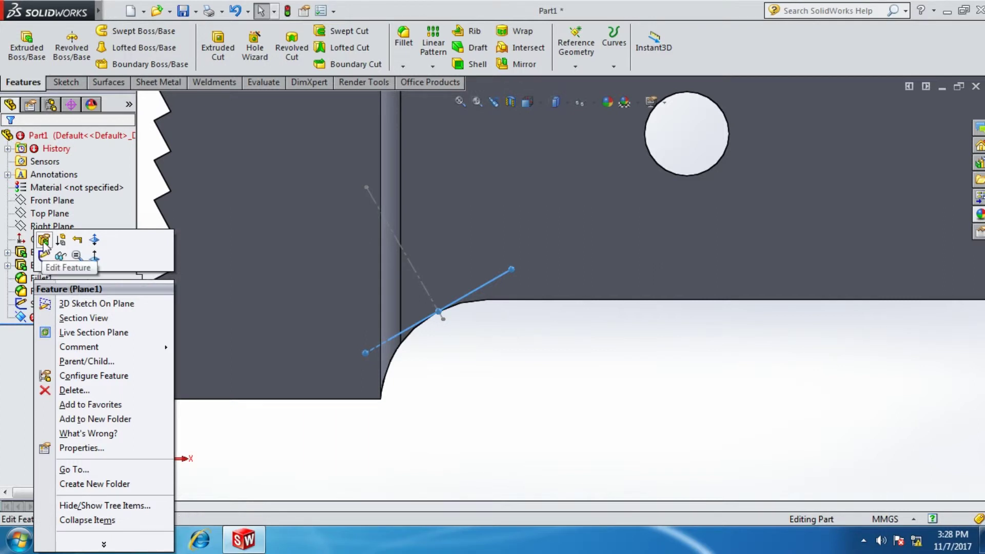
pyautogui.click(44, 240)
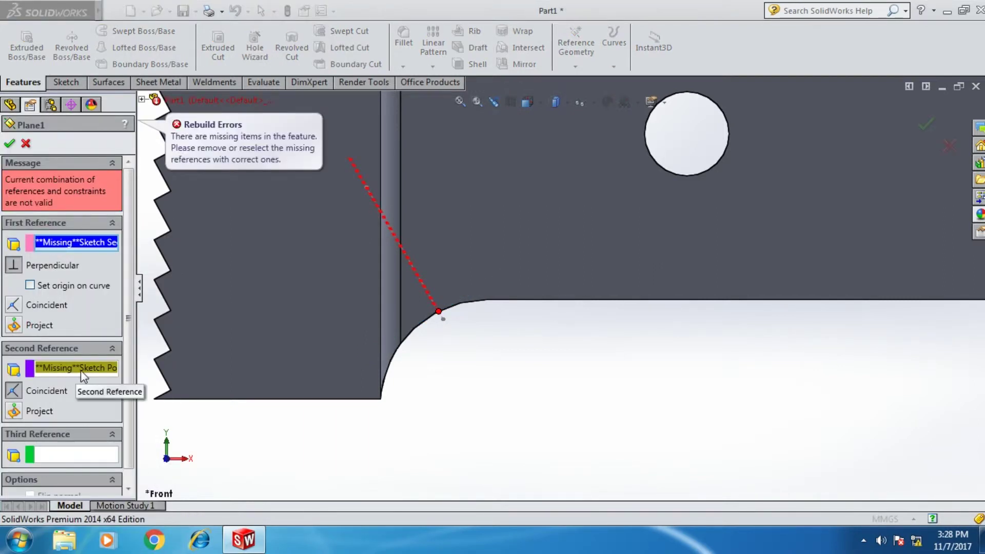
# Replace Plane1's missing references with the construction line and the fillet point, then confirm
pyautogui.rightClick(82, 370)
pyautogui.click(111, 386)
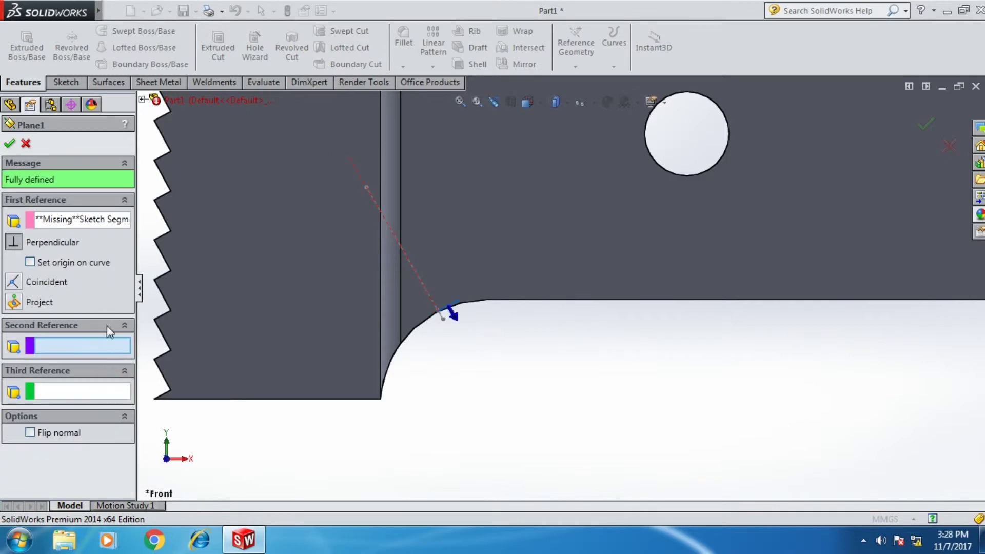
pyautogui.rightClick(71, 225)
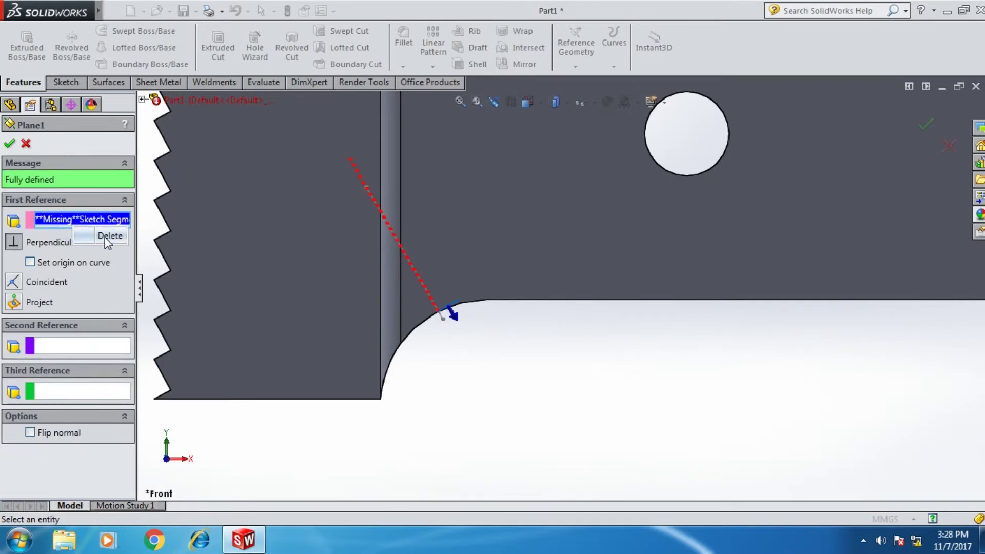
pyautogui.click(105, 237)
pyautogui.click(417, 277)
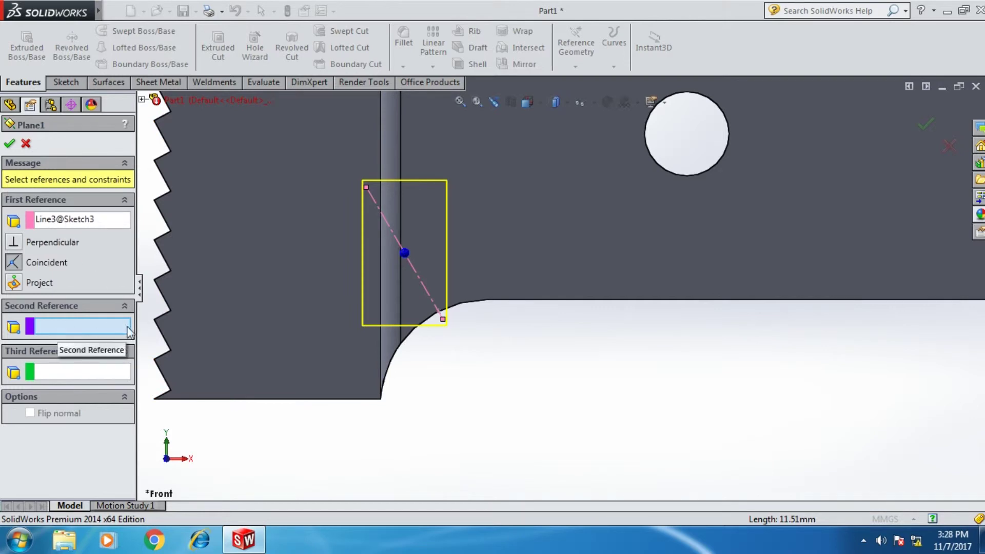
pyautogui.click(442, 320)
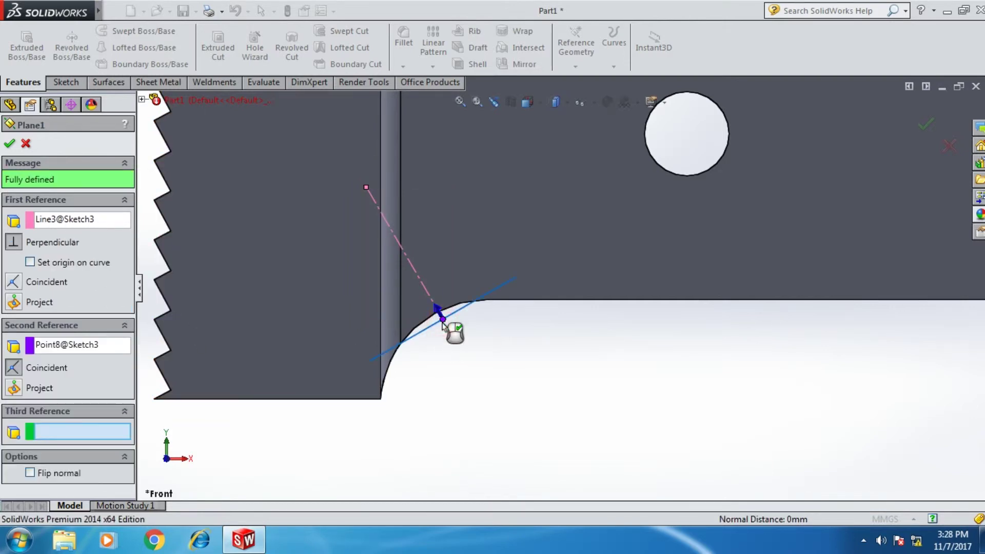
pyautogui.moveTo(461, 352)
pyautogui.mouseDown(button='middle')
pyautogui.moveTo(454, 323)
pyautogui.moveTo(437, 394)
pyautogui.moveTo(448, 369)
pyautogui.moveTo(206, 294)
pyautogui.mouseUp(button='middle')
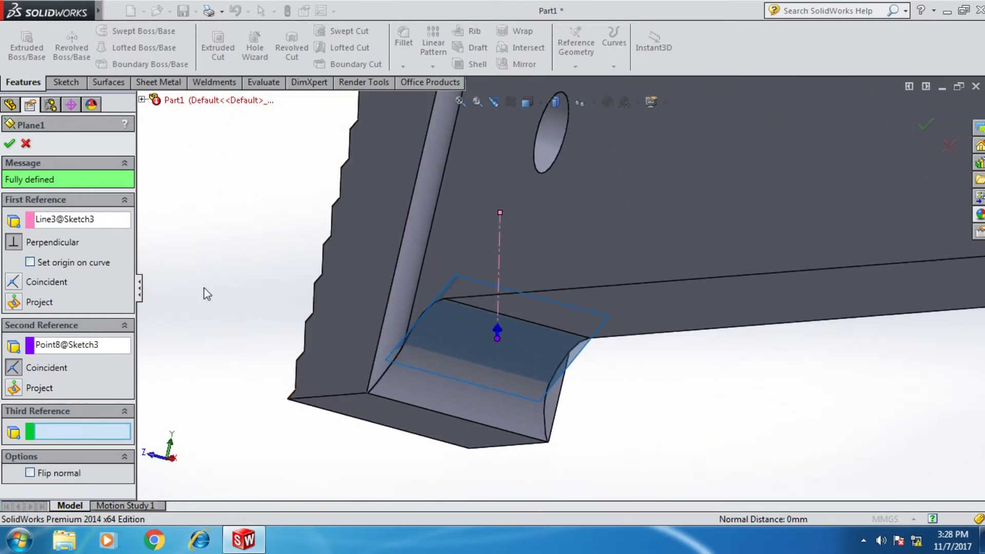
pyautogui.click(10, 145)
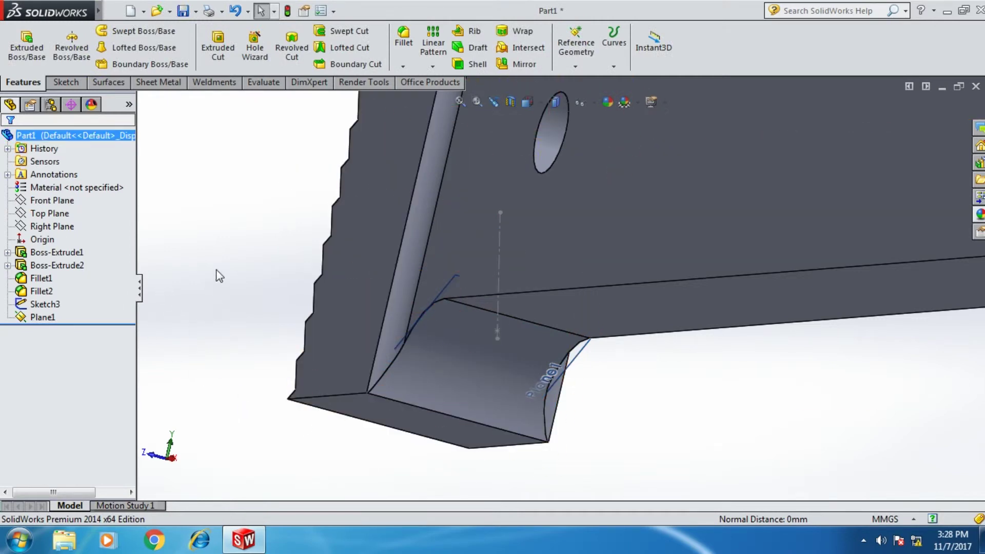
pyautogui.moveTo(220, 276); pyautogui.dragTo(620, 460, button='middle')
pyautogui.scroll(5, 521, 417)
pyautogui.moveTo(521, 418)
pyautogui.mouseDown(button='middle')
pyautogui.moveTo(602, 424)
pyautogui.moveTo(580, 444)
pyautogui.moveTo(554, 402)
pyautogui.moveTo(554, 370)
pyautogui.mouseUp(button='middle')
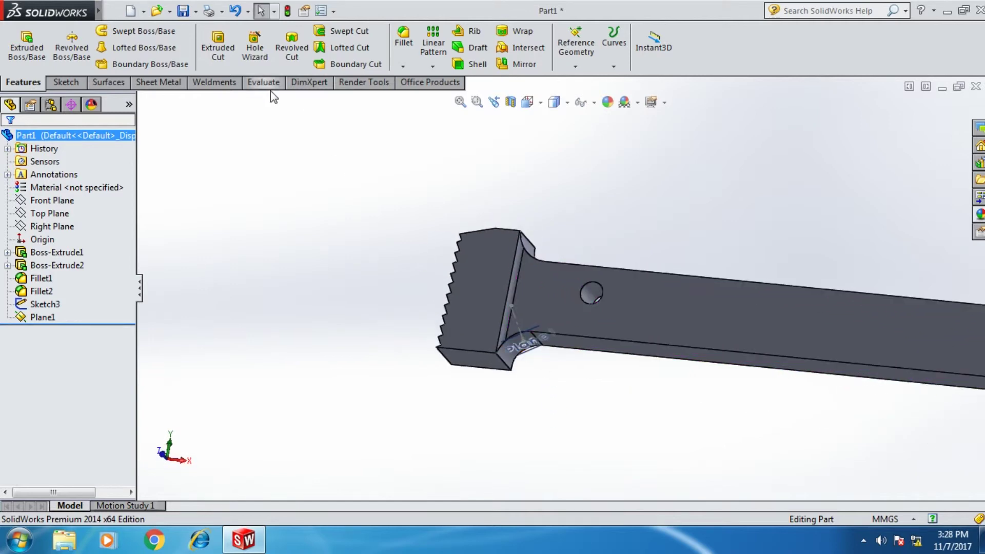
# Configure an ISO M4 bottoming tapped hole, 10.10 mm deep with 8.00 mm thread
pyautogui.click(269, 63)
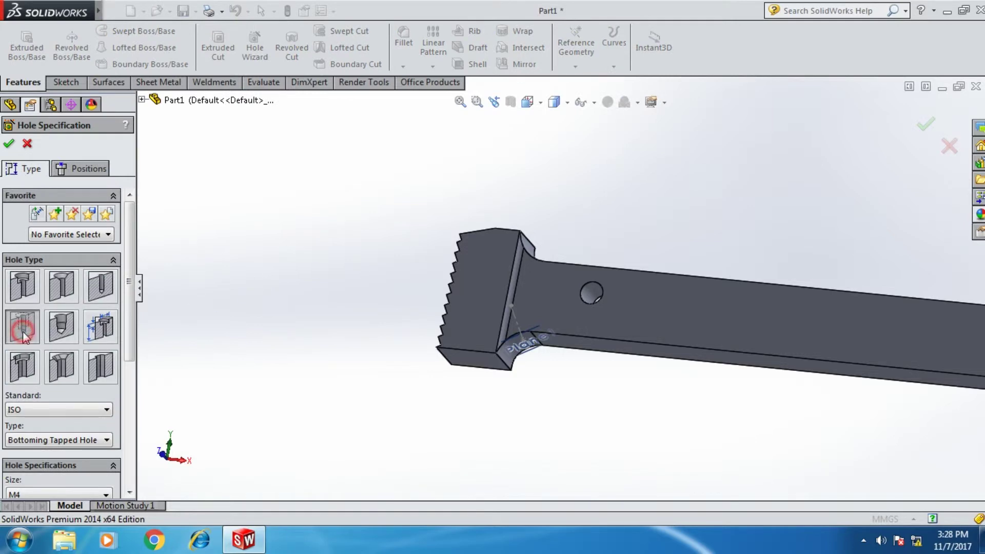
pyautogui.click(29, 411)
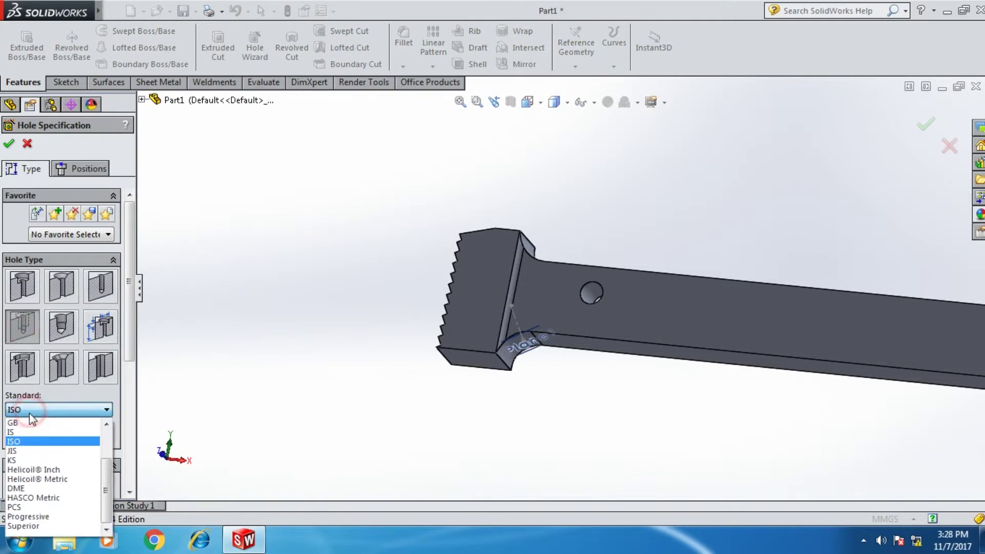
pyautogui.click(19, 442)
pyautogui.moveTo(132, 334); pyautogui.dragTo(129, 425)
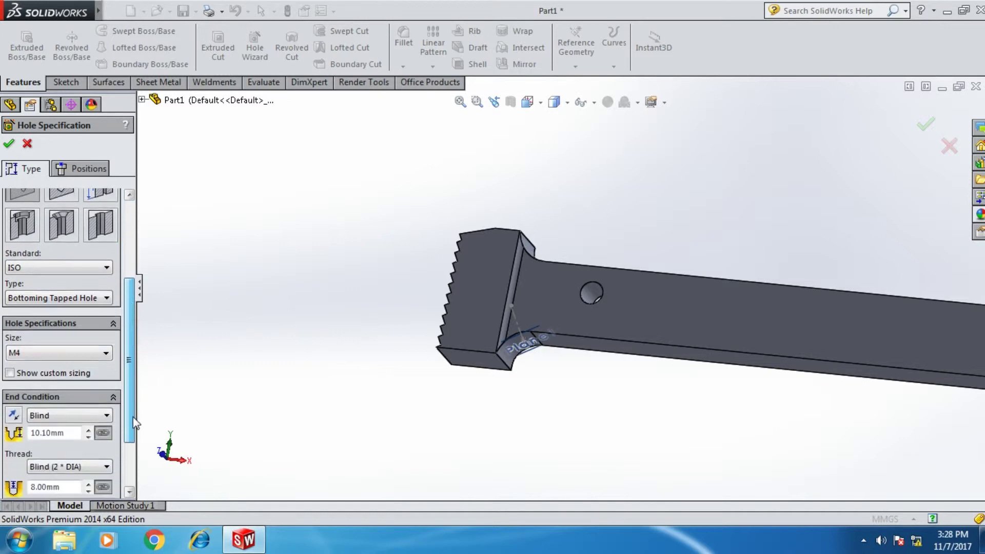
pyautogui.click(68, 283)
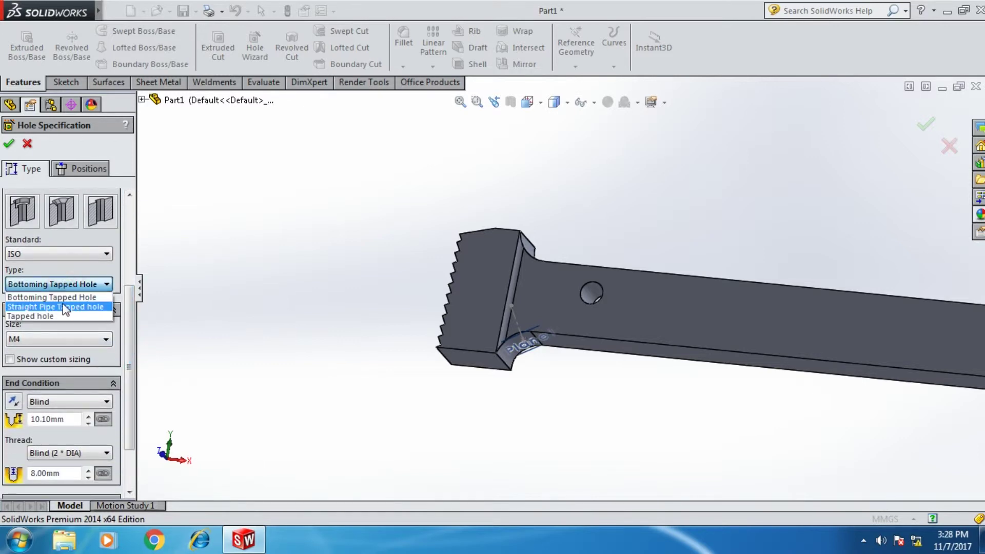
pyautogui.click(66, 297)
pyautogui.click(30, 338)
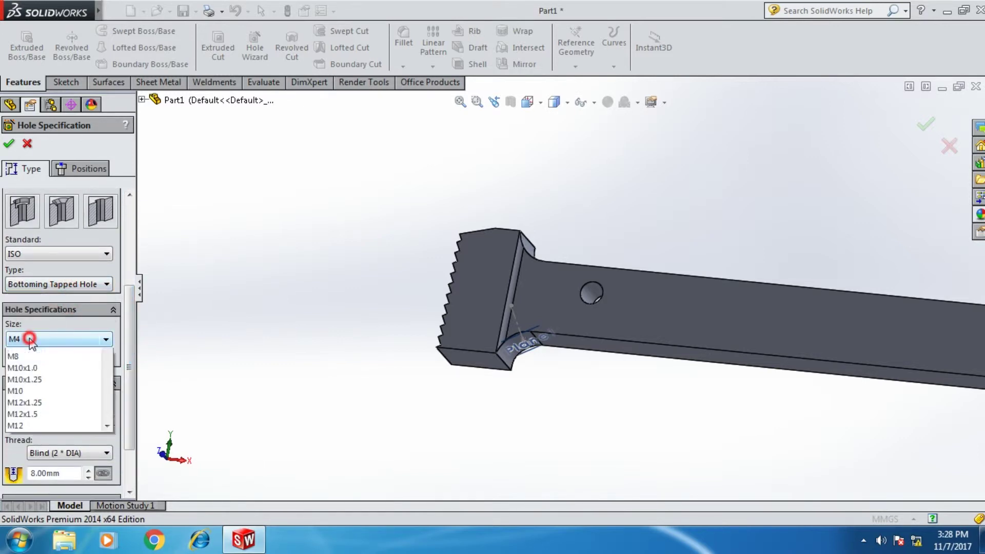
pyautogui.click(34, 356)
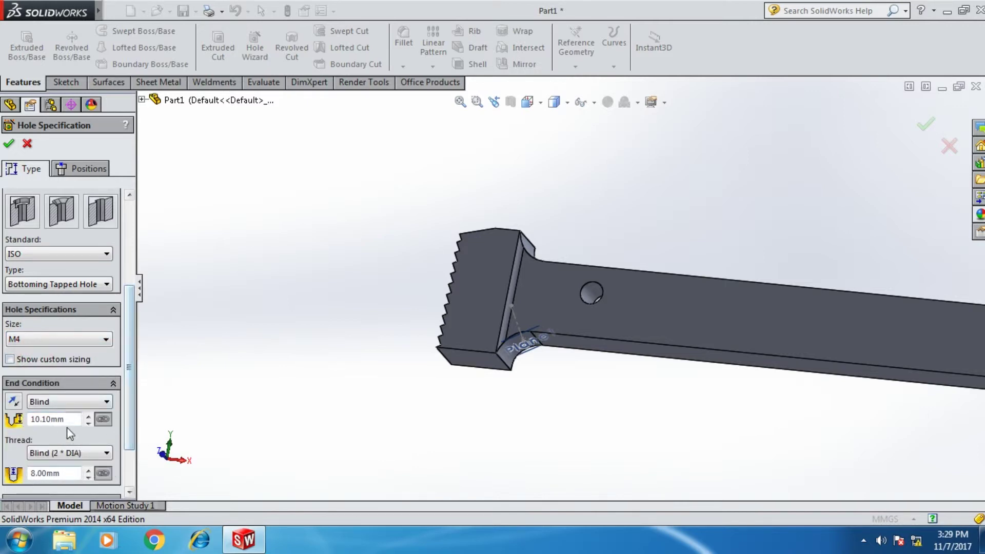
pyautogui.moveTo(70, 420); pyautogui.dragTo(22, 430)
pyautogui.moveTo(64, 473); pyautogui.dragTo(27, 471)
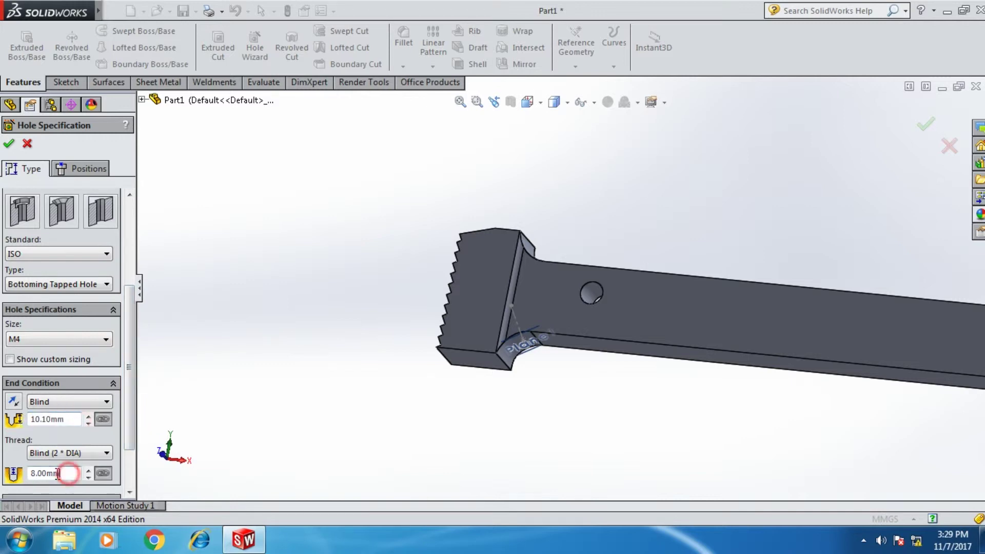
pyautogui.scroll(-3, 122, 395)
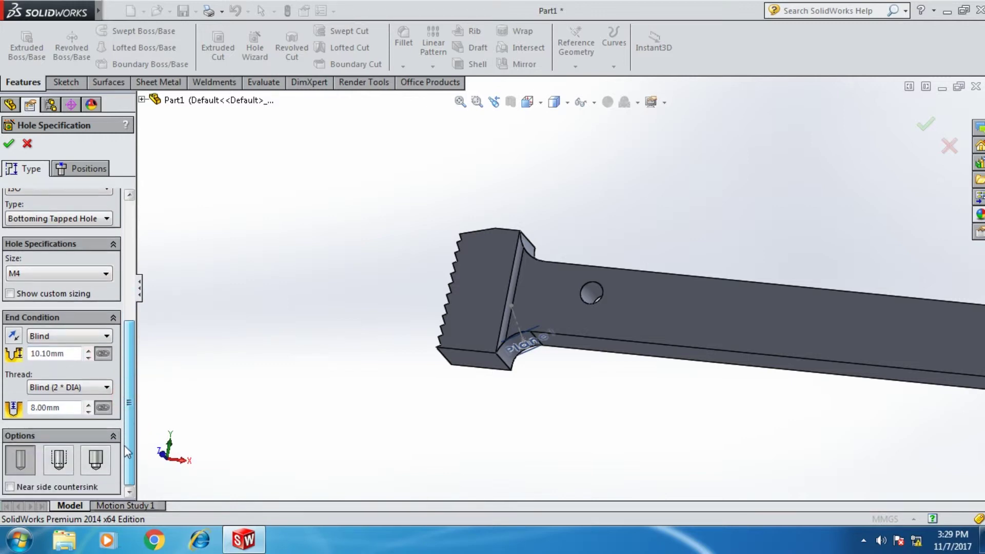
pyautogui.click(29, 467)
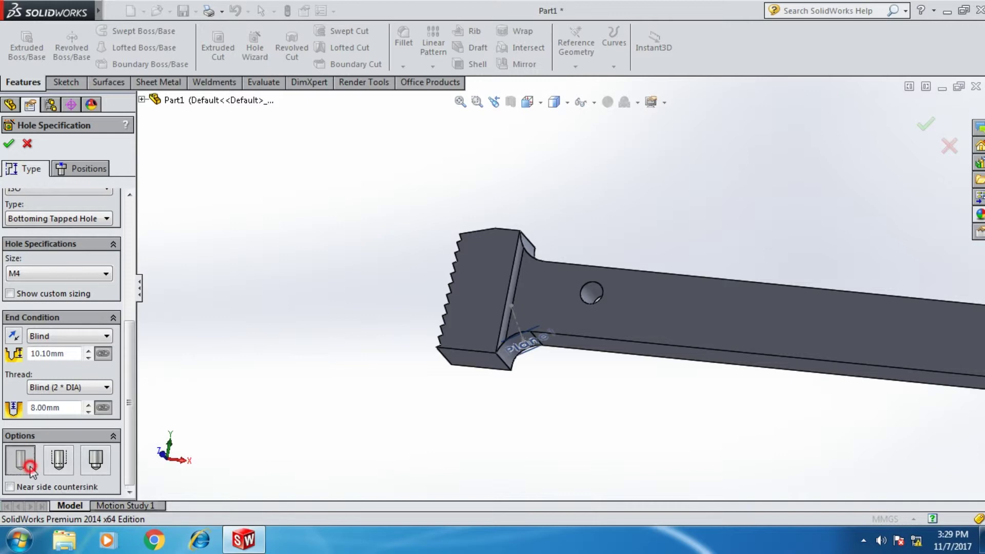
pyautogui.scroll(-2, 534, 363)
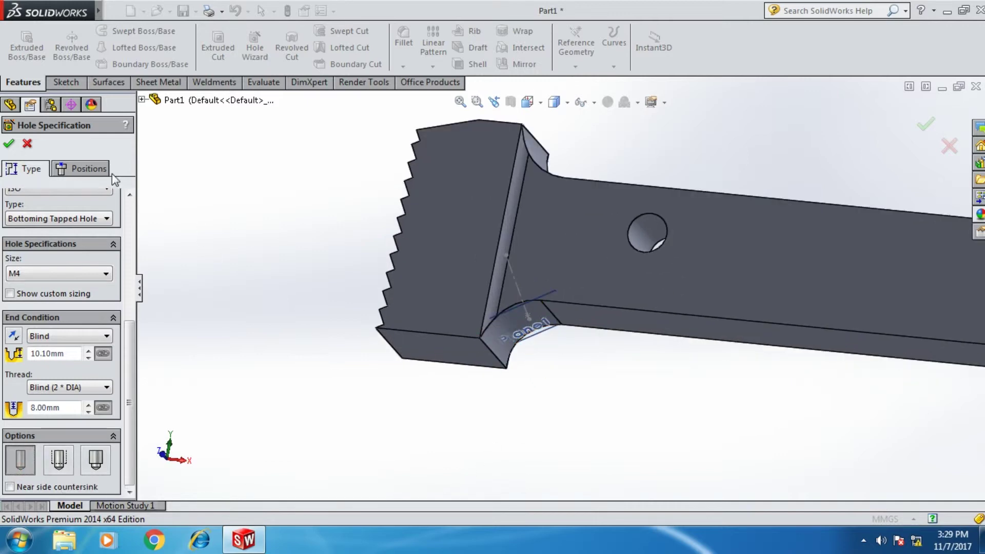
pyautogui.scroll(-1, 534, 363)
# Position the hole on Plane1 at the notch and create M4 Tapped Hole1
pyautogui.click(83, 173)
pyautogui.scroll(-1, 504, 385)
pyautogui.scroll(-2, 503, 385)
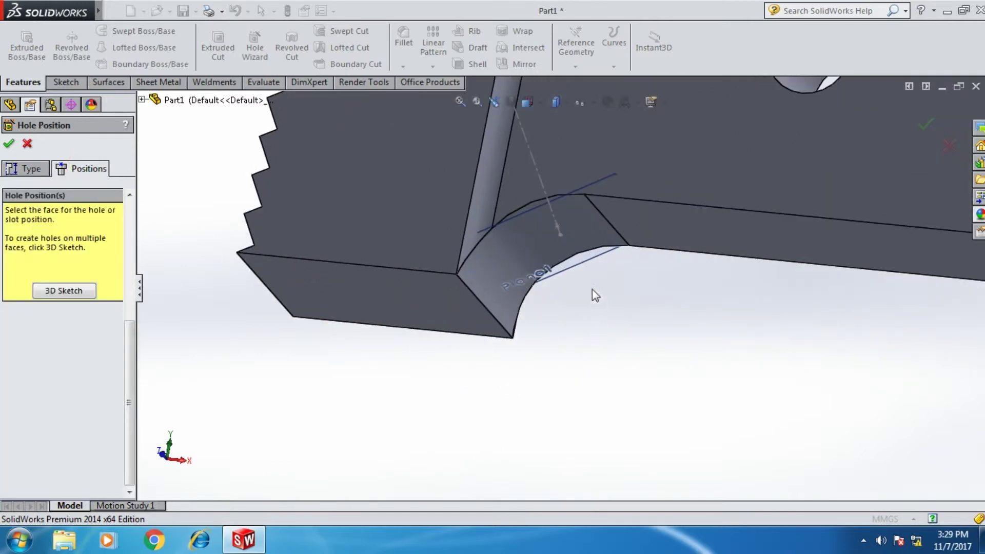
pyautogui.click(578, 268)
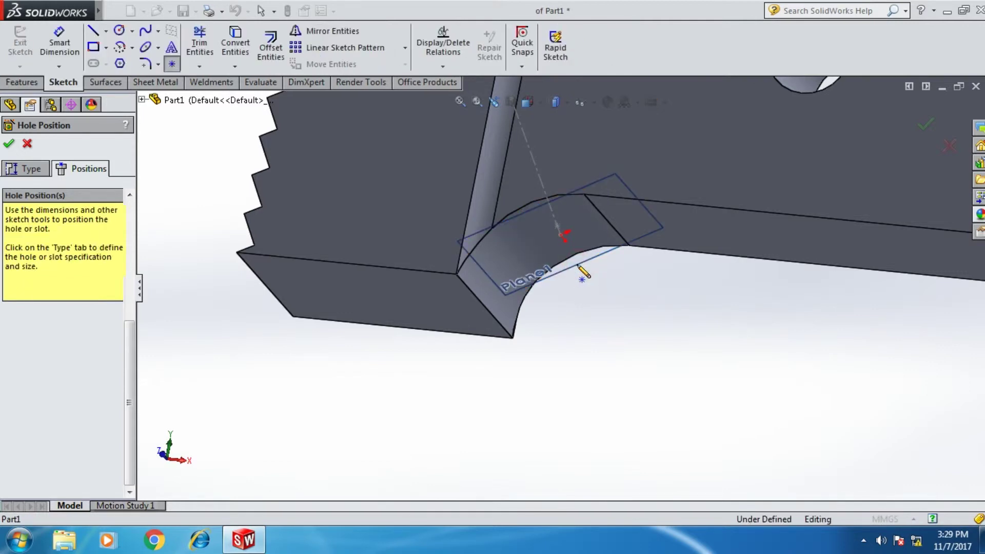
pyautogui.scroll(-2, 579, 269)
pyautogui.scroll(-2, 574, 263)
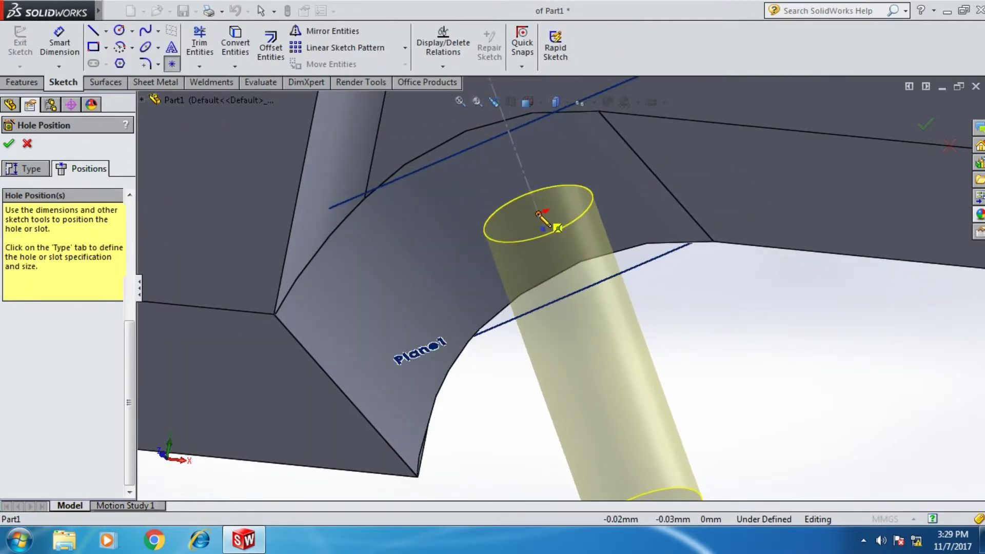
pyautogui.click(537, 214)
pyautogui.moveTo(547, 245)
pyautogui.mouseDown(button='middle')
pyautogui.moveTo(591, 323)
pyautogui.moveTo(591, 350)
pyautogui.moveTo(567, 345)
pyautogui.moveTo(589, 350)
pyautogui.moveTo(592, 368)
pyautogui.moveTo(581, 353)
pyautogui.moveTo(599, 352)
pyautogui.moveTo(585, 348)
pyautogui.mouseUp(button='middle')
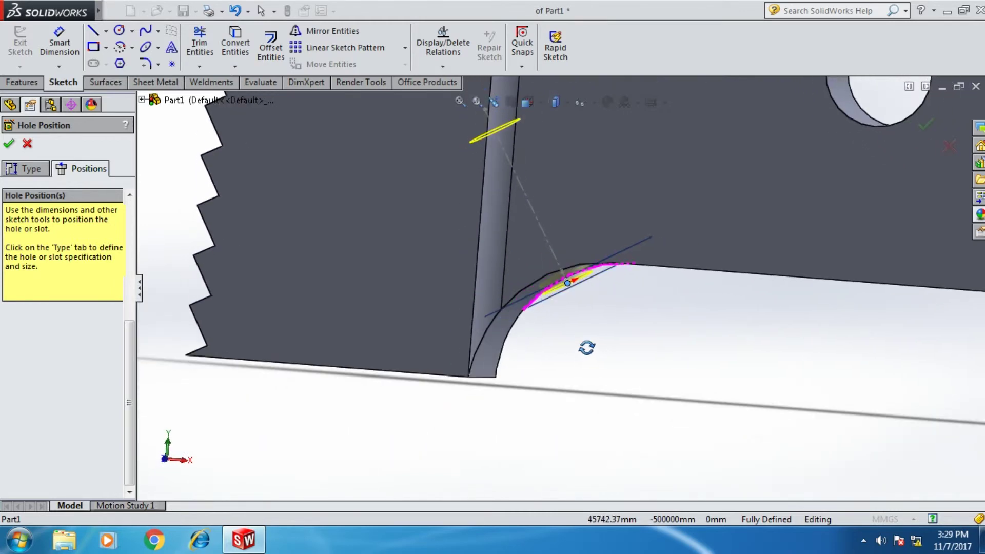
pyautogui.click(10, 145)
# Inspect the hole, snap to the Front view and briefly check a section view
pyautogui.moveTo(502, 325); pyautogui.dragTo(471, 299, button='middle')
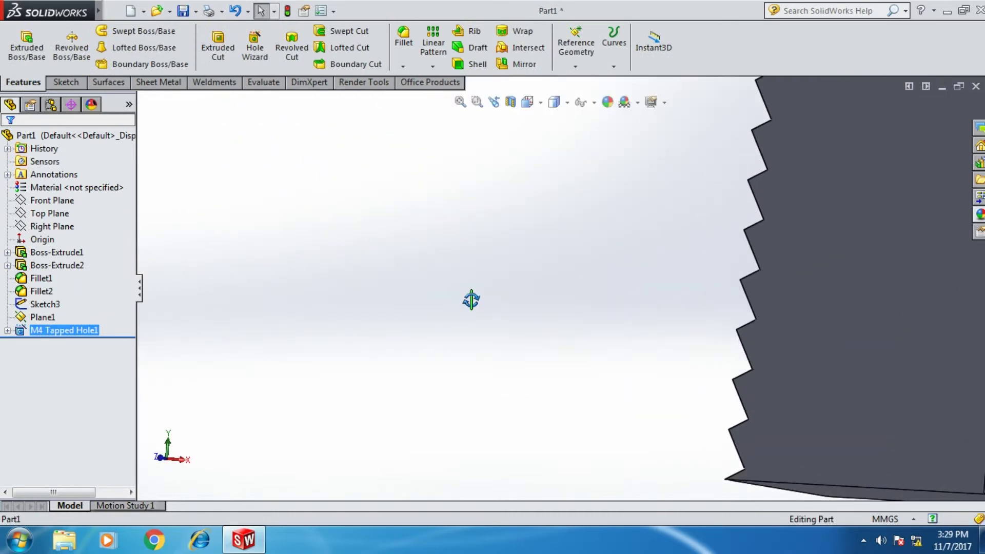
pyautogui.scroll(5, 512, 317)
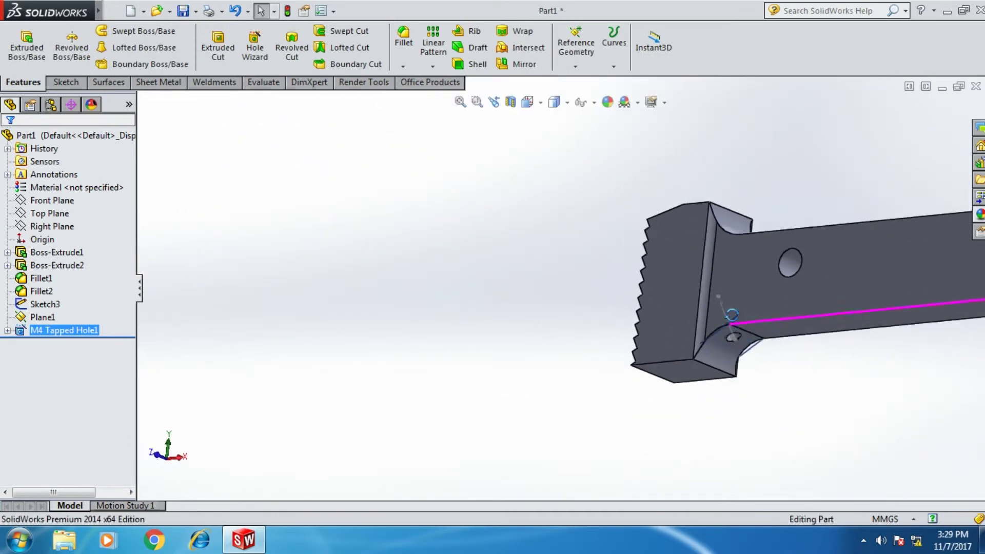
pyautogui.moveTo(757, 368)
pyautogui.mouseDown(button='middle')
pyautogui.moveTo(785, 398)
pyautogui.moveTo(712, 413)
pyautogui.moveTo(699, 356)
pyautogui.moveTo(701, 327)
pyautogui.moveTo(714, 324)
pyautogui.moveTo(697, 316)
pyautogui.moveTo(725, 337)
pyautogui.moveTo(687, 329)
pyautogui.moveTo(702, 330)
pyautogui.mouseUp(button='middle')
pyautogui.scroll(-5, 773, 398)
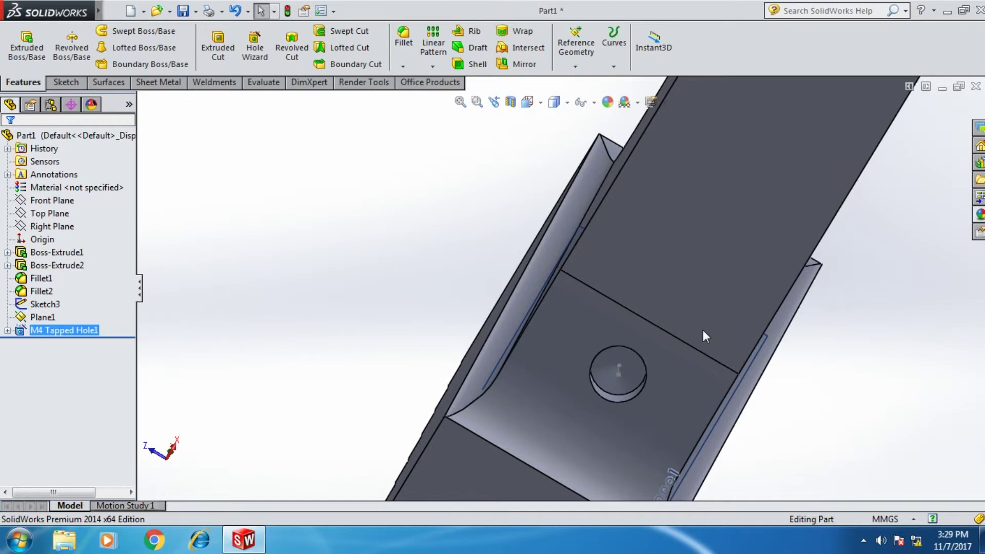
pyautogui.press('space')
pyautogui.click(501, 270)
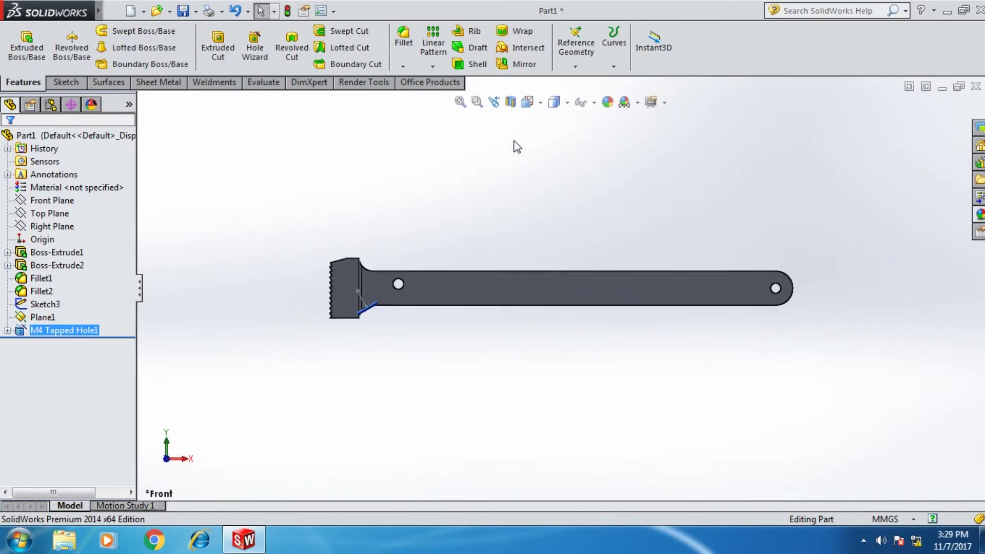
pyautogui.click(510, 102)
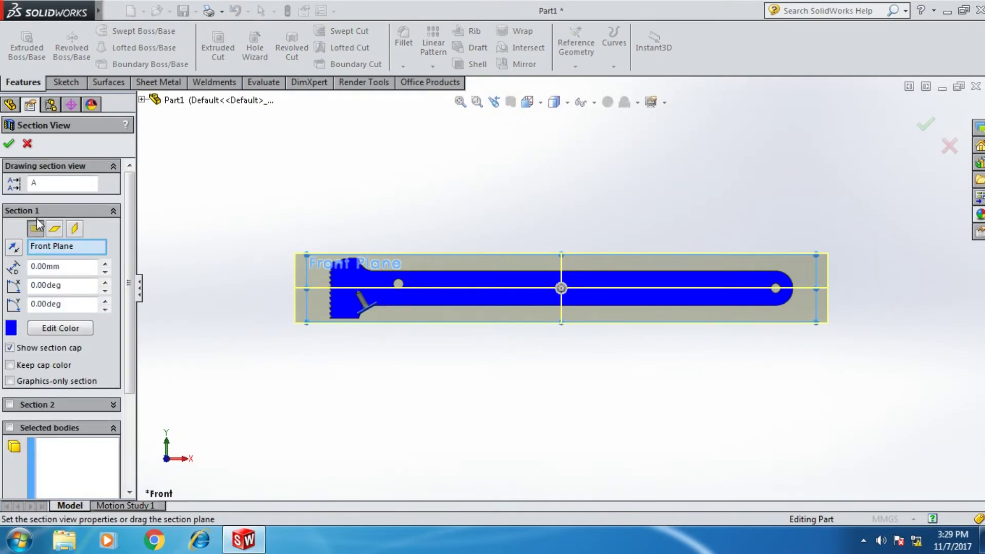
pyautogui.click(9, 144)
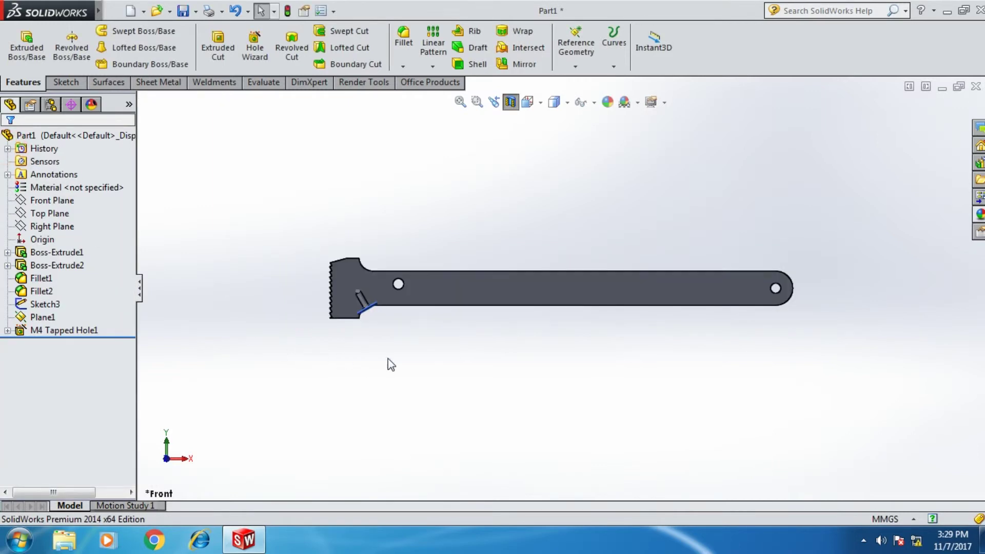
pyautogui.scroll(-3, 384, 308)
pyautogui.scroll(-3, 390, 310)
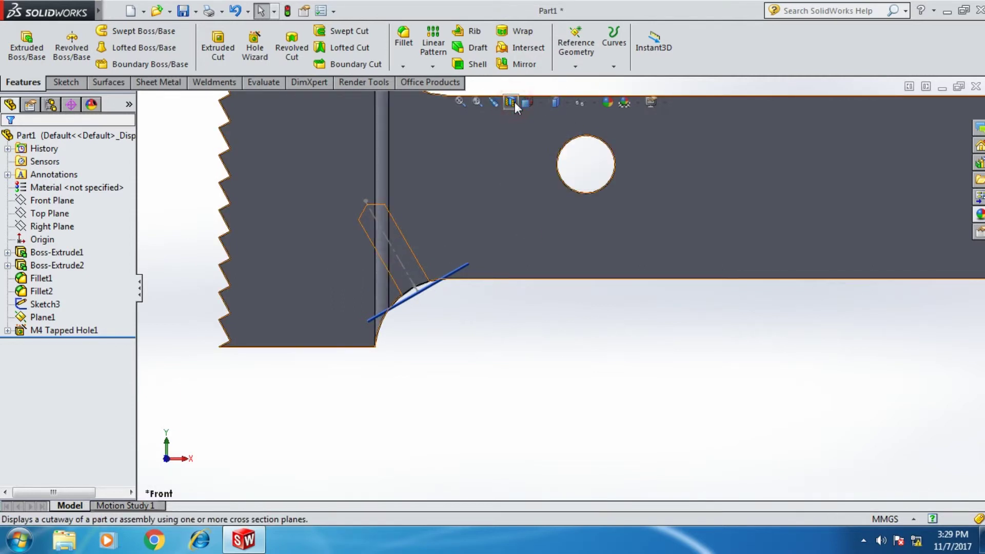
pyautogui.scroll(2, 544, 314)
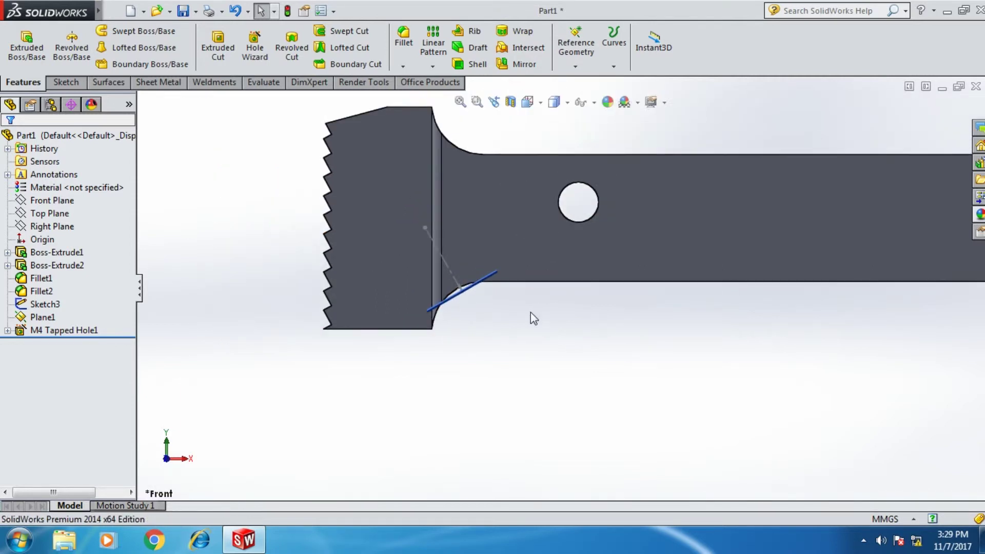
# Hide Plane1 and Sketch3 from the feature tree
pyautogui.rightClick(52, 314)
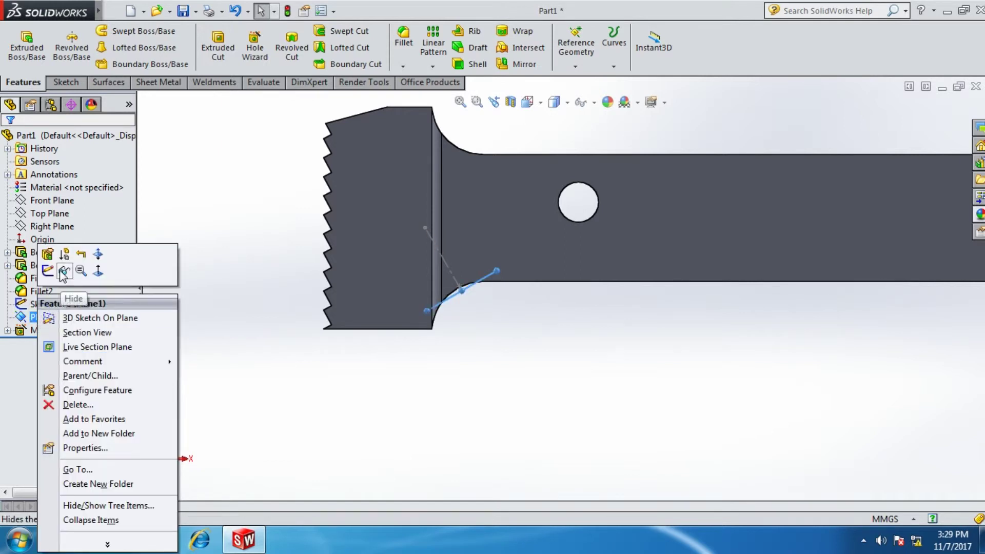
pyautogui.click(64, 271)
pyautogui.click(47, 307)
pyautogui.rightClick(47, 305)
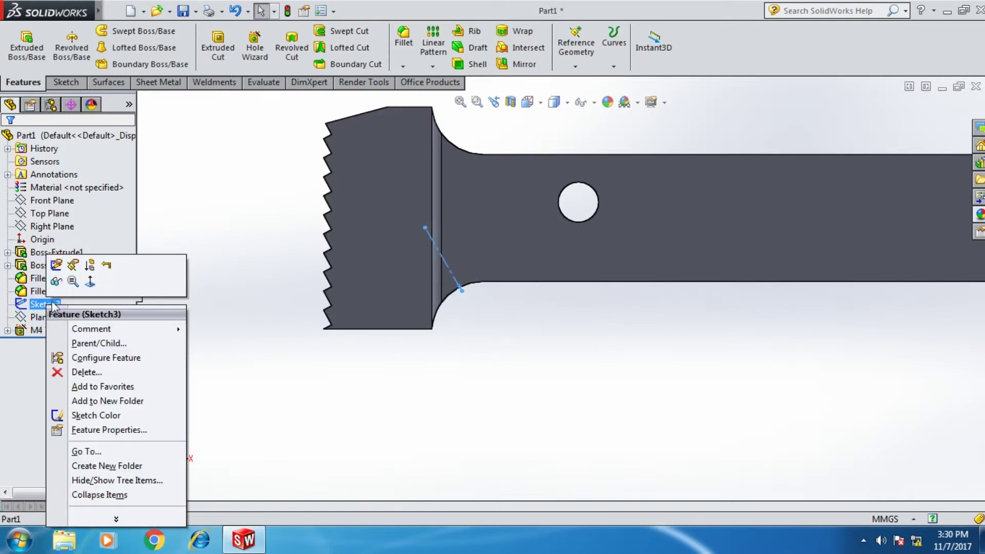
pyautogui.click(57, 281)
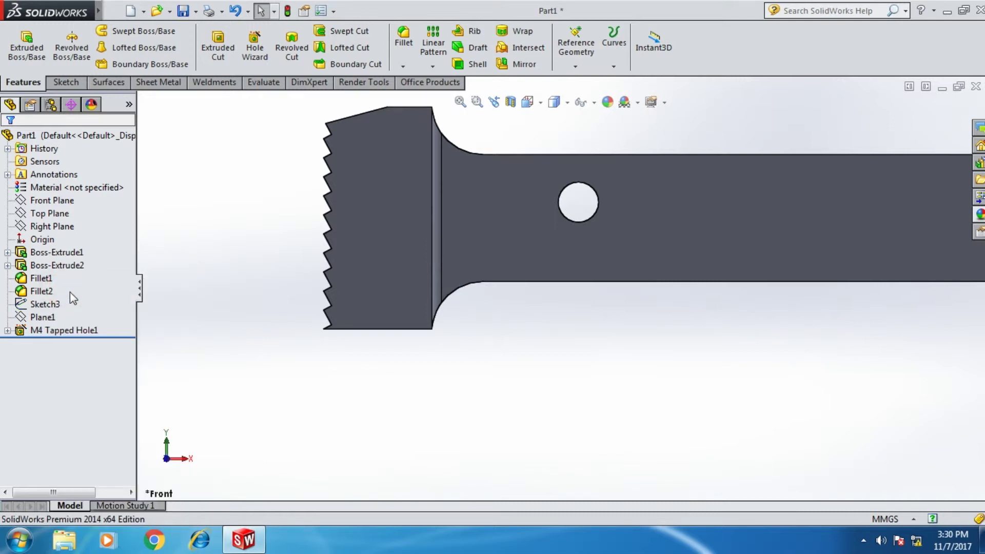
pyautogui.scroll(5, 741, 439)
pyautogui.scroll(3, 818, 430)
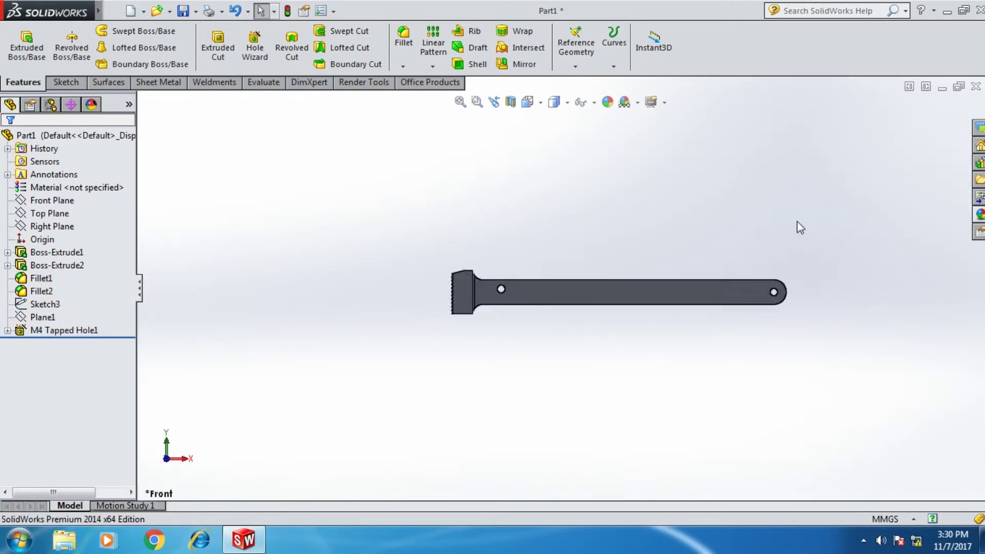
# Start a new sketch on the flat face of the handle arm
pyautogui.scroll(-3, 798, 224)
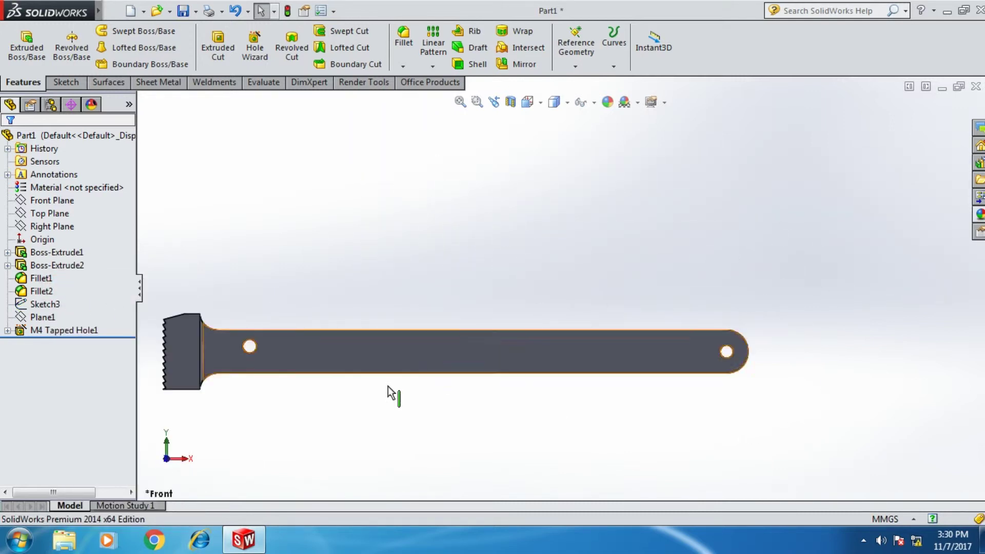
pyautogui.click(672, 347)
pyautogui.click(61, 84)
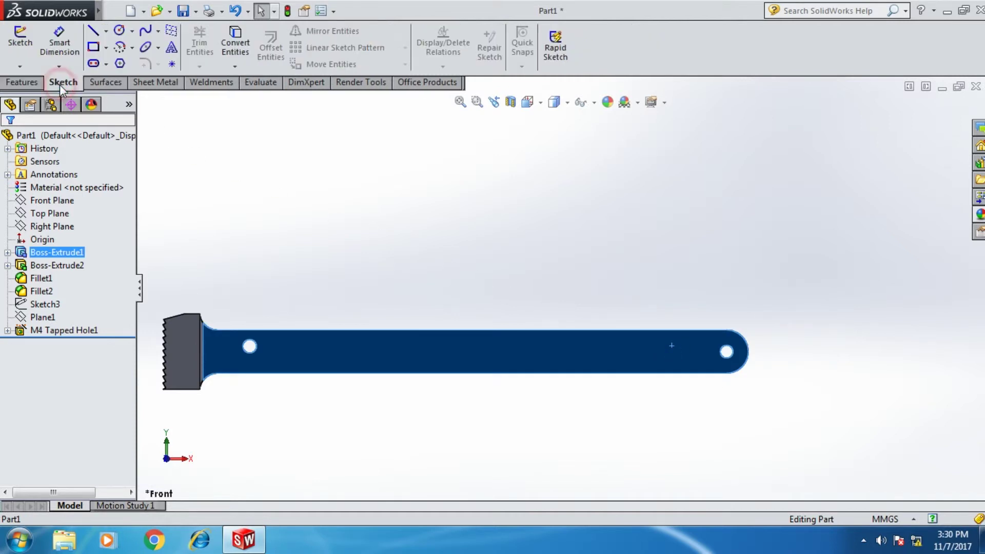
pyautogui.click(17, 55)
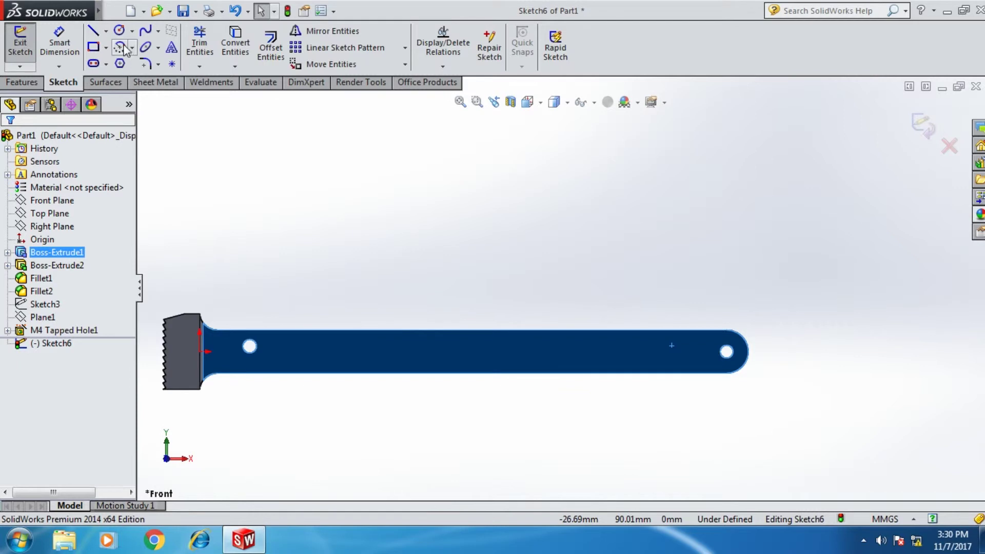
# Sketch a straight slot about 80.9 mm long, 15.27 mm wide, leftward from the end hole's centre
pyautogui.click(93, 63)
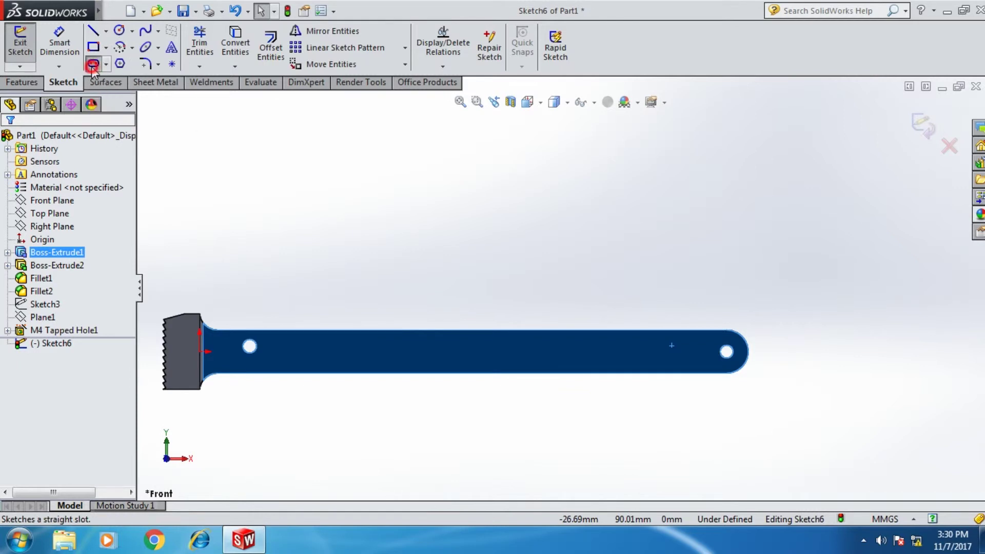
pyautogui.scroll(-1, 682, 367)
pyautogui.scroll(-1, 703, 371)
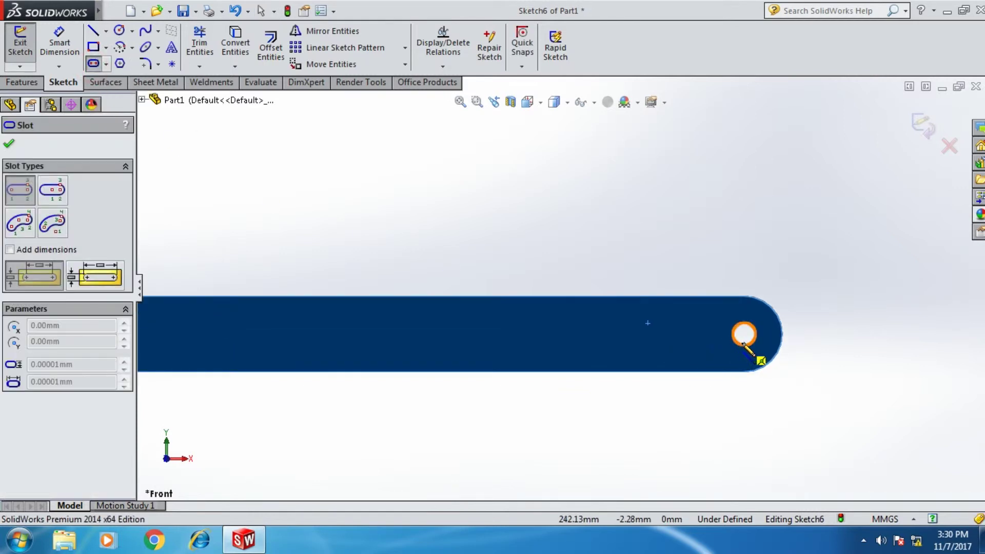
pyautogui.click(743, 334)
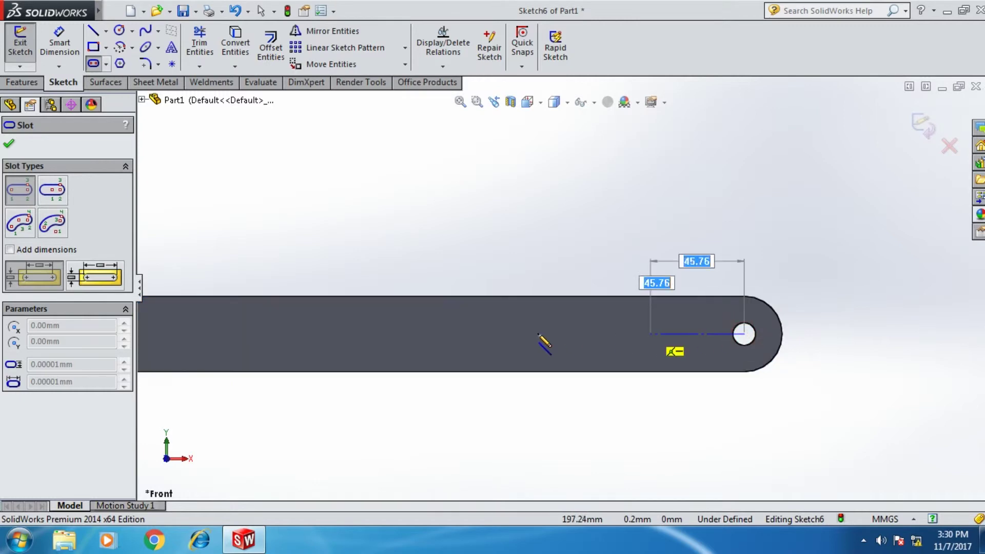
pyautogui.click(438, 335)
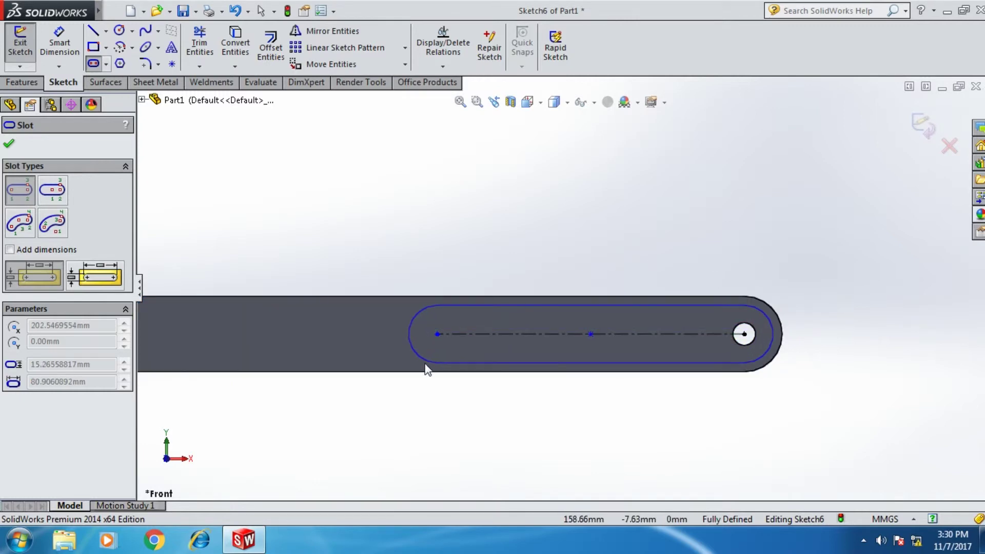
pyautogui.click(424, 368)
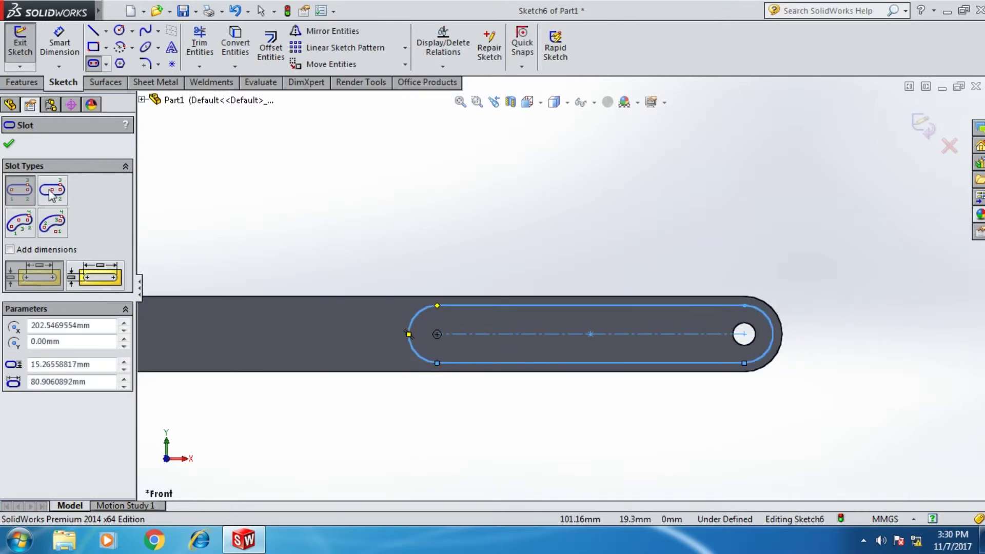
# Dimension the slot length to 160 mm
pyautogui.click(9, 149)
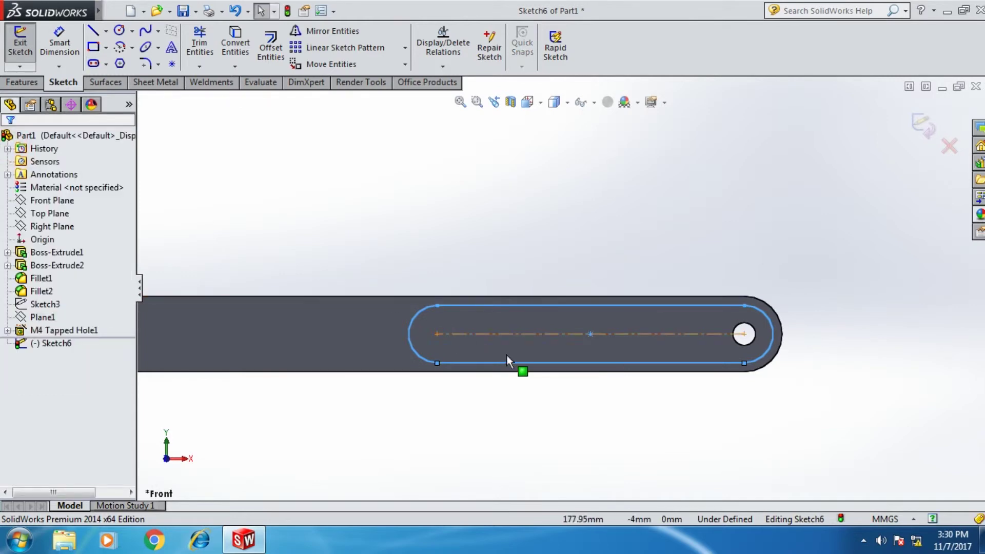
pyautogui.scroll(2, 507, 355)
pyautogui.click(59, 43)
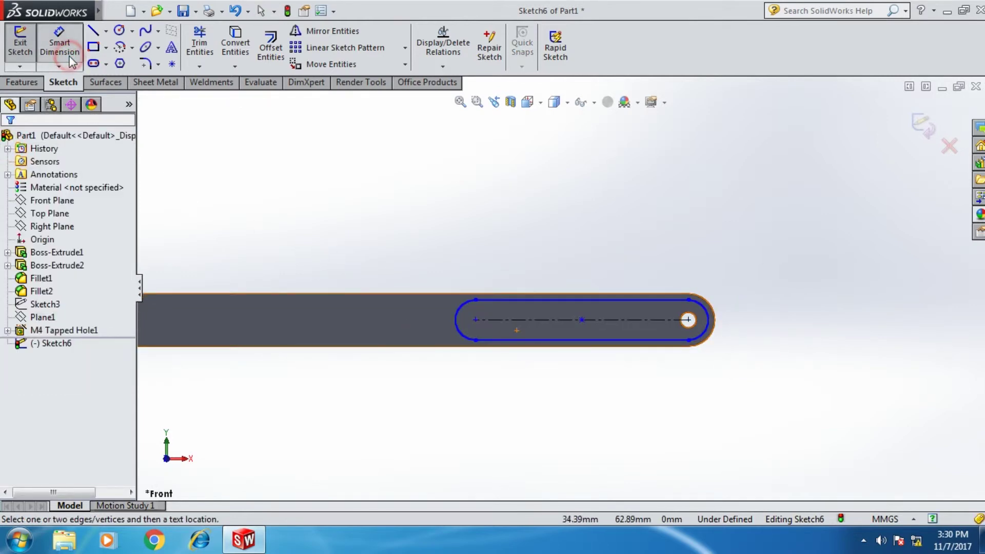
pyautogui.click(554, 320)
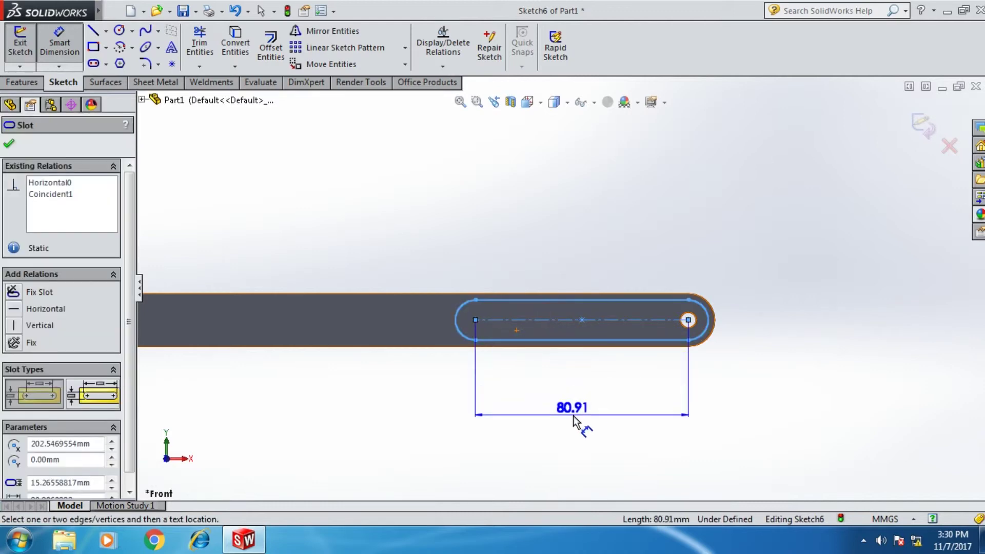
pyautogui.click(575, 422)
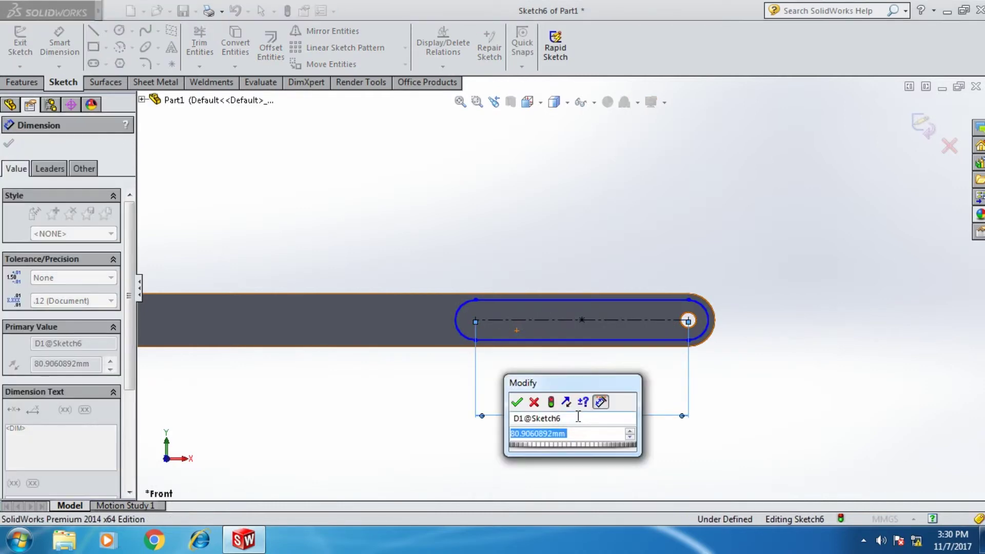
pyautogui.write('160')
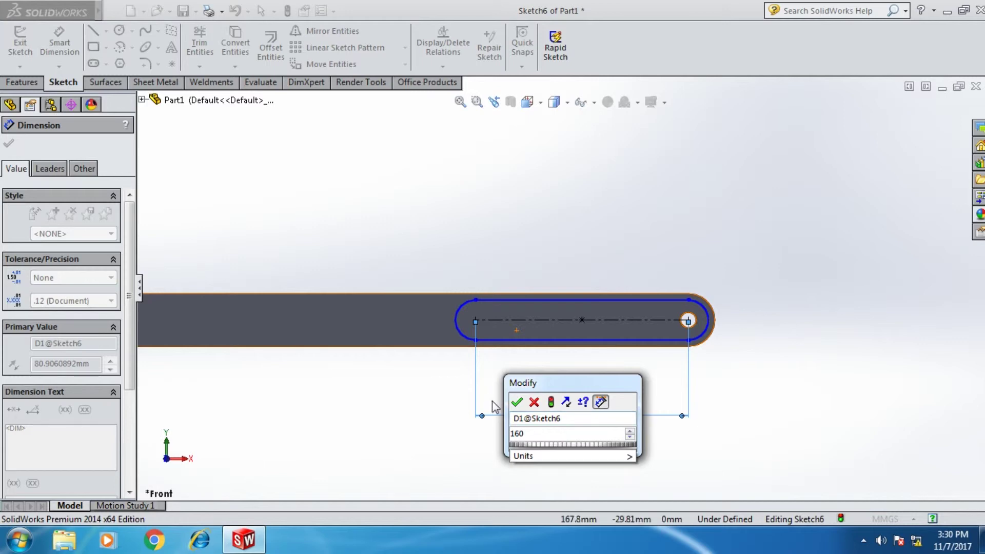
pyautogui.click(517, 403)
# Give the slot ends an R5 radius and exit the fully defined Sketch6
pyautogui.scroll(1, 513, 413)
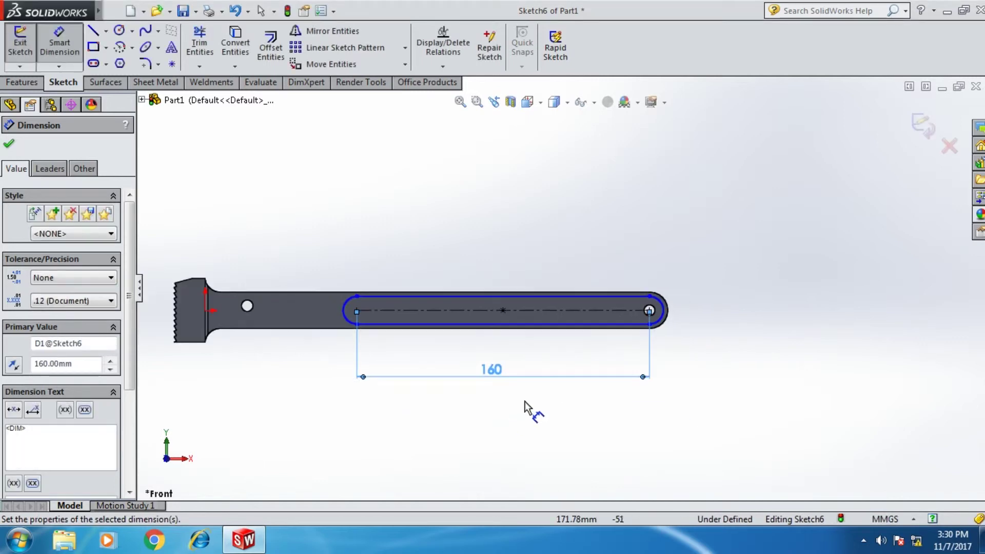
pyautogui.scroll(1, 553, 385)
pyautogui.click(309, 281)
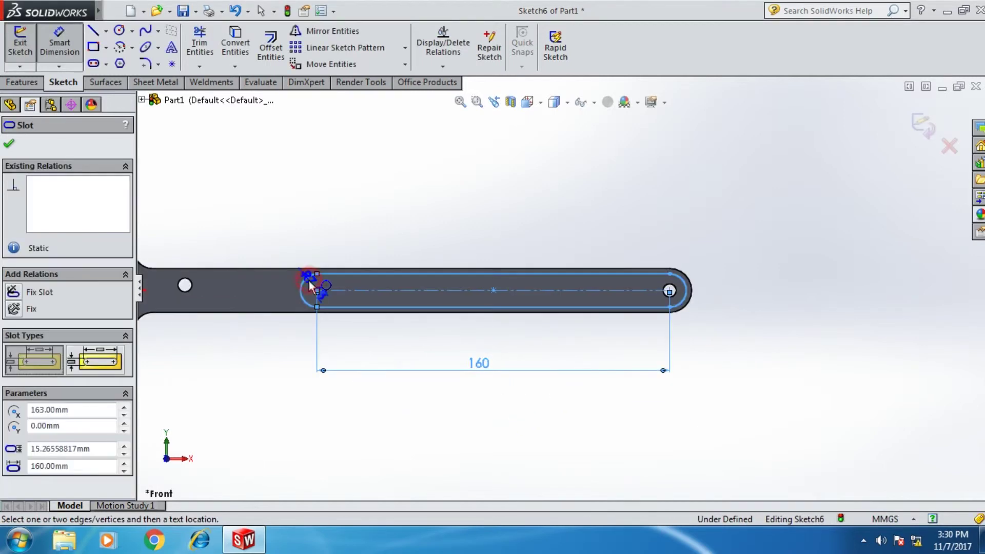
pyautogui.click(267, 242)
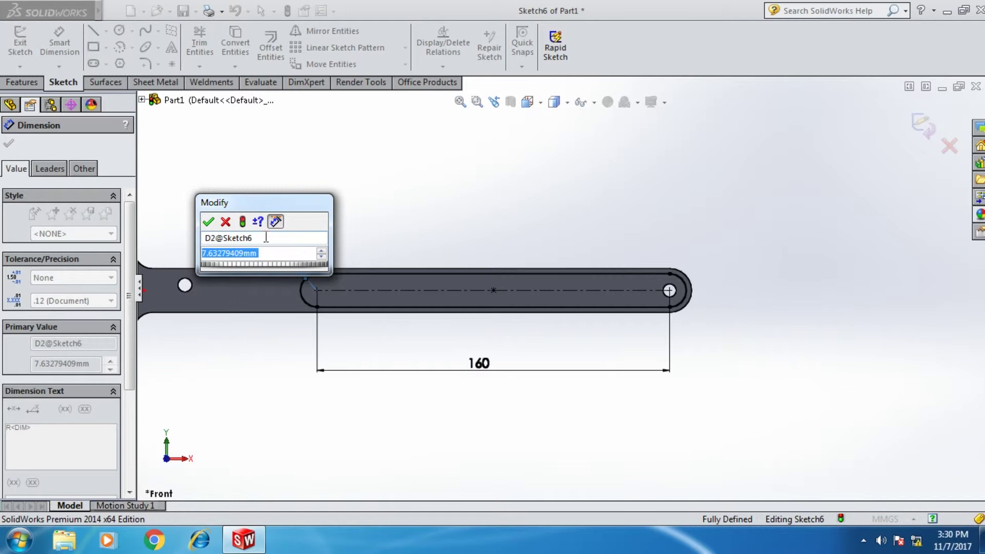
pyautogui.write('5')
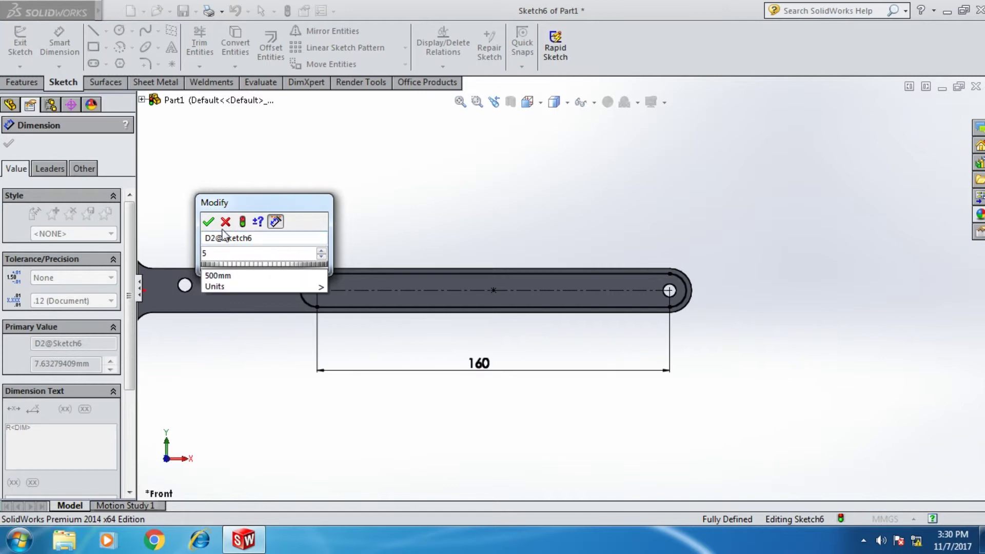
pyautogui.click(207, 226)
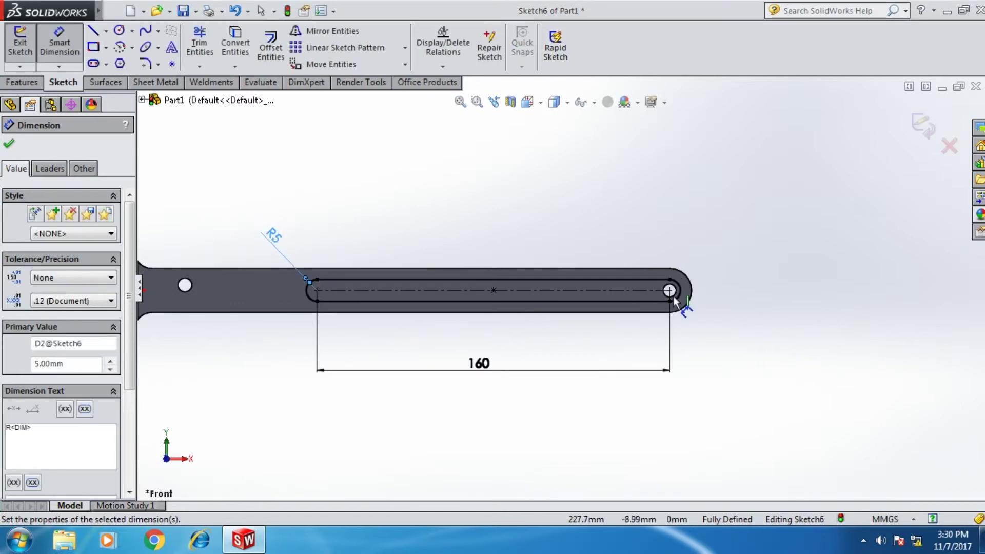
pyautogui.scroll(-2, 685, 287)
pyautogui.scroll(-3, 82, 308)
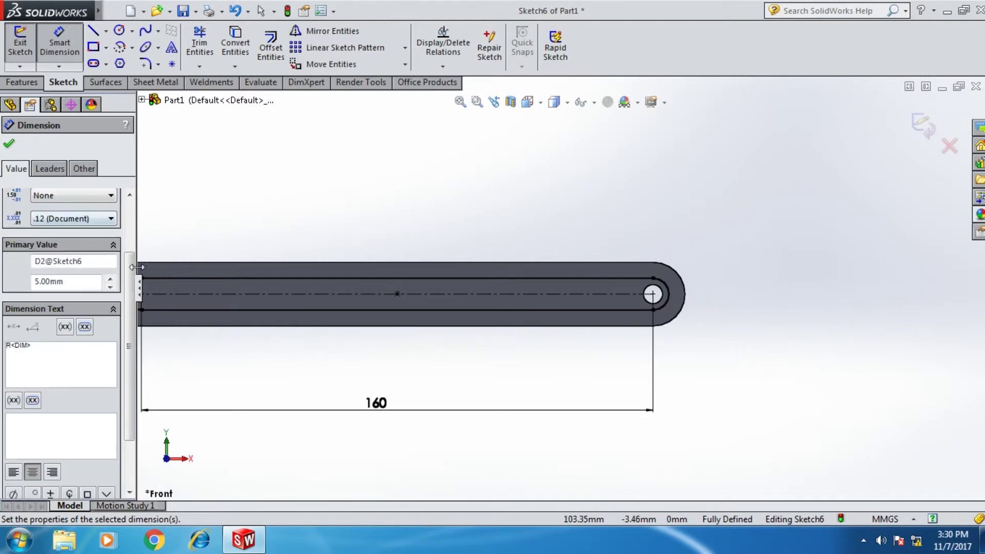
pyautogui.scroll(2, 216, 288)
pyautogui.scroll(-3, 411, 280)
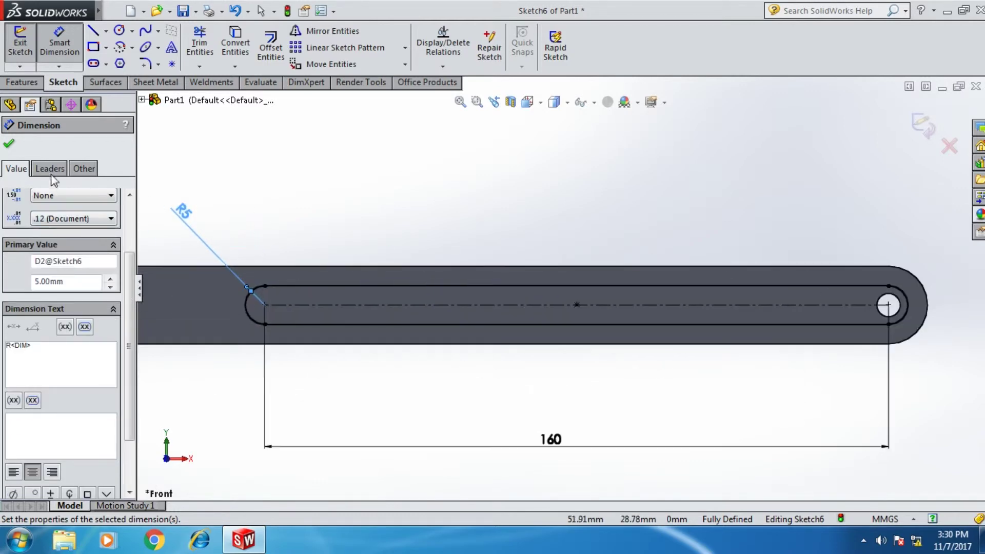
pyautogui.click(9, 145)
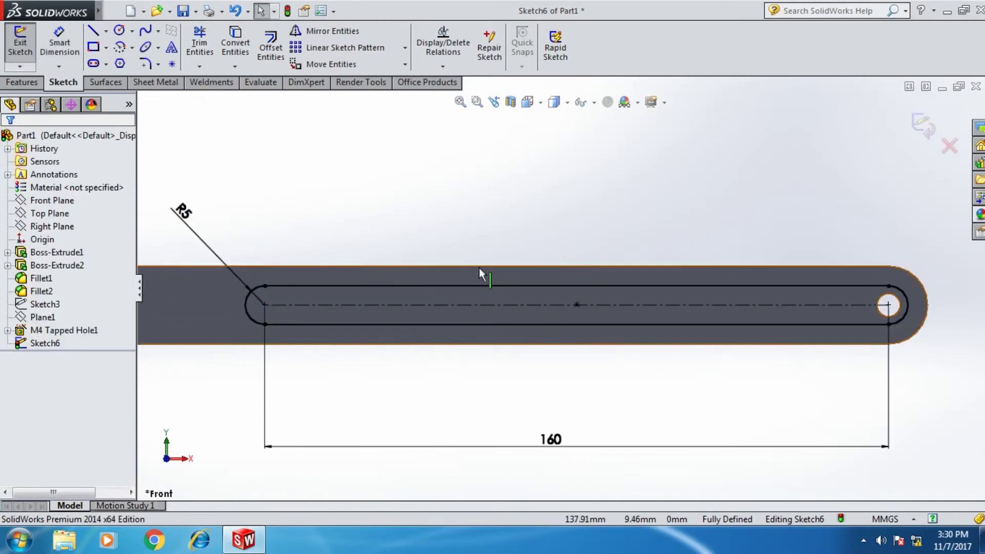
pyautogui.click(20, 51)
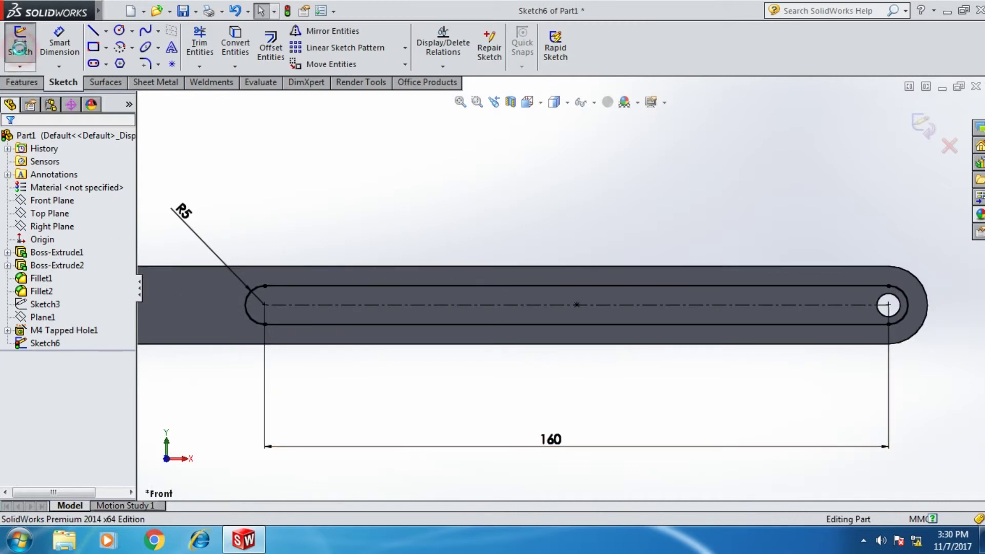
# Start a new reference plane using the handle's side face as reference
pyautogui.click(324, 225)
pyautogui.press('z')
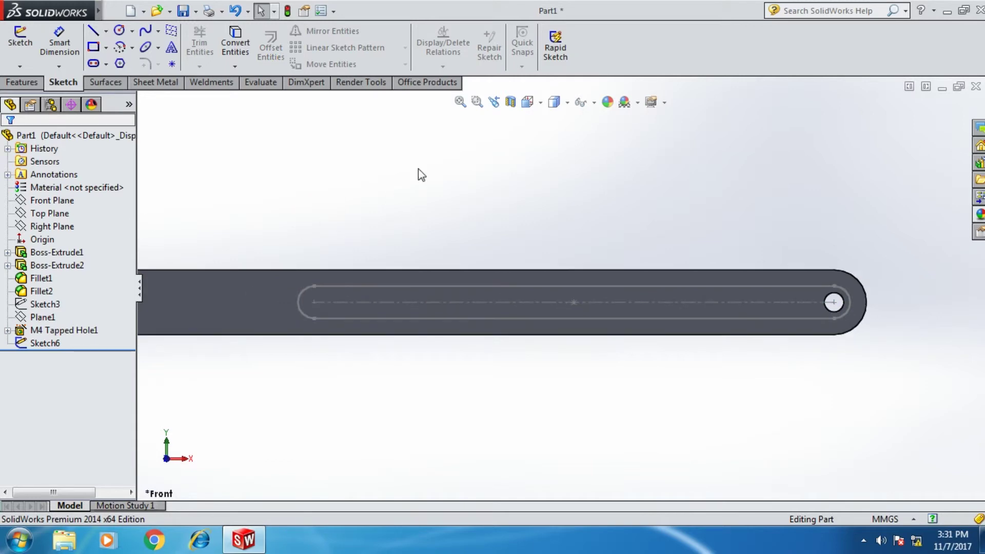
pyautogui.click(23, 81)
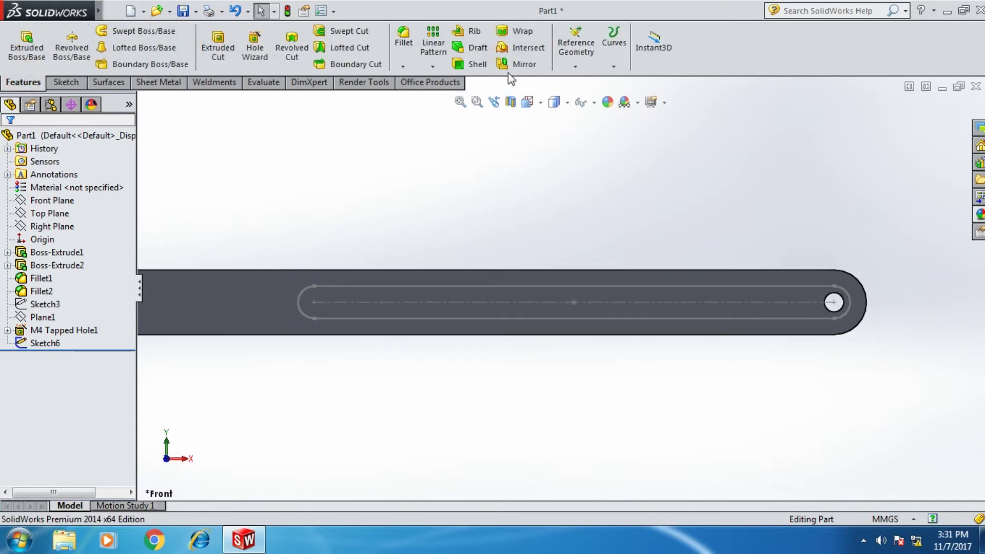
pyautogui.click(575, 65)
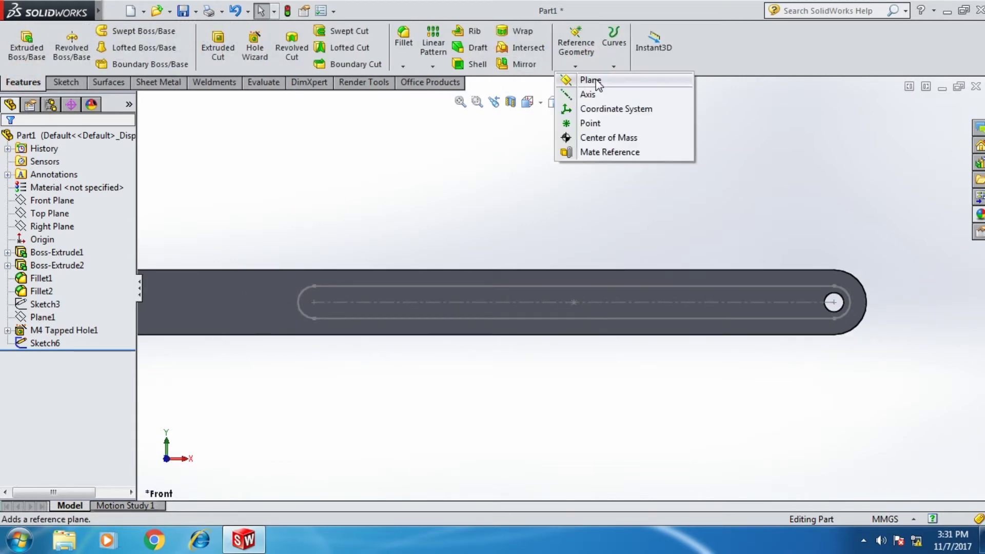
pyautogui.click(590, 80)
pyautogui.scroll(-1, 866, 292)
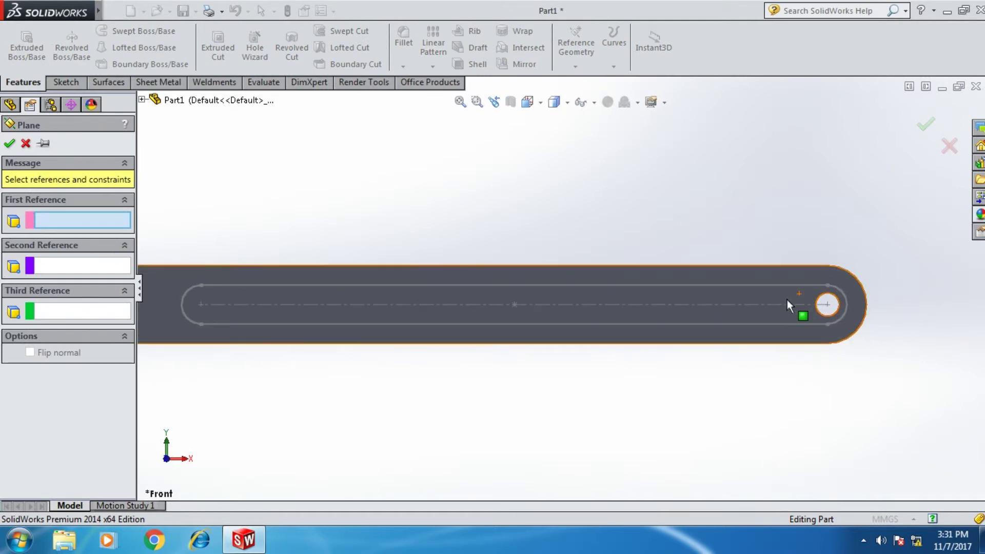
pyautogui.click(443, 275)
# Offset the plane 3.50 mm, flipped to the face's other side, creating Plane2
pyautogui.moveTo(442, 275)
pyautogui.mouseDown(button='middle')
pyautogui.moveTo(773, 334)
pyautogui.moveTo(748, 319)
pyautogui.moveTo(677, 346)
pyautogui.moveTo(682, 353)
pyautogui.mouseUp(button='middle')
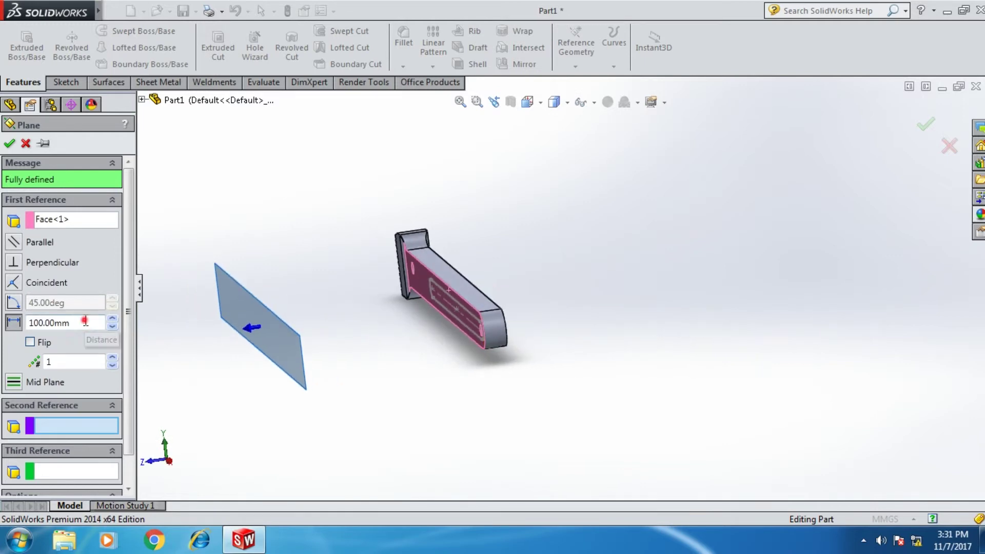
pyautogui.moveTo(85, 321); pyautogui.dragTo(40, 324)
pyautogui.write('3.5')
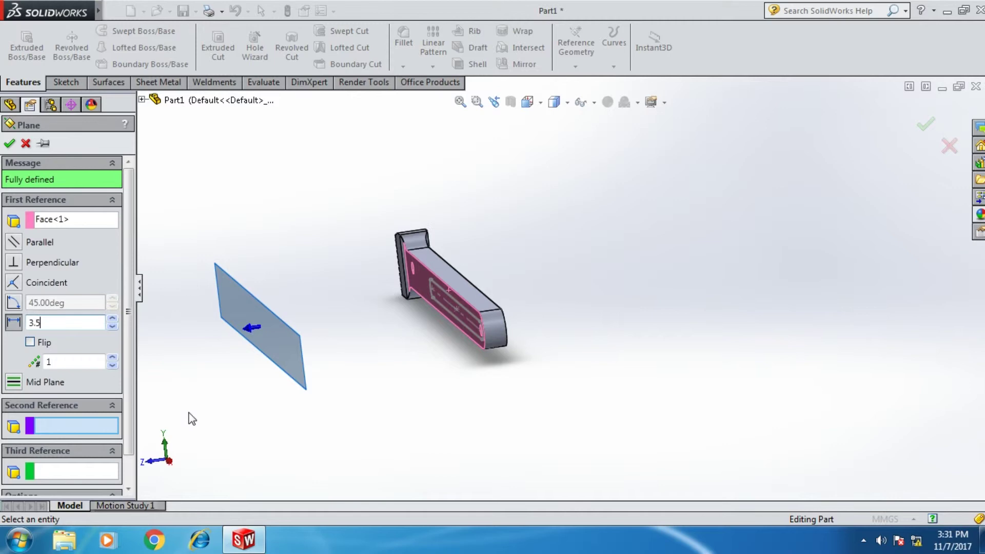
pyautogui.click(190, 417)
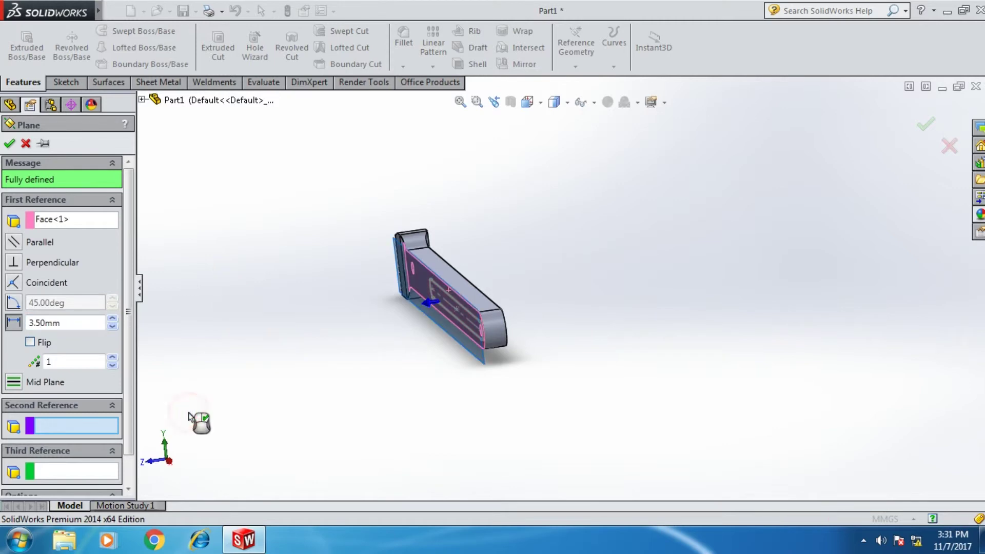
pyautogui.moveTo(507, 277)
pyautogui.mouseDown(button='middle')
pyautogui.moveTo(573, 389)
pyautogui.moveTo(558, 371)
pyautogui.mouseUp(button='middle')
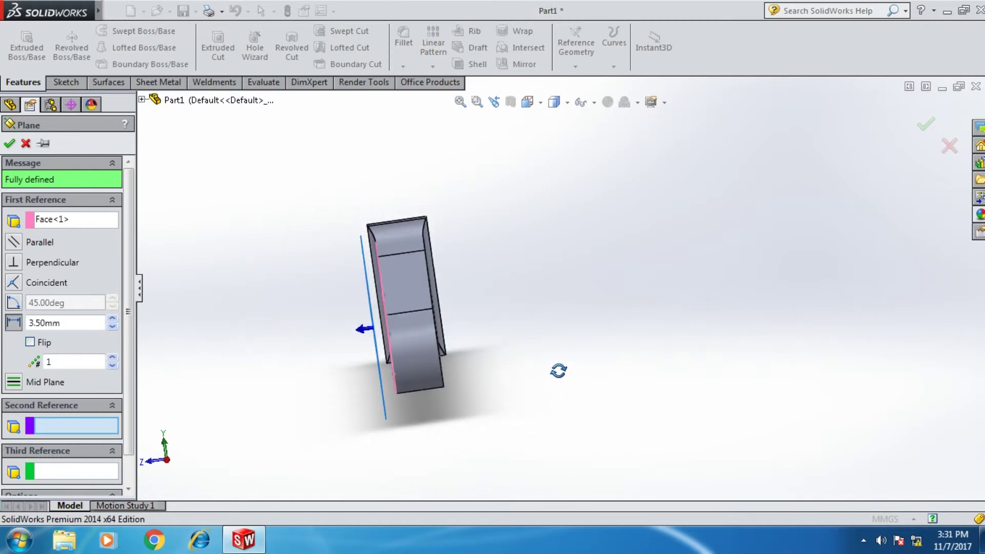
pyautogui.click(29, 342)
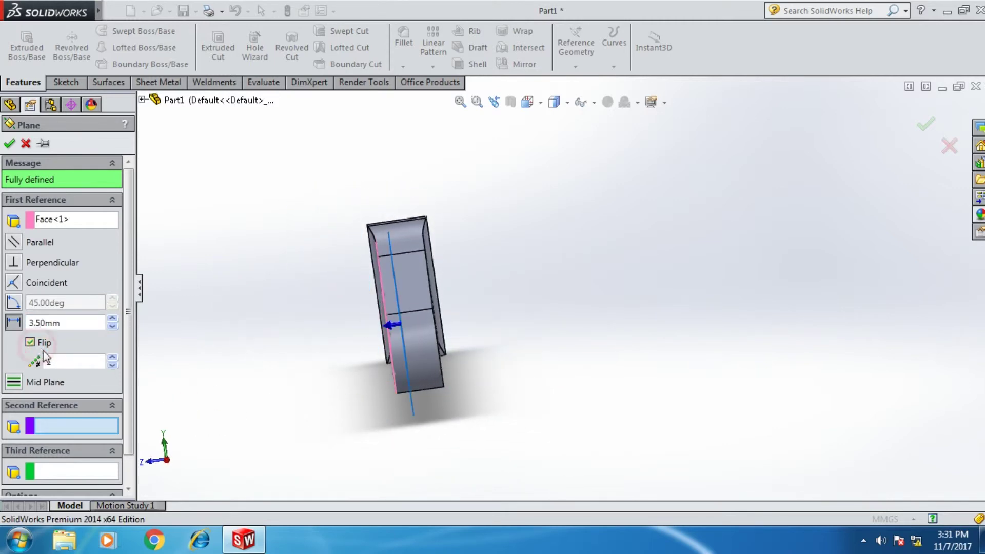
pyautogui.moveTo(229, 366)
pyautogui.mouseDown(button='middle')
pyautogui.moveTo(237, 345)
pyautogui.moveTo(234, 376)
pyautogui.mouseUp(button='middle')
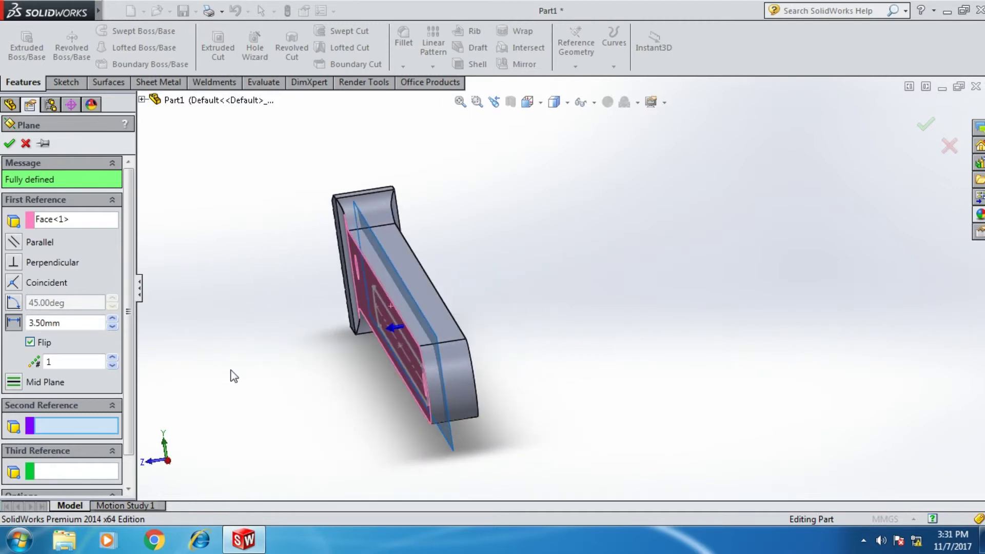
pyautogui.click(8, 144)
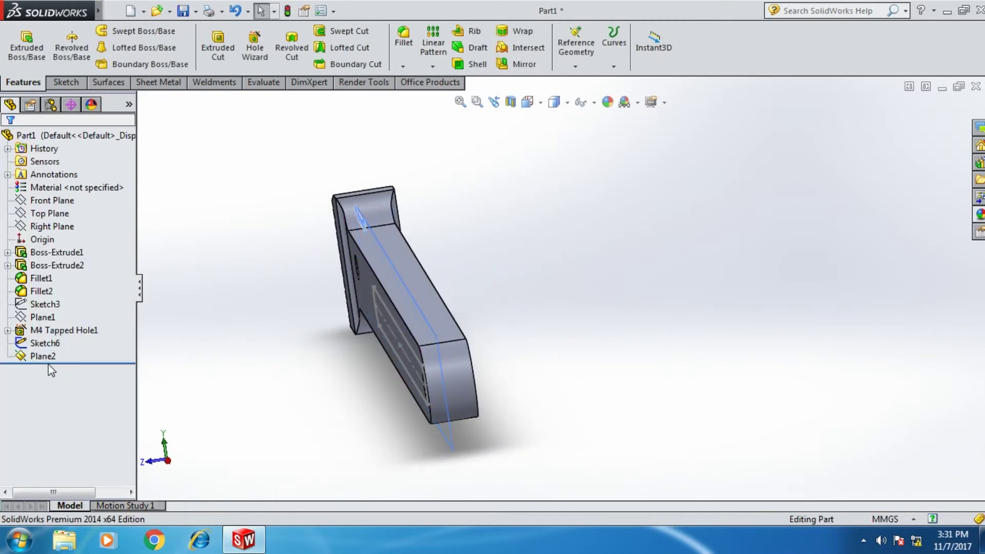
# View Plane2 normal-to and start a new sketch on it
pyautogui.rightClick(43, 356)
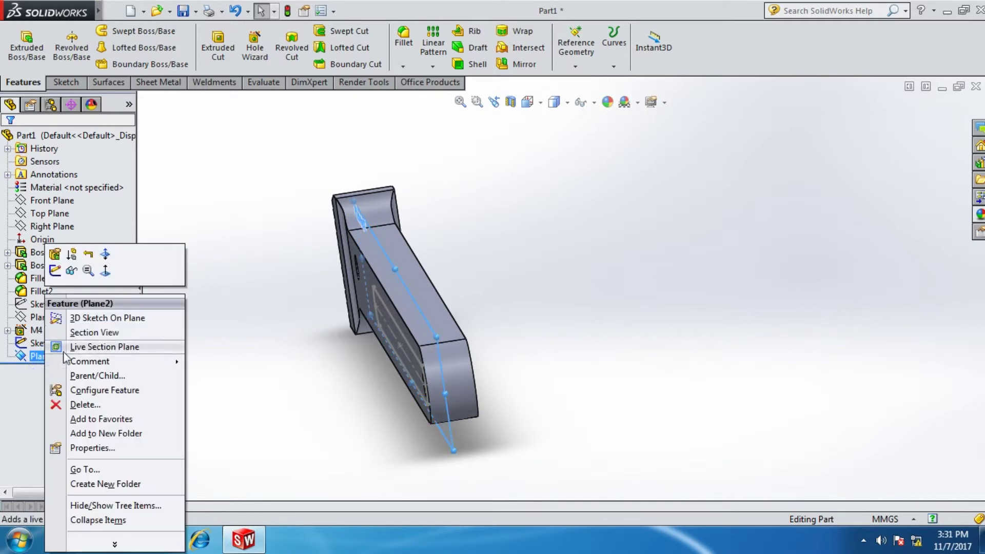
pyautogui.click(105, 271)
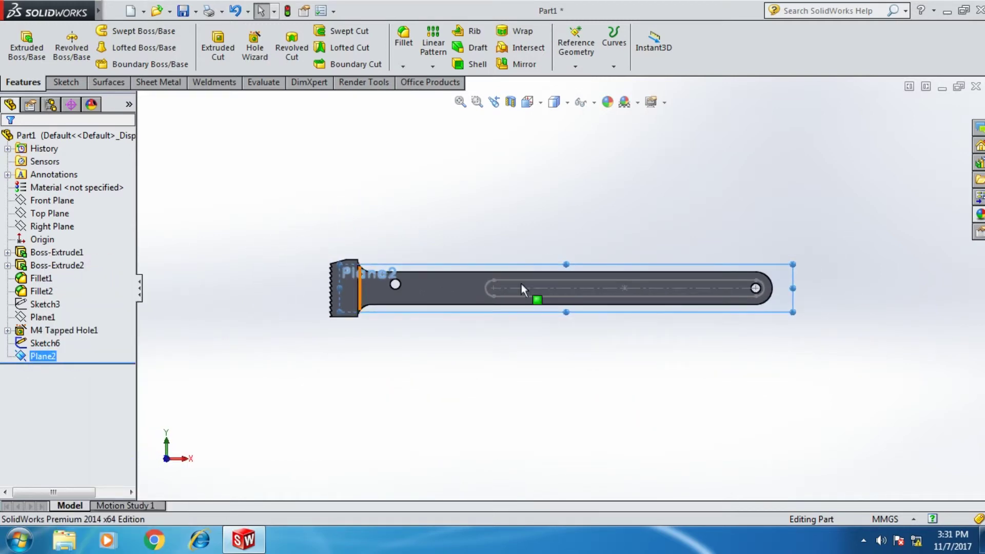
pyautogui.rightClick(44, 357)
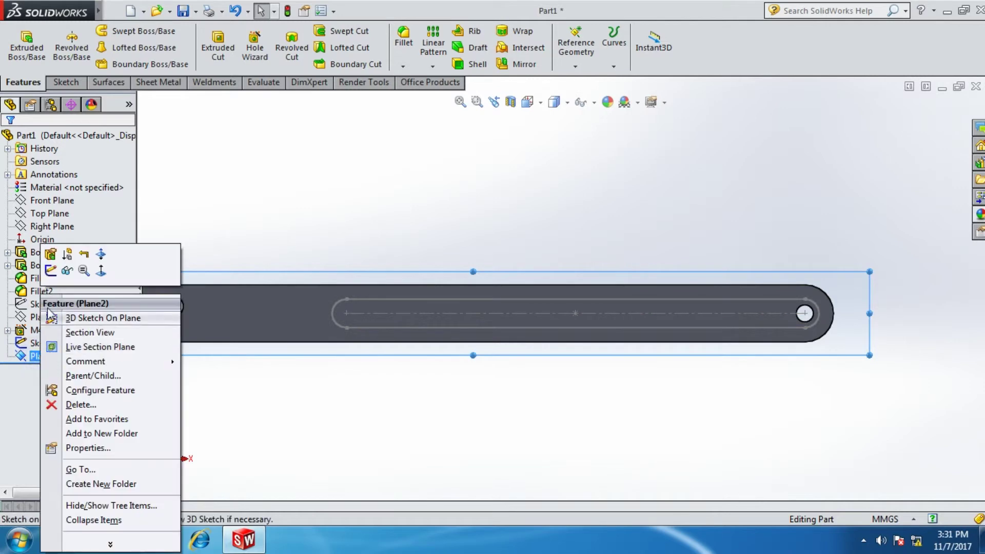
pyautogui.click(51, 270)
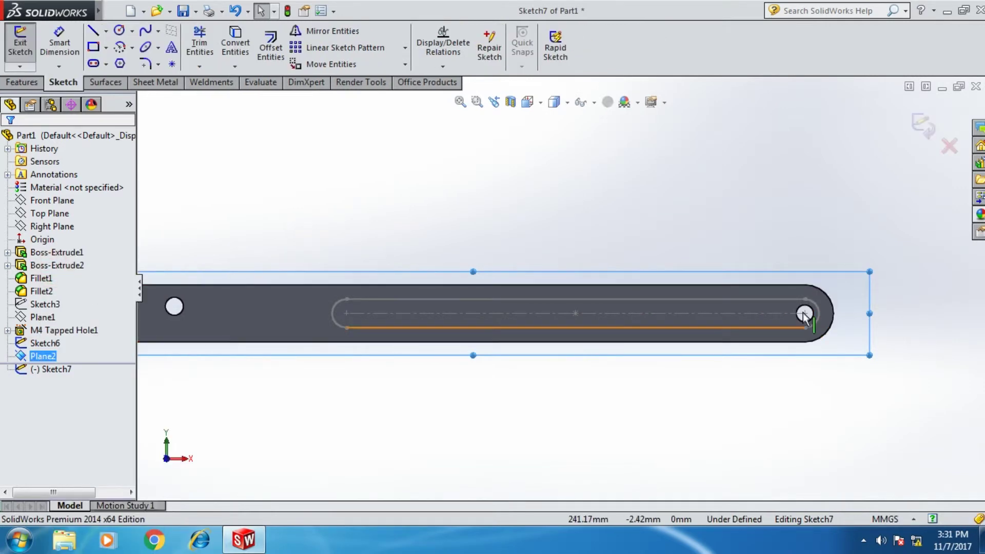
# Draw a center rectangle centred on the slot centreline, spanning the handle
pyautogui.click(107, 49)
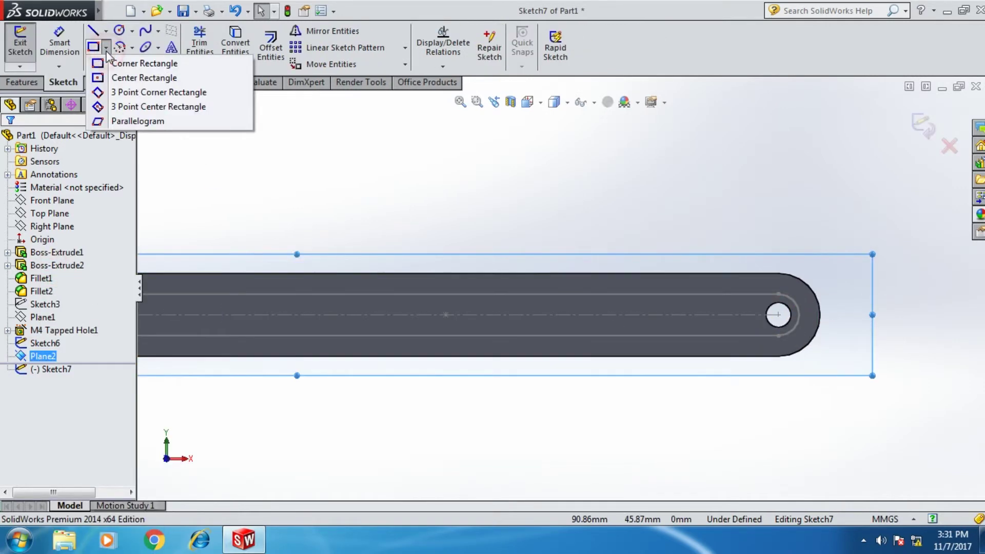
pyautogui.click(120, 82)
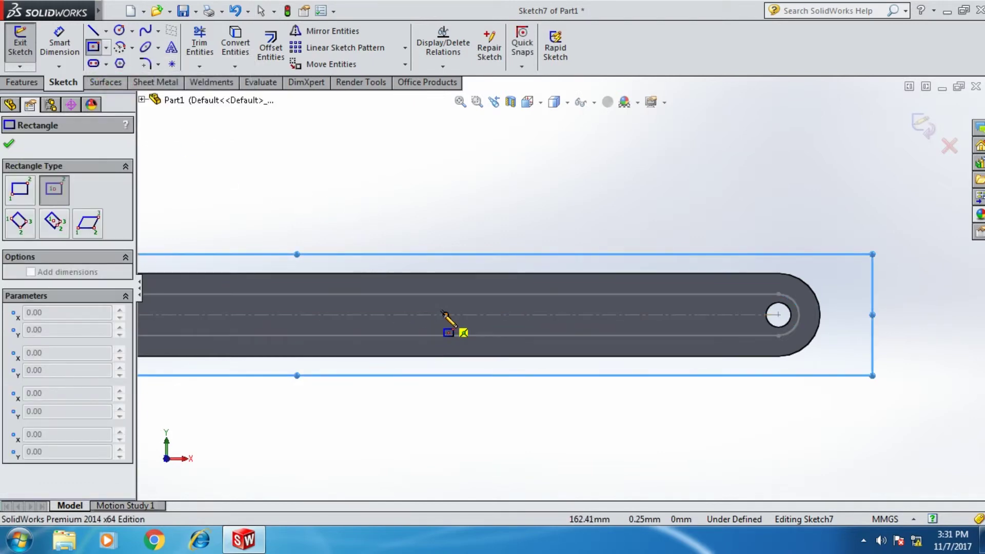
pyautogui.click(446, 314)
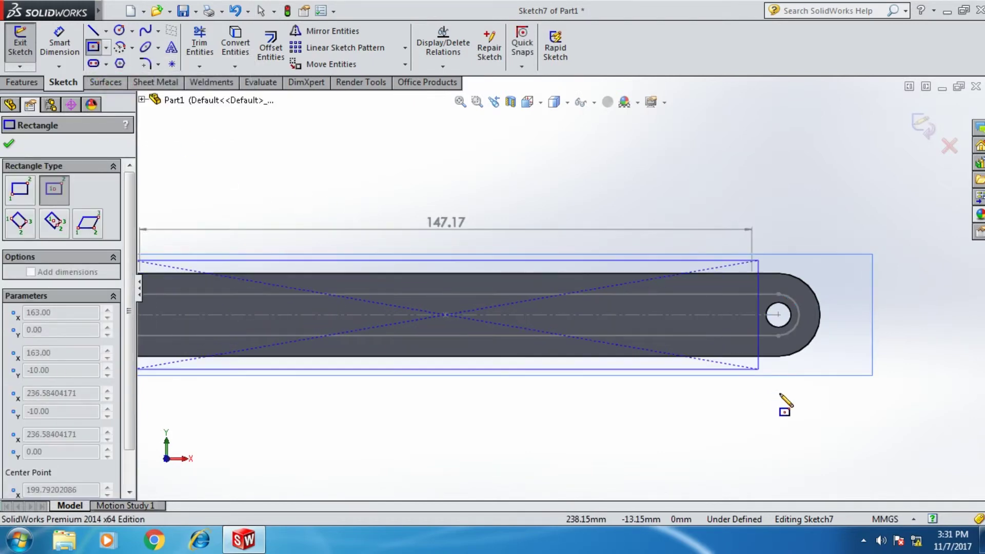
pyautogui.click(814, 431)
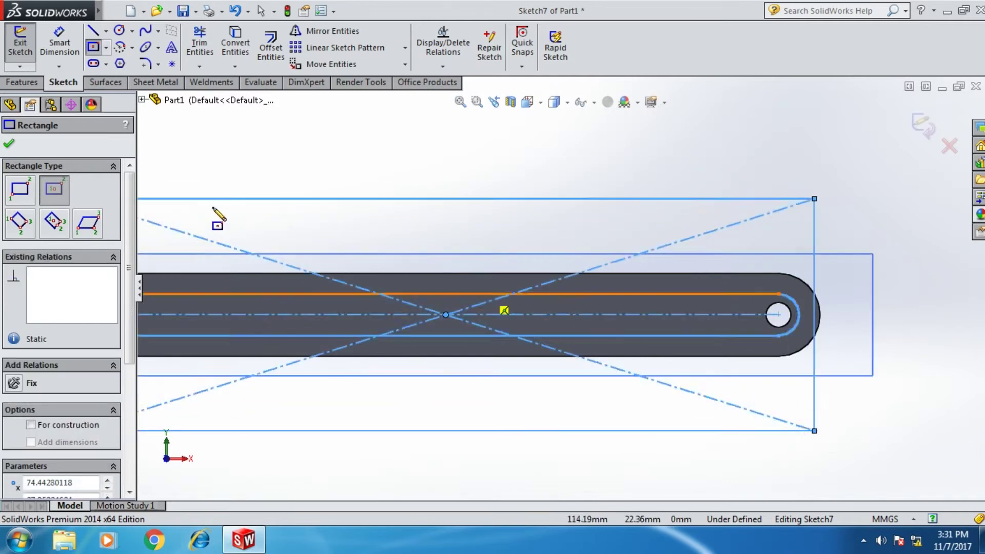
pyautogui.click(11, 149)
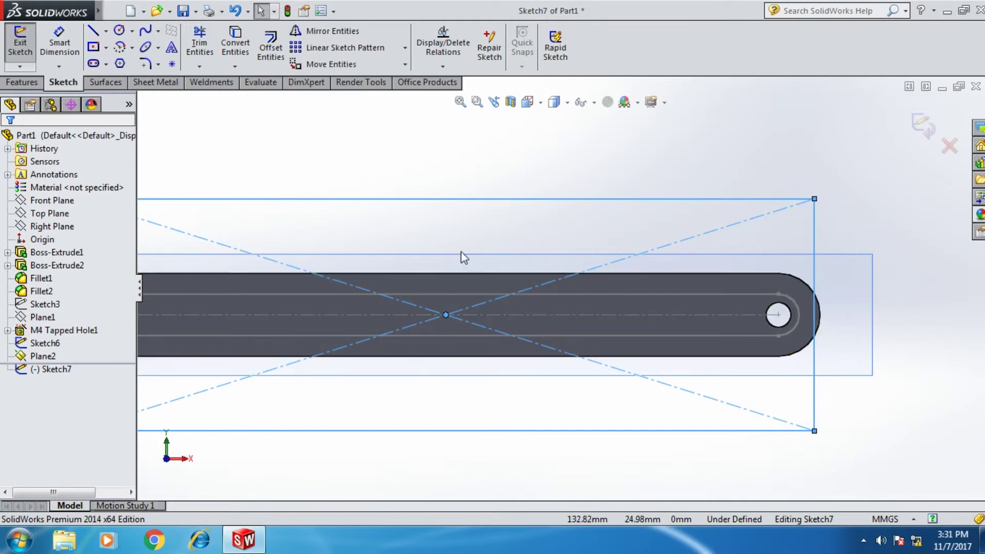
# Make the rectangle's top line tangent to the end hole edge
pyautogui.keyDown('ctrl'); pyautogui.click(769, 313); pyautogui.keyUp('ctrl')
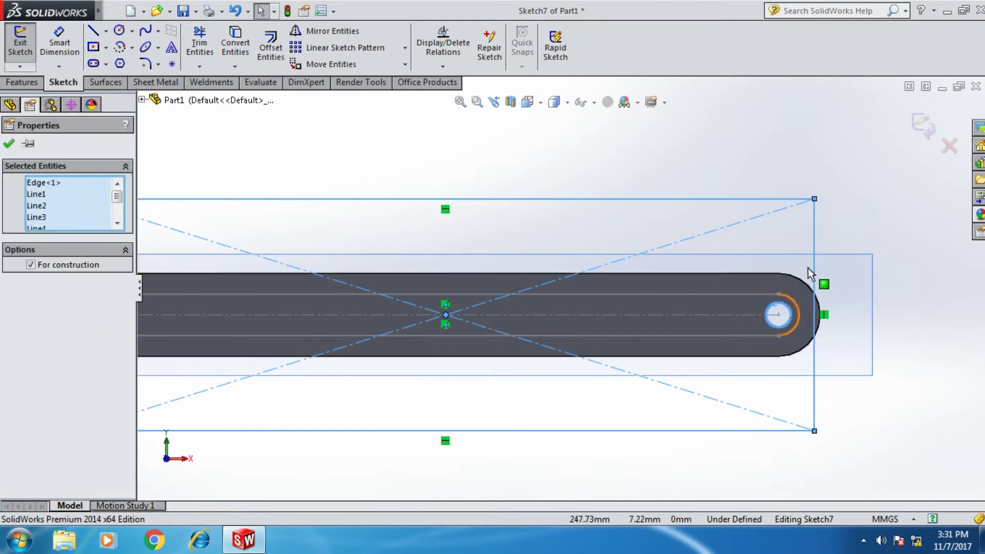
pyautogui.click(9, 144)
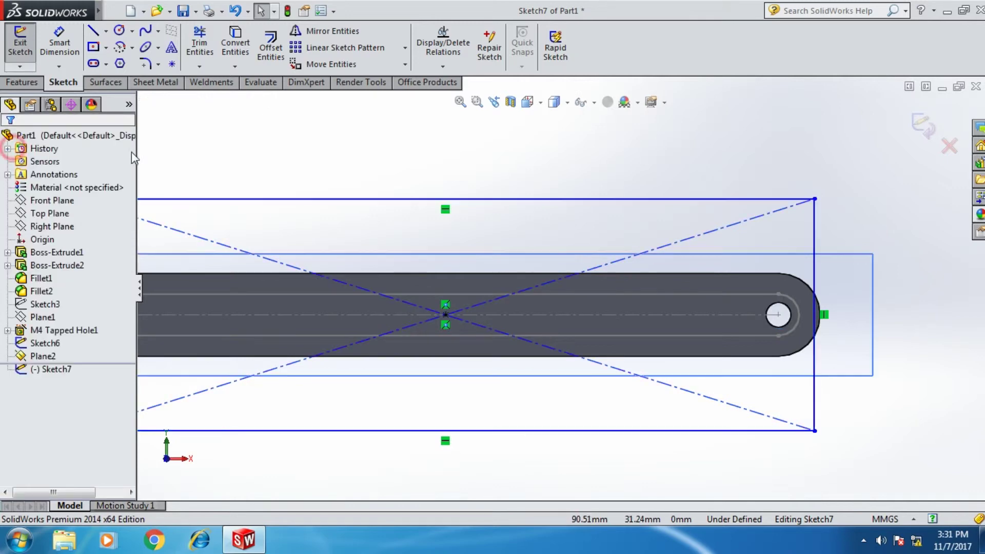
pyautogui.click(767, 312)
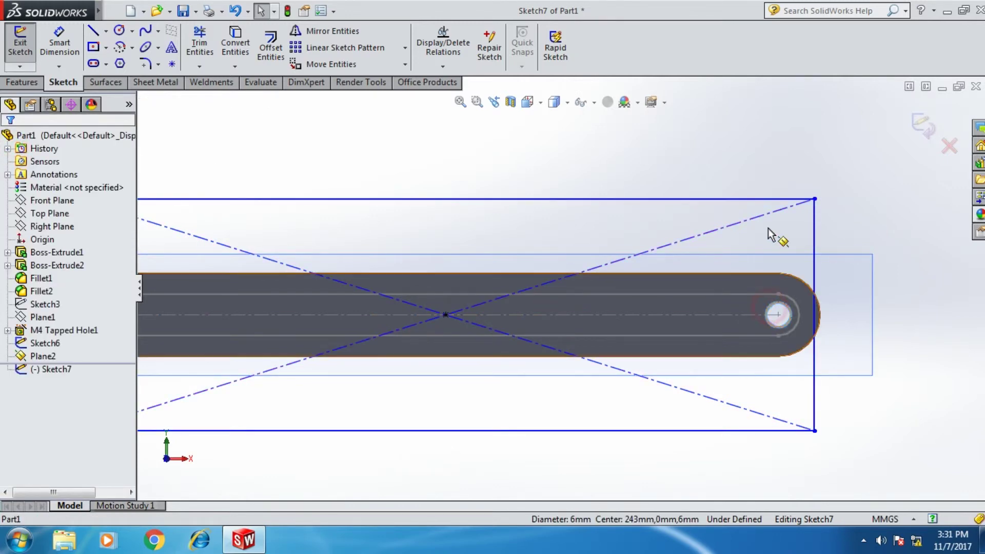
pyautogui.keyDown('ctrl'); pyautogui.click(761, 200); pyautogui.keyUp('ctrl')
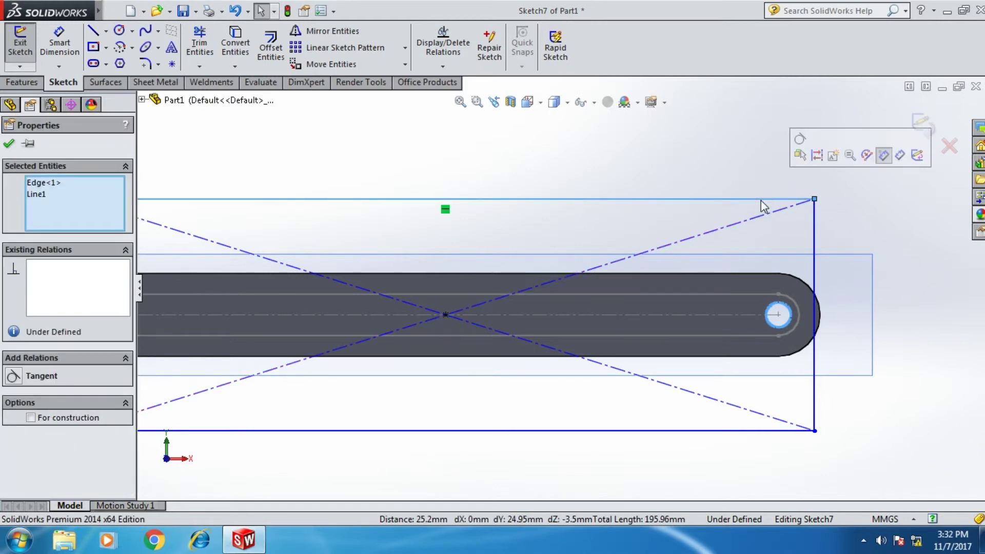
pyautogui.click(13, 379)
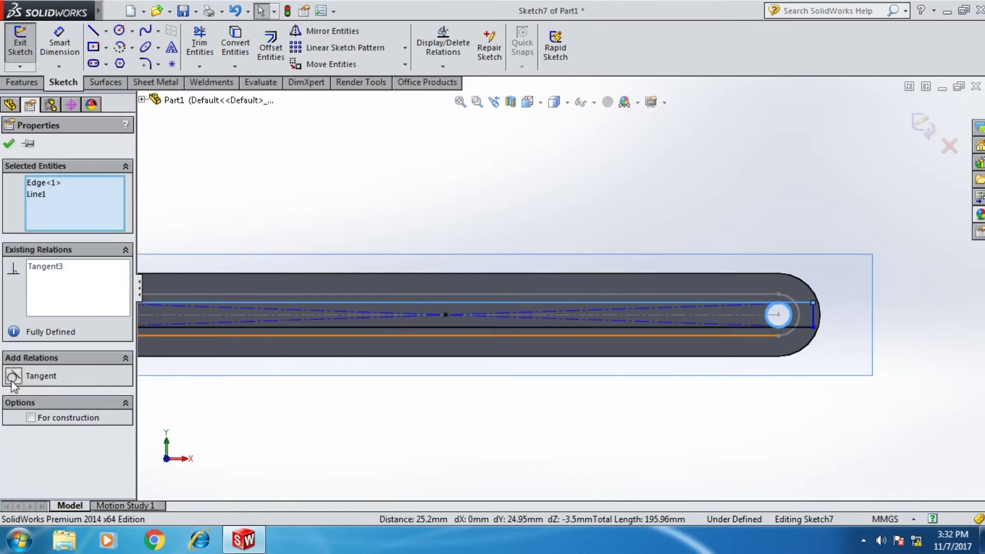
pyautogui.click(10, 144)
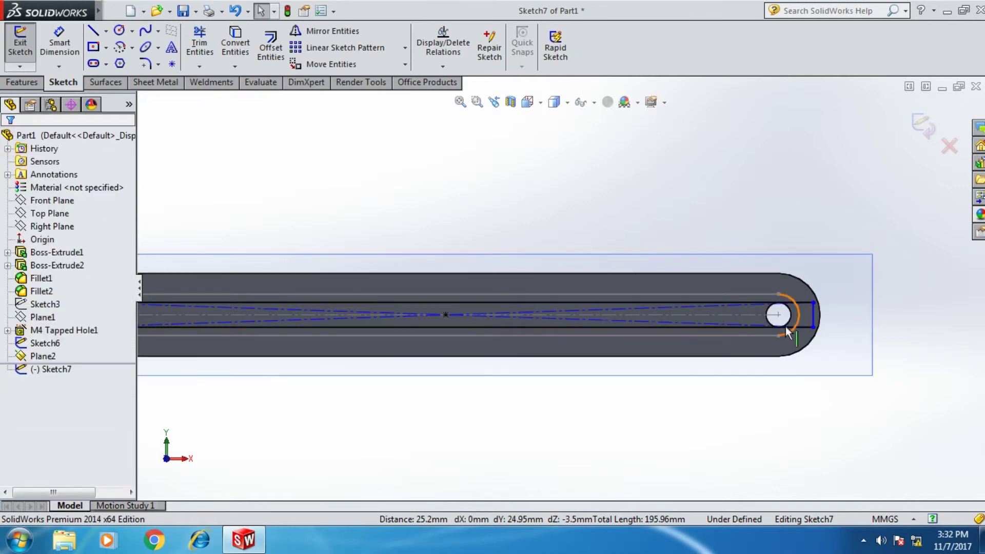
# Make a rectangle line tangent to the Sketch6 slot arc
pyautogui.scroll(-3, 785, 326)
pyautogui.click(754, 295)
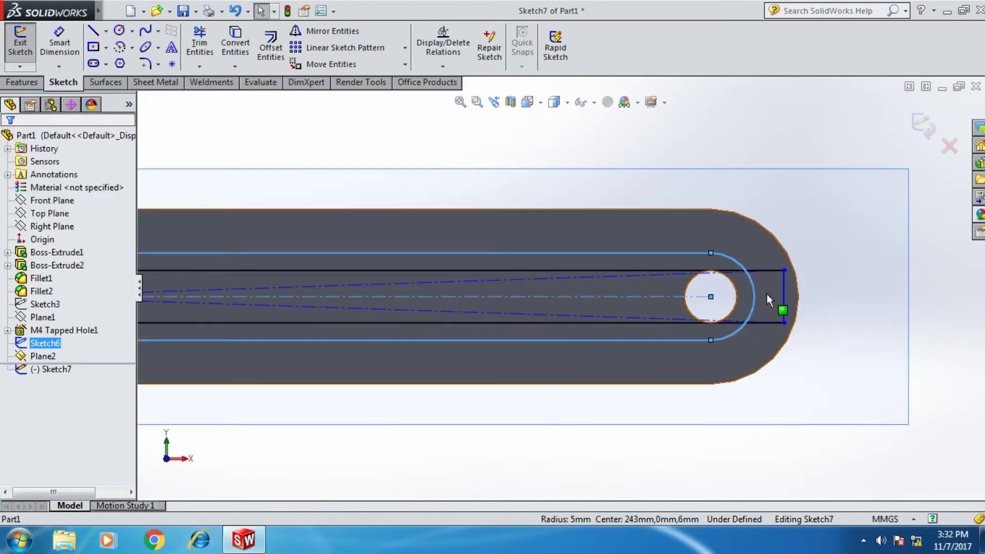
pyautogui.keyDown('ctrl'); pyautogui.click(786, 302); pyautogui.keyUp('ctrl')
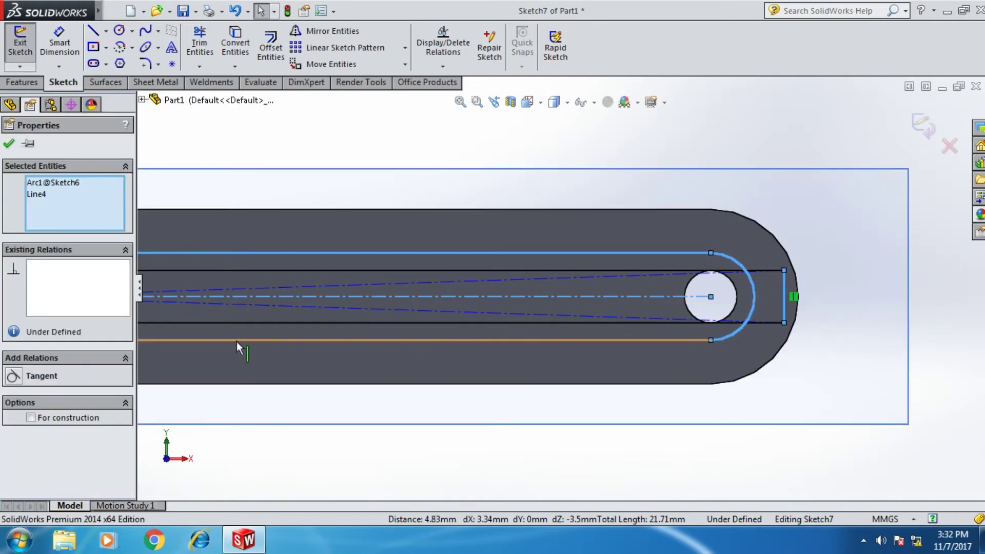
pyautogui.click(14, 378)
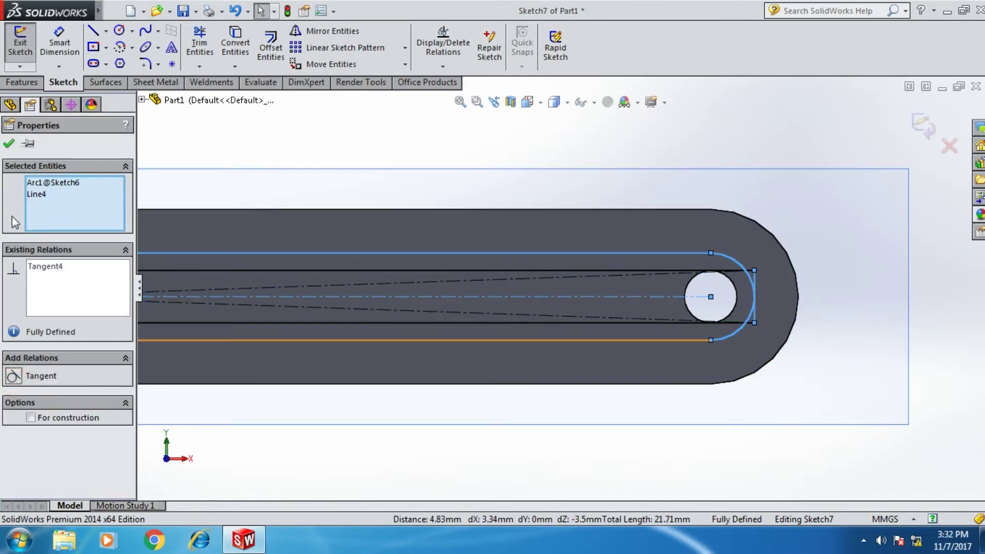
pyautogui.click(10, 142)
pyautogui.press('f')
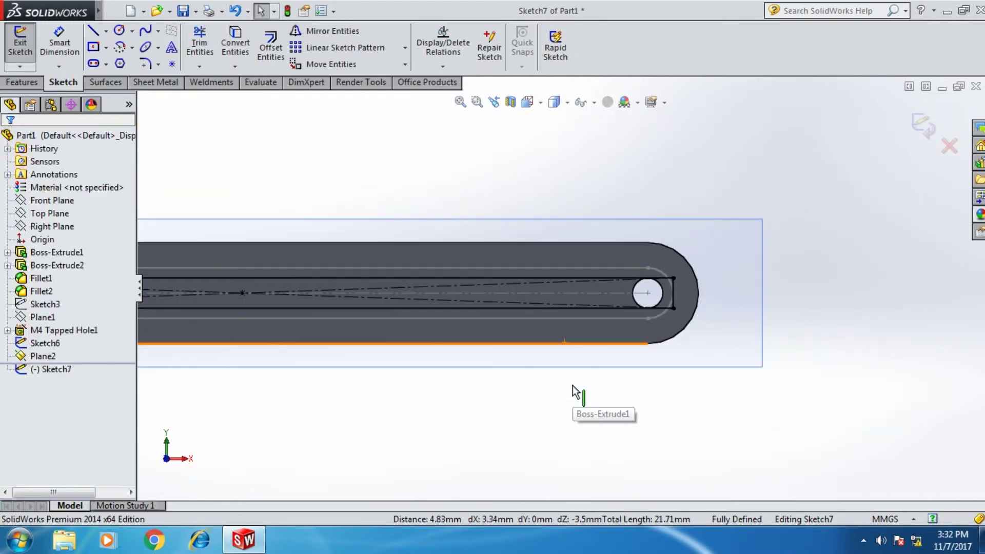
pyautogui.scroll(-2, 417, 328)
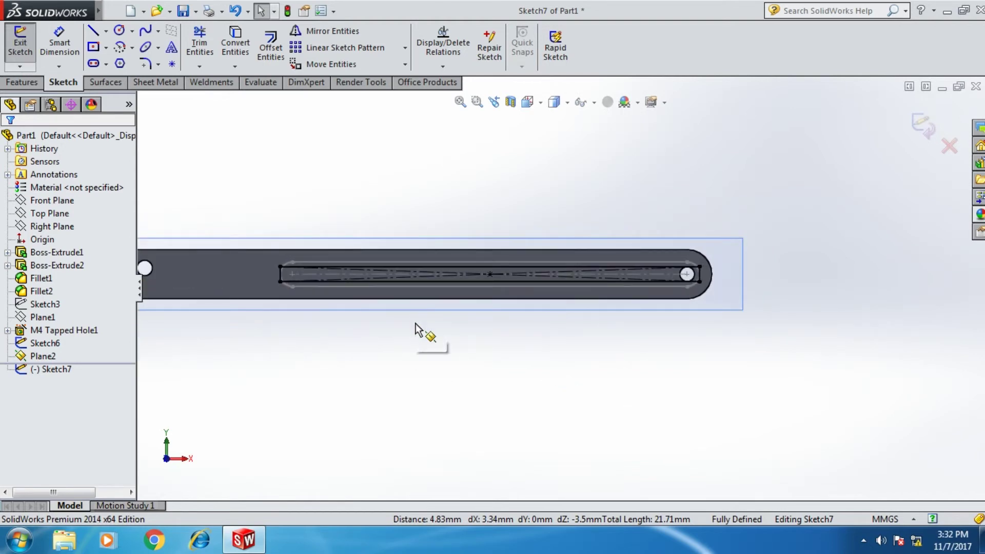
# Close Sketch7 and bring up the list of reference geometry types
pyautogui.click(23, 38)
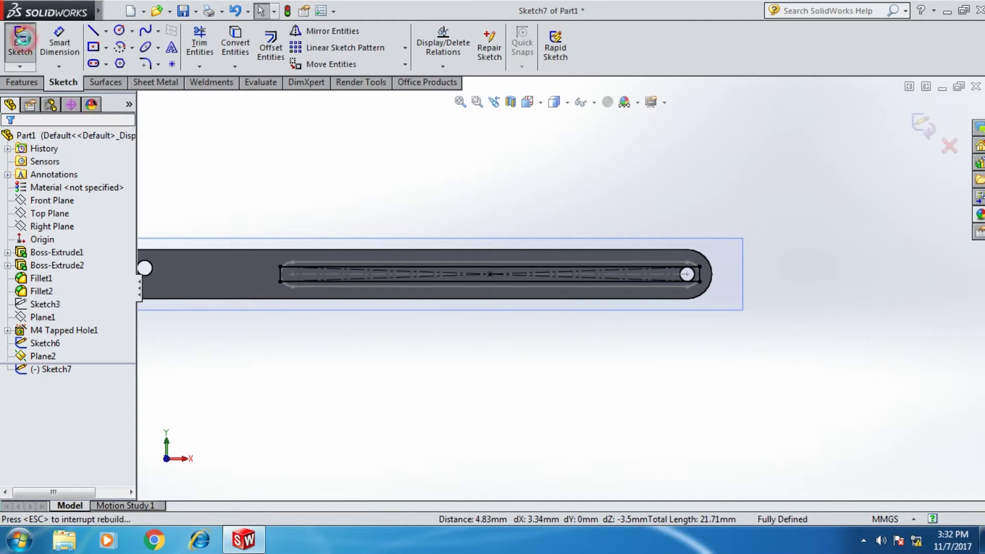
pyautogui.click(258, 156)
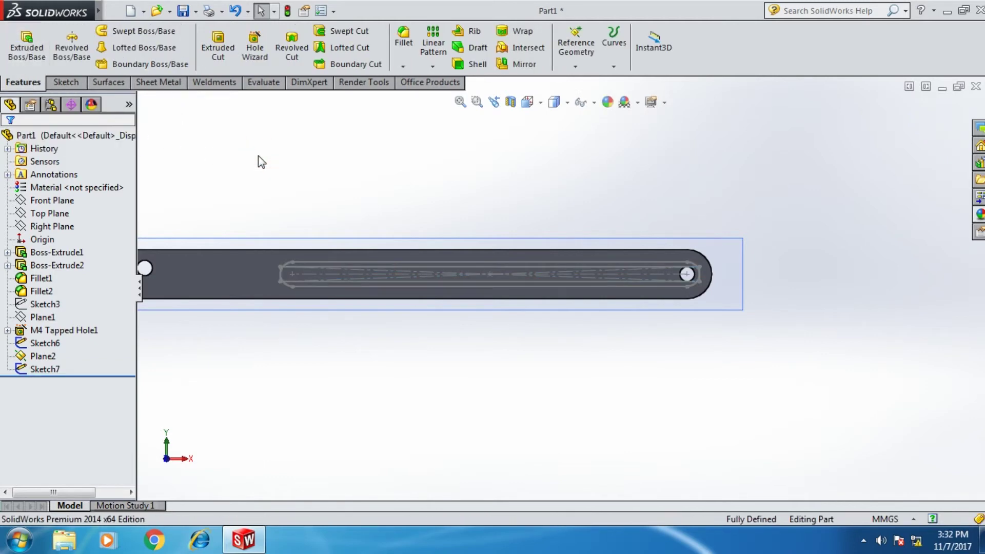
pyautogui.scroll(-2, 669, 262)
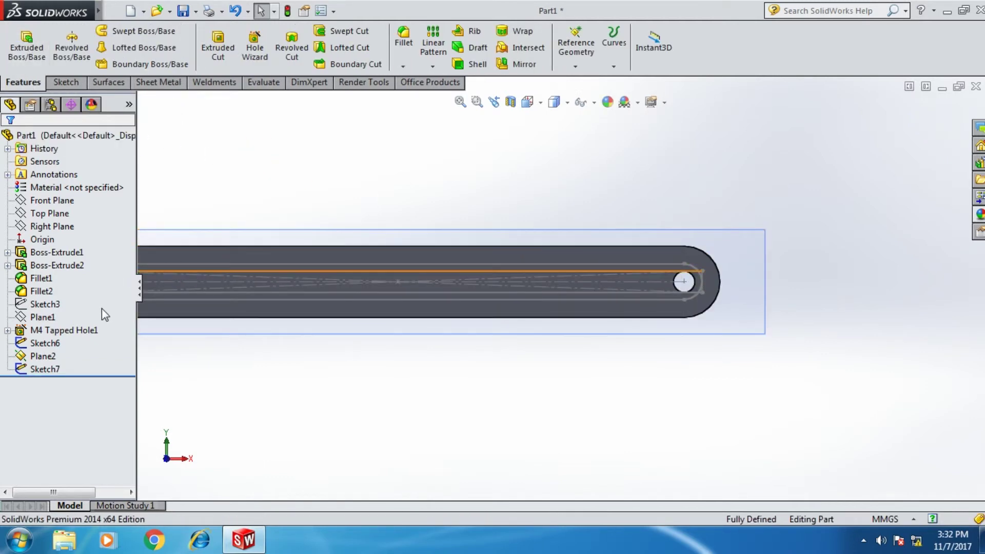
pyautogui.click(576, 65)
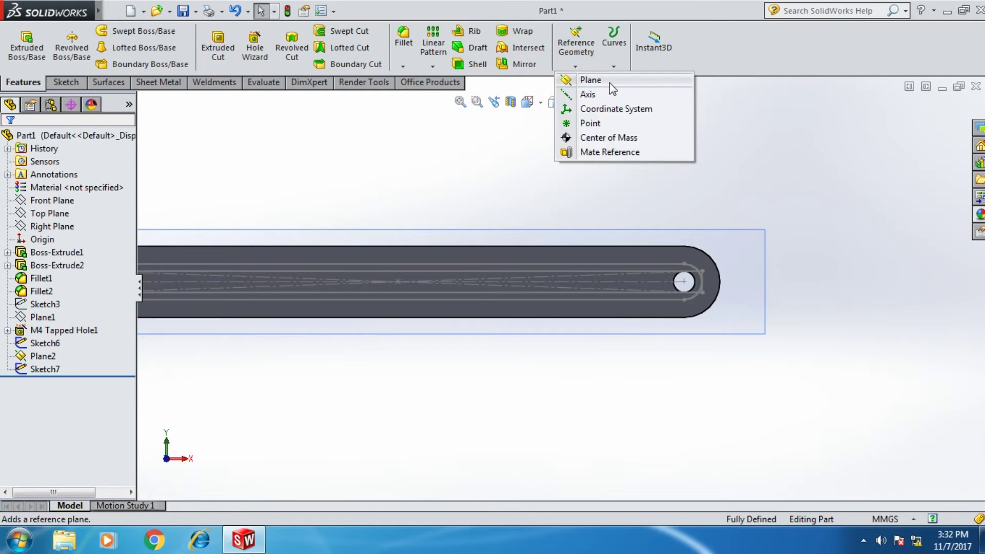
# Start a new plane perpendicular to the Sketch6 slot centreline Line1
pyautogui.click(610, 82)
pyautogui.moveTo(763, 279)
pyautogui.mouseDown(button='middle')
pyautogui.moveTo(709, 332)
pyautogui.moveTo(684, 336)
pyautogui.mouseUp(button='middle')
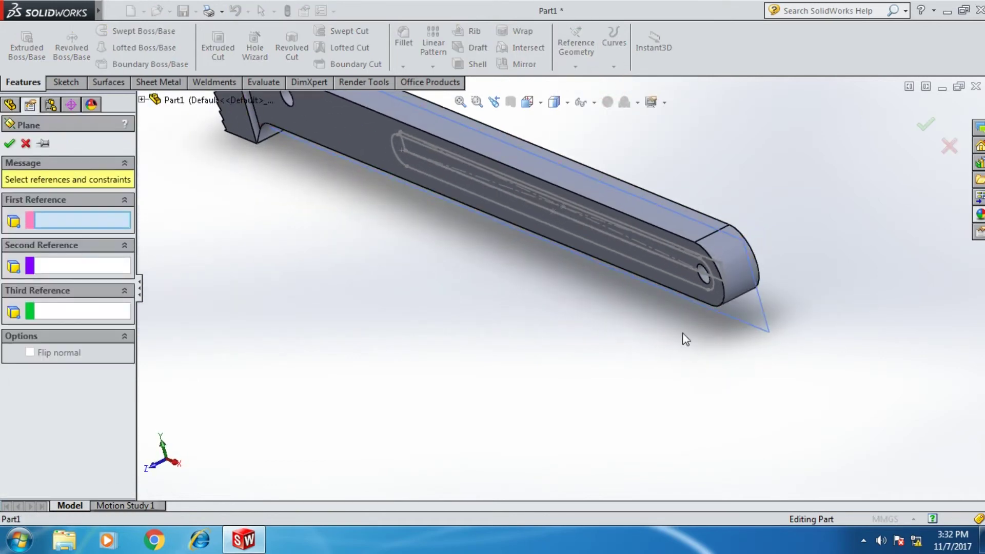
pyautogui.scroll(-2, 612, 226)
pyautogui.scroll(-2, 590, 227)
pyautogui.scroll(-2, 471, 227)
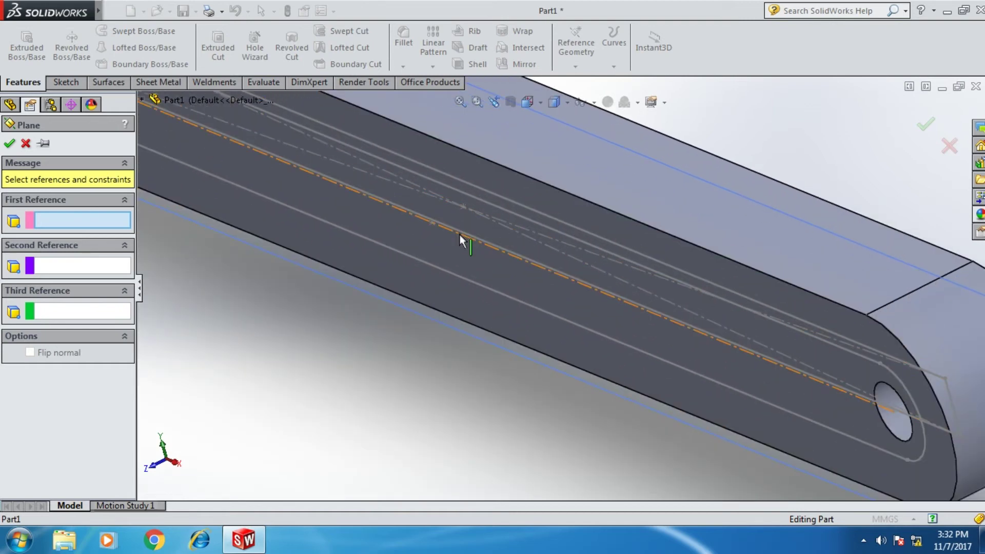
pyautogui.click(461, 238)
pyautogui.moveTo(468, 242); pyautogui.dragTo(471, 272, button='middle')
pyautogui.moveTo(480, 259); pyautogui.dragTo(481, 259, button='right')
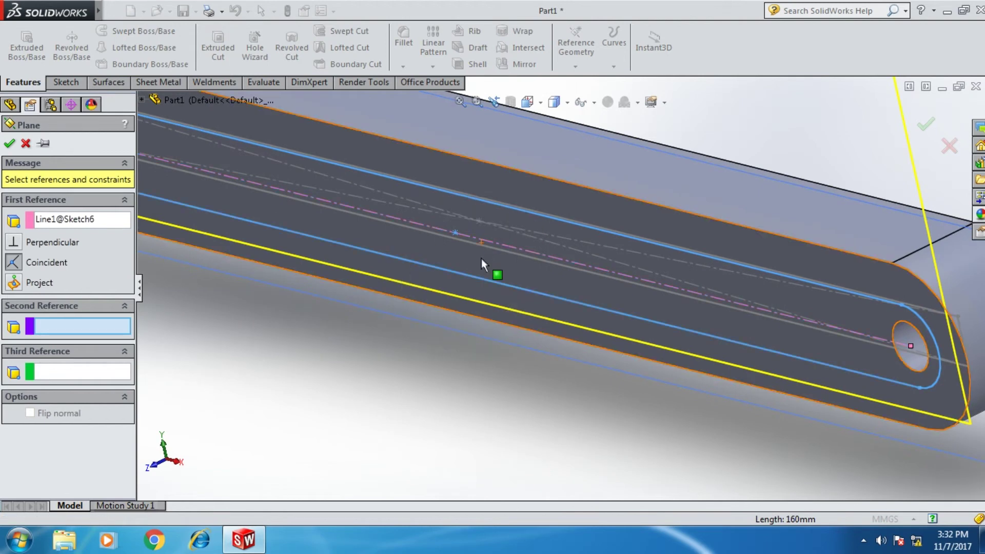
pyautogui.rightClick(510, 287)
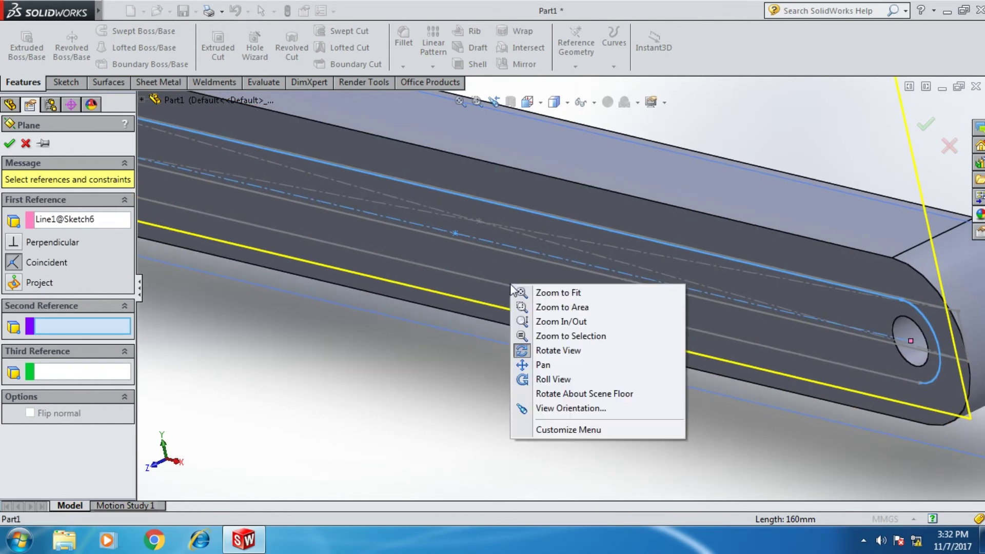
pyautogui.click(482, 389)
pyautogui.moveTo(483, 396)
pyautogui.mouseDown(button='middle')
pyautogui.moveTo(462, 385)
pyautogui.moveTo(464, 332)
pyautogui.mouseUp(button='middle')
# Pass the plane through Point5 on the slot line, creating Plane3
pyautogui.click(97, 324)
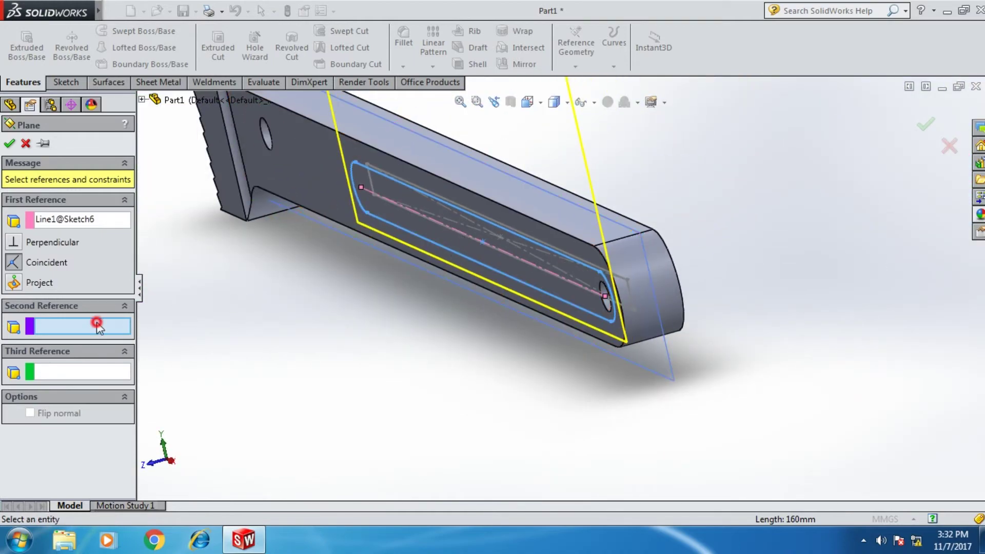
pyautogui.scroll(-2, 481, 242)
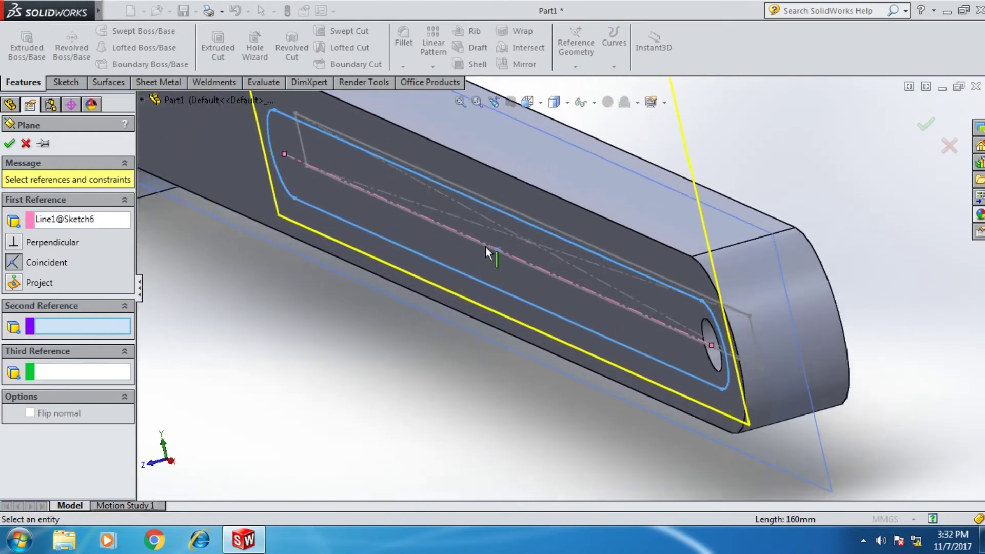
pyautogui.scroll(-2, 485, 246)
pyautogui.click(515, 260)
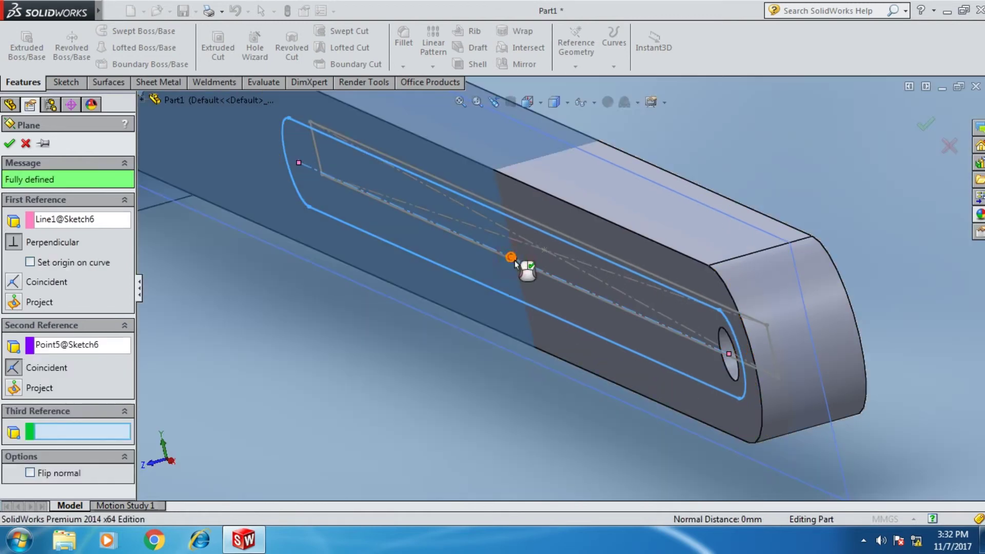
pyautogui.scroll(5, 486, 327)
pyautogui.scroll(2, 486, 327)
pyautogui.moveTo(379, 339)
pyautogui.mouseDown(button='middle')
pyautogui.moveTo(405, 313)
pyautogui.moveTo(484, 288)
pyautogui.moveTo(423, 356)
pyautogui.moveTo(415, 393)
pyautogui.moveTo(416, 355)
pyautogui.mouseUp(button='middle')
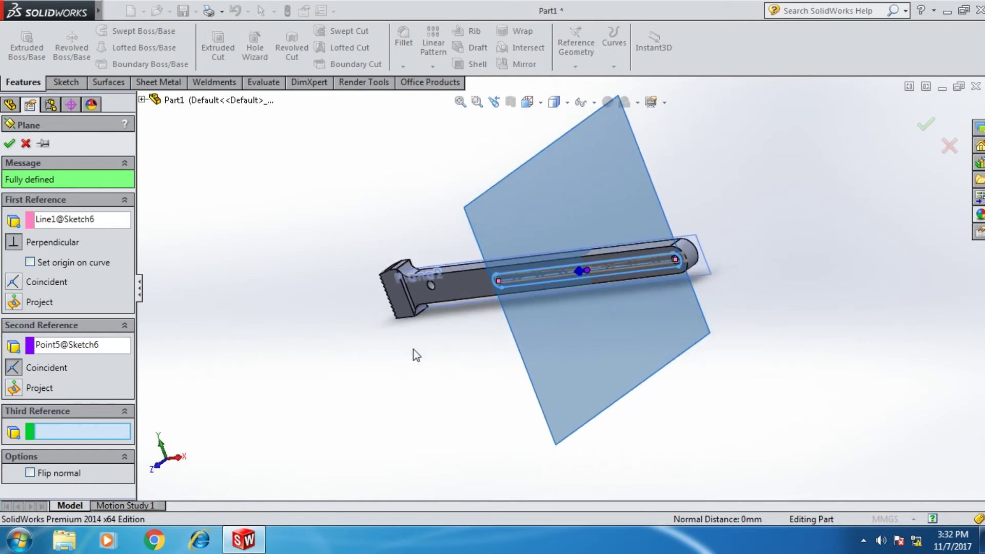
pyautogui.click(8, 144)
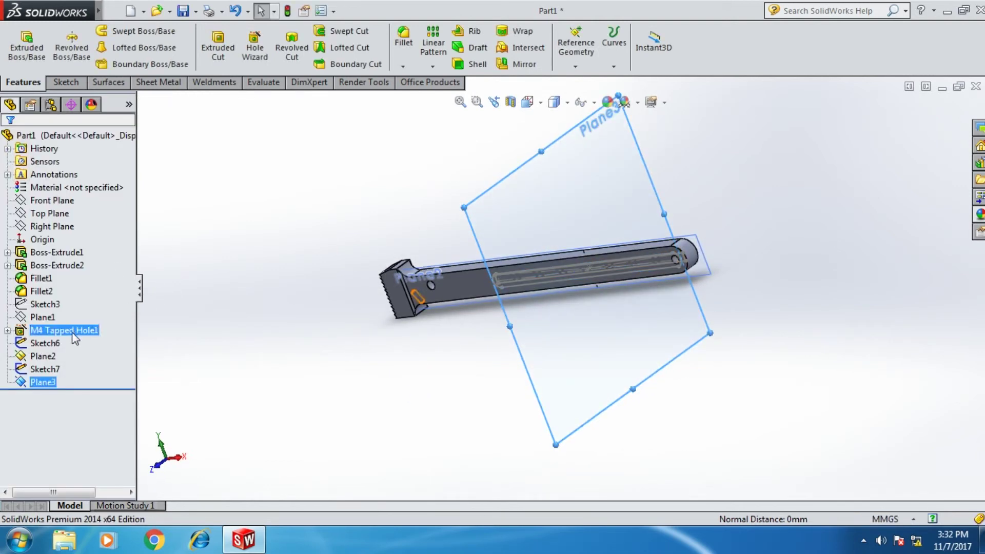
# Face Plane3 straight on and start Sketch8 on it
pyautogui.rightClick(50, 389)
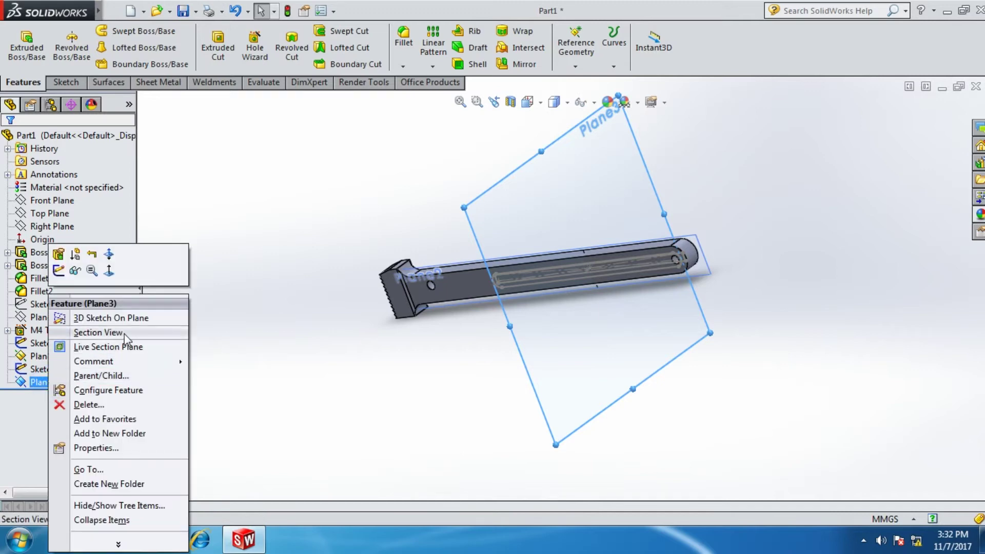
pyautogui.click(117, 277)
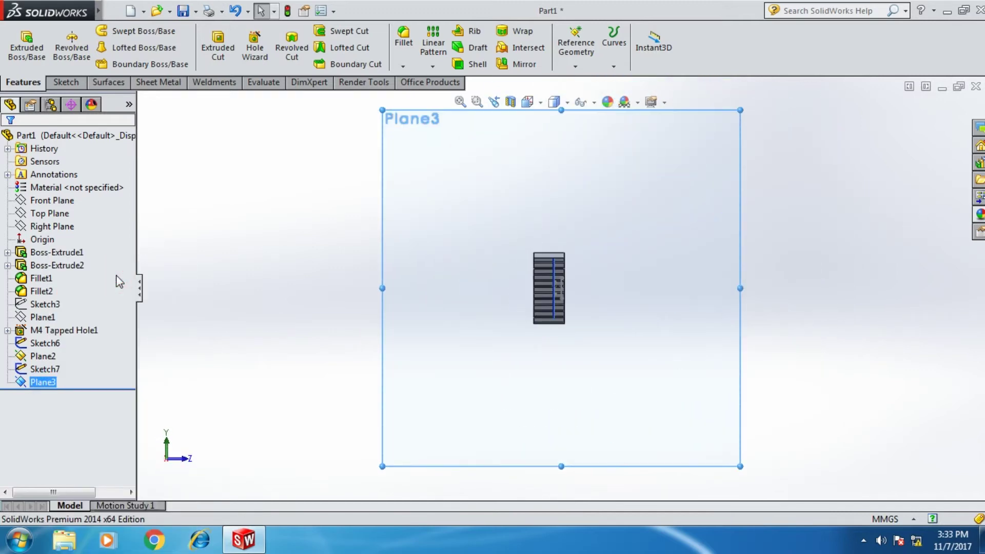
pyautogui.rightClick(51, 383)
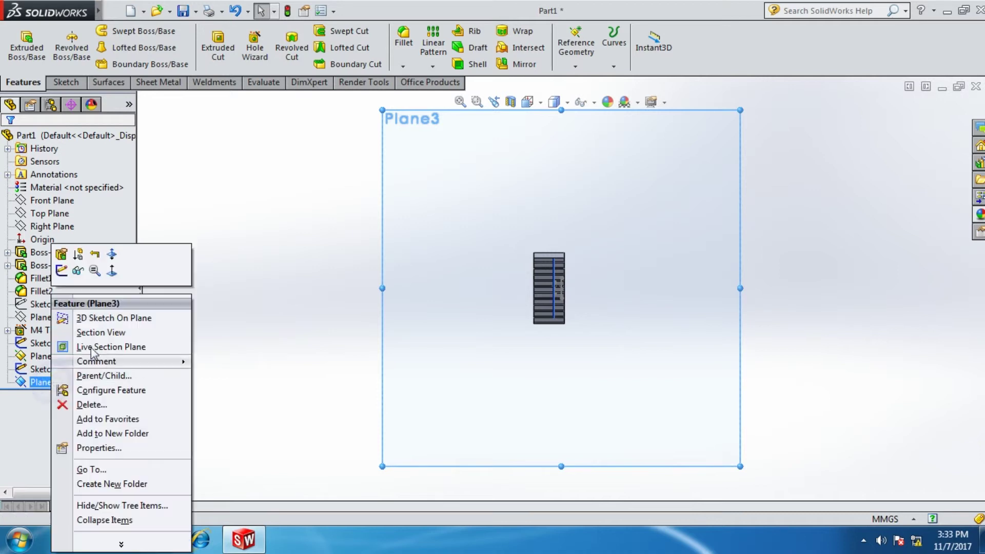
pyautogui.click(116, 278)
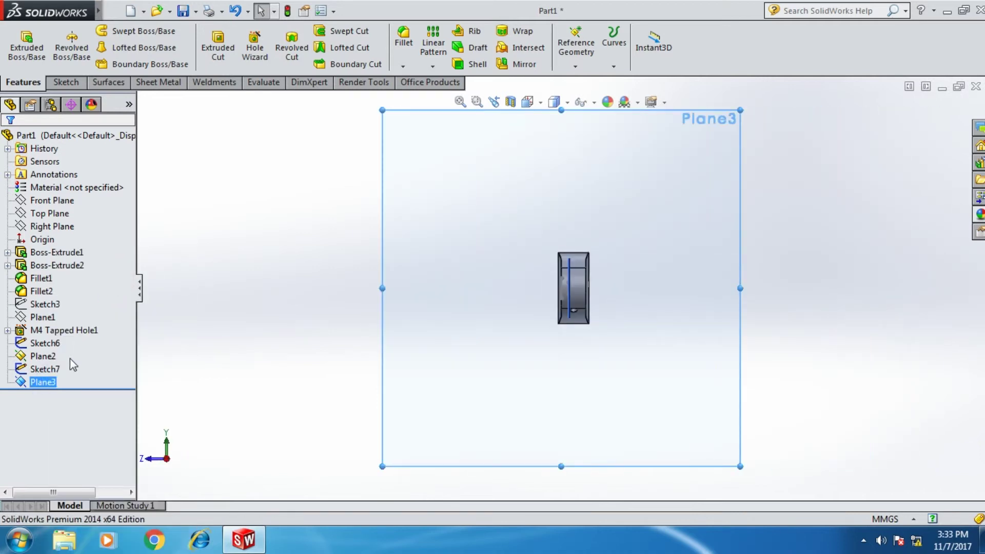
pyautogui.rightClick(49, 386)
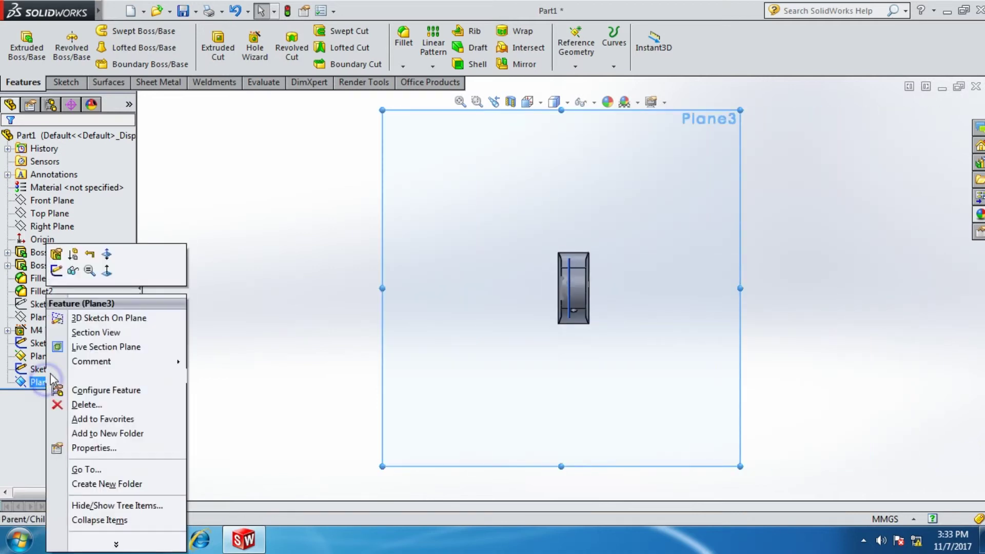
pyautogui.click(56, 272)
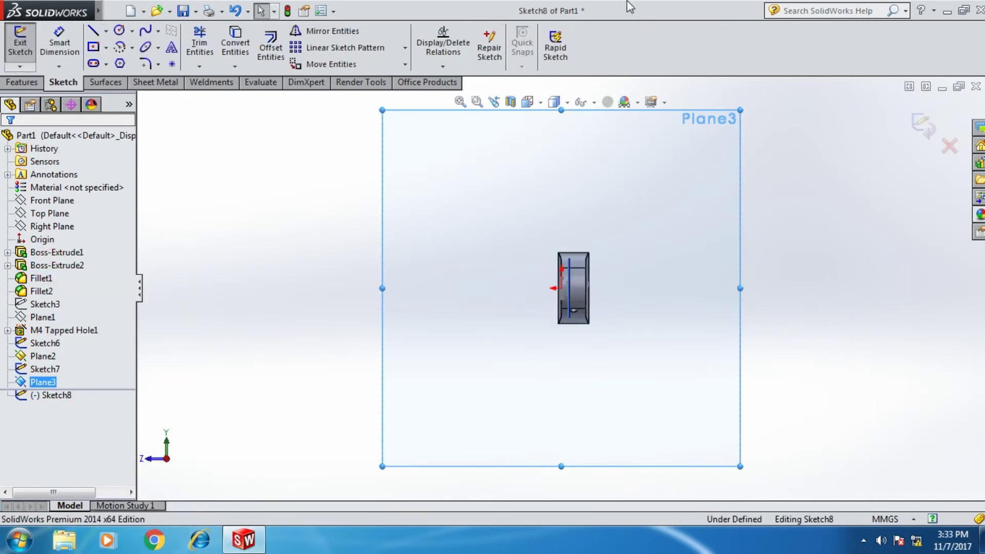
# Draw a three-point arc from the edge line's top end to the vertical centre line
pyautogui.scroll(-5, 501, 311)
pyautogui.scroll(-4, 700, 293)
pyautogui.scroll(-1, 674, 263)
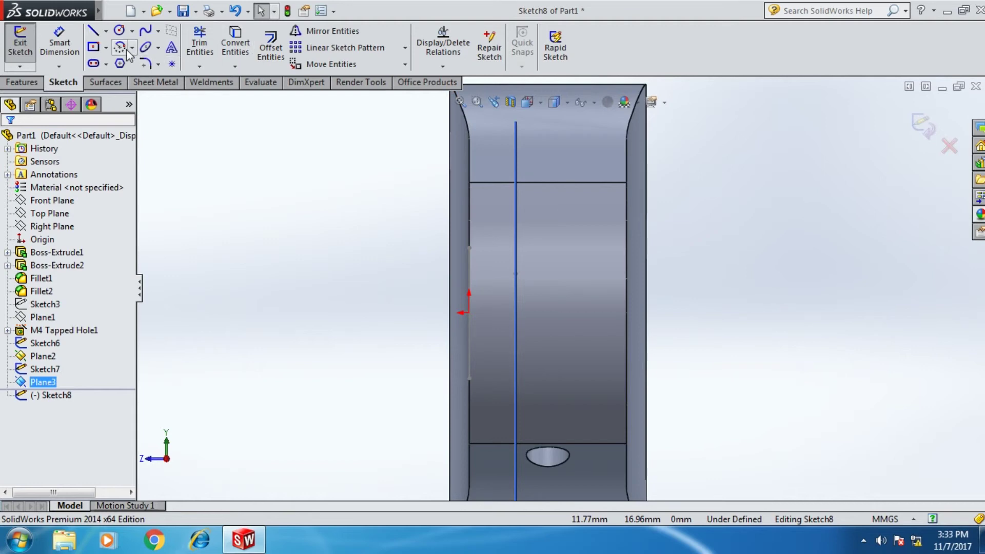
pyautogui.click(131, 49)
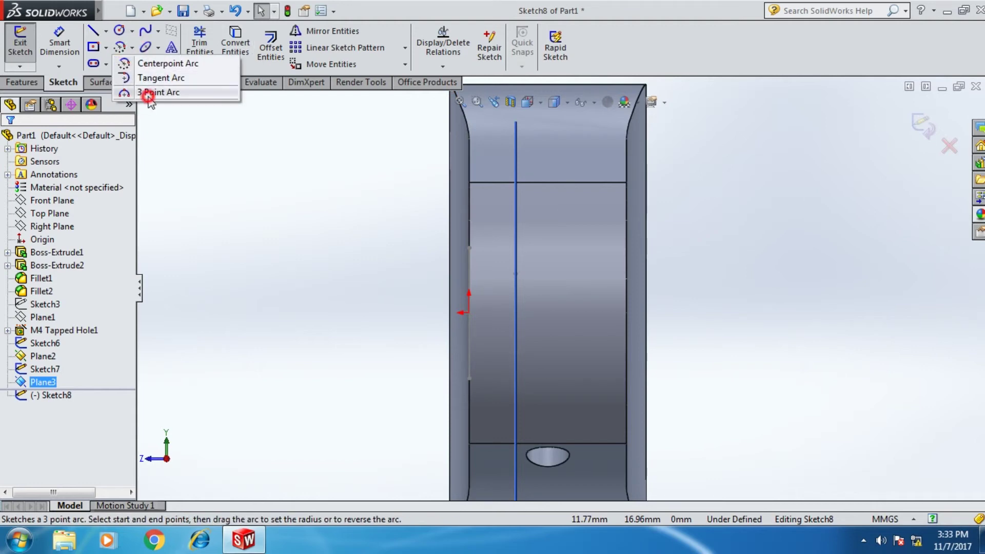
pyautogui.click(148, 92)
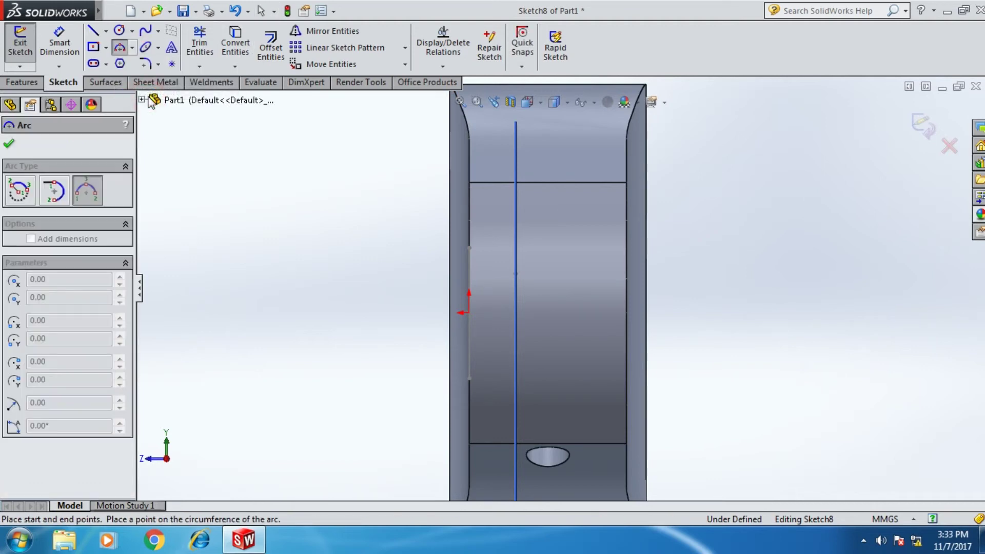
pyautogui.click(470, 249)
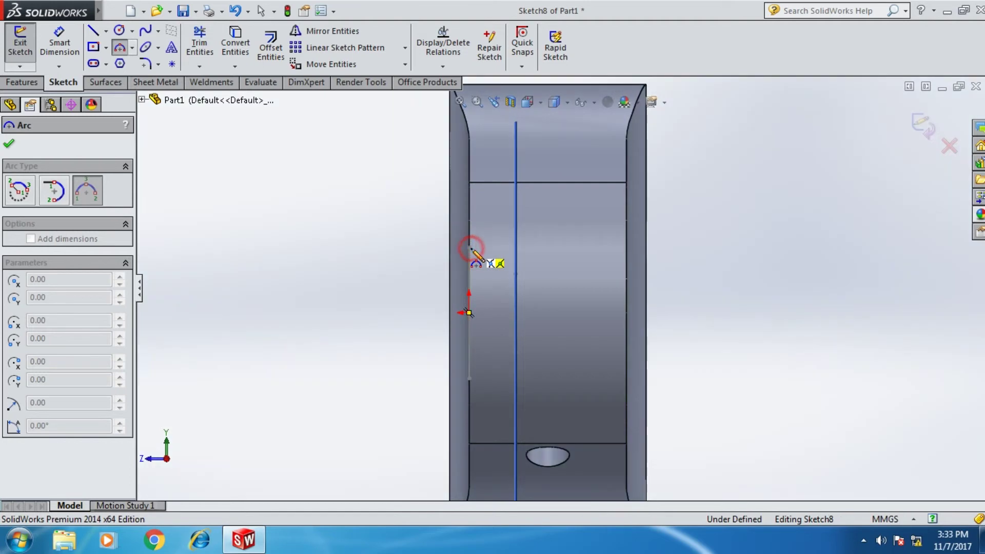
pyautogui.click(515, 277)
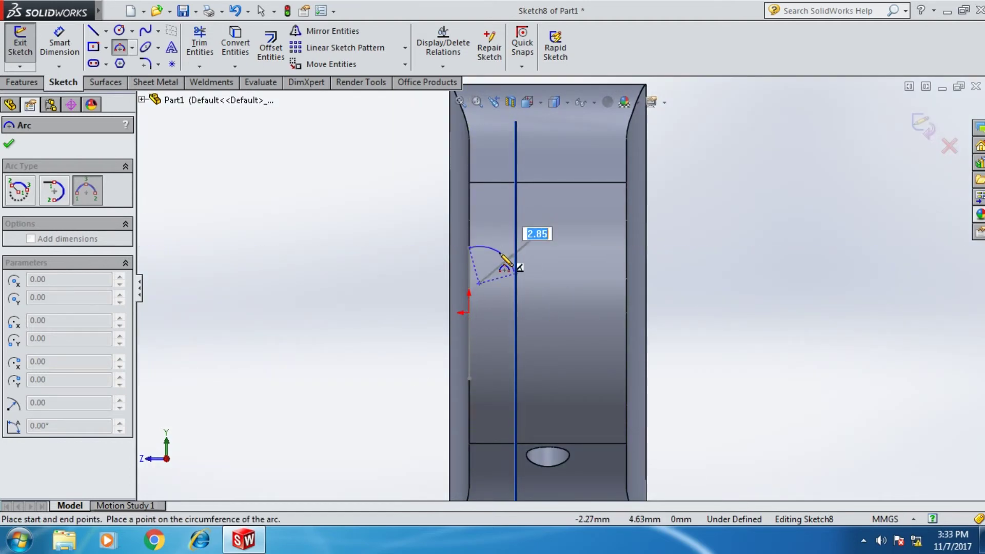
pyautogui.click(501, 253)
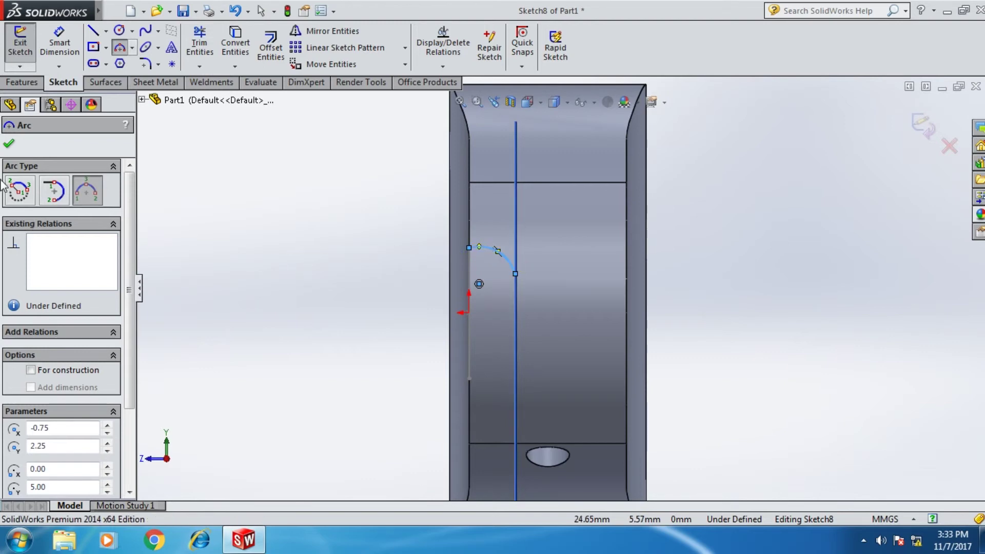
pyautogui.click(10, 145)
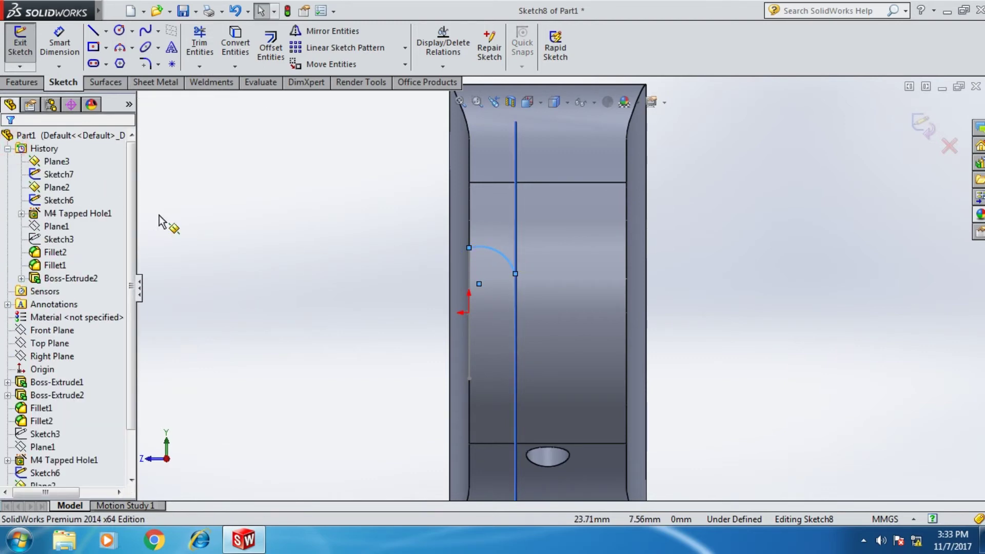
pyautogui.click(8, 148)
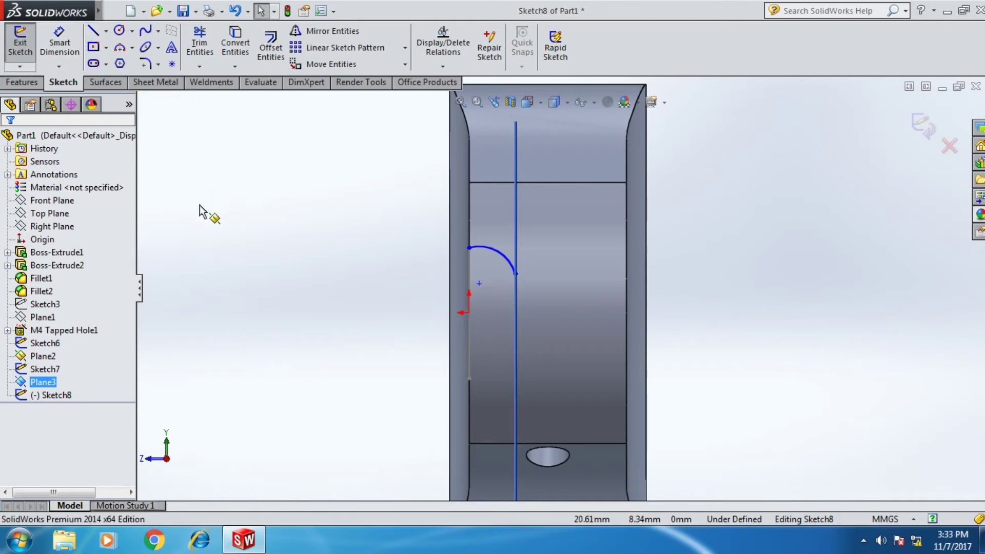
pyautogui.moveTo(202, 213); pyautogui.dragTo(208, 218, button='middle')
pyautogui.scroll(3, 392, 348)
pyautogui.scroll(3, 621, 370)
# Pierce the arc's start point onto Sketch6's slot edge line Line3
pyautogui.scroll(-5, 622, 343)
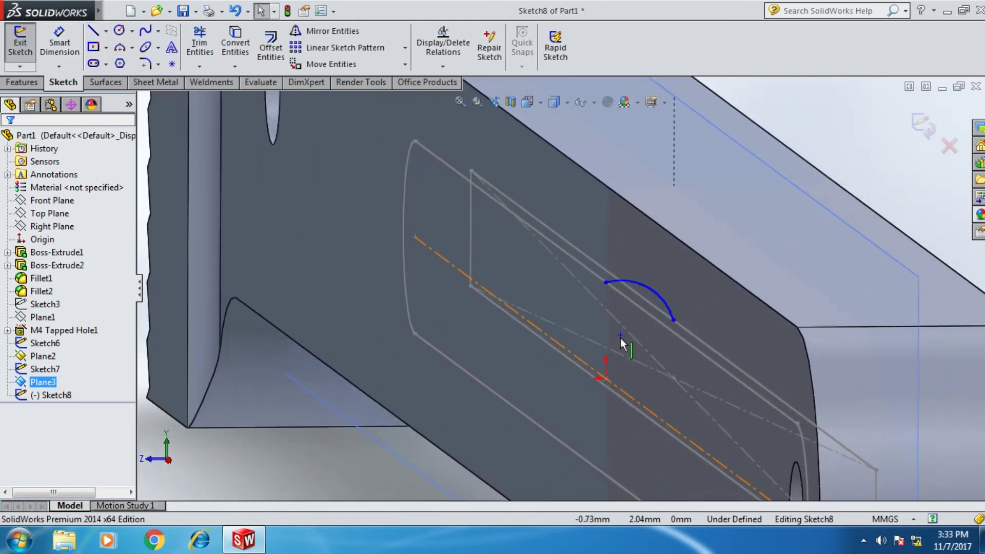
pyautogui.scroll(-3, 610, 287)
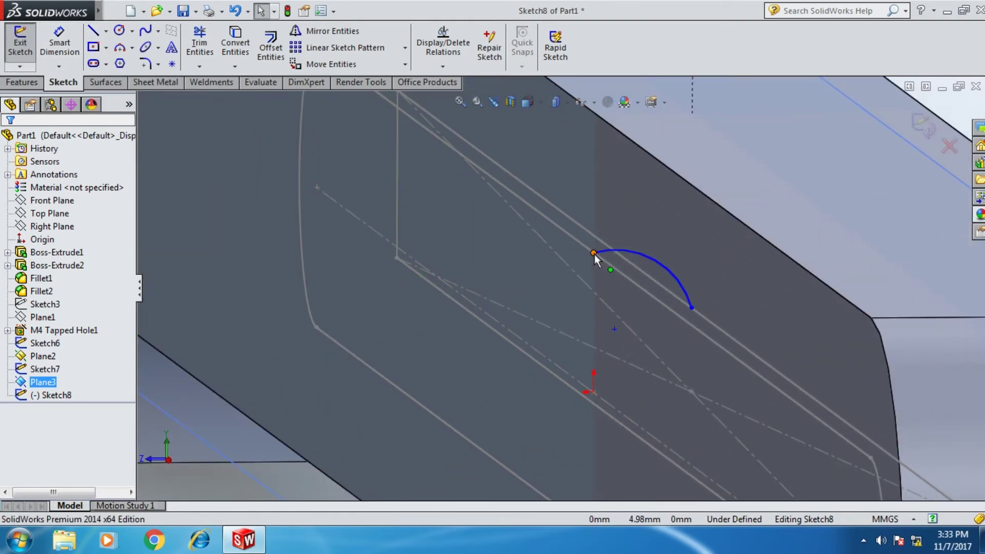
pyautogui.keyDown('ctrl'); pyautogui.click(594, 253); pyautogui.keyUp('ctrl')
pyautogui.keyDown('ctrl'); pyautogui.click(607, 265); pyautogui.keyUp('ctrl')
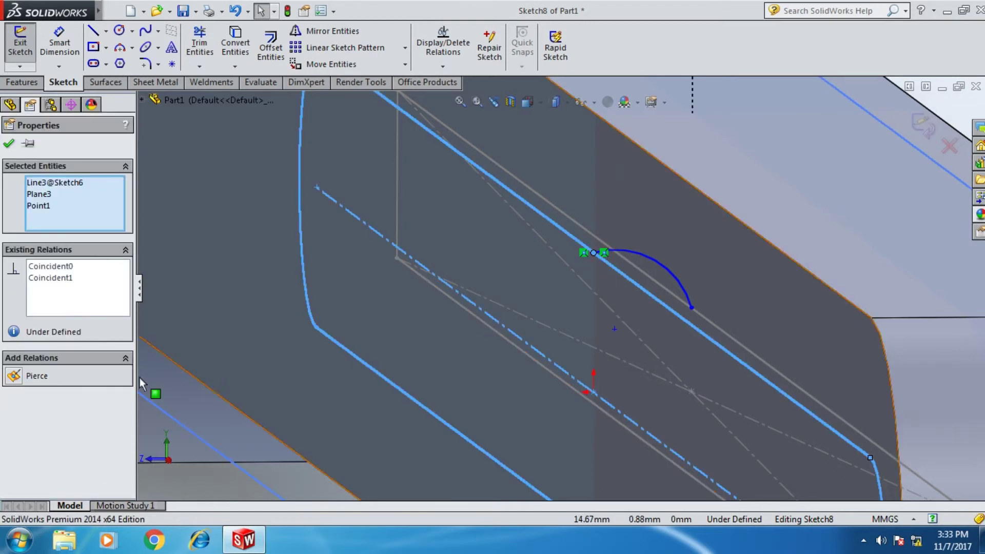
pyautogui.click(14, 377)
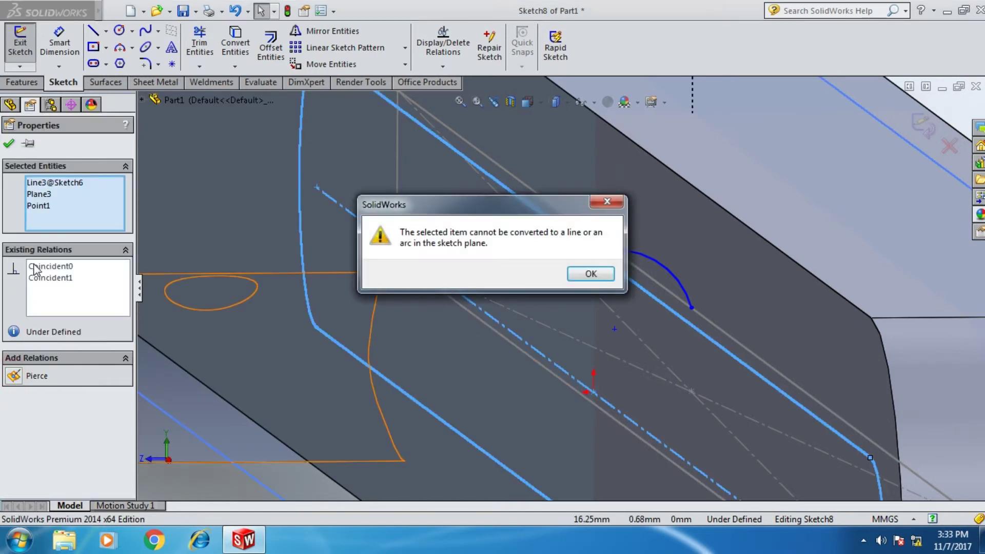
pyautogui.click(591, 274)
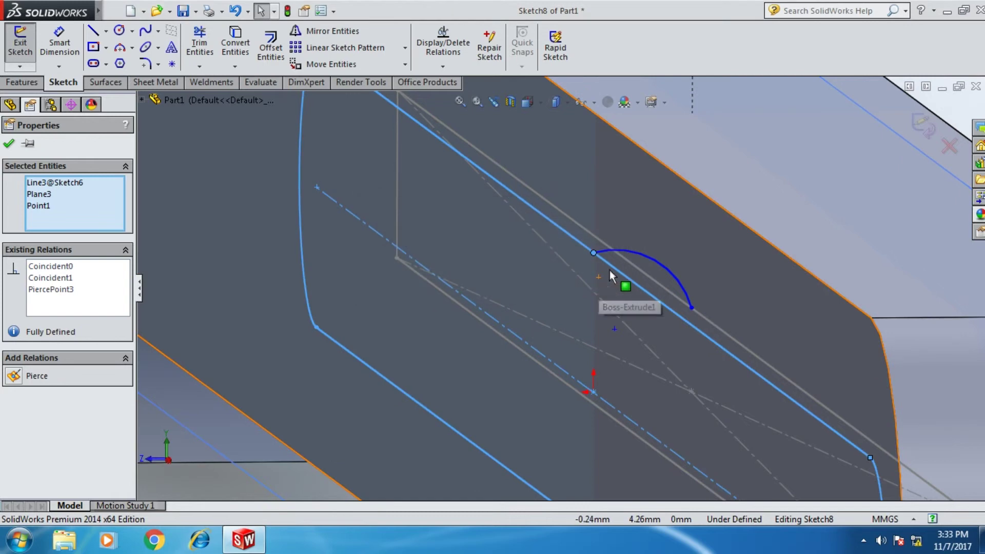
pyautogui.click(8, 148)
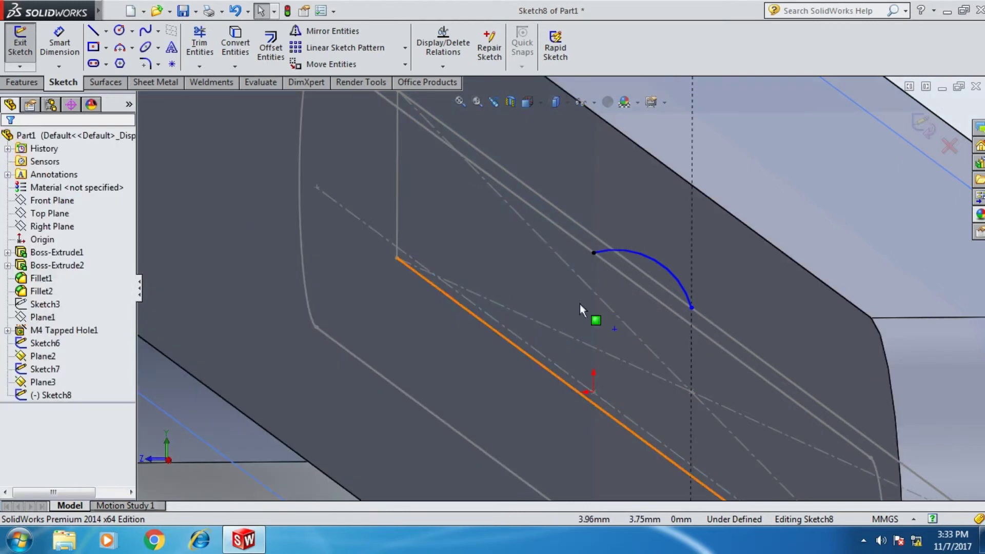
# Pierce the arc's other end onto Sketch7's Line1, then view the part from the Right
pyautogui.click(692, 309)
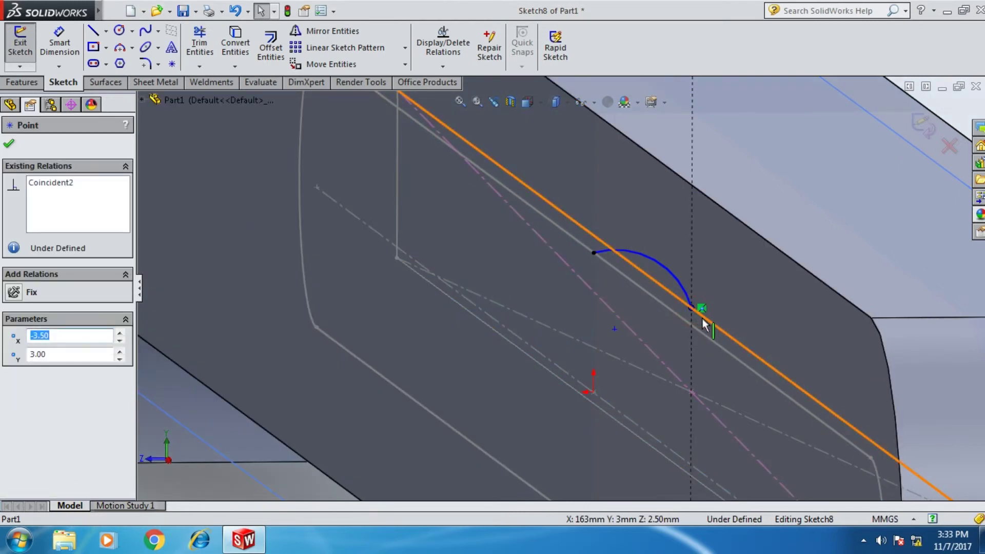
pyautogui.keyDown('ctrl'); pyautogui.click(705, 324); pyautogui.keyUp('ctrl')
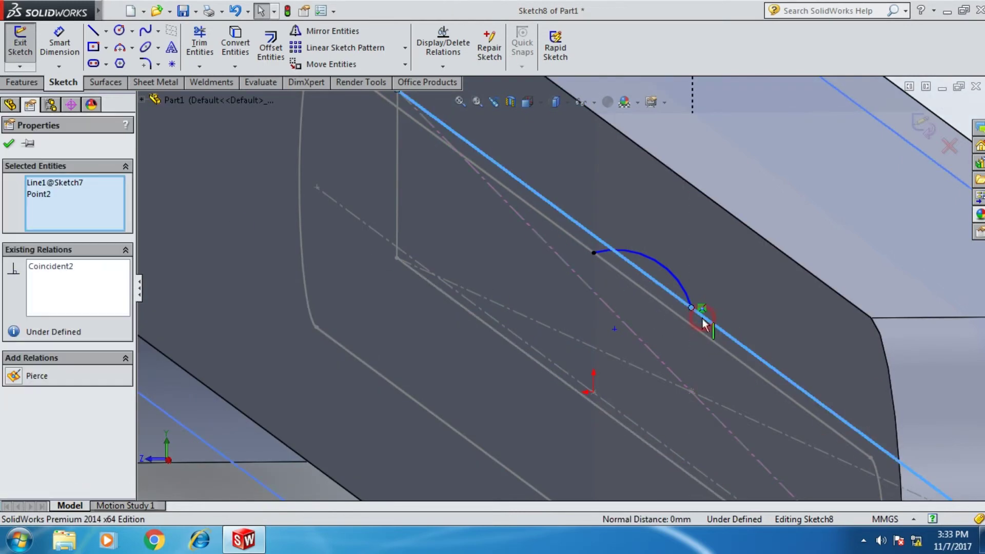
pyautogui.click(16, 376)
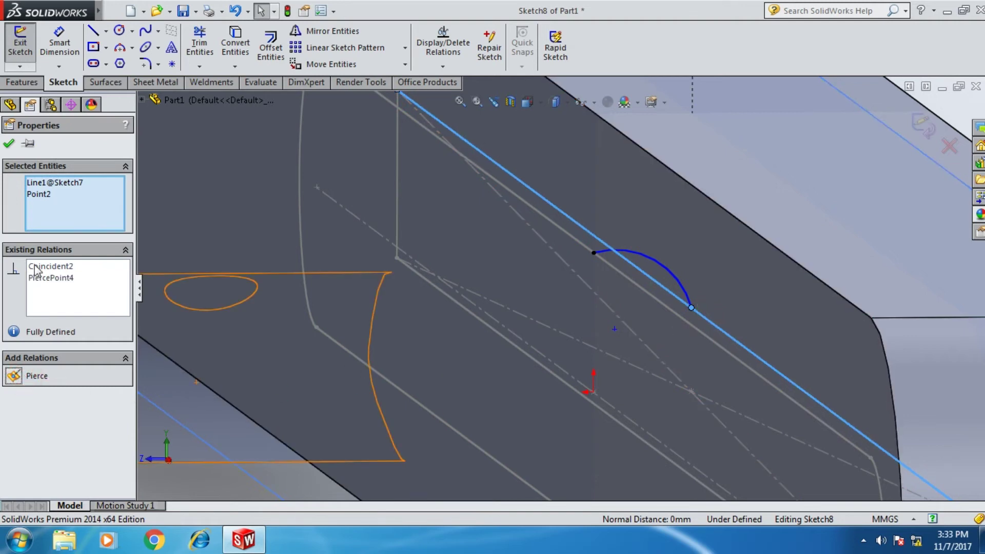
pyautogui.click(11, 149)
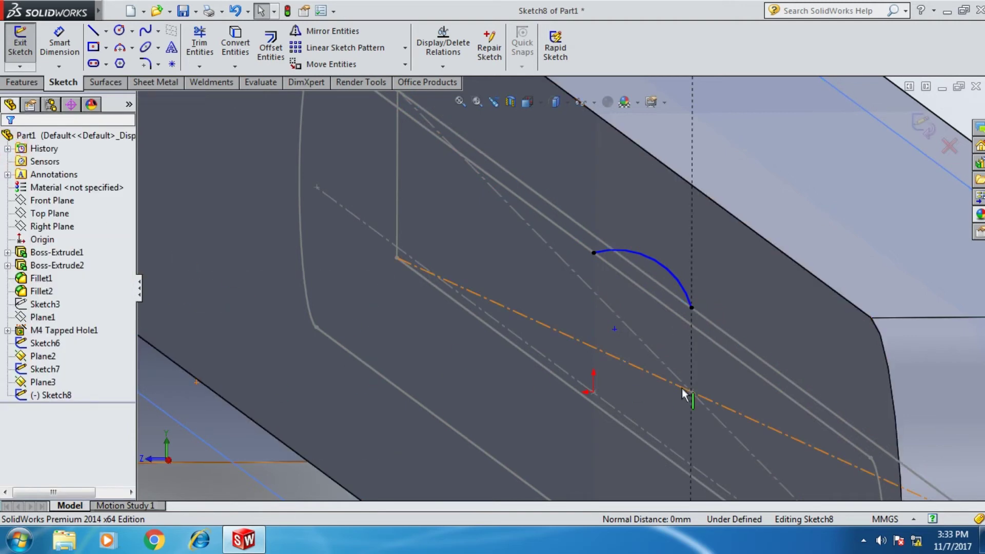
pyautogui.press('z')
pyautogui.press('space')
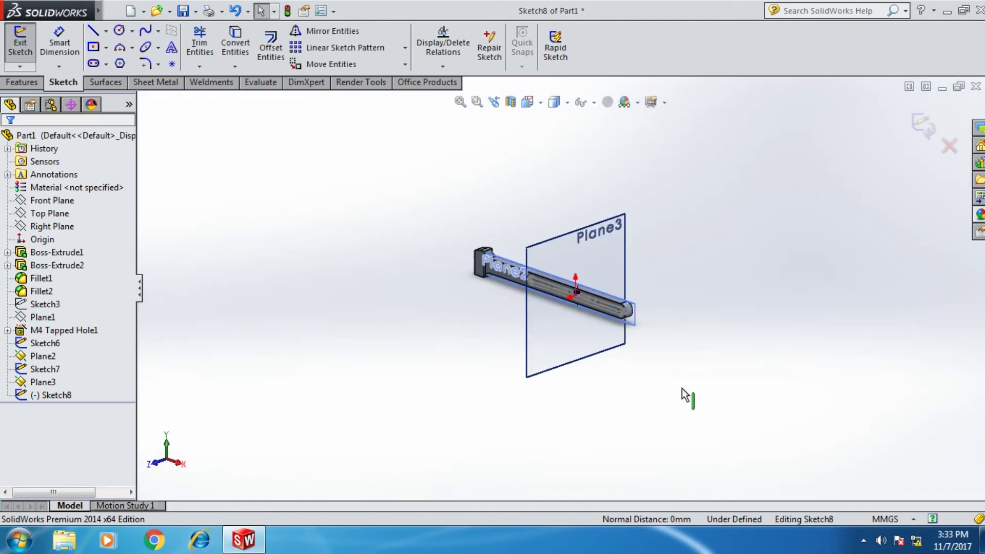
pyautogui.click(632, 262)
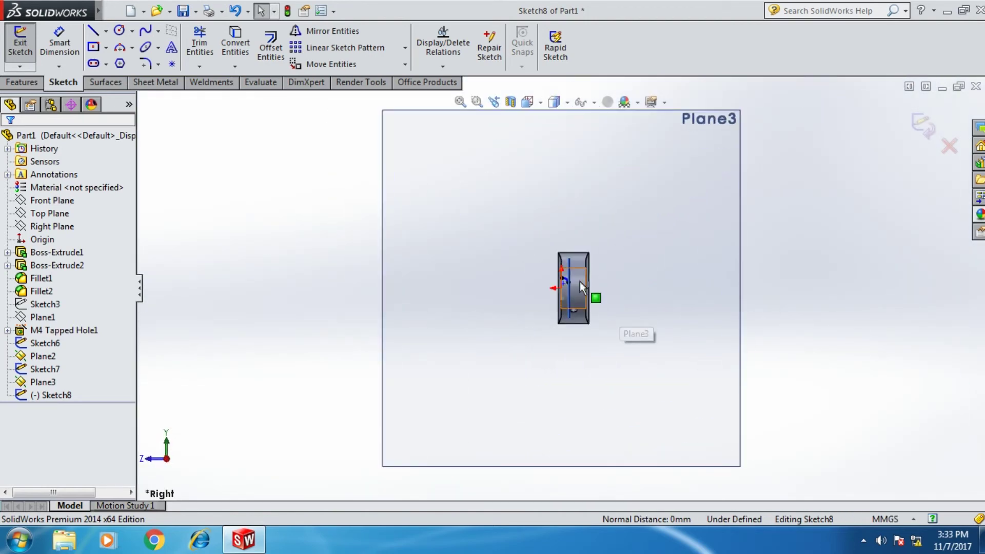
# Dimension the Sketch8 arc to a 3.50 mm radius and exit the sketch
pyautogui.click(59, 41)
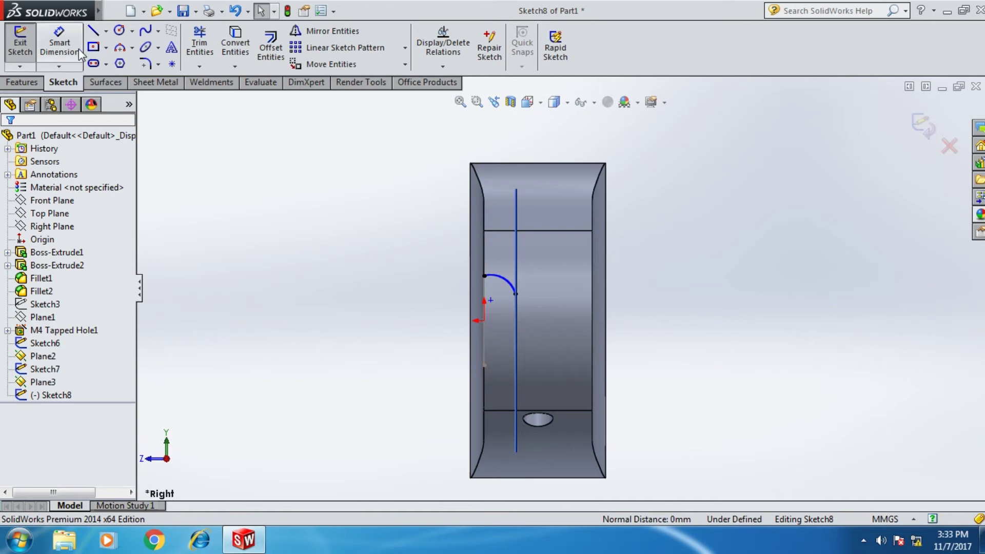
pyautogui.scroll(-2, 466, 284)
pyautogui.scroll(-3, 466, 284)
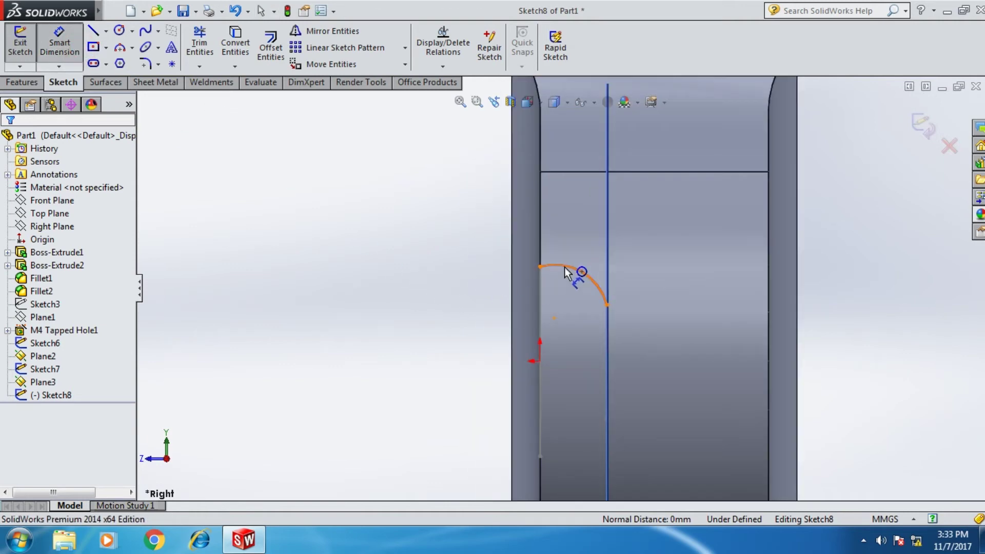
pyautogui.click(565, 266)
pyautogui.click(589, 221)
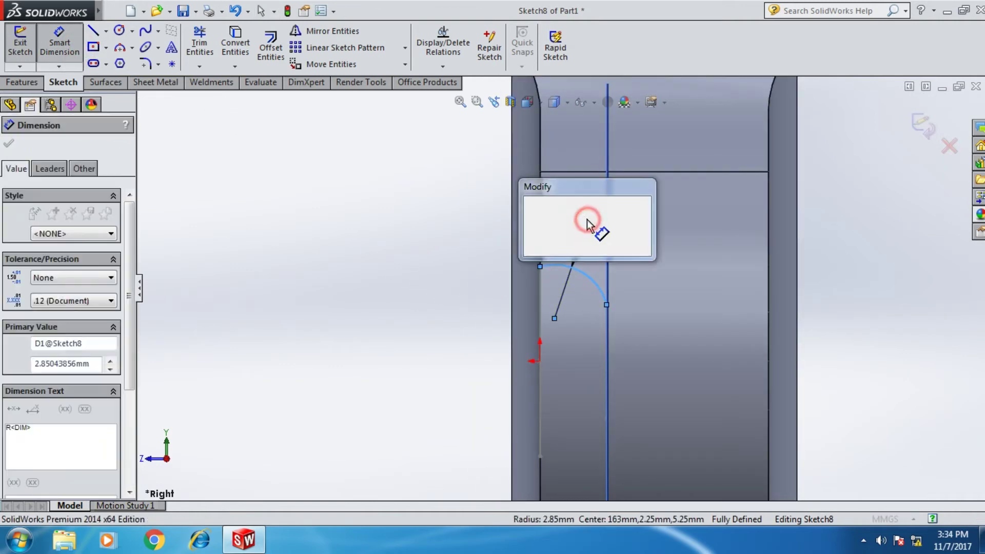
pyautogui.write('3.')
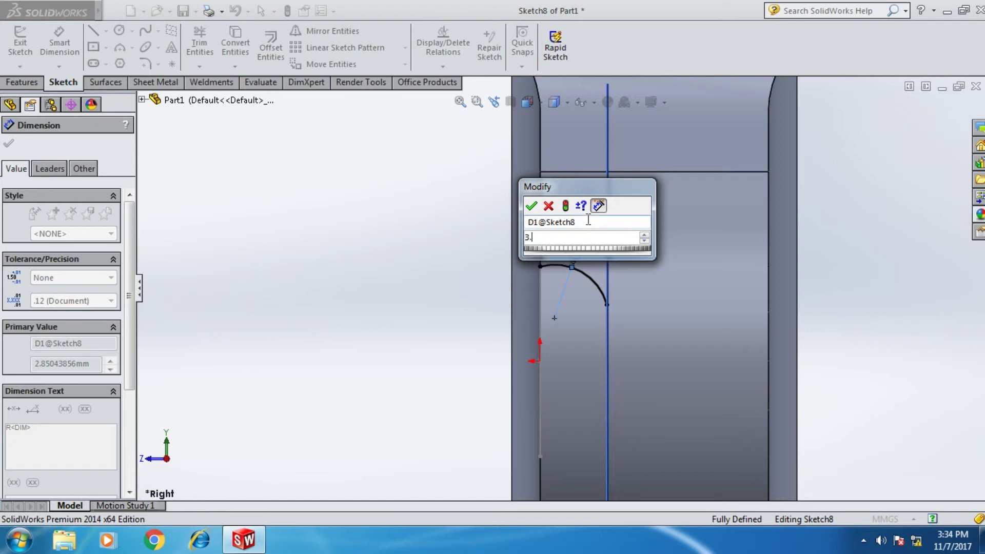
pyautogui.write('5')
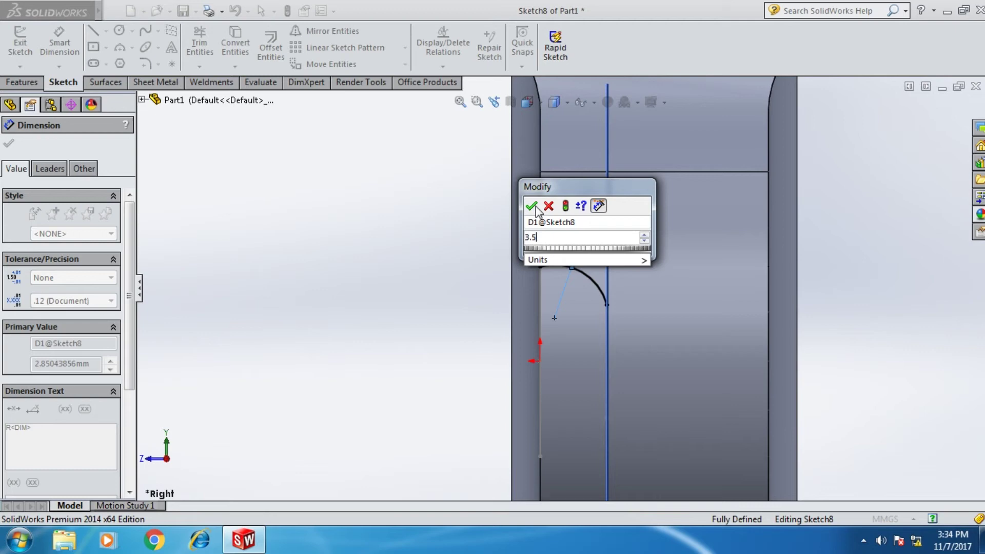
pyautogui.click(532, 206)
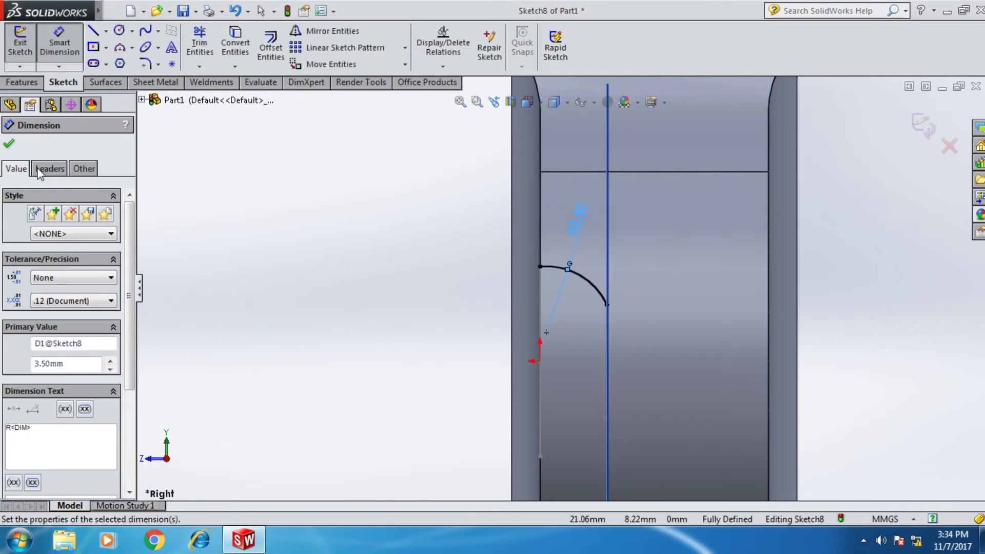
pyautogui.click(9, 146)
pyautogui.click(20, 44)
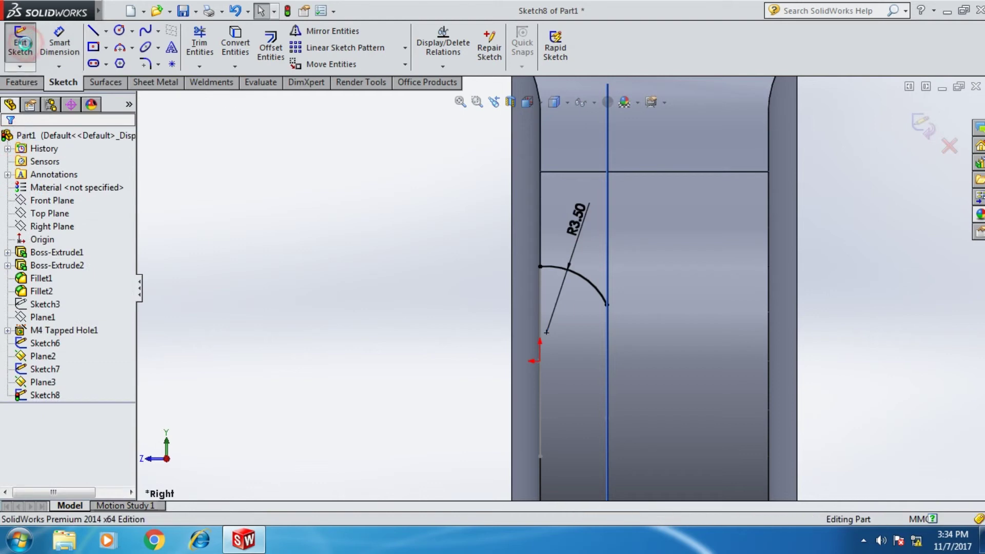
# Delete Plane2, Sketch7, Plane3 and Sketch8, leaving Sketch6 at the end of the tree
pyautogui.press('f')
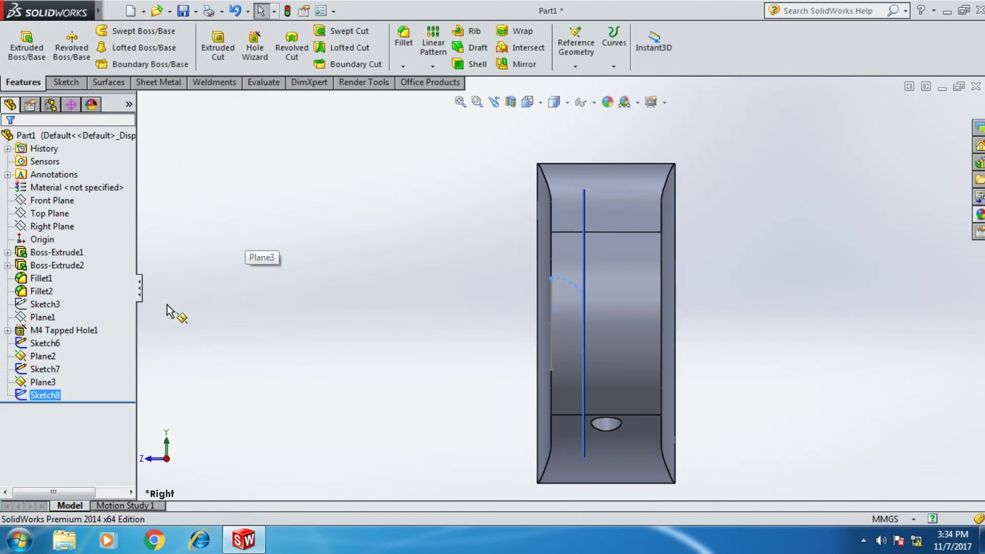
pyautogui.click(167, 305)
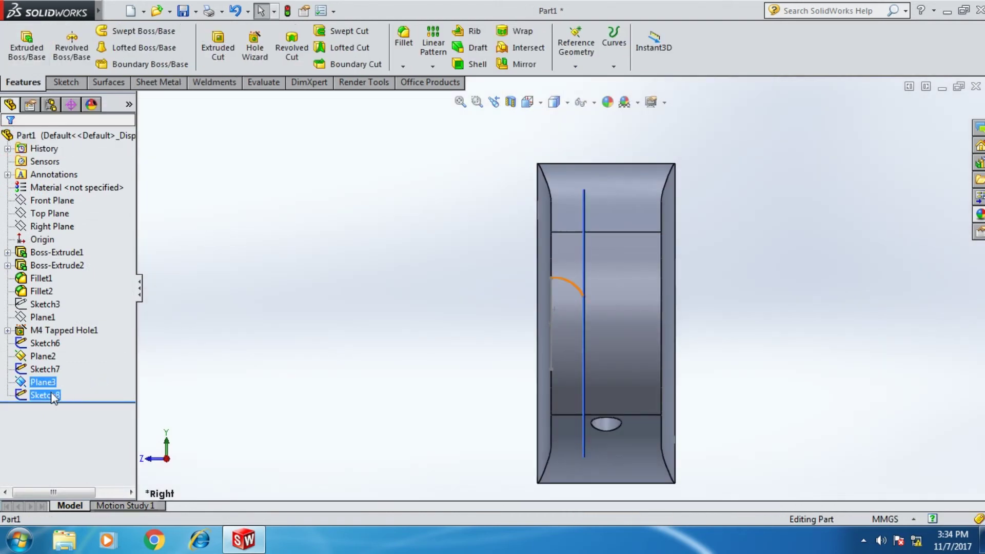
pyautogui.keyDown('ctrl'); pyautogui.click(47, 369); pyautogui.keyUp('ctrl')
pyautogui.keyDown('ctrl'); pyautogui.click(55, 348); pyautogui.keyUp('ctrl')
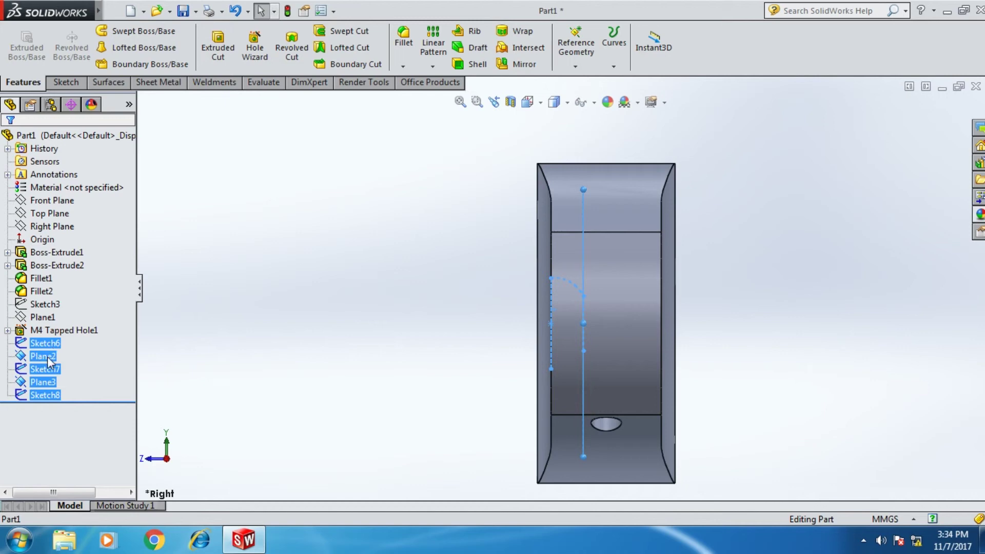
pyautogui.keyDown('ctrl'); pyautogui.click(53, 342); pyautogui.keyUp('ctrl')
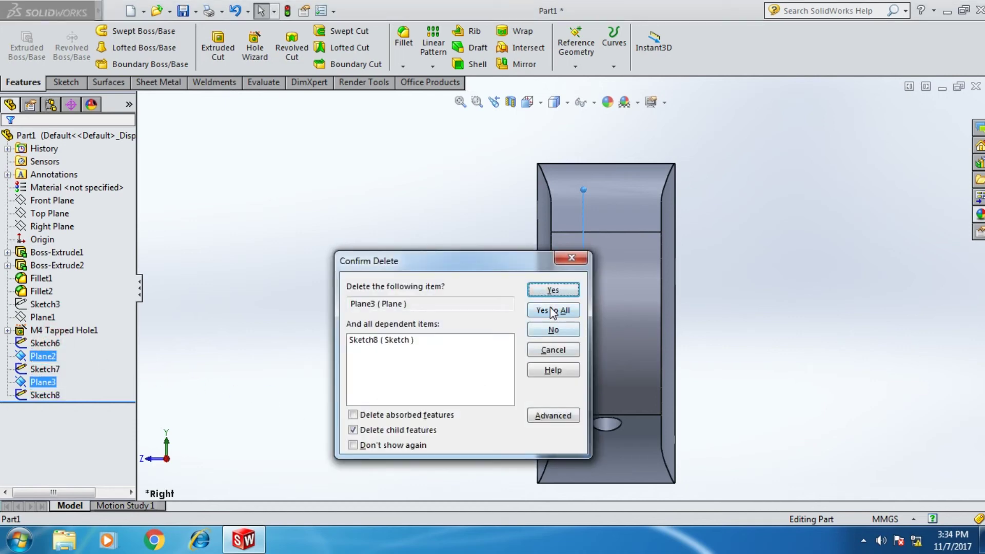
pyautogui.click(552, 310)
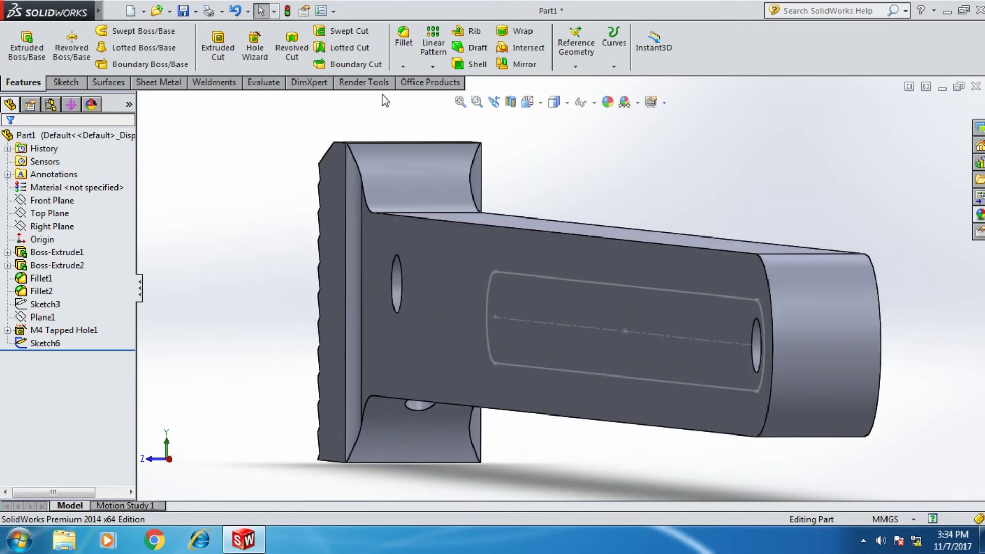
# Cut Sketch6's slot outline into the handle as a 3.5 mm blind extruded cut
pyautogui.click(44, 343)
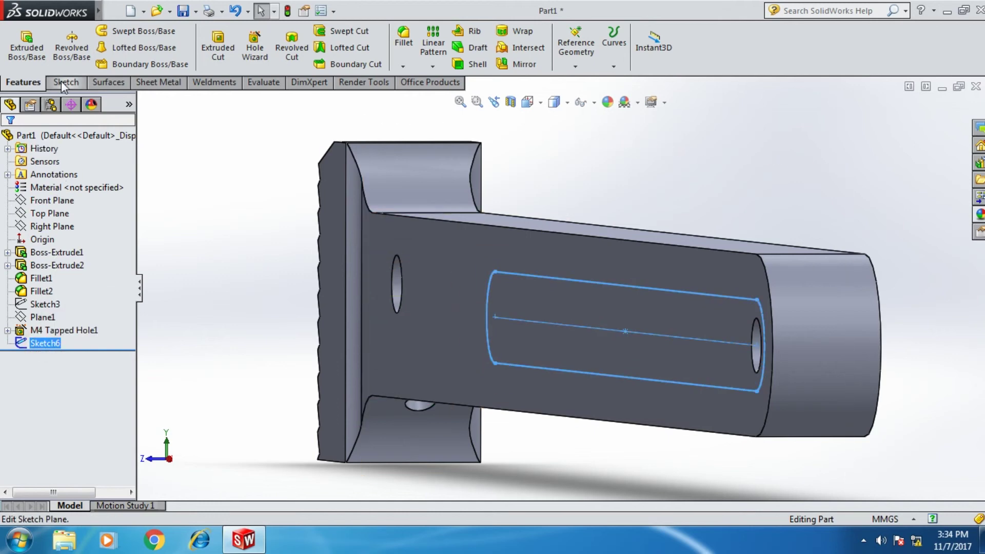
pyautogui.click(215, 55)
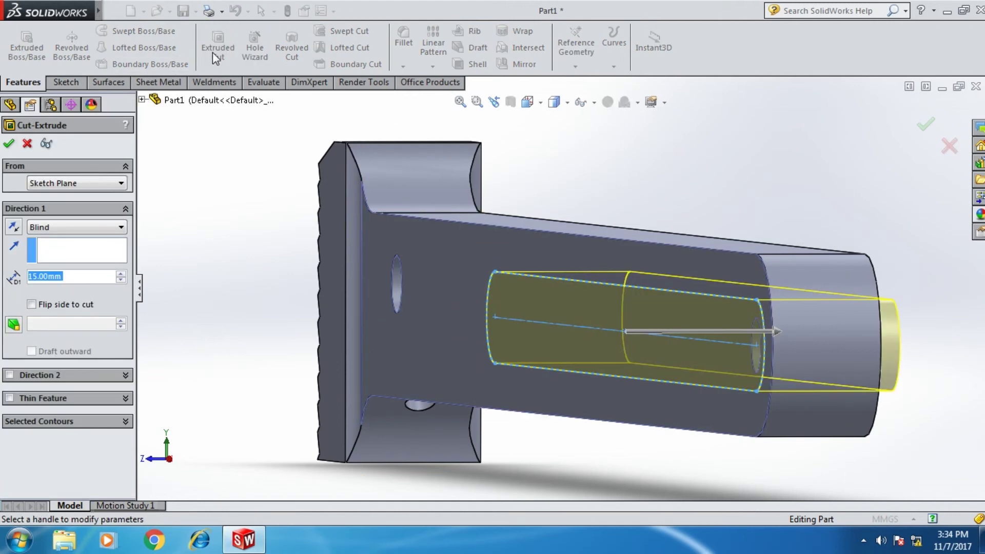
pyautogui.click(77, 278)
pyautogui.write('3.5')
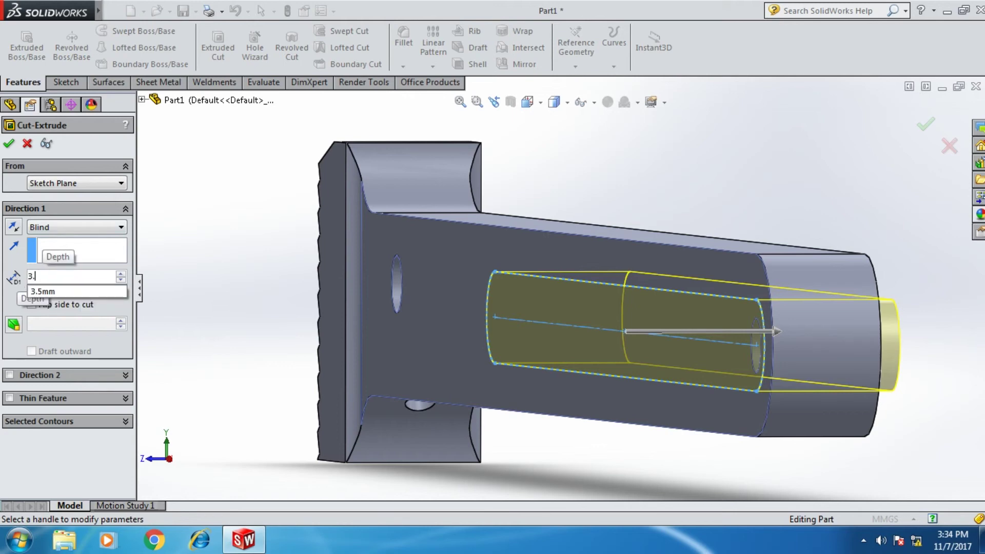
pyautogui.click(269, 350)
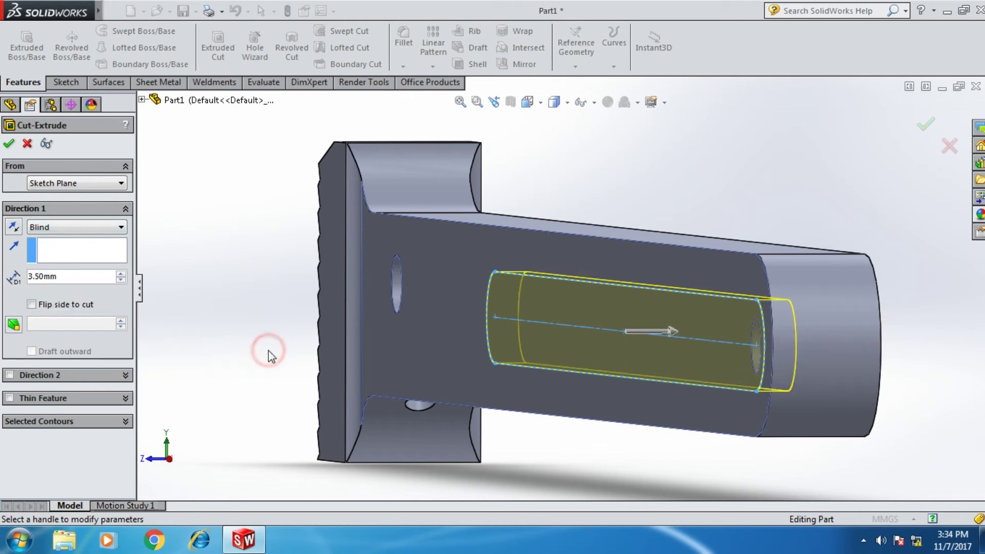
pyautogui.moveTo(639, 464)
pyautogui.mouseDown(button='middle')
pyautogui.moveTo(628, 462)
pyautogui.moveTo(637, 460)
pyautogui.mouseUp(button='middle')
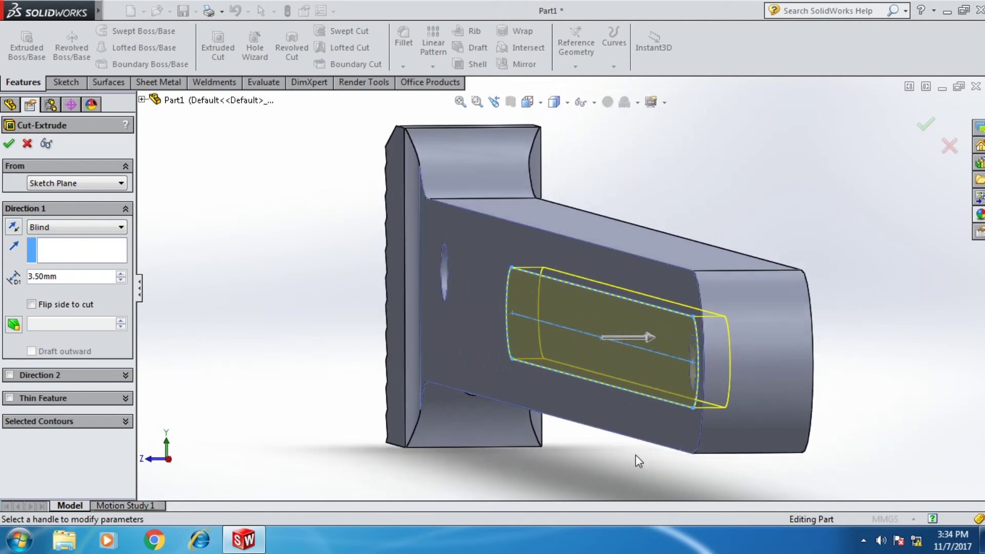
pyautogui.click(9, 144)
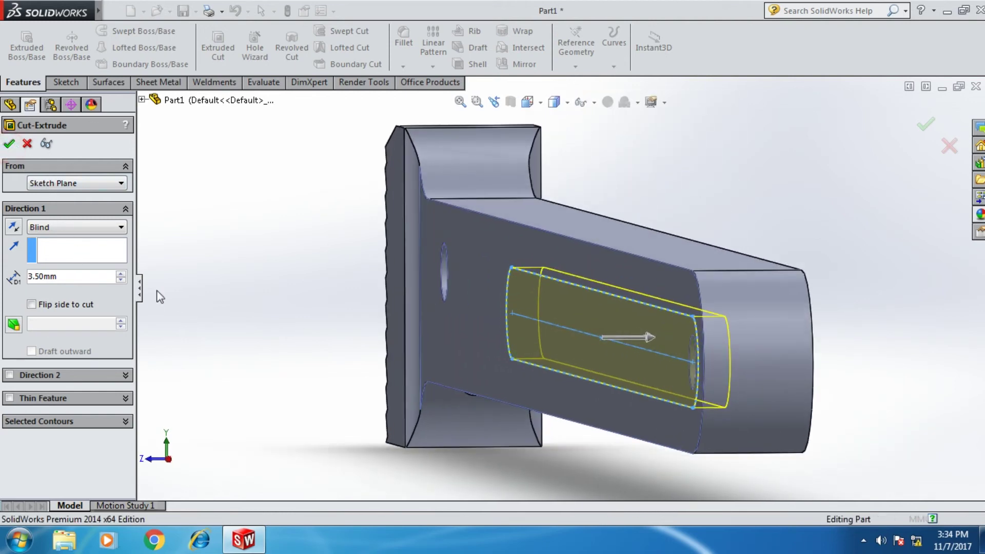
# Zoom and orbit to a close-up of the new slot cut
pyautogui.scroll(-5, 318, 395)
pyautogui.scroll(-3, 333, 394)
pyautogui.scroll(5, 339, 392)
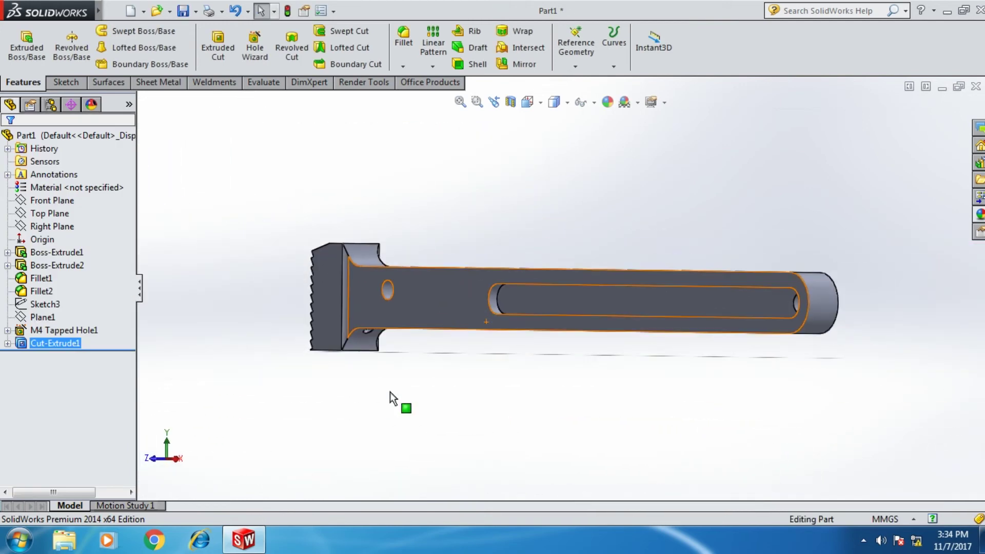
pyautogui.scroll(-2, 631, 341)
pyautogui.moveTo(632, 341)
pyautogui.mouseDown(button='middle')
pyautogui.moveTo(625, 385)
pyautogui.moveTo(644, 371)
pyautogui.moveTo(667, 400)
pyautogui.moveTo(704, 413)
pyautogui.moveTo(732, 398)
pyautogui.moveTo(750, 356)
pyautogui.moveTo(759, 360)
pyautogui.moveTo(726, 358)
pyautogui.moveTo(672, 395)
pyautogui.mouseUp(button='middle')
pyautogui.scroll(3, 643, 370)
pyautogui.scroll(-3, 684, 424)
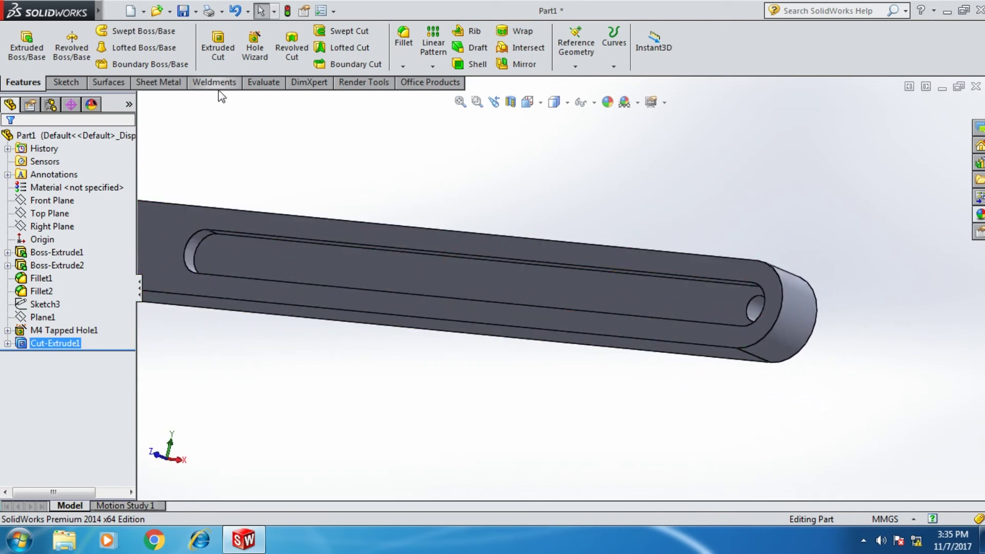
# Round the slot's bottom edge with a 3.5 mm fillet and inspect the result
pyautogui.click(400, 60)
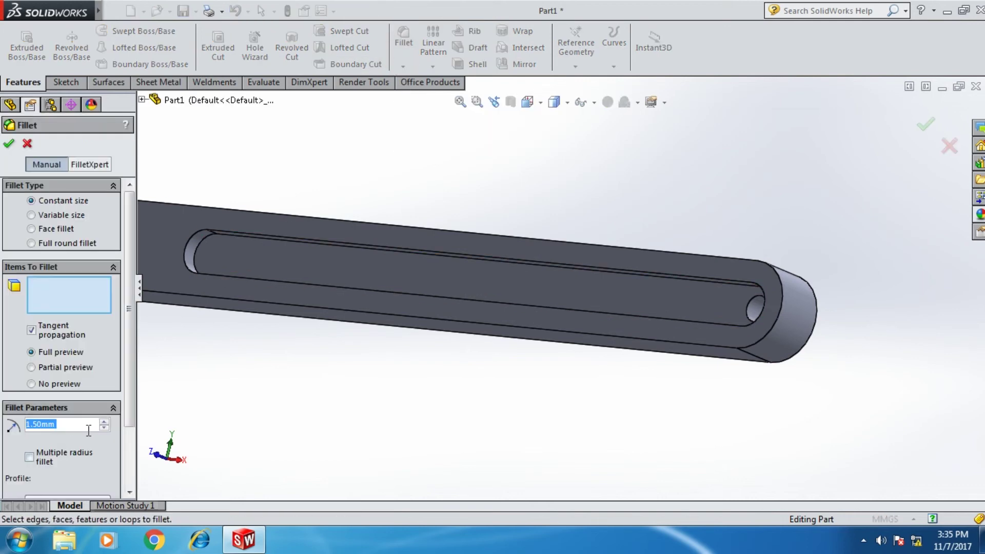
pyautogui.moveTo(88, 430); pyautogui.dragTo(29, 425)
pyautogui.write('3.5')
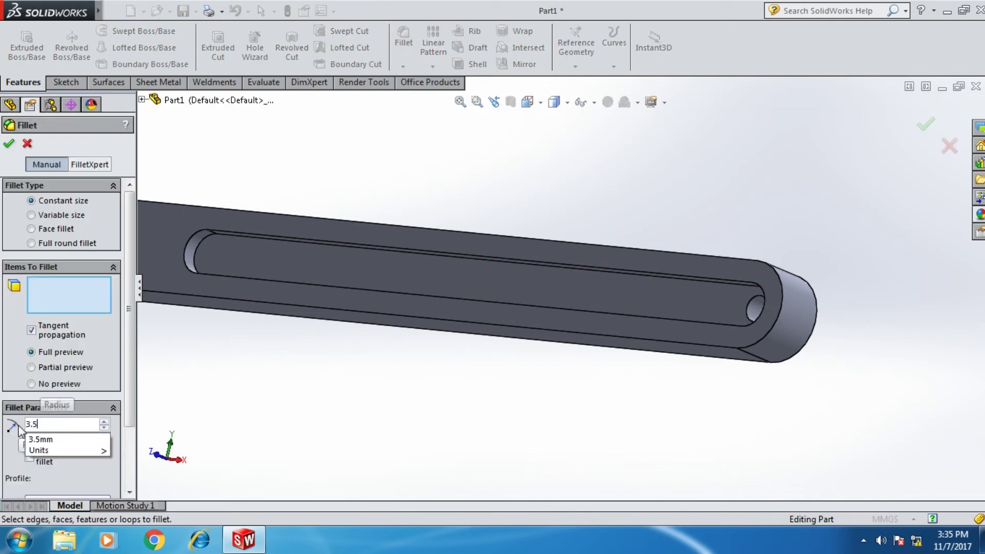
pyautogui.click(290, 452)
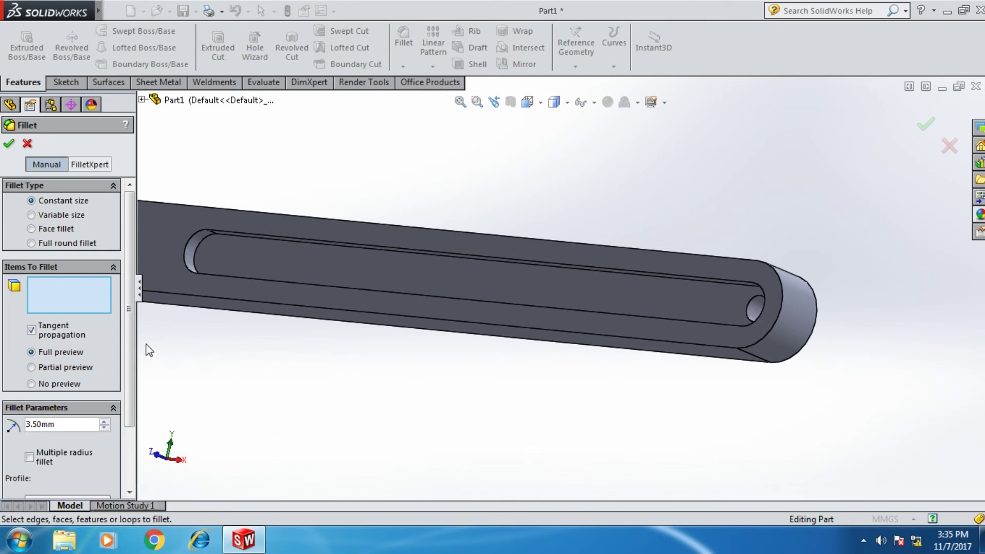
pyautogui.click(193, 252)
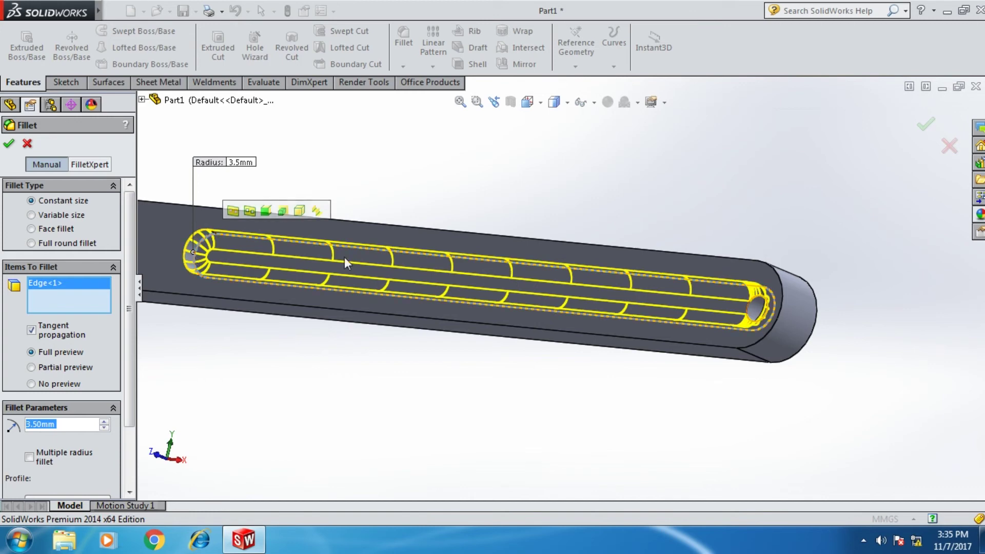
pyautogui.moveTo(602, 429)
pyautogui.mouseDown(button='middle')
pyautogui.moveTo(681, 466)
pyautogui.moveTo(594, 432)
pyautogui.mouseUp(button='middle')
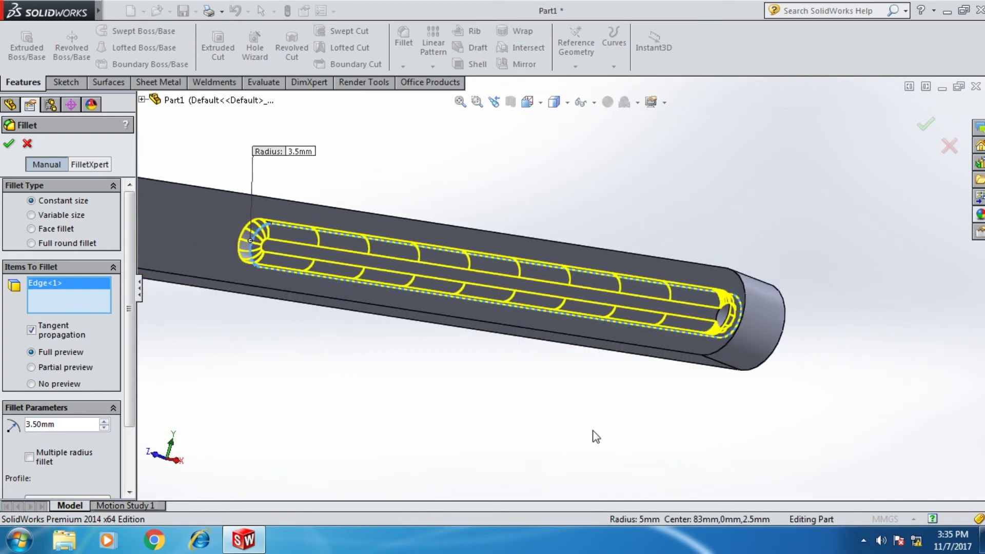
pyautogui.click(11, 145)
pyautogui.moveTo(326, 418)
pyautogui.mouseDown(button='middle')
pyautogui.moveTo(358, 416)
pyautogui.moveTo(368, 427)
pyautogui.moveTo(537, 416)
pyautogui.moveTo(558, 449)
pyautogui.moveTo(554, 433)
pyautogui.moveTo(570, 432)
pyautogui.moveTo(533, 449)
pyautogui.mouseUp(button='middle')
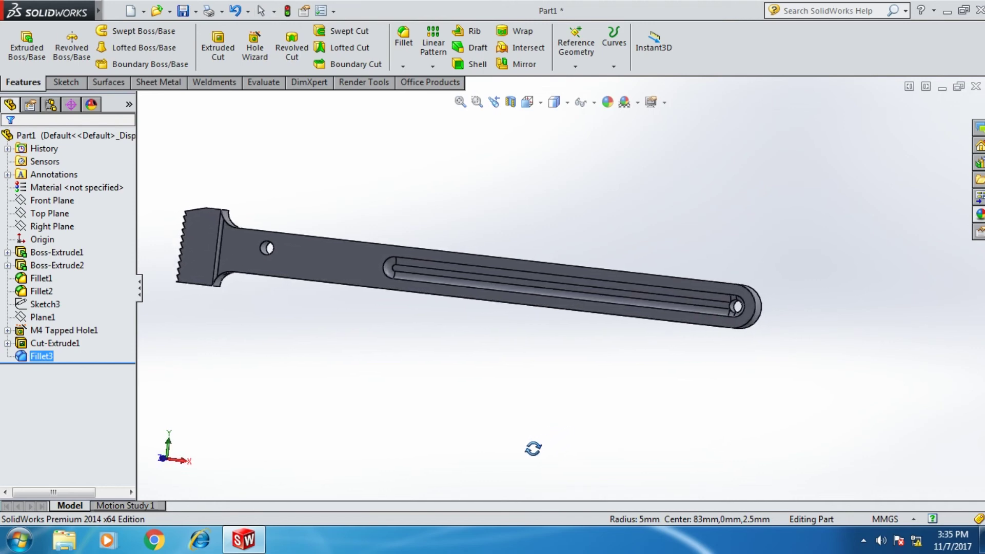
pyautogui.scroll(-2, 484, 344)
pyautogui.moveTo(479, 357)
pyautogui.mouseDown(button='middle')
pyautogui.moveTo(503, 367)
pyautogui.moveTo(508, 405)
pyautogui.moveTo(496, 414)
pyautogui.moveTo(489, 404)
pyautogui.mouseUp(button='middle')
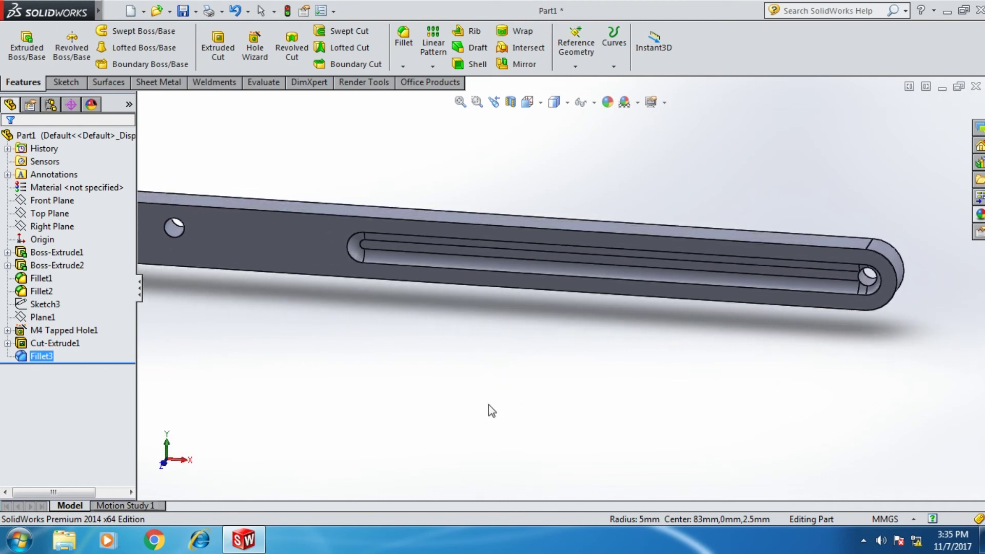
# Mirror Cut-Extrude1 and Fillet3 across the Front Plane
pyautogui.click(362, 148)
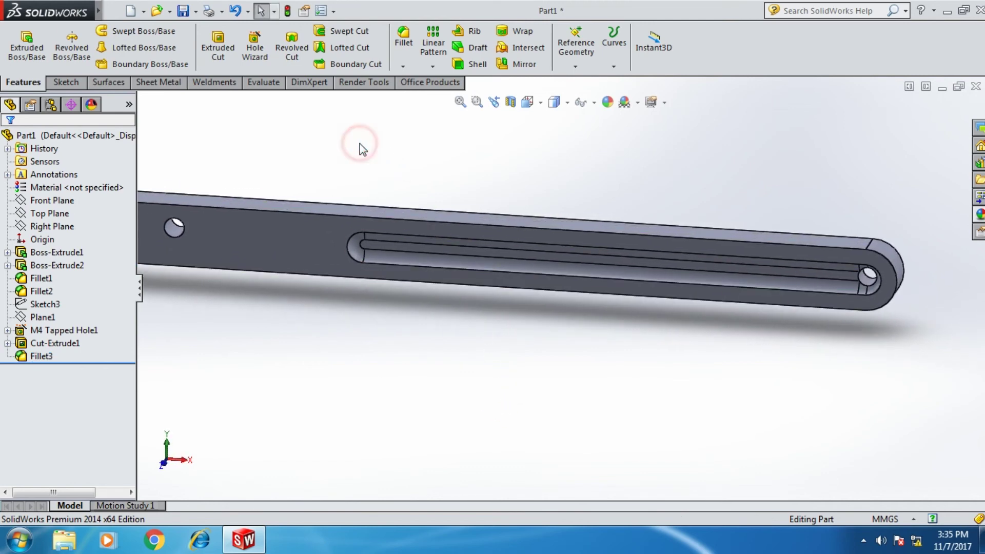
pyautogui.click(516, 77)
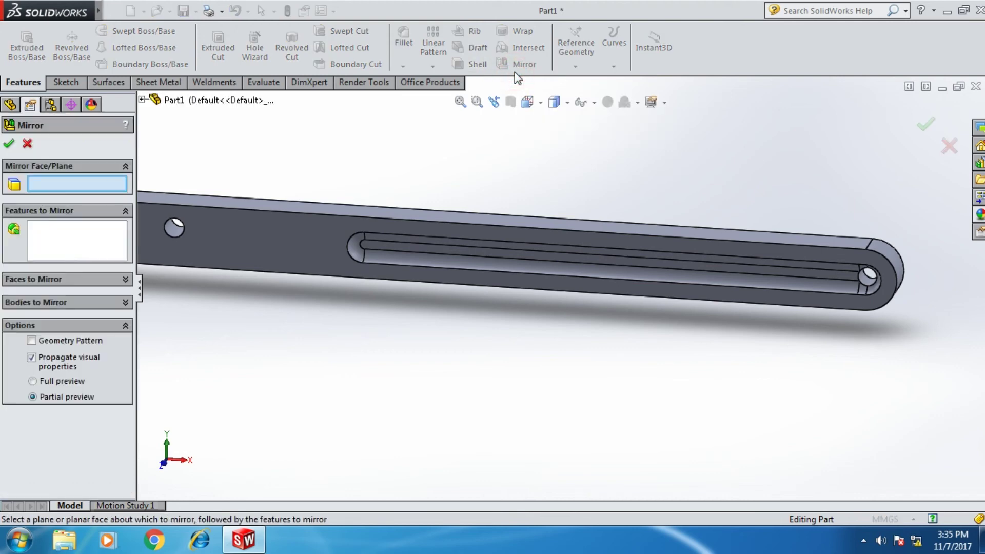
pyautogui.click(90, 183)
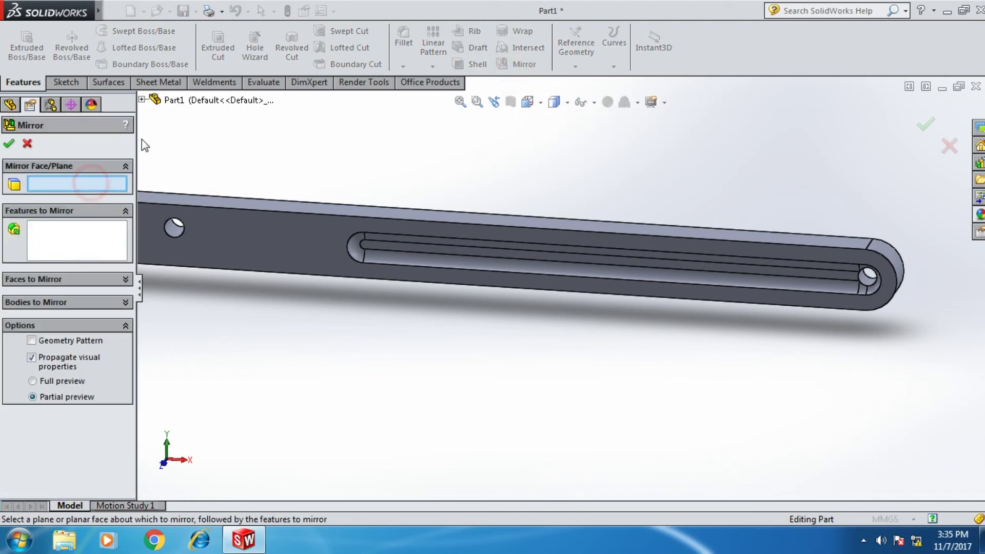
pyautogui.click(142, 101)
pyautogui.moveTo(814, 306)
pyautogui.mouseDown(button='middle')
pyautogui.moveTo(792, 335)
pyautogui.moveTo(810, 336)
pyautogui.moveTo(802, 316)
pyautogui.moveTo(795, 336)
pyautogui.mouseUp(button='middle')
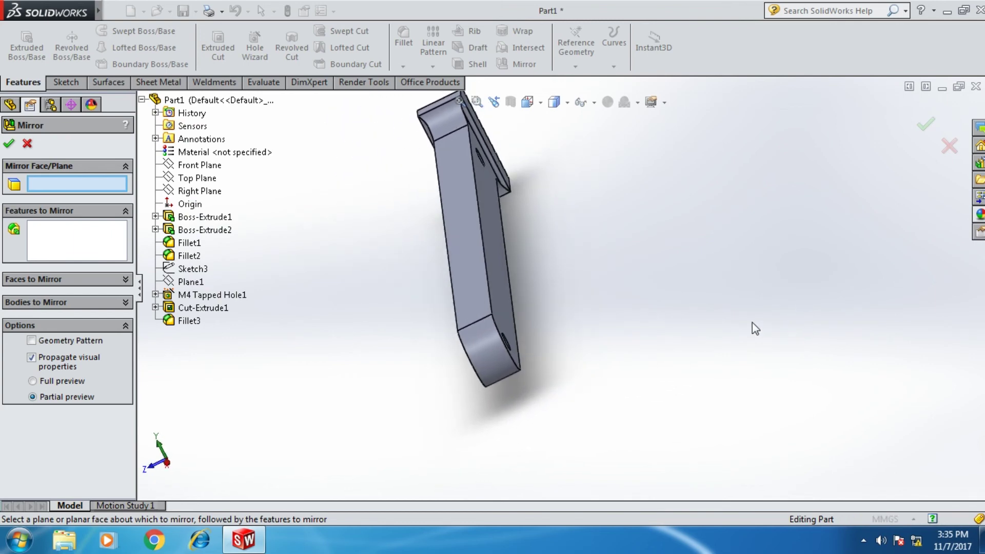
pyautogui.click(193, 165)
pyautogui.moveTo(367, 431)
pyautogui.mouseDown(button='middle')
pyautogui.moveTo(379, 414)
pyautogui.moveTo(372, 384)
pyautogui.moveTo(369, 396)
pyautogui.mouseUp(button='middle')
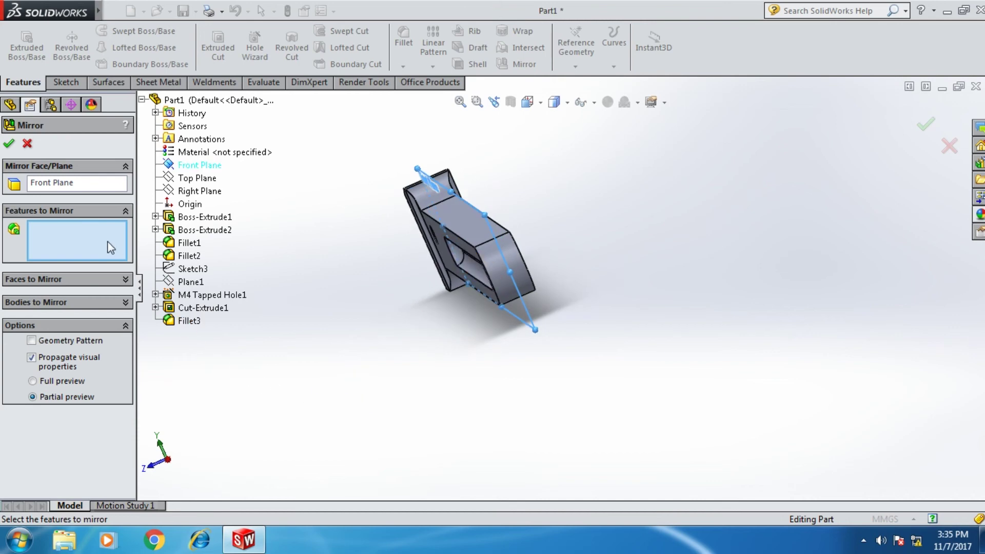
pyautogui.click(181, 308)
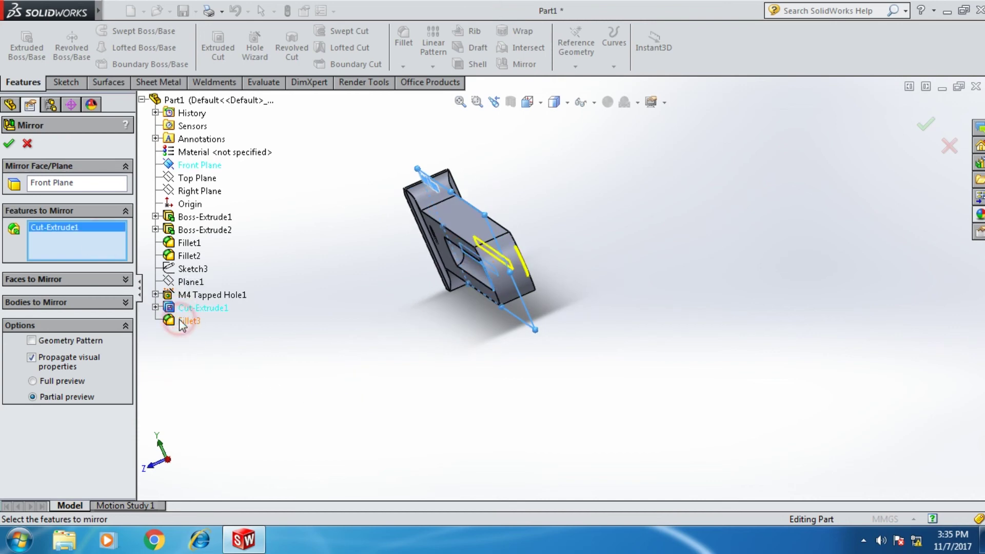
pyautogui.click(181, 320)
pyautogui.moveTo(466, 373)
pyautogui.mouseDown(button='middle')
pyautogui.moveTo(534, 361)
pyautogui.moveTo(528, 457)
pyautogui.moveTo(538, 368)
pyautogui.mouseUp(button='middle')
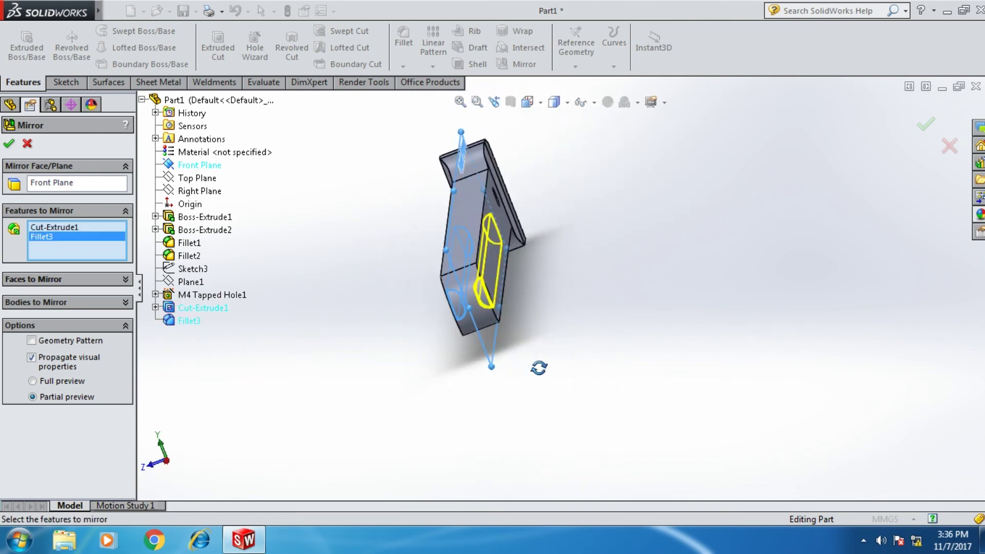
pyautogui.click(9, 143)
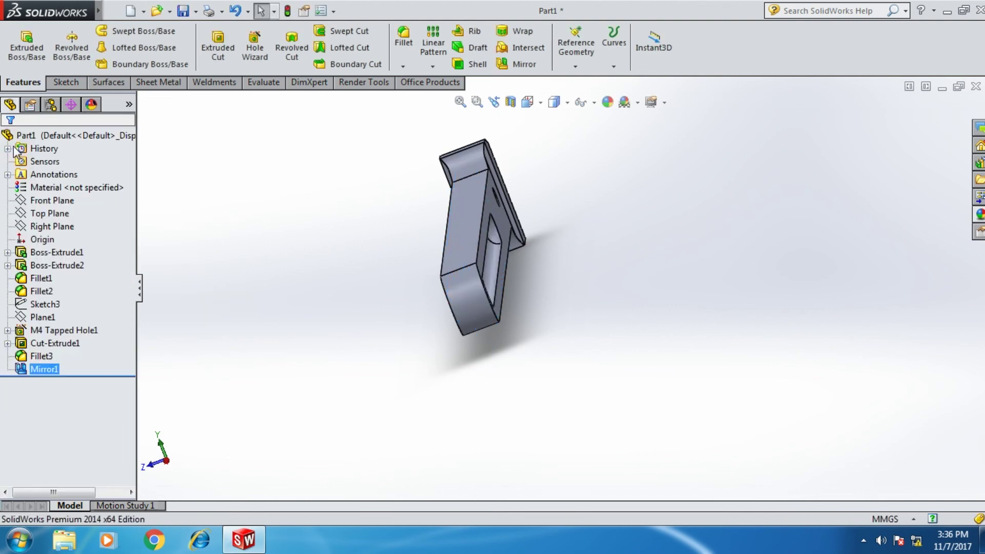
# Orbit and zoom around the bar to check both slots, then fit it to view
pyautogui.moveTo(495, 307)
pyautogui.mouseDown(button='middle')
pyautogui.moveTo(601, 359)
pyautogui.moveTo(532, 391)
pyautogui.moveTo(448, 366)
pyautogui.mouseUp(button='middle')
pyautogui.scroll(-3, 390, 345)
pyautogui.scroll(-3, 363, 329)
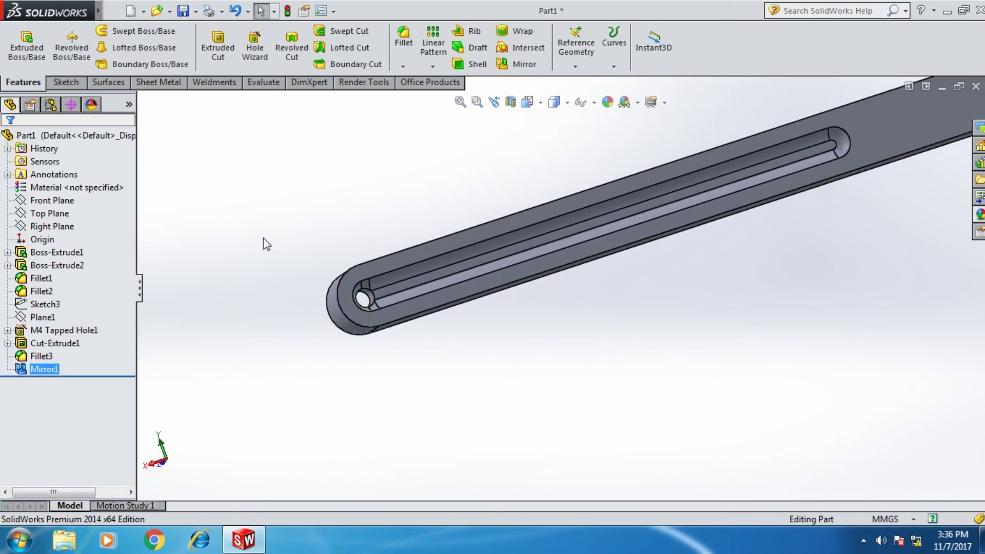
pyautogui.moveTo(263, 238)
pyautogui.mouseDown(button='middle')
pyautogui.moveTo(375, 289)
pyautogui.moveTo(494, 296)
pyautogui.moveTo(258, 276)
pyautogui.mouseUp(button='middle')
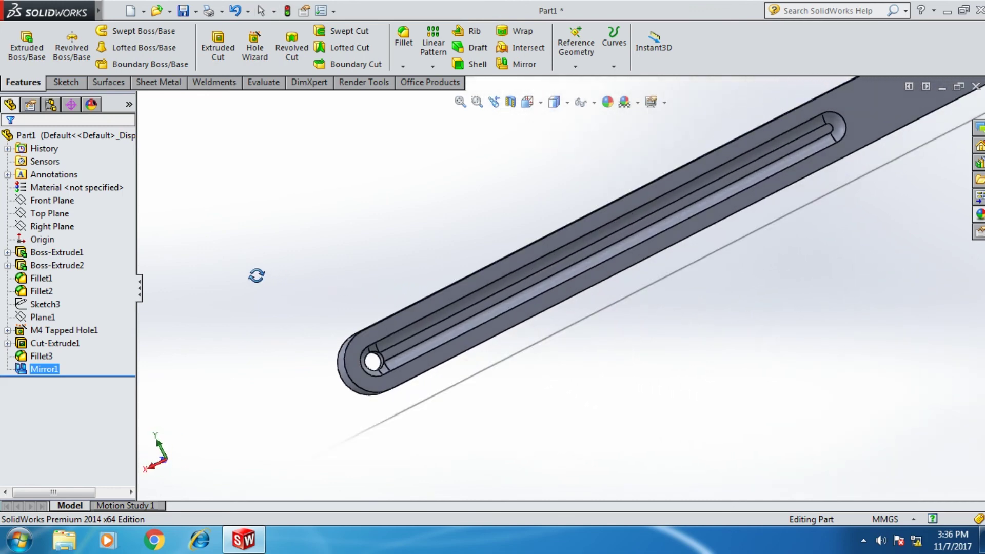
pyautogui.press('f')
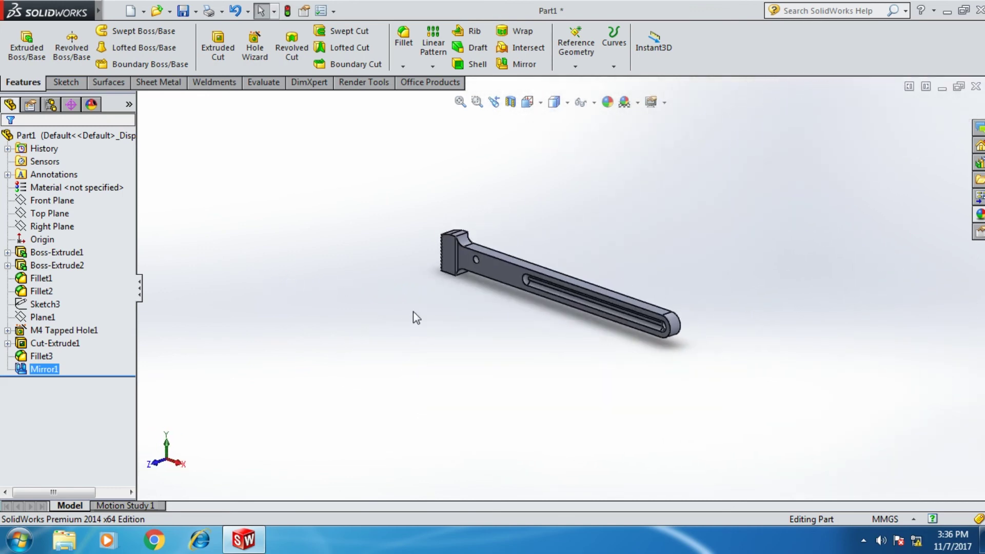
pyautogui.press('space')
# Assign DIN Steel (Toolmaking) 1.2210 (115CrV3) as the part material, then view it isometrically
pyautogui.click(429, 280)
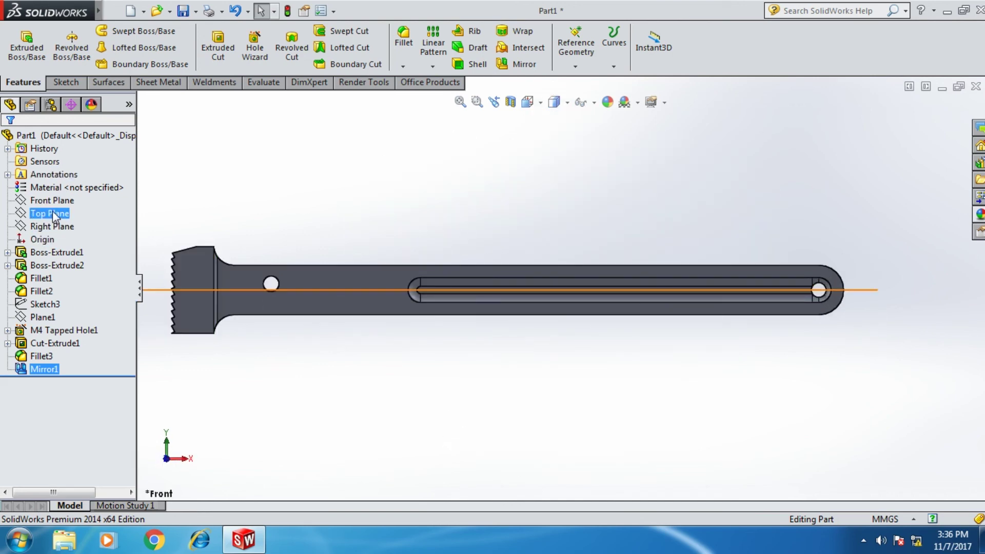
pyautogui.rightClick(71, 189)
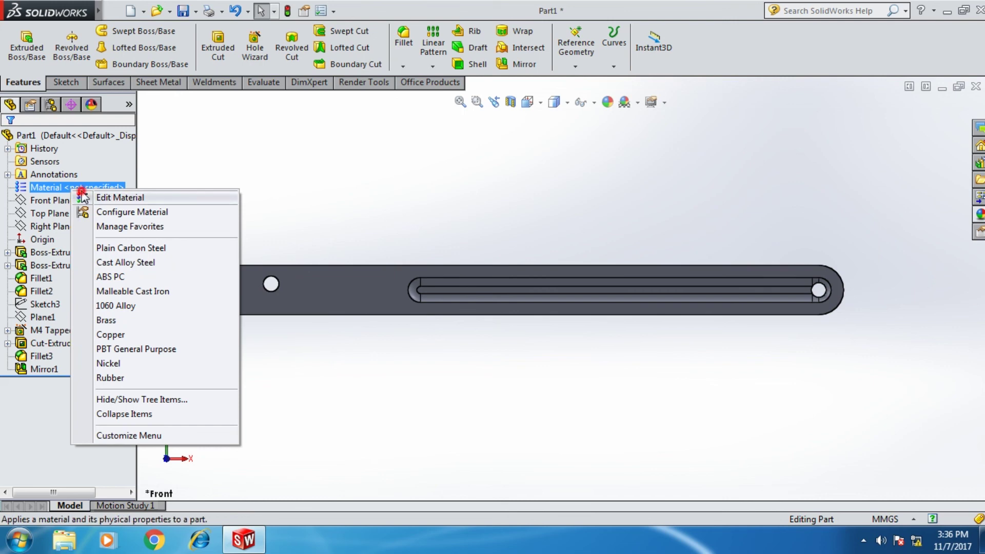
pyautogui.click(102, 195)
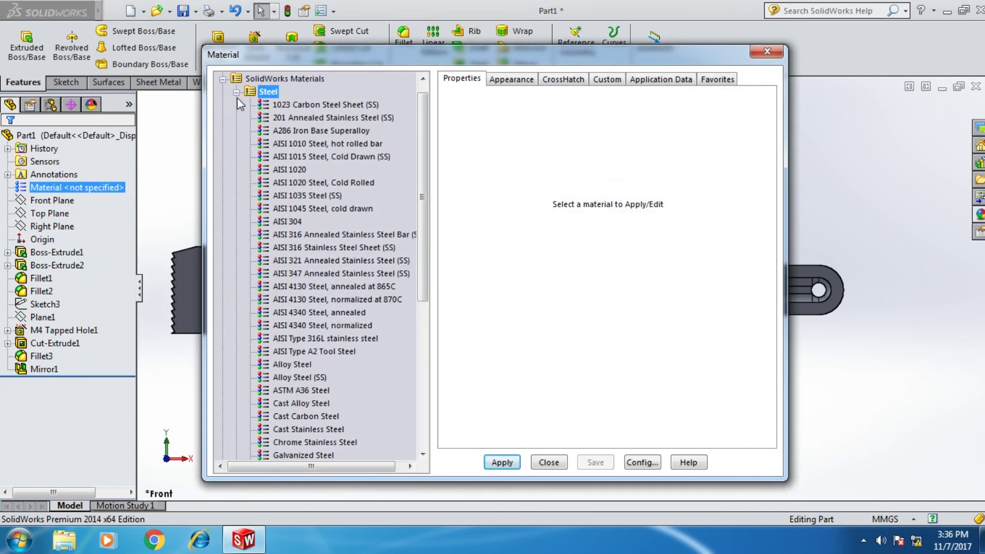
pyautogui.click(237, 93)
pyautogui.click(223, 92)
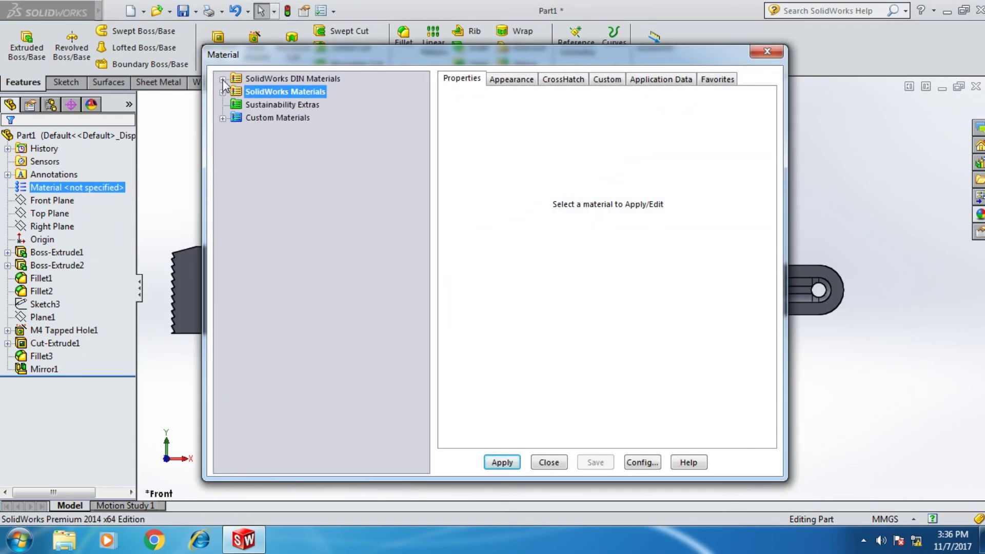
pyautogui.click(222, 80)
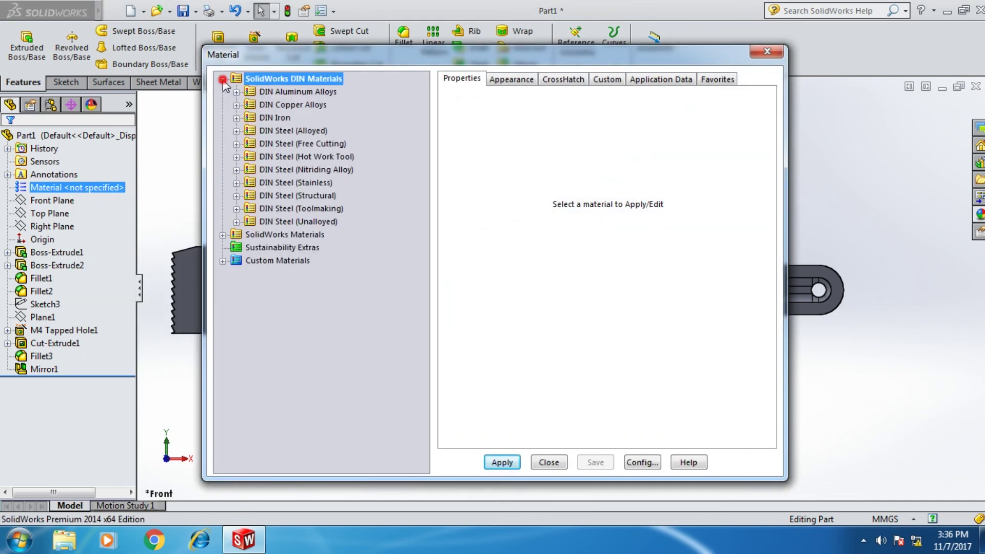
pyautogui.click(286, 209)
pyautogui.click(236, 210)
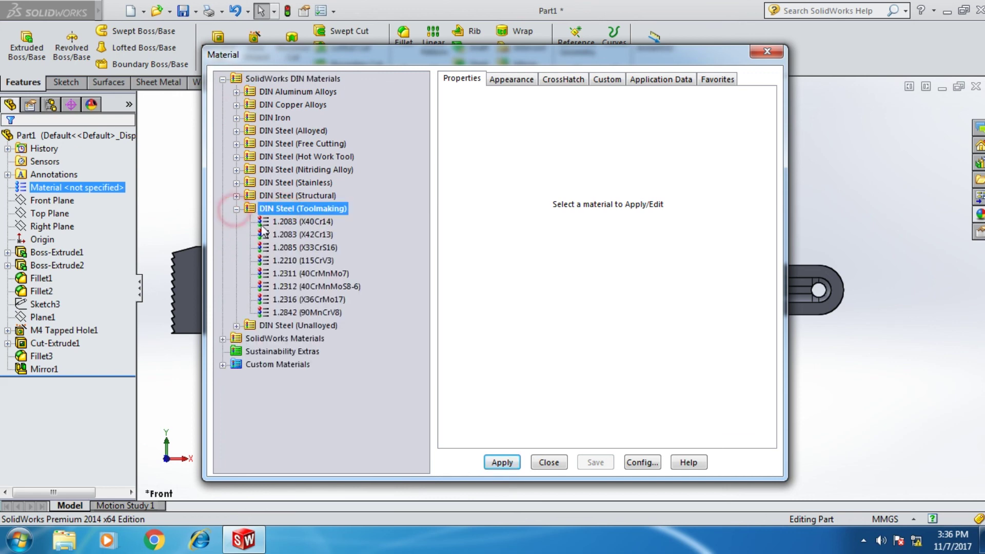
pyautogui.click(295, 262)
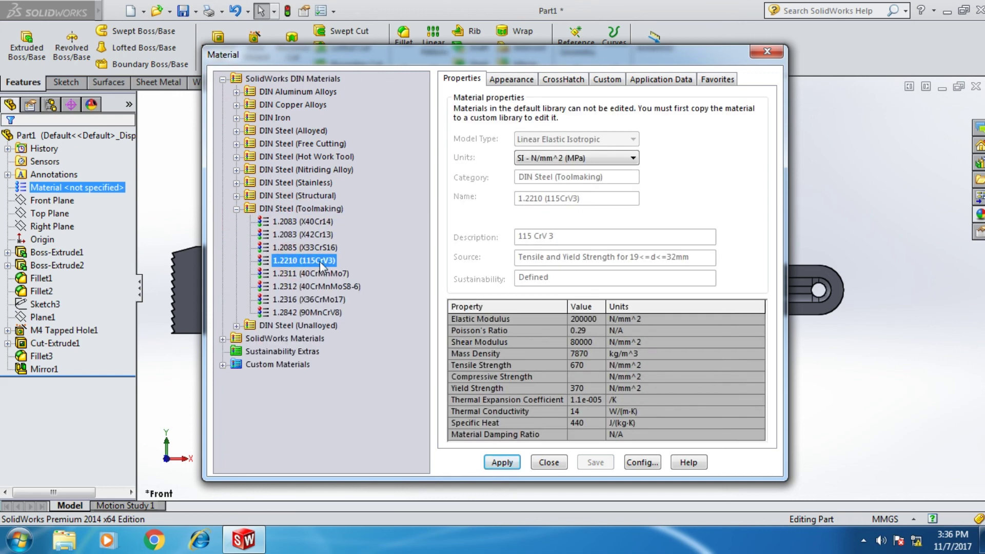
pyautogui.click(496, 464)
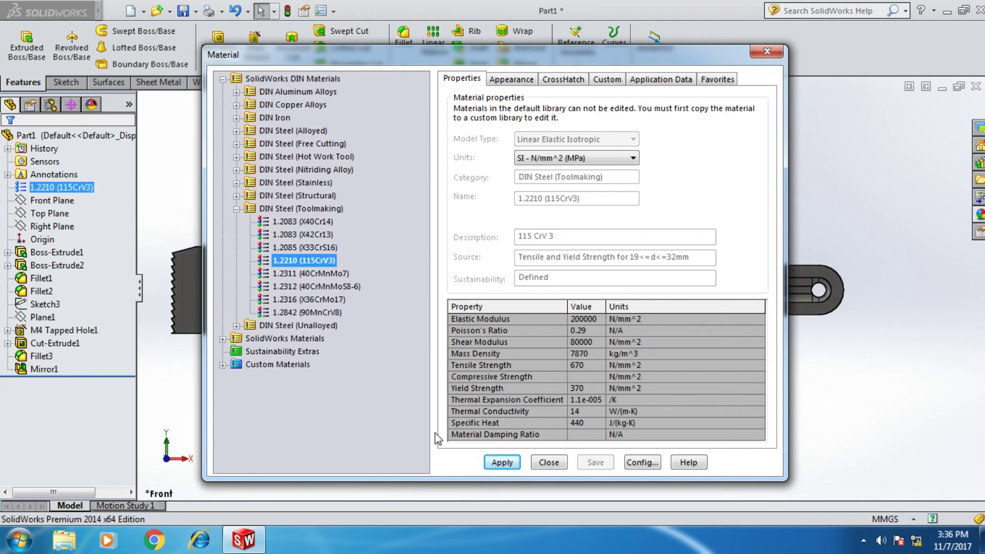
pyautogui.click(547, 463)
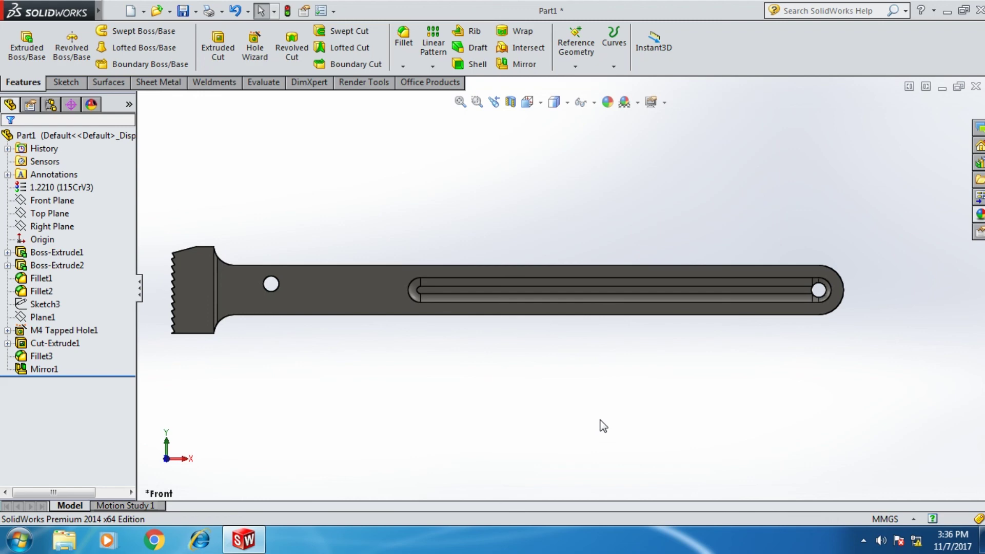
pyautogui.press('space')
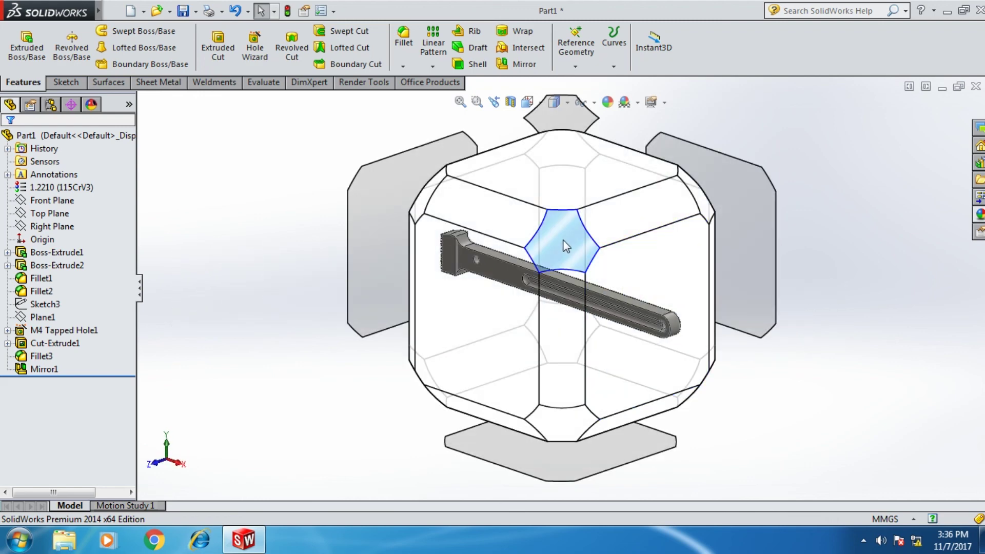
pyautogui.click(562, 239)
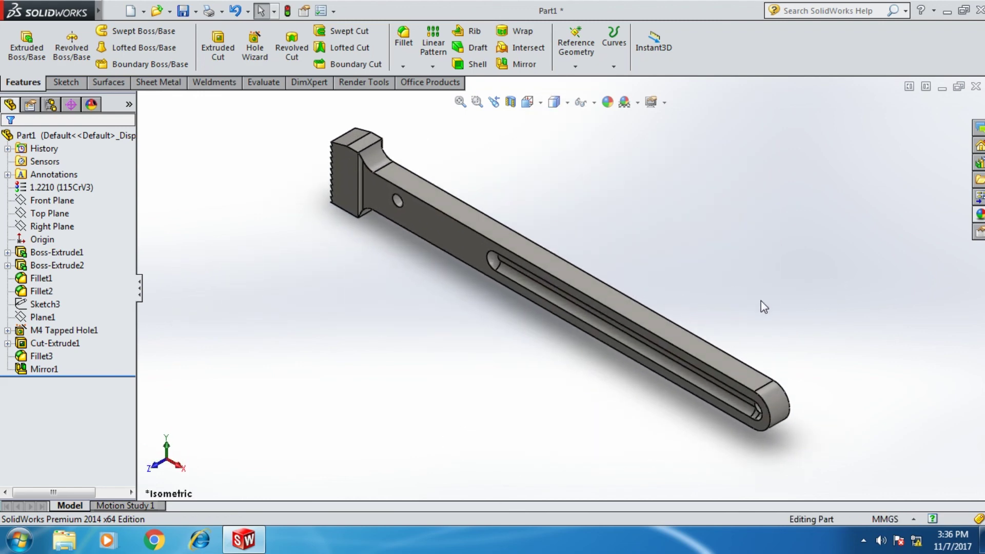